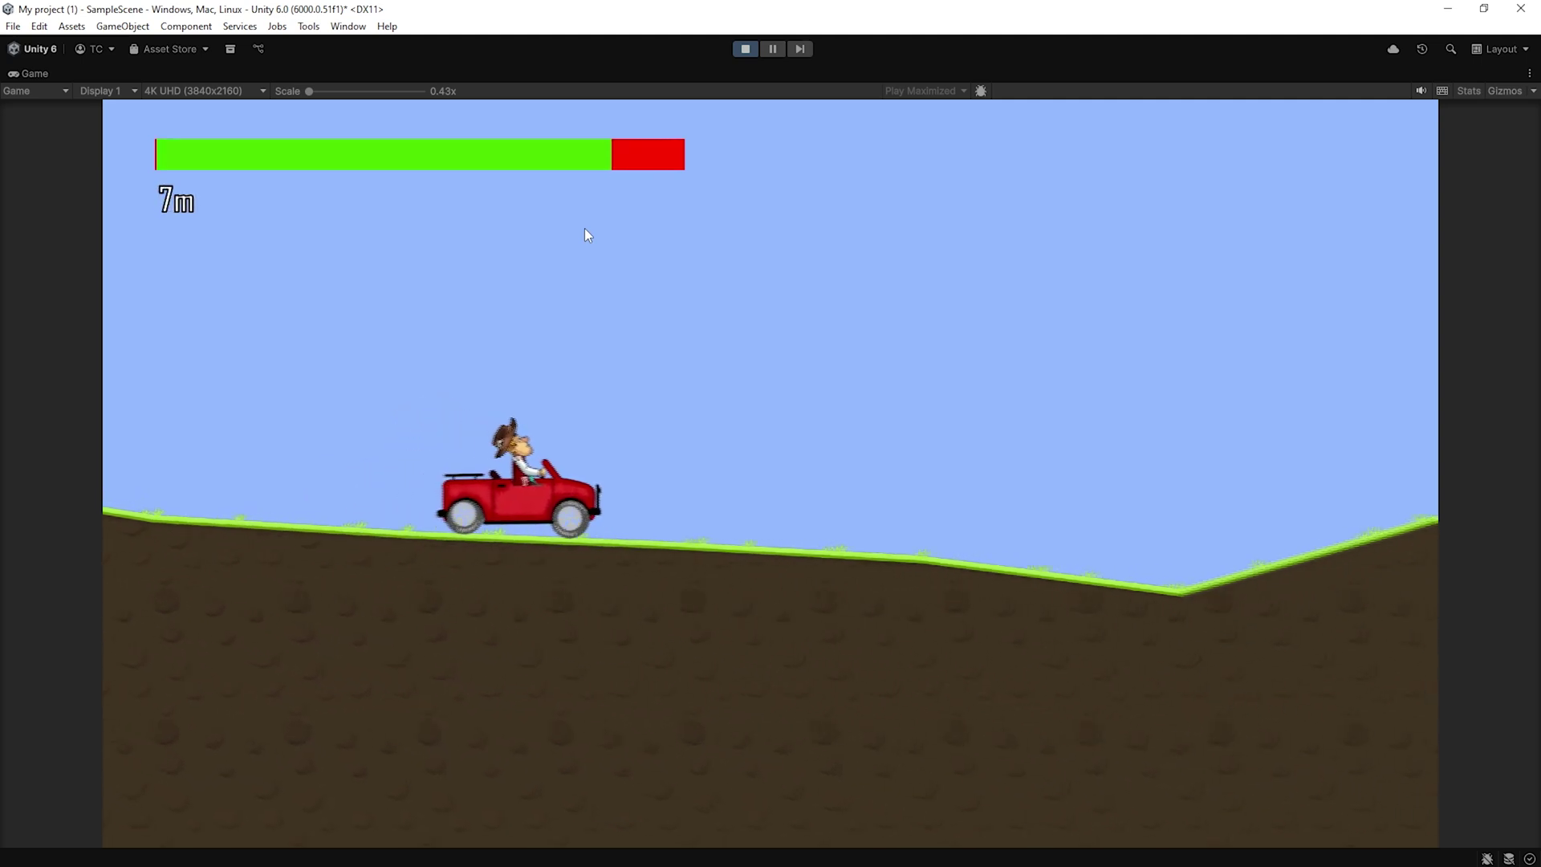
- Test the car's braking and acceleration in the running game preview
key("a")
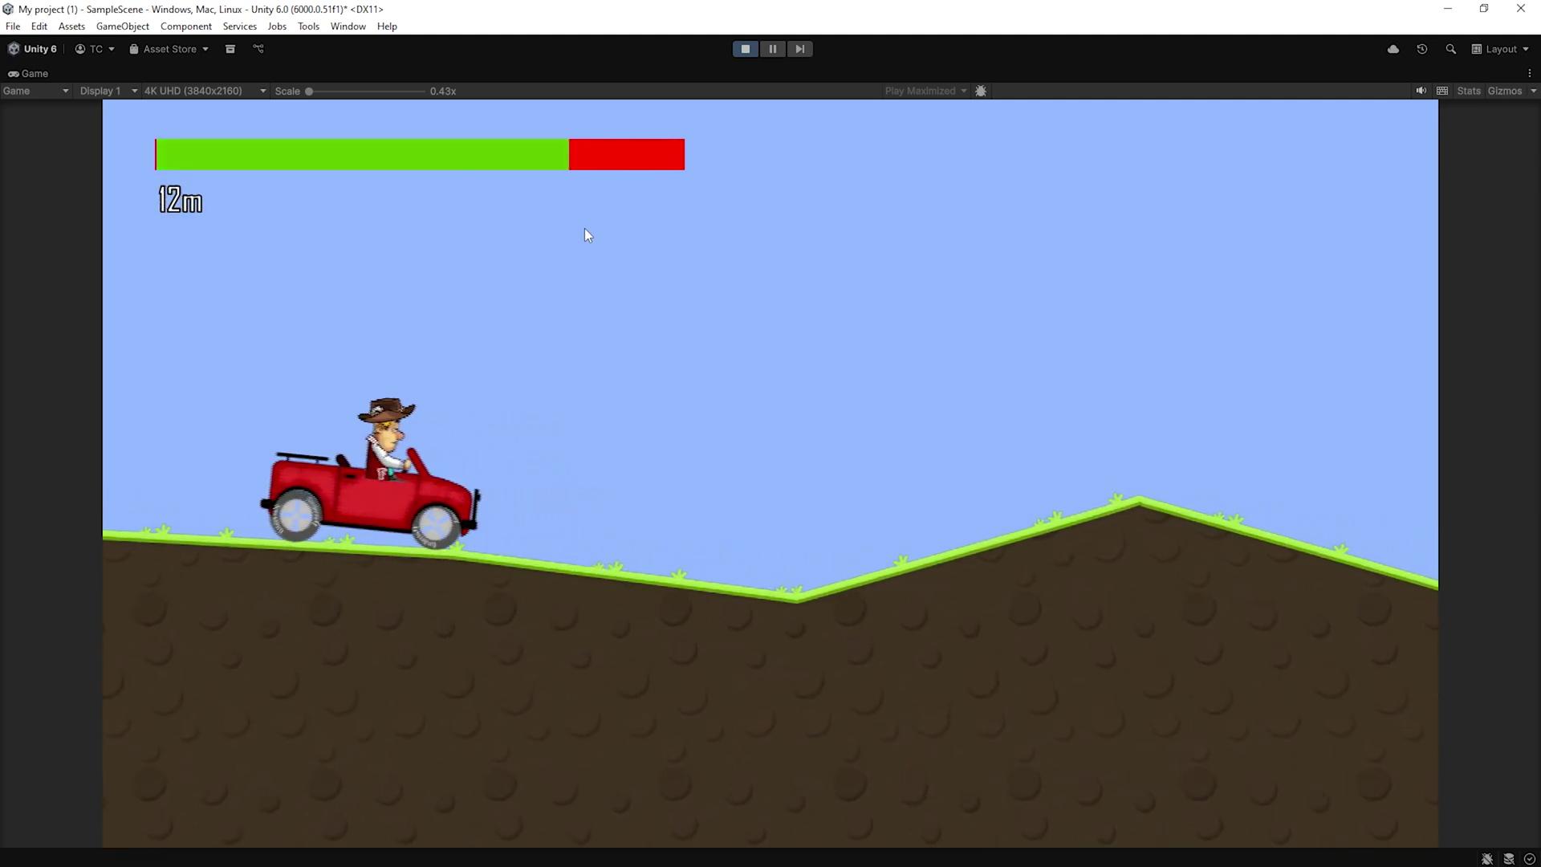
key("d")
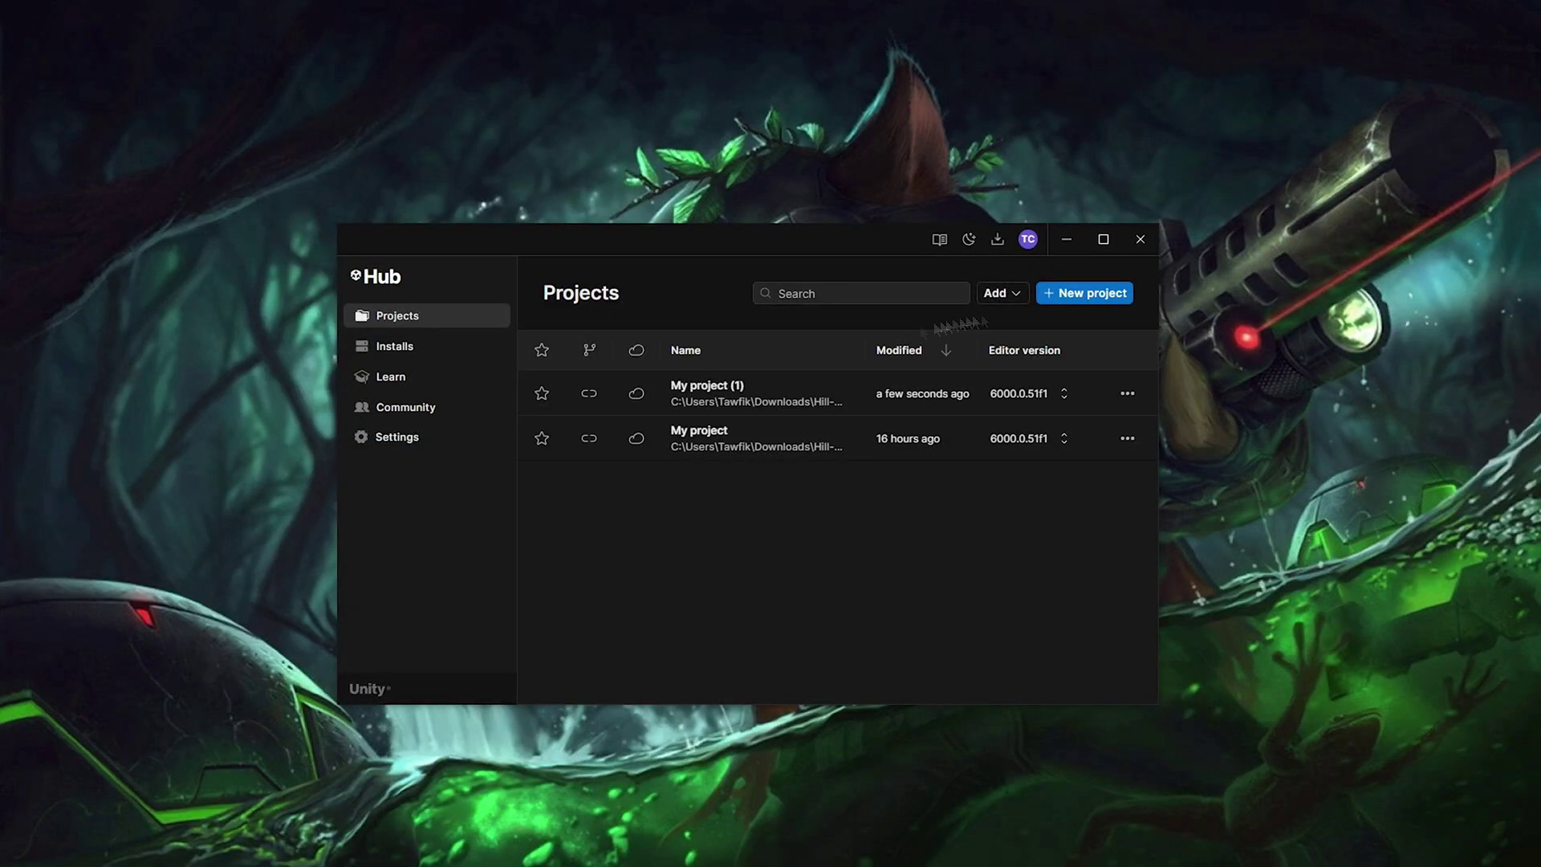
- Create a new Unity project named My project (2) from the Universal 2D template
left_click(1110, 298)
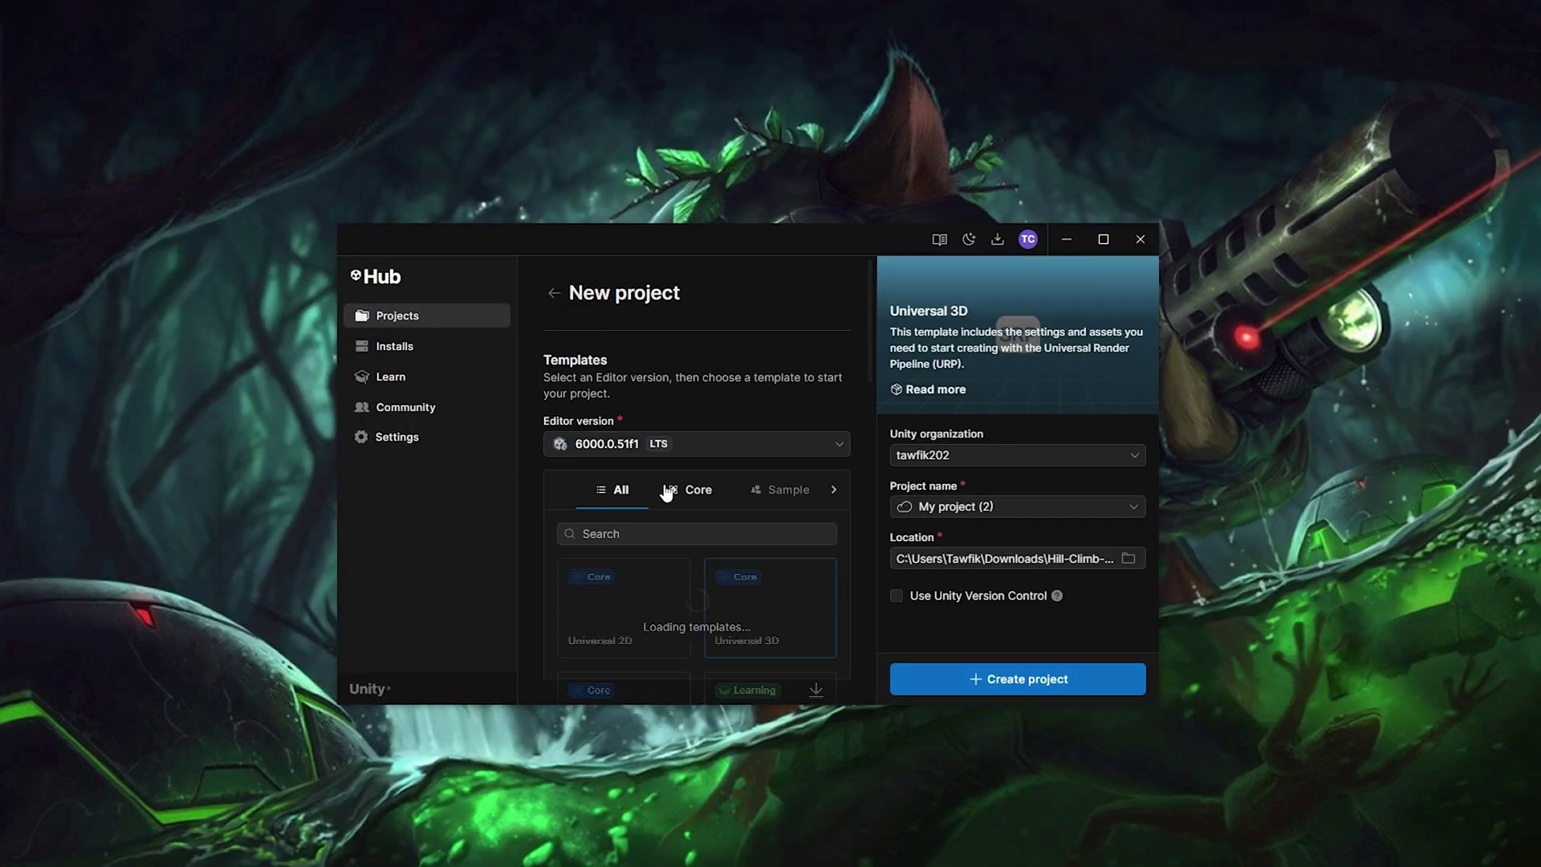
left_click(618, 610)
left_click(1015, 680)
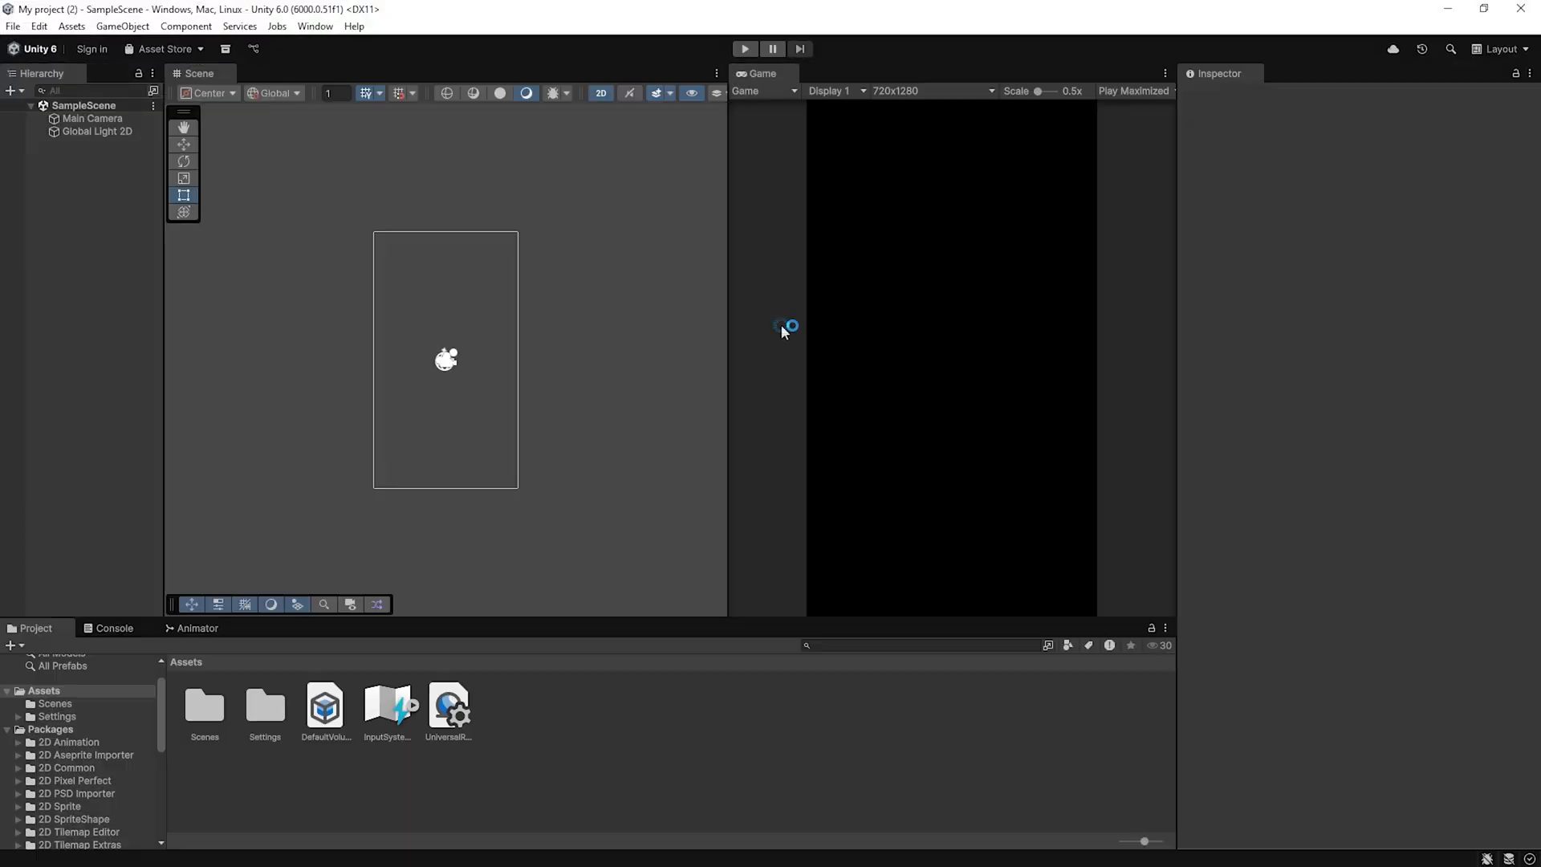
- Create two folders named Scripts and UI in the project's Assets
right_click(595, 715)
mouse_move(634, 270)
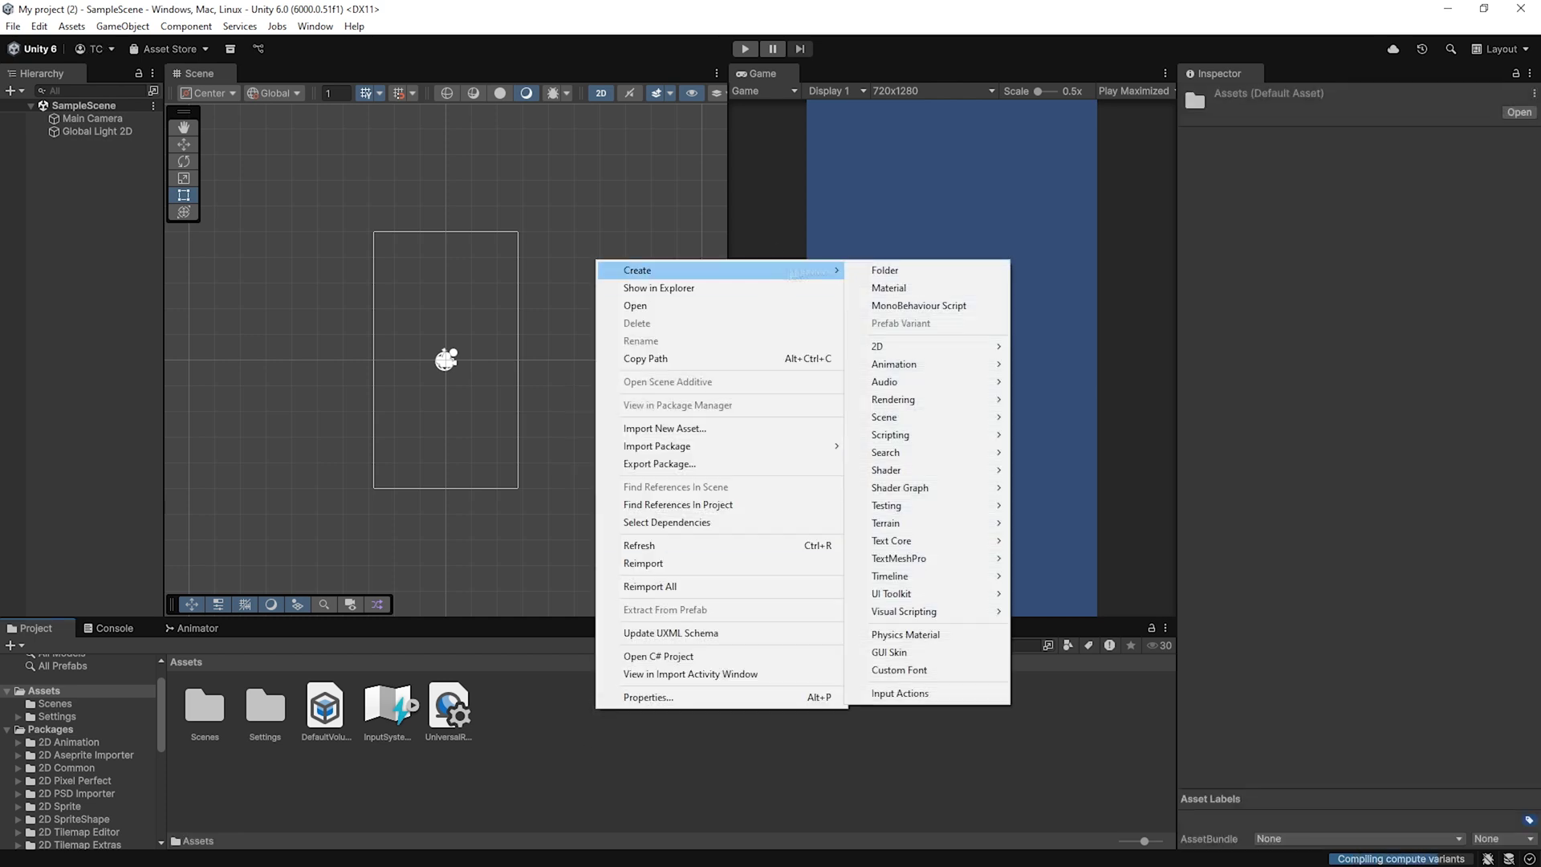
left_click(883, 270)
type("Scripts")
key("Return")
right_click(624, 686)
mouse_move(722, 248)
left_click(907, 243)
type("UI")
key("Return")
- Create two more Assets folders named Sprites and Prefabs
right_click(666, 716)
mouse_move(865, 280)
left_click(953, 279)
type("Sprites")
key("Return")
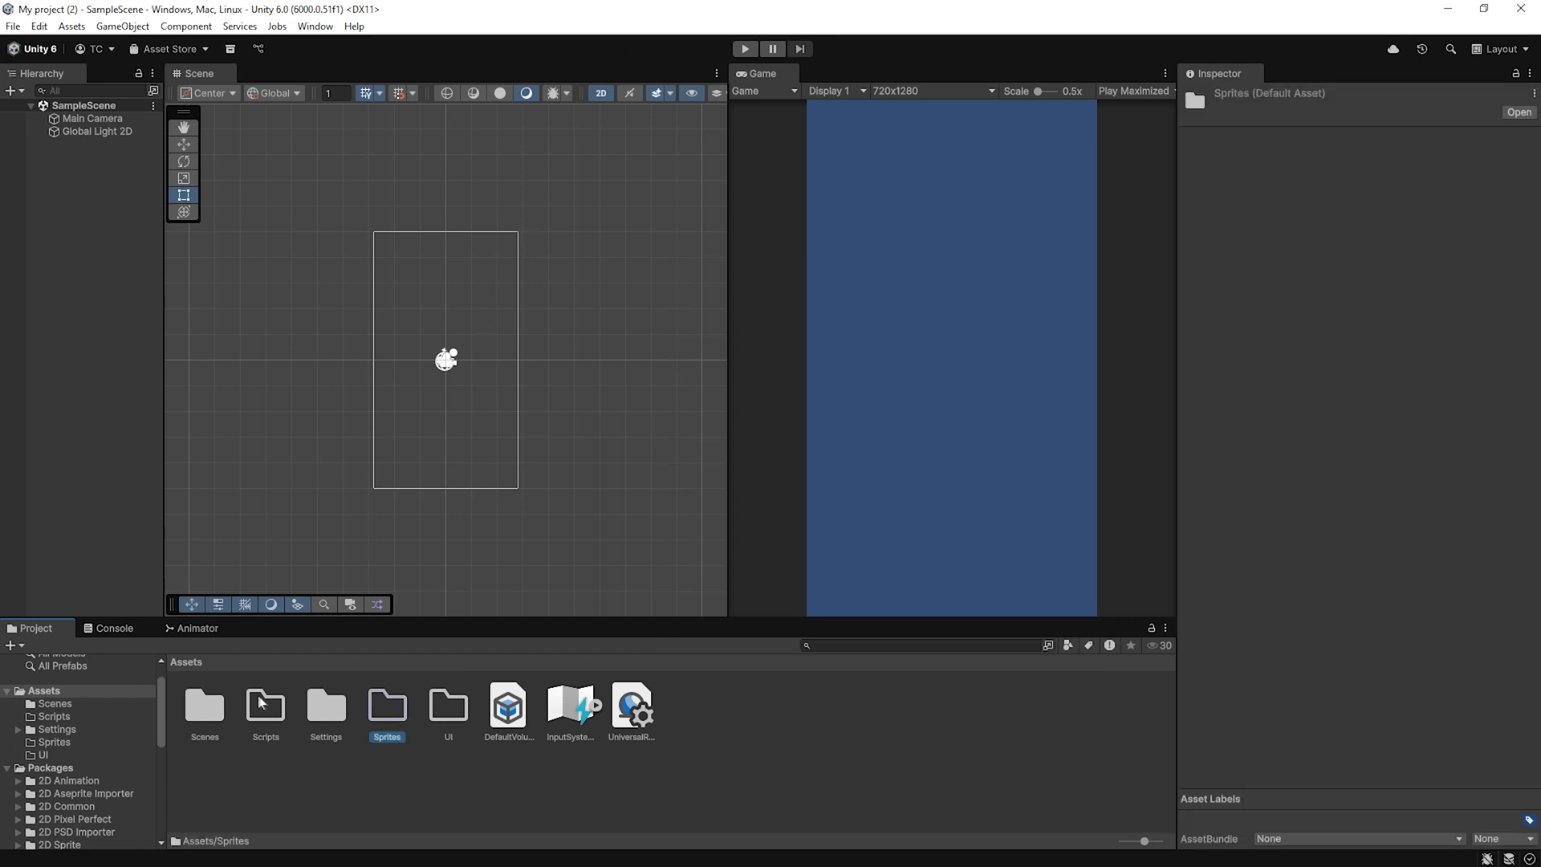
right_click(620, 722)
mouse_move(658, 332)
left_click(905, 347)
type("Prefa")
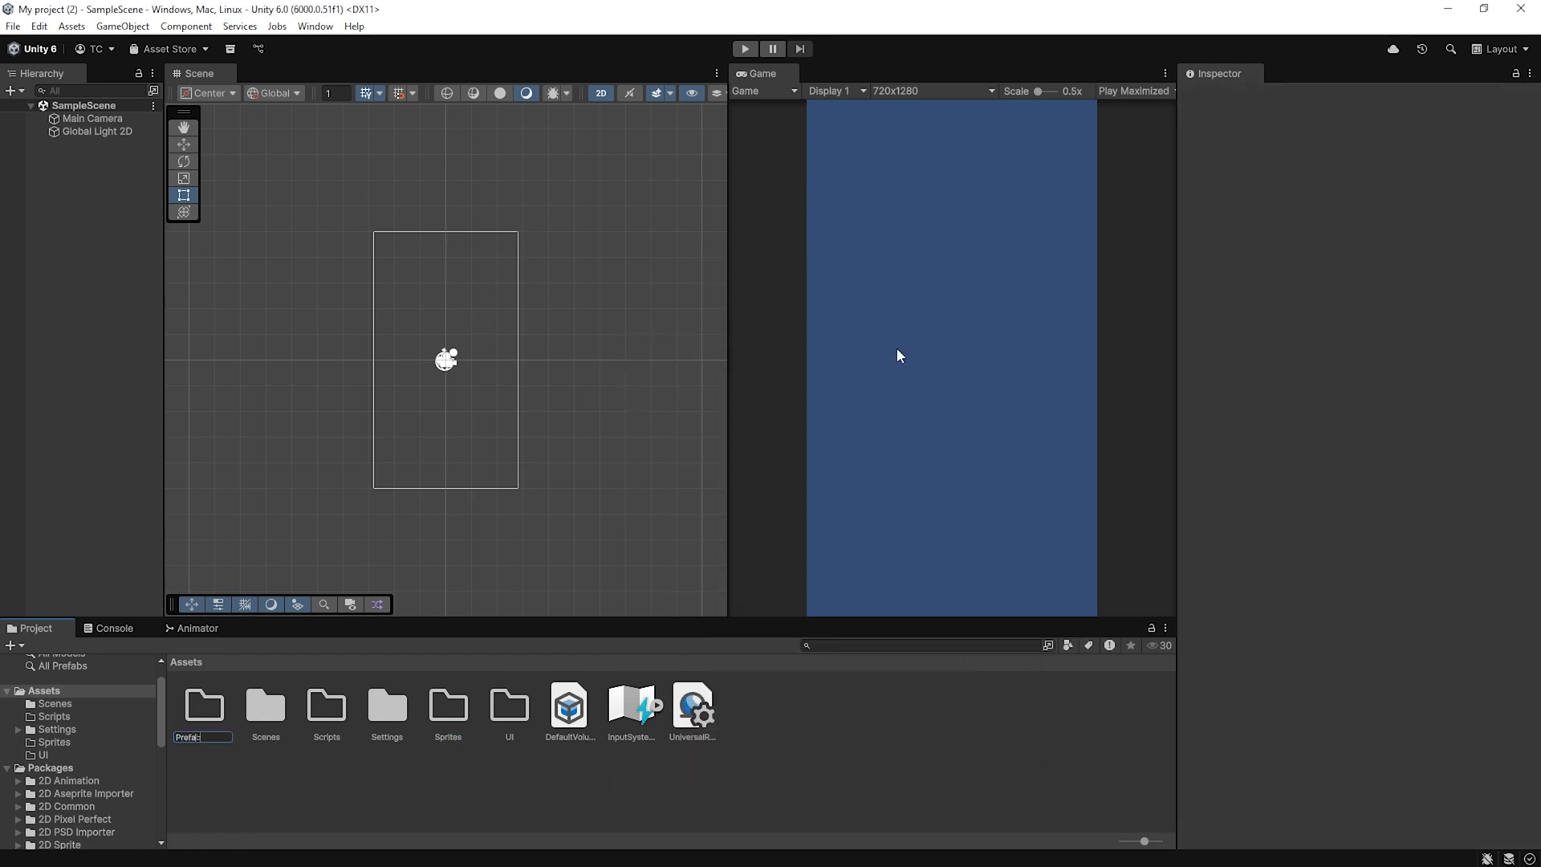
type("bs")
key("Return")
- Set the terrain-ground and terrain-surface sprites' mesh type to Full Rect and wrap mode to Repeat, and apply the import settings
double_click(448, 710)
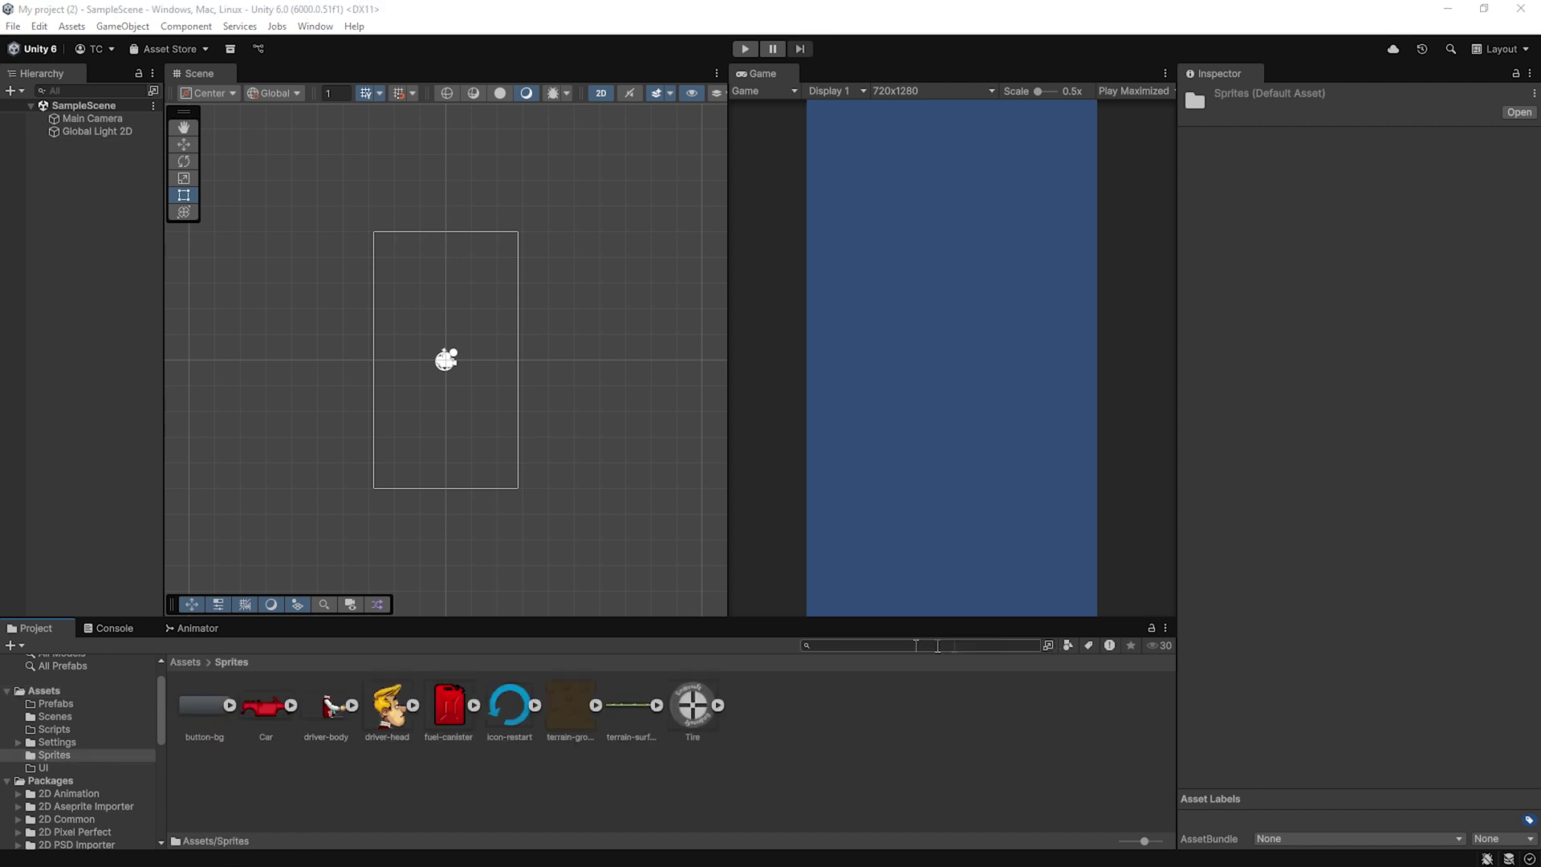
left_click(575, 726)
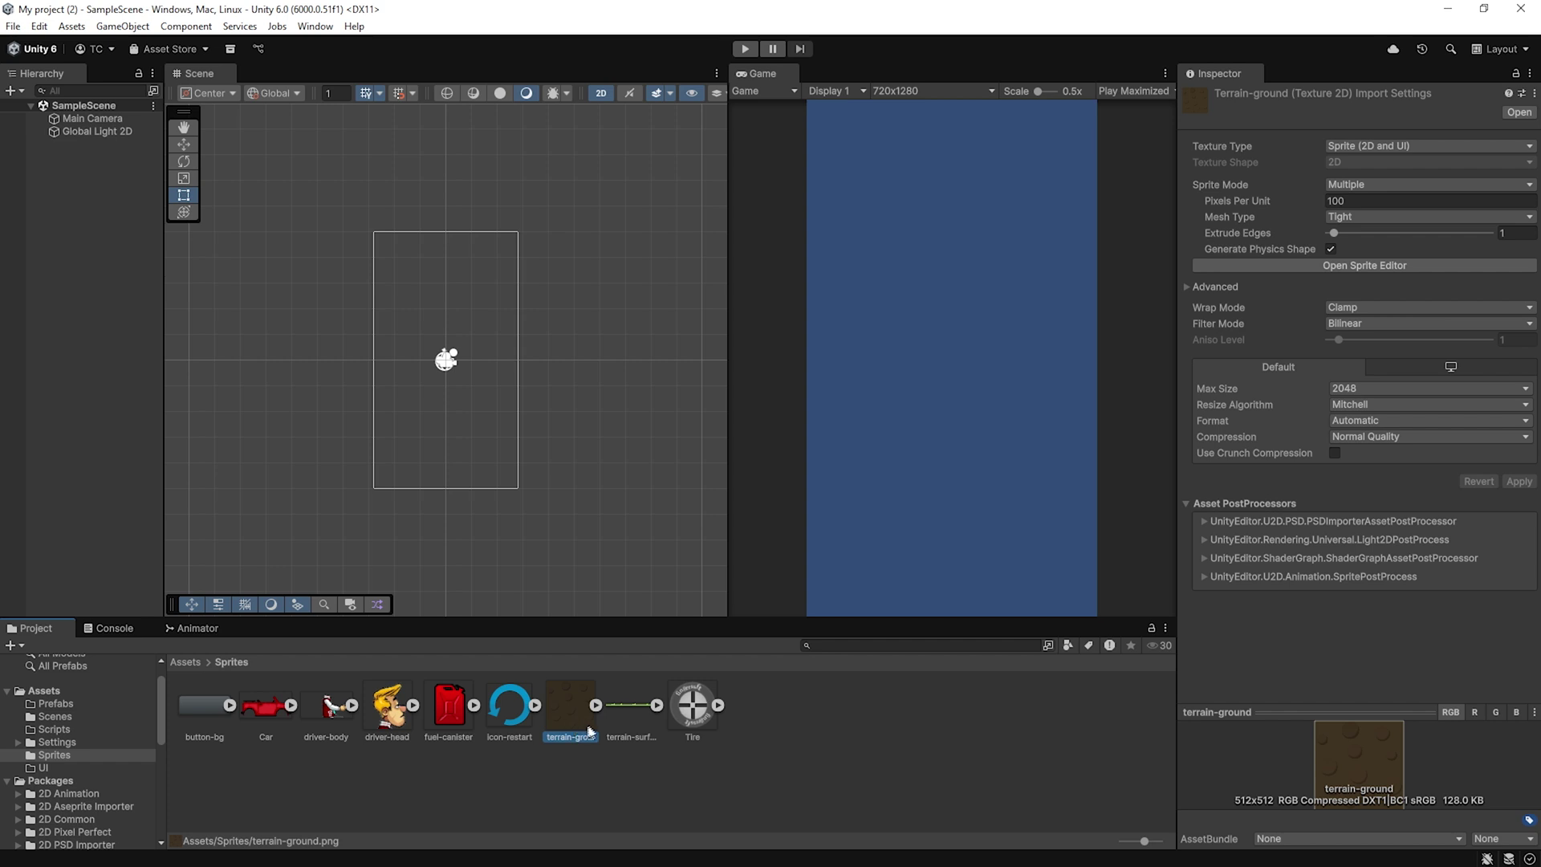
left_click(615, 719, "ctrl")
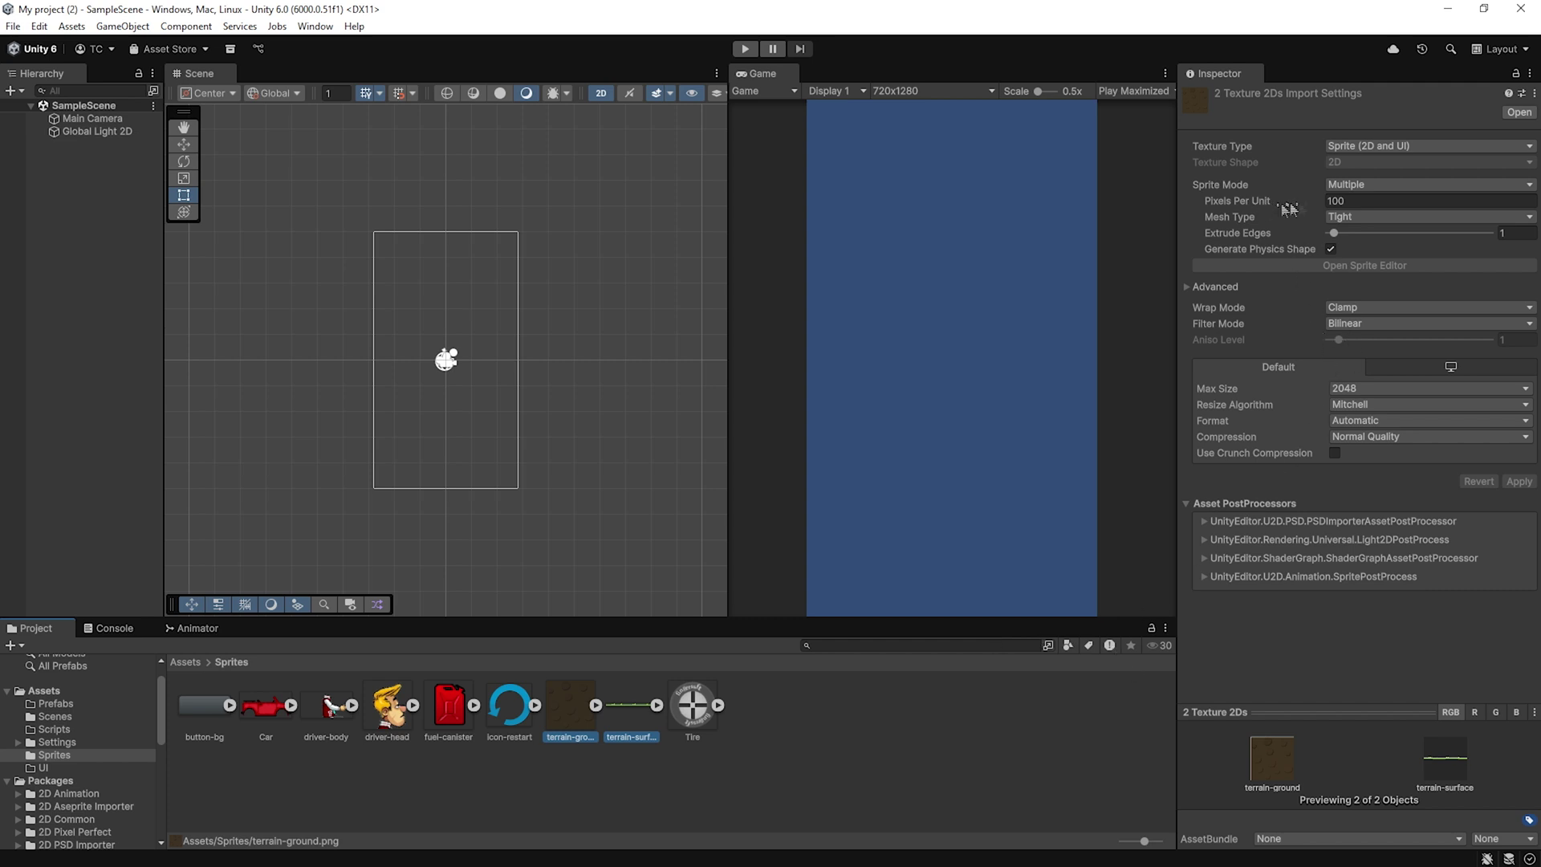
left_click(1398, 217)
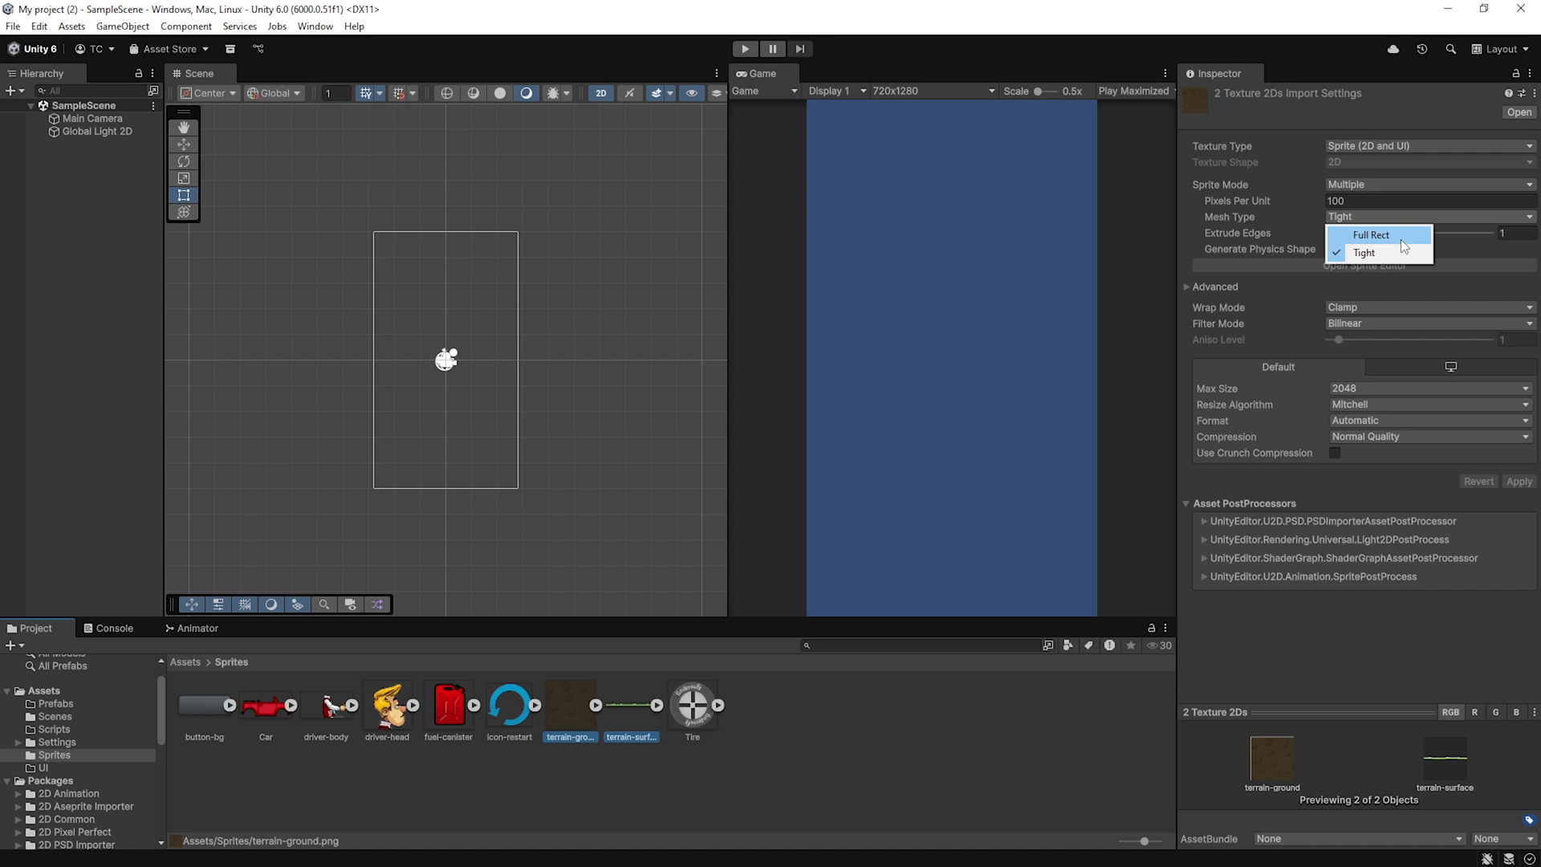
left_click(1404, 233)
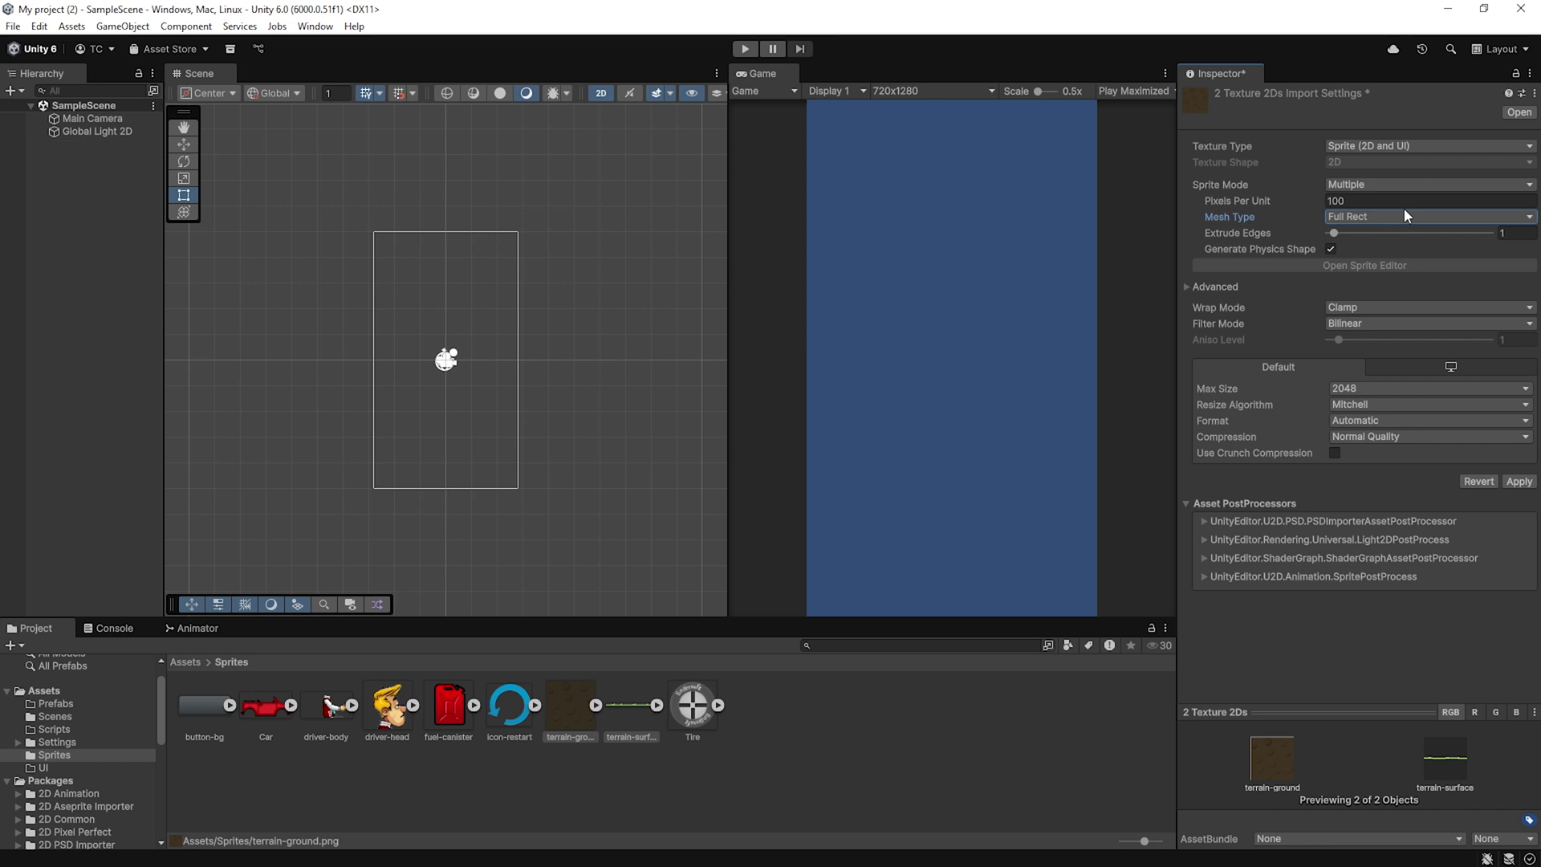
left_click(1187, 287)
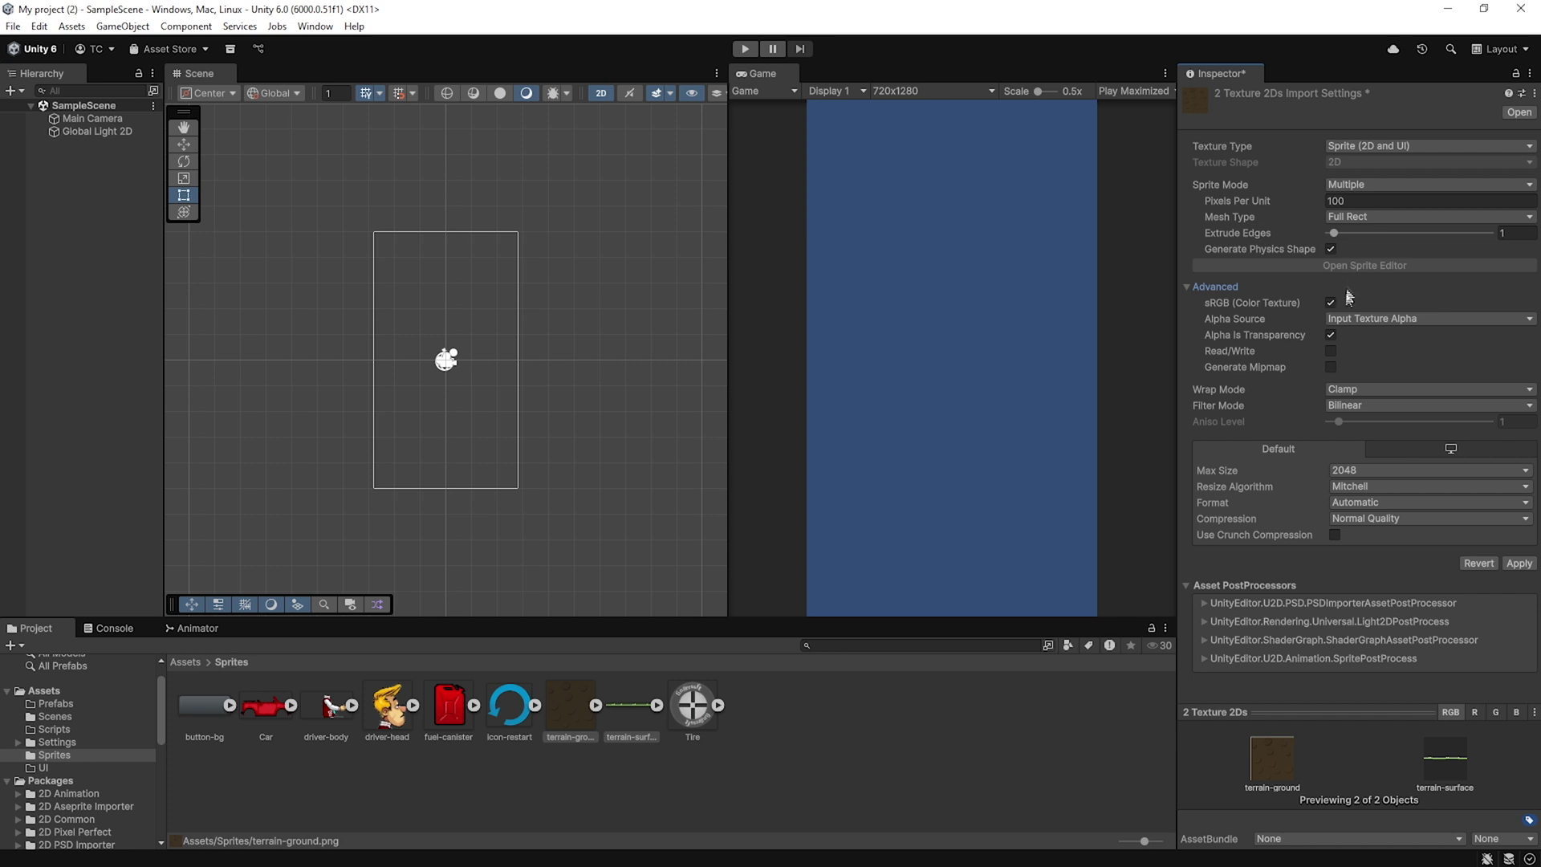
left_click(1400, 392)
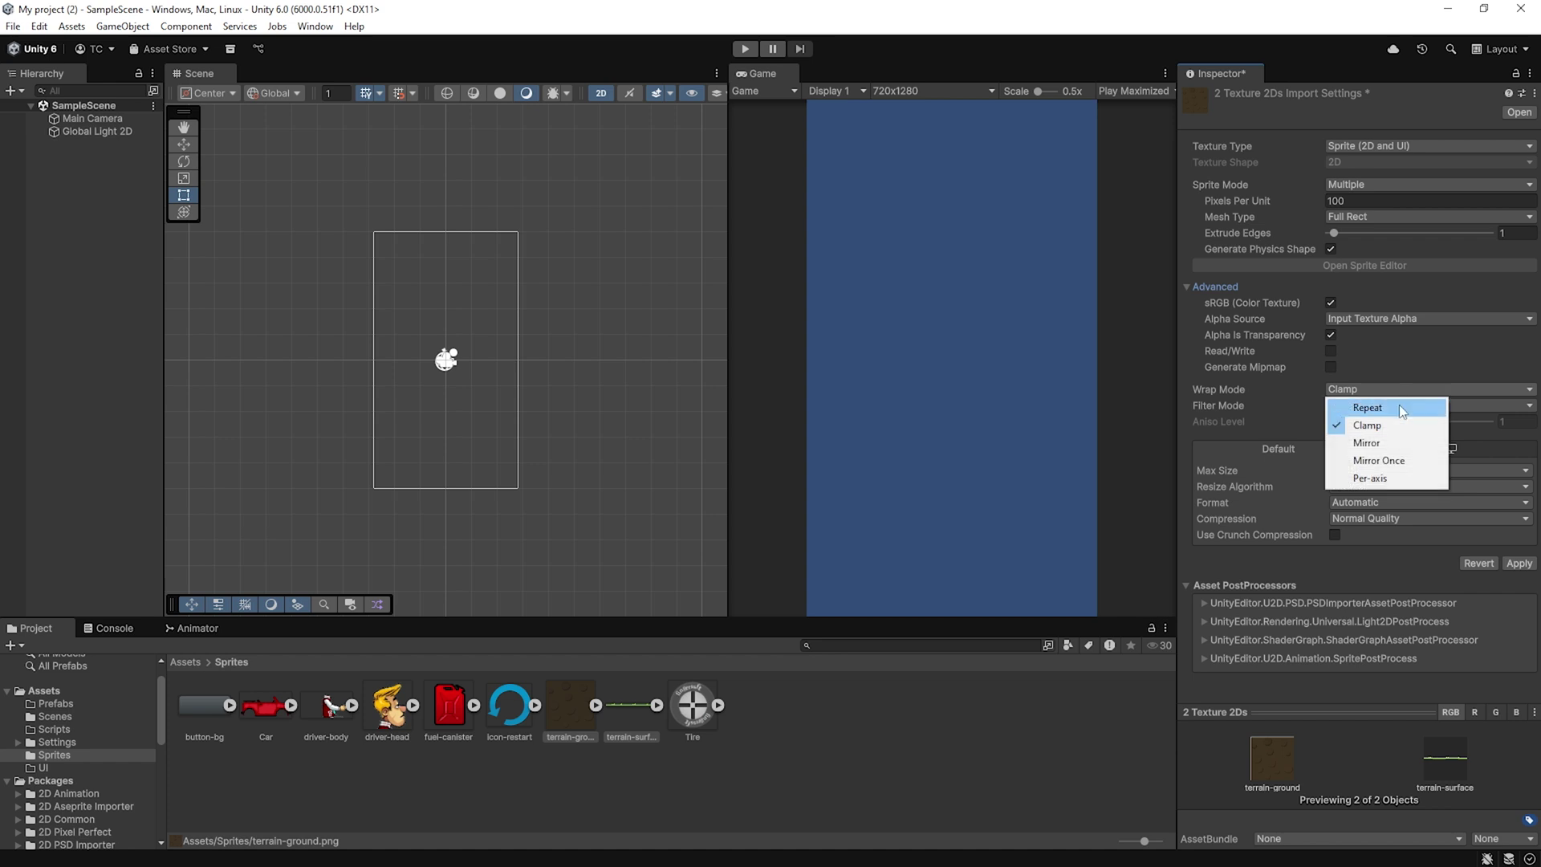
left_click(1401, 409)
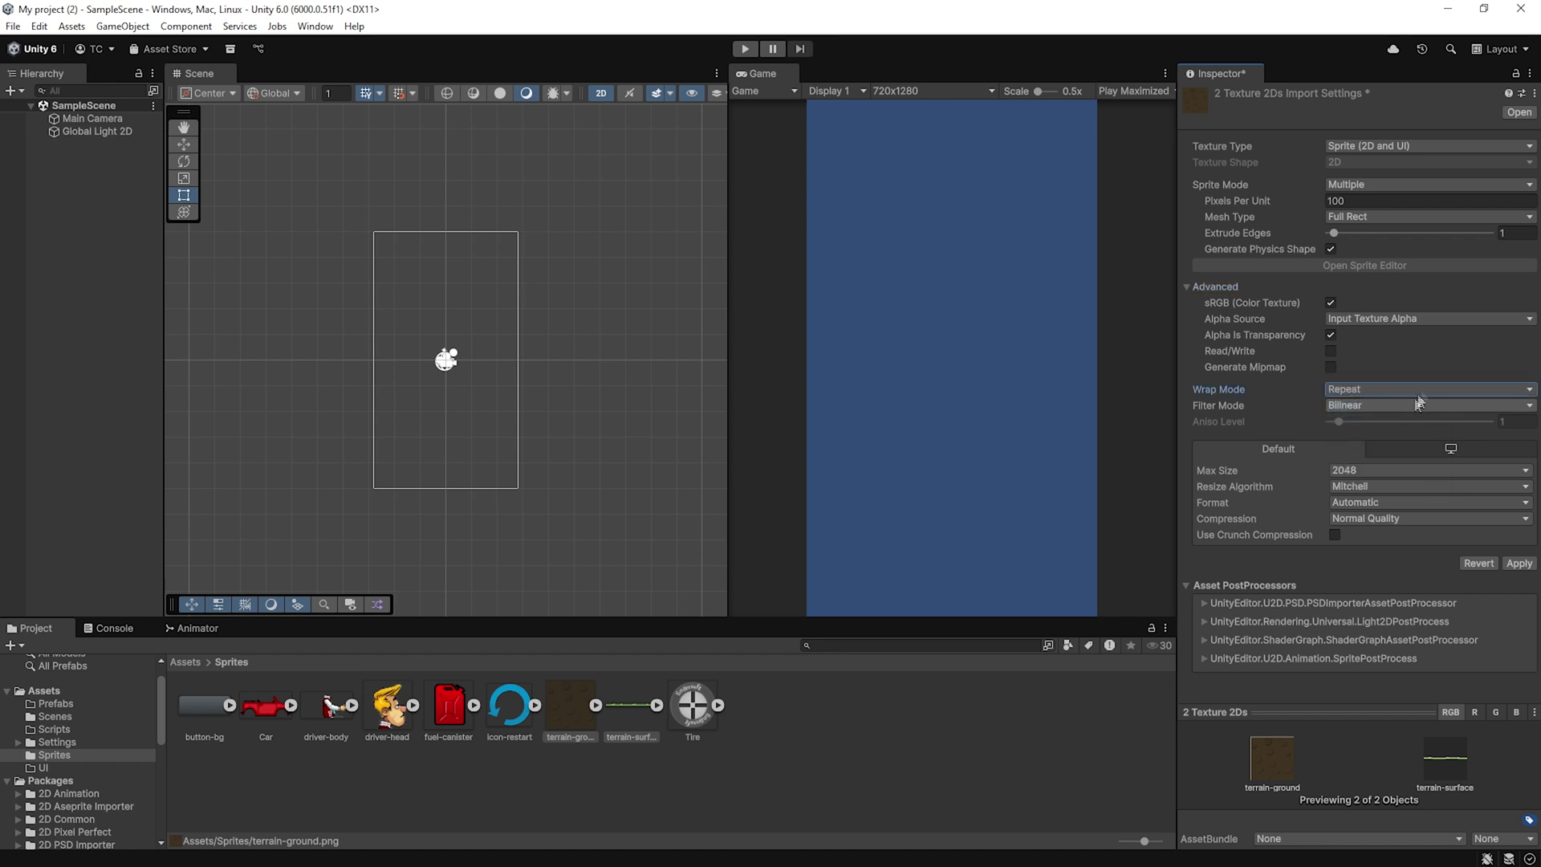
left_click(1523, 565)
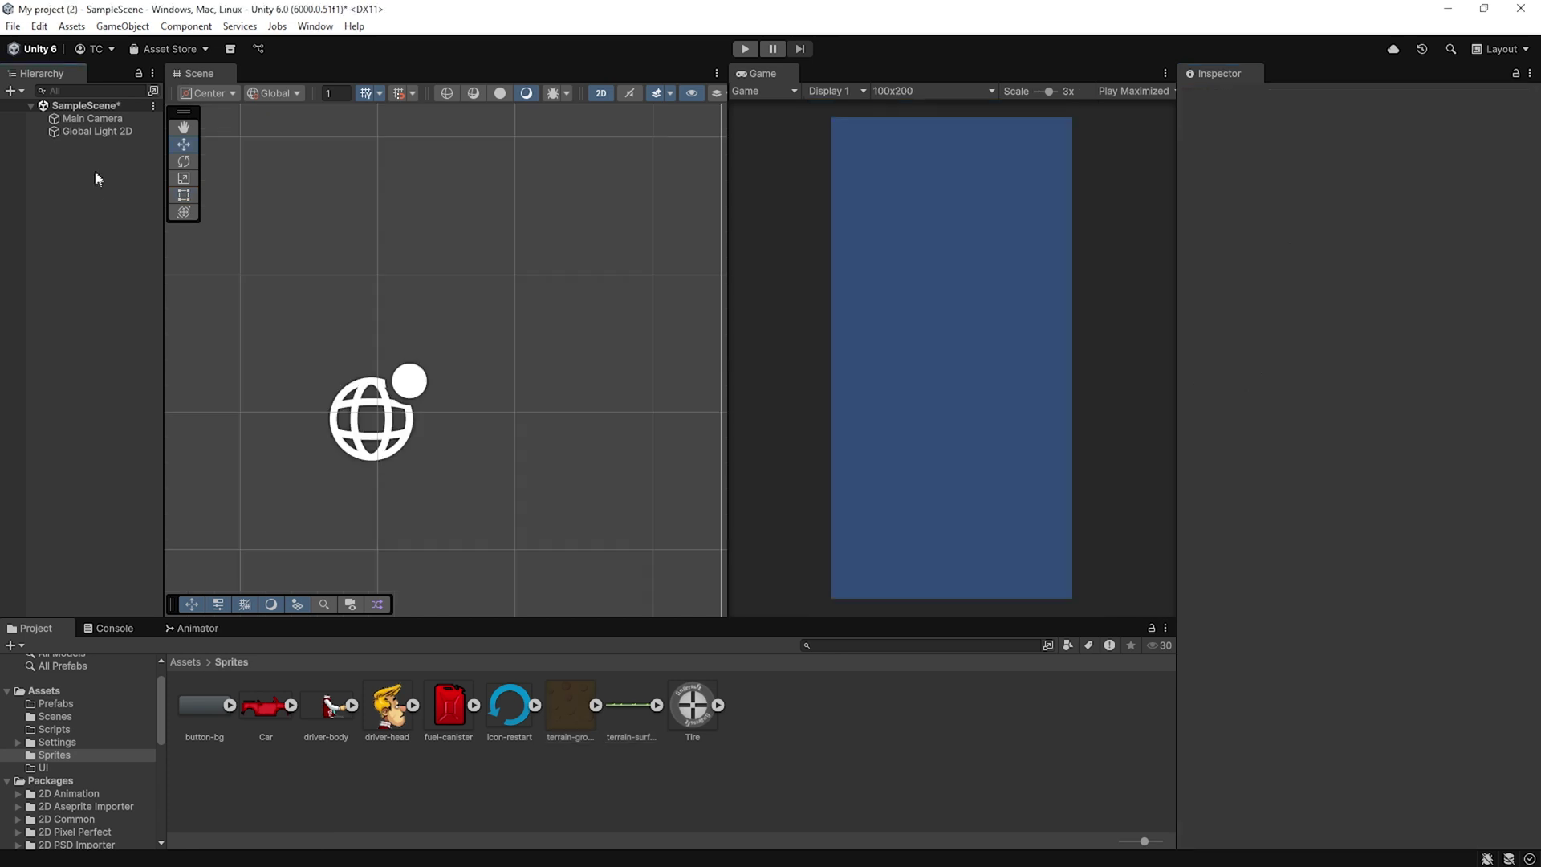
- Create an empty object named Vehicule in the scene
right_click(95, 171)
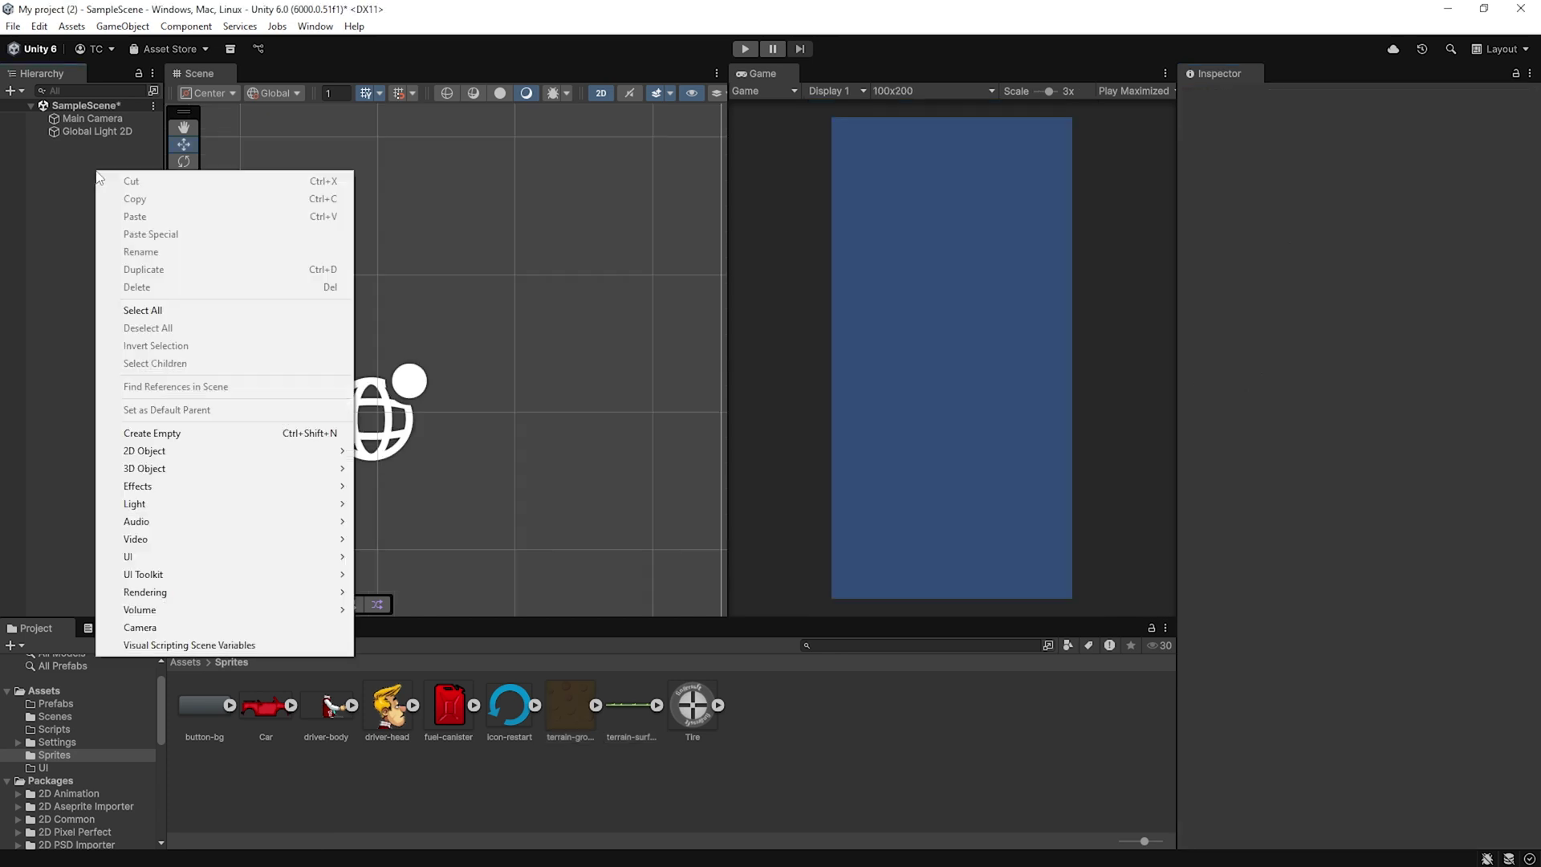
left_click(149, 434)
type("V")
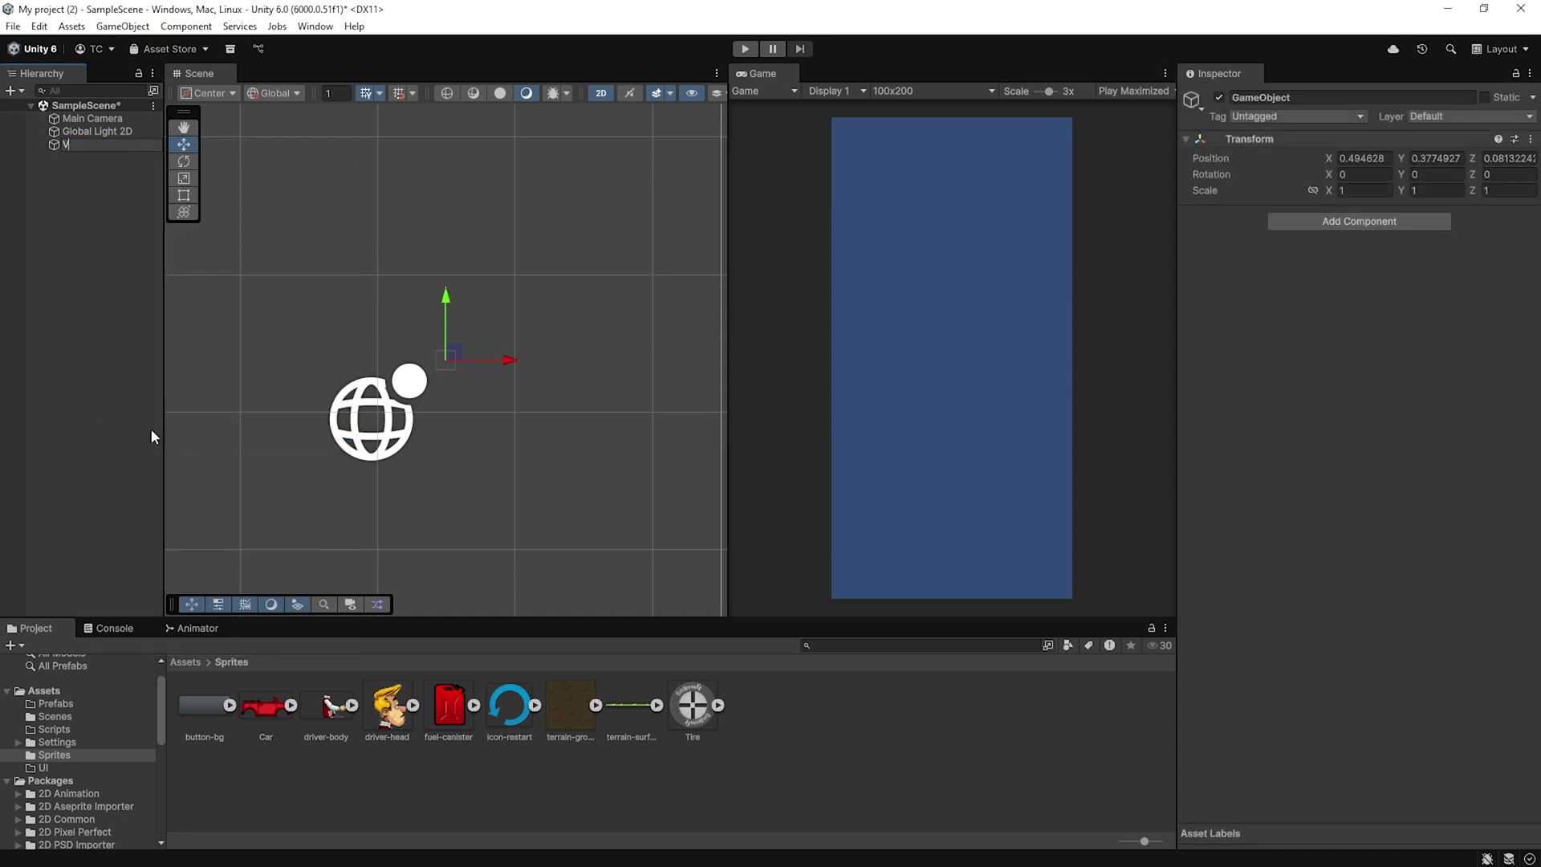
type("ehicule")
key("Return")
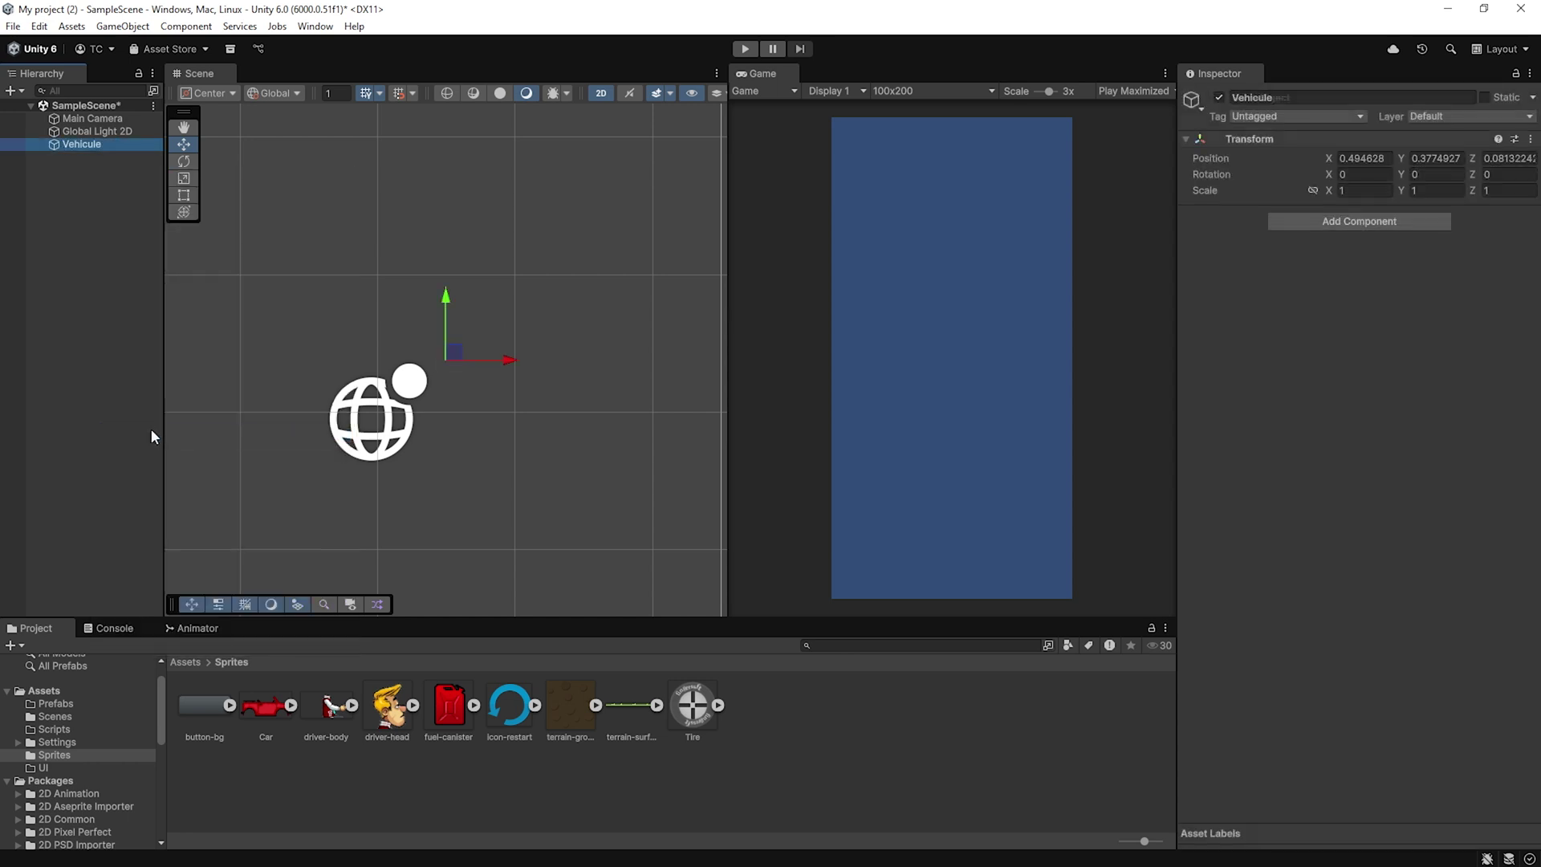
- Add the Car, driver-body and driver-head sprites as children of Vehicule
left_click_drag(266, 706, 84, 150)
left_click_drag(326, 706, 87, 150)
left_click_drag(386, 706, 83, 150)
- Add the Tire sprite under Vehicule as FrontTire and duplicate it as BackTire
left_click_drag(693, 706, 112, 200)
type("FrontTire")
key("Return")
key("ctrl+d")
key("F2")
type("BackTire")
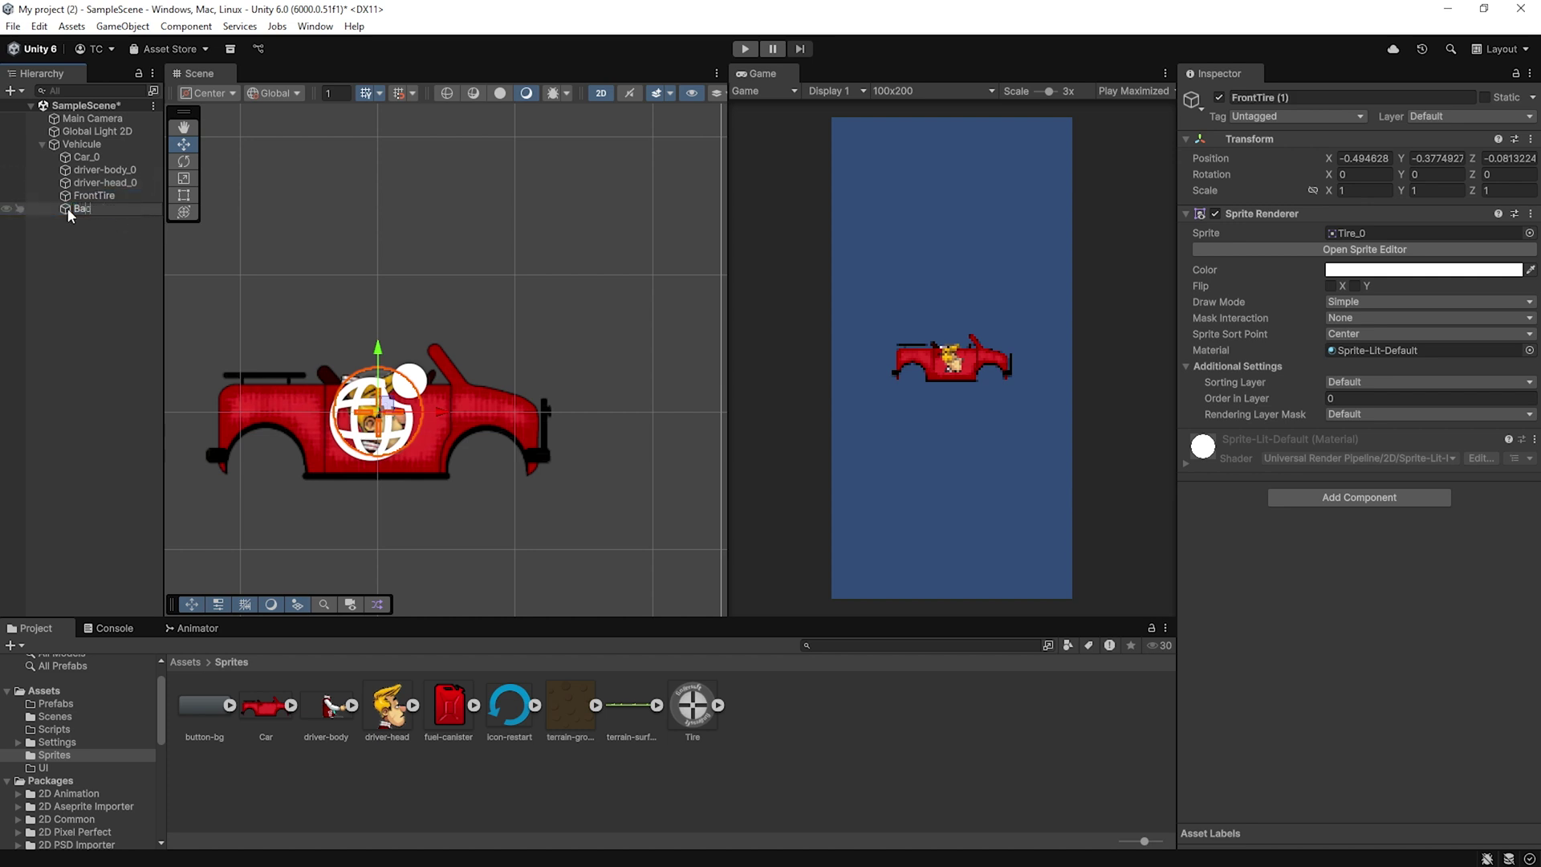
- Set the car body sprite's order in layer to 5
left_click(88, 158)
left_click(1339, 398)
type("5")
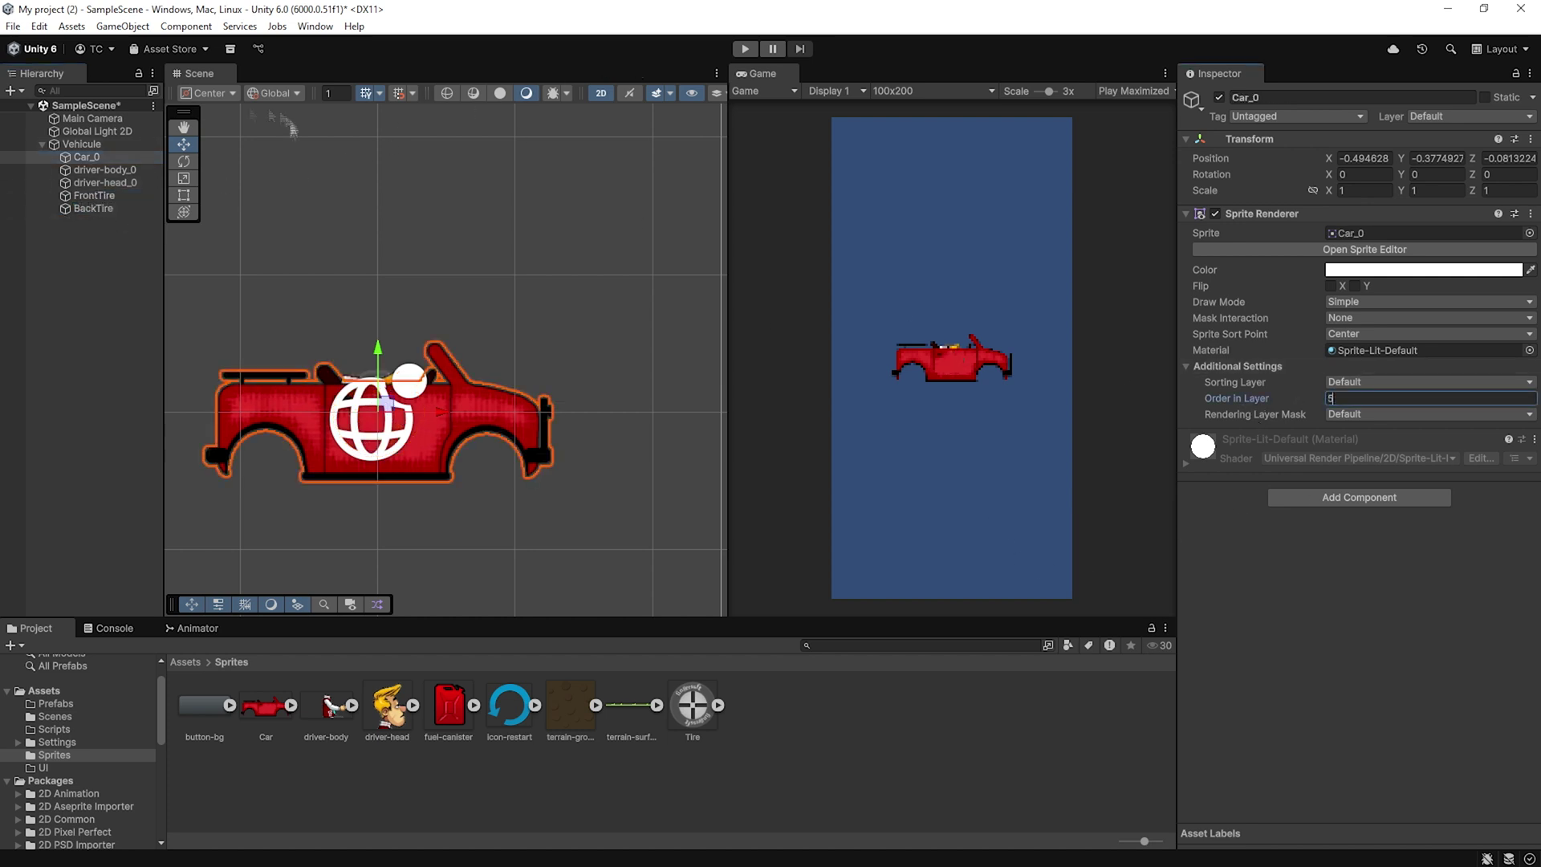
- Move the driver's body and head up into the car seat and set the driver head's order in layer to 4
left_click(100, 170)
left_click_drag(380, 342, 390, 308)
left_click(104, 183)
left_click_drag(385, 397, 385, 296)
left_click(1347, 398)
type("4")
left_click(562, 337)
left_click(387, 312)
scroll(389, 353, "up", 10)
middle_click_drag(406, 242, 406, 399)
- Set BackTire's order in layer to 1 and place it in the rear wheel arch
left_click(93, 208)
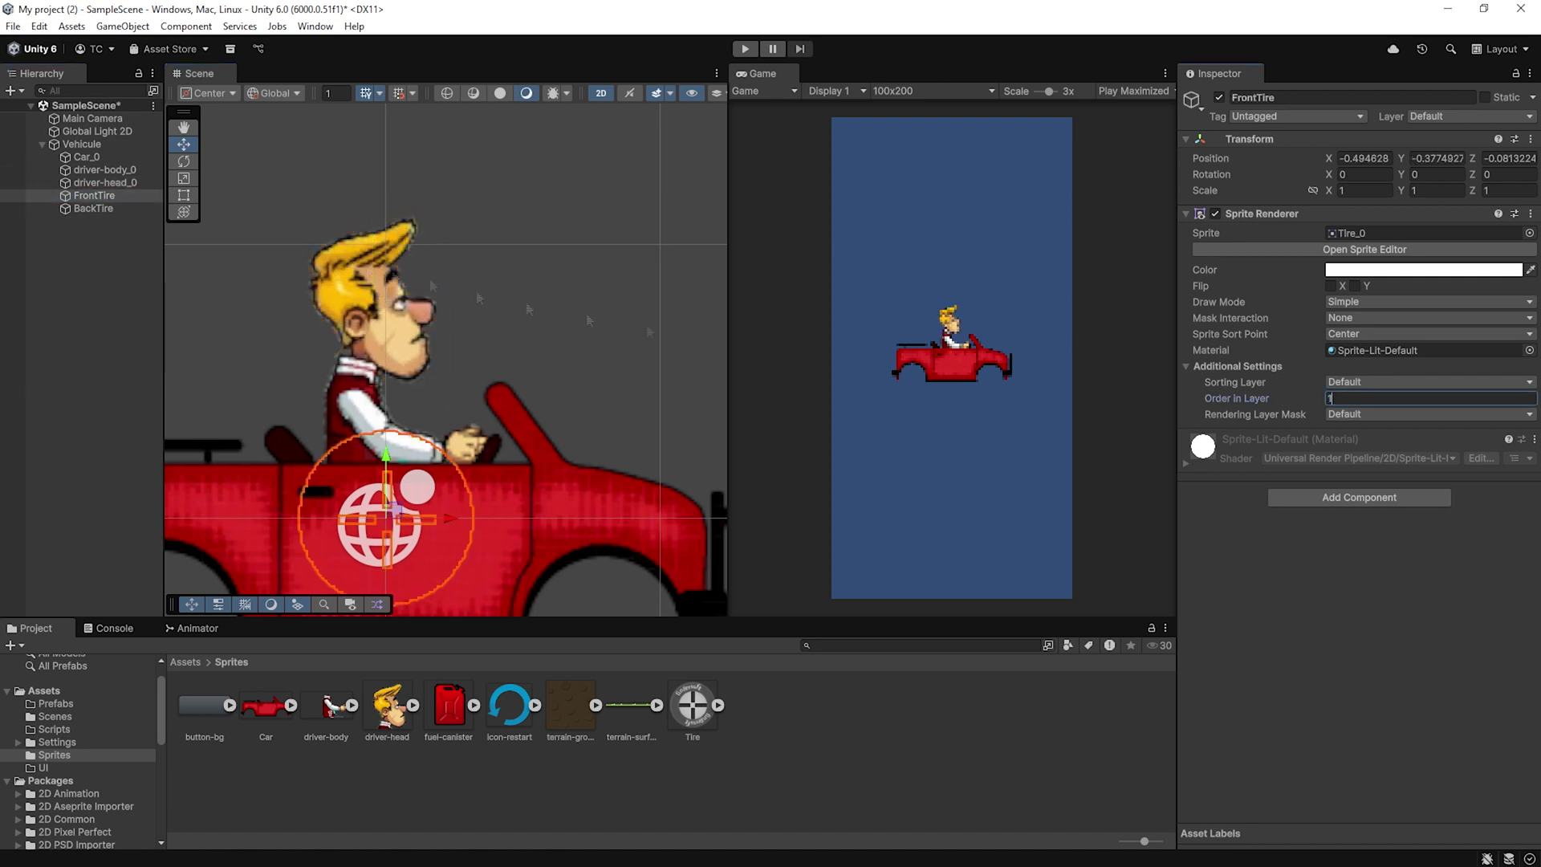
left_click(1262, 398)
type("1")
scroll(489, 371, "down", 2)
left_click_drag(411, 481, 265, 540)
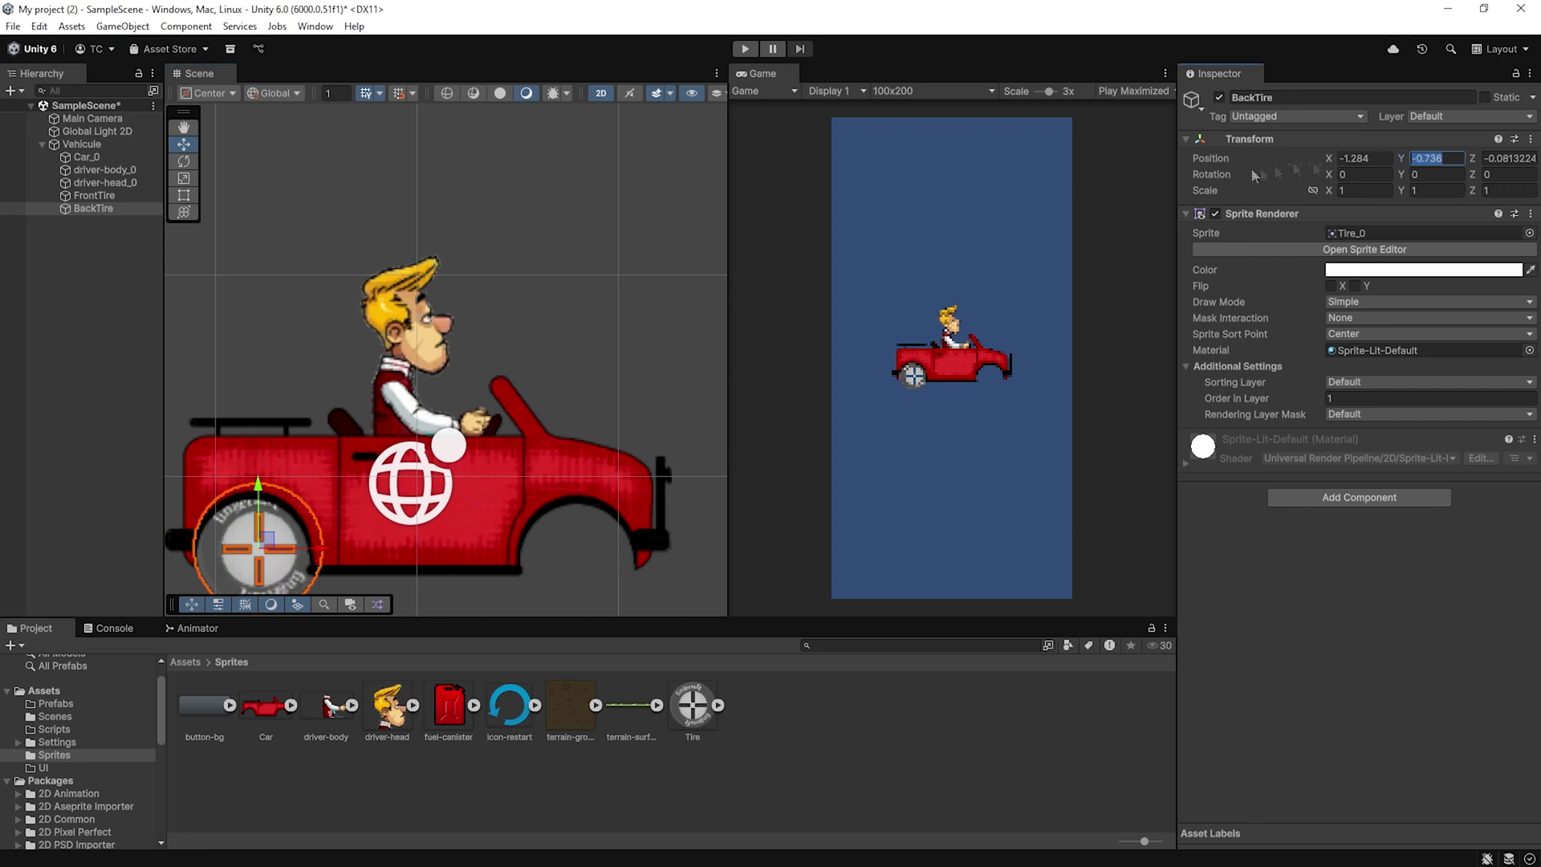
- Set FrontTire's order in layer to 1, place it in the front wheel arch and set its Y position to -0.736
left_click(110, 198)
left_click(1263, 398)
type("1")
left_click_drag(423, 469, 579, 558)
left_click(1434, 159)
type("-0.736")
- Fine-tune both tires within their wheel arches, placing BackTire at about X -1.304, Y -0.788
left_click(572, 480)
left_click(573, 544)
left_click(293, 516)
left_click_drag(267, 539, 263, 549)
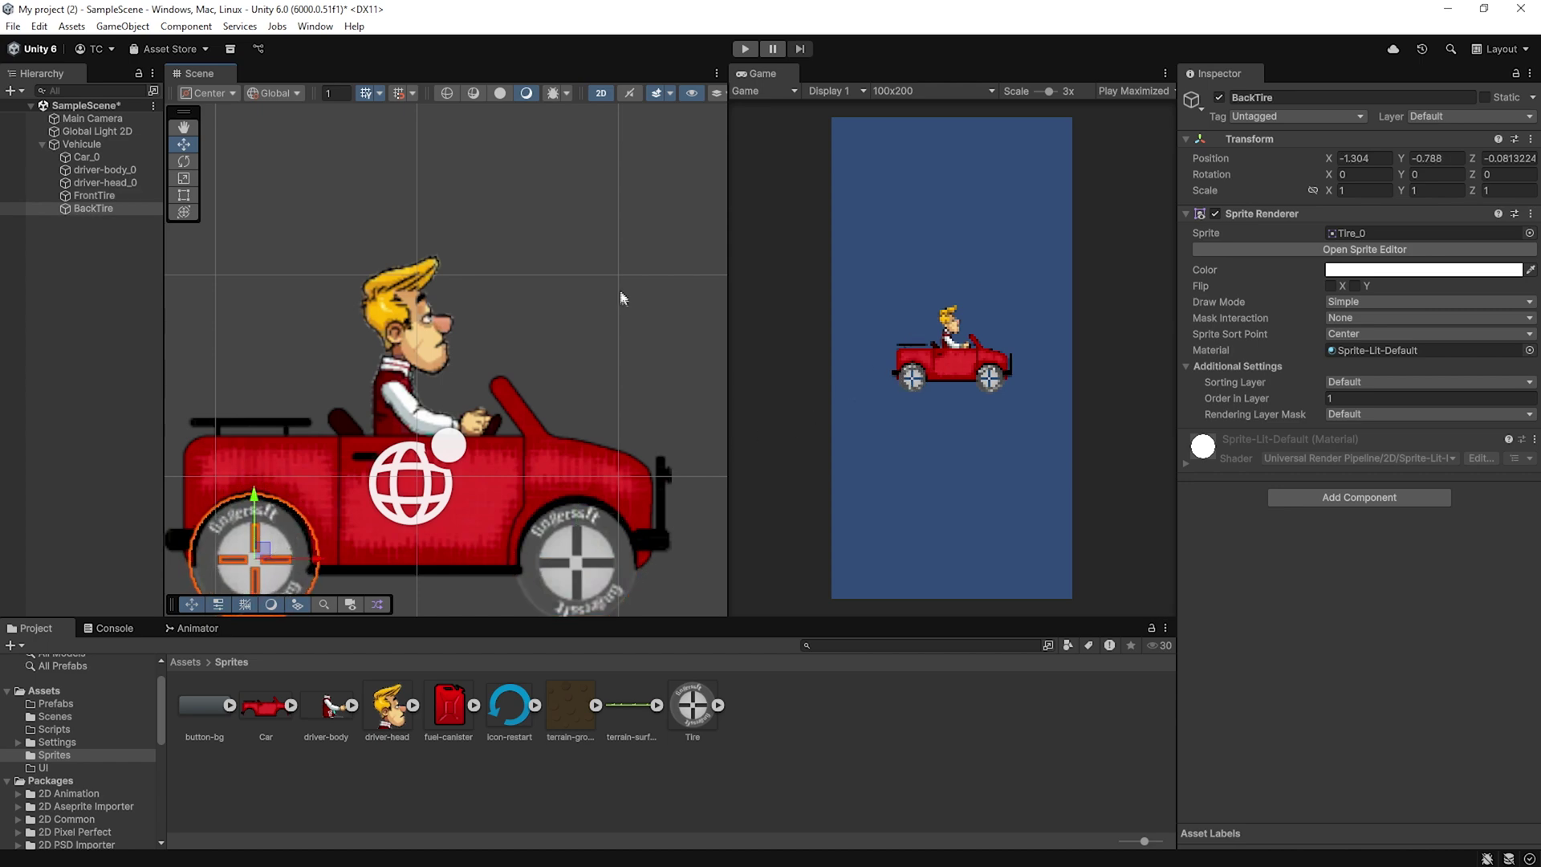
- Create a 2D square sprite named Ground and give it a Box Collider 2D
scroll(589, 317, "down", 3)
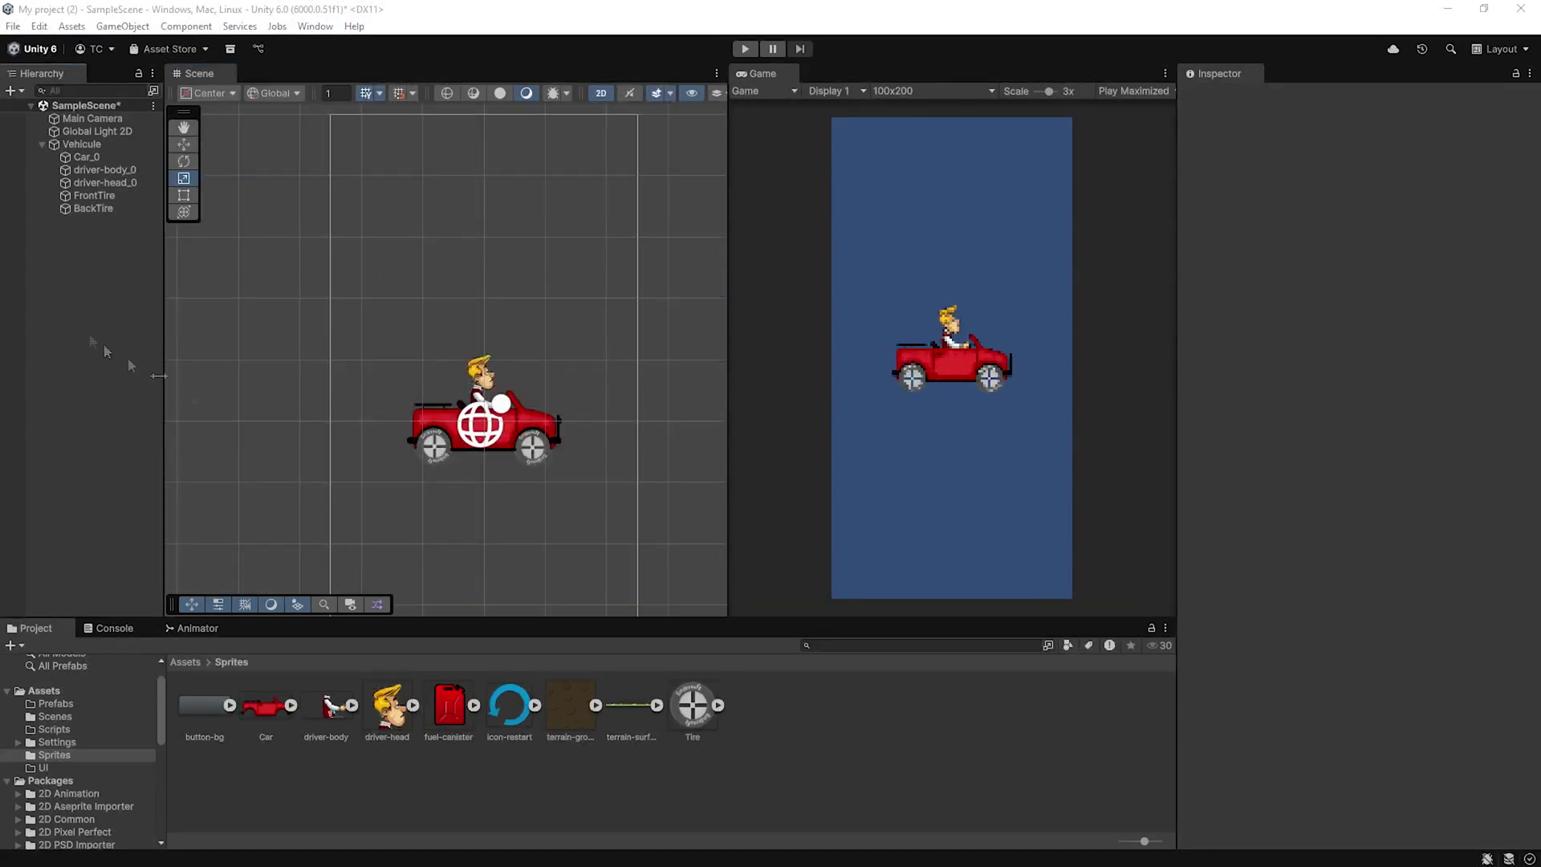
right_click(103, 329)
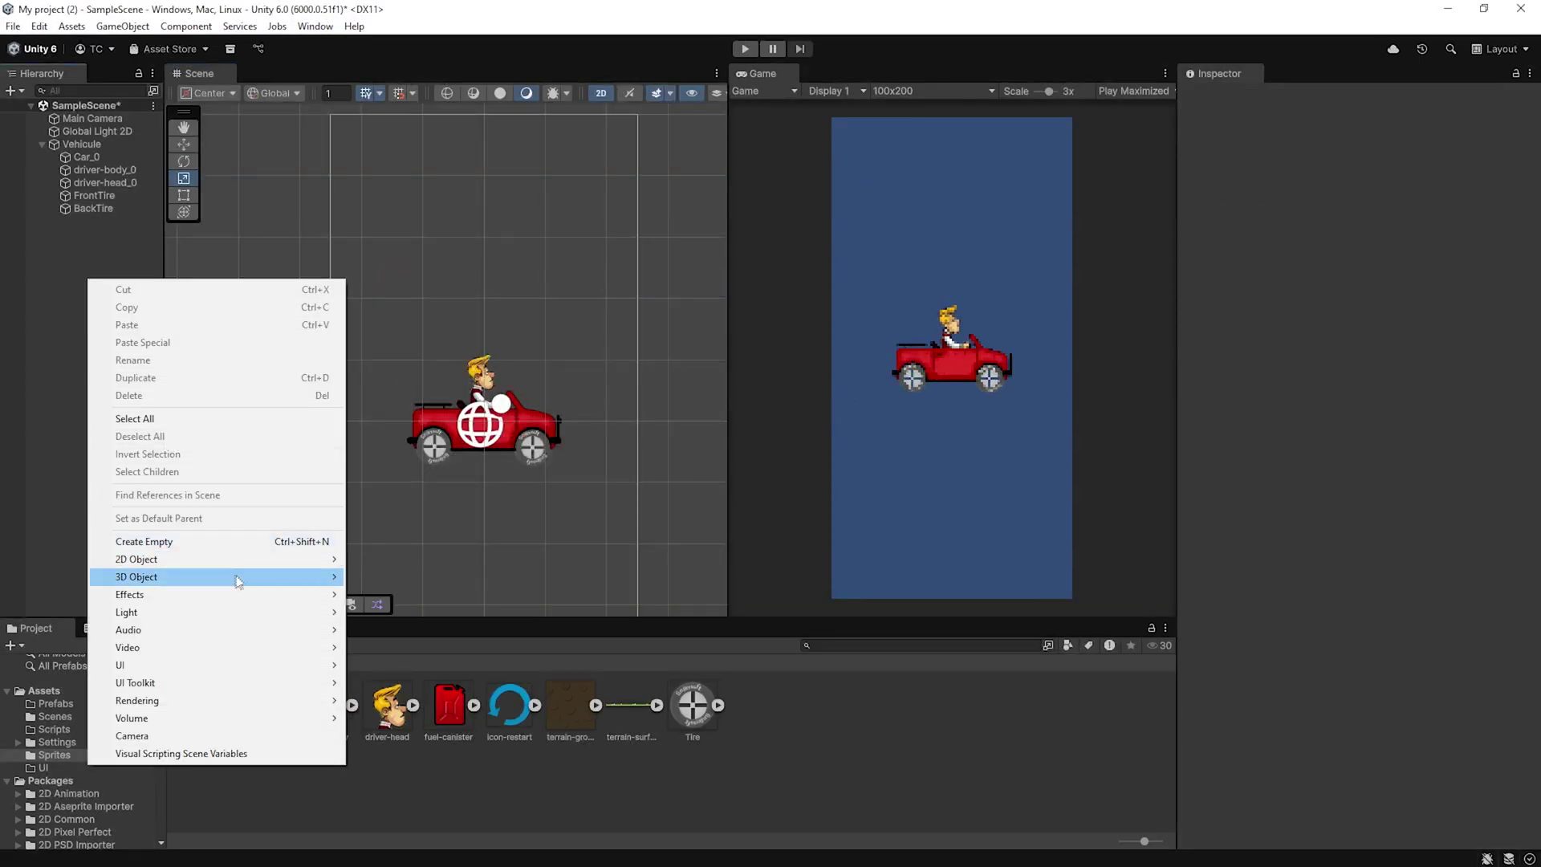
mouse_move(241, 559)
mouse_move(433, 559)
left_click(562, 576)
type("Ground")
key("Return")
left_click(1359, 496)
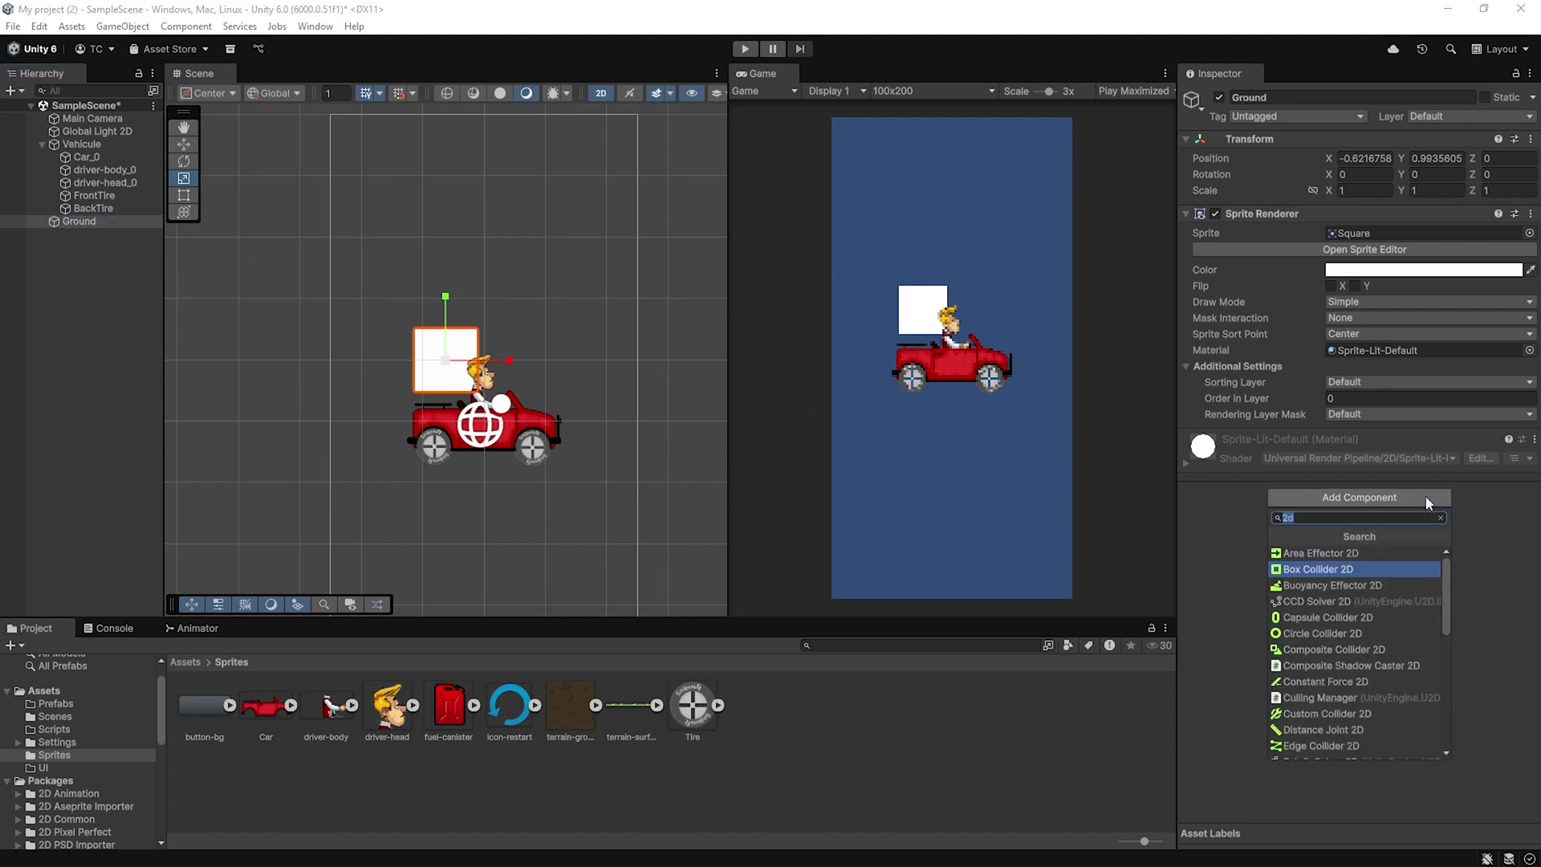
left_click(1355, 570)
- Stretch Ground to a scale of about 9.125 by 0.575 and place it beneath the car at about X 0.03, Y -1.24
left_click_drag(447, 300, 1031, 413)
key("w")
left_click_drag(474, 352, 514, 488)
- Set the Game view resolution to 4K UHD (3840x2160)
left_click(931, 90)
left_click(937, 250)
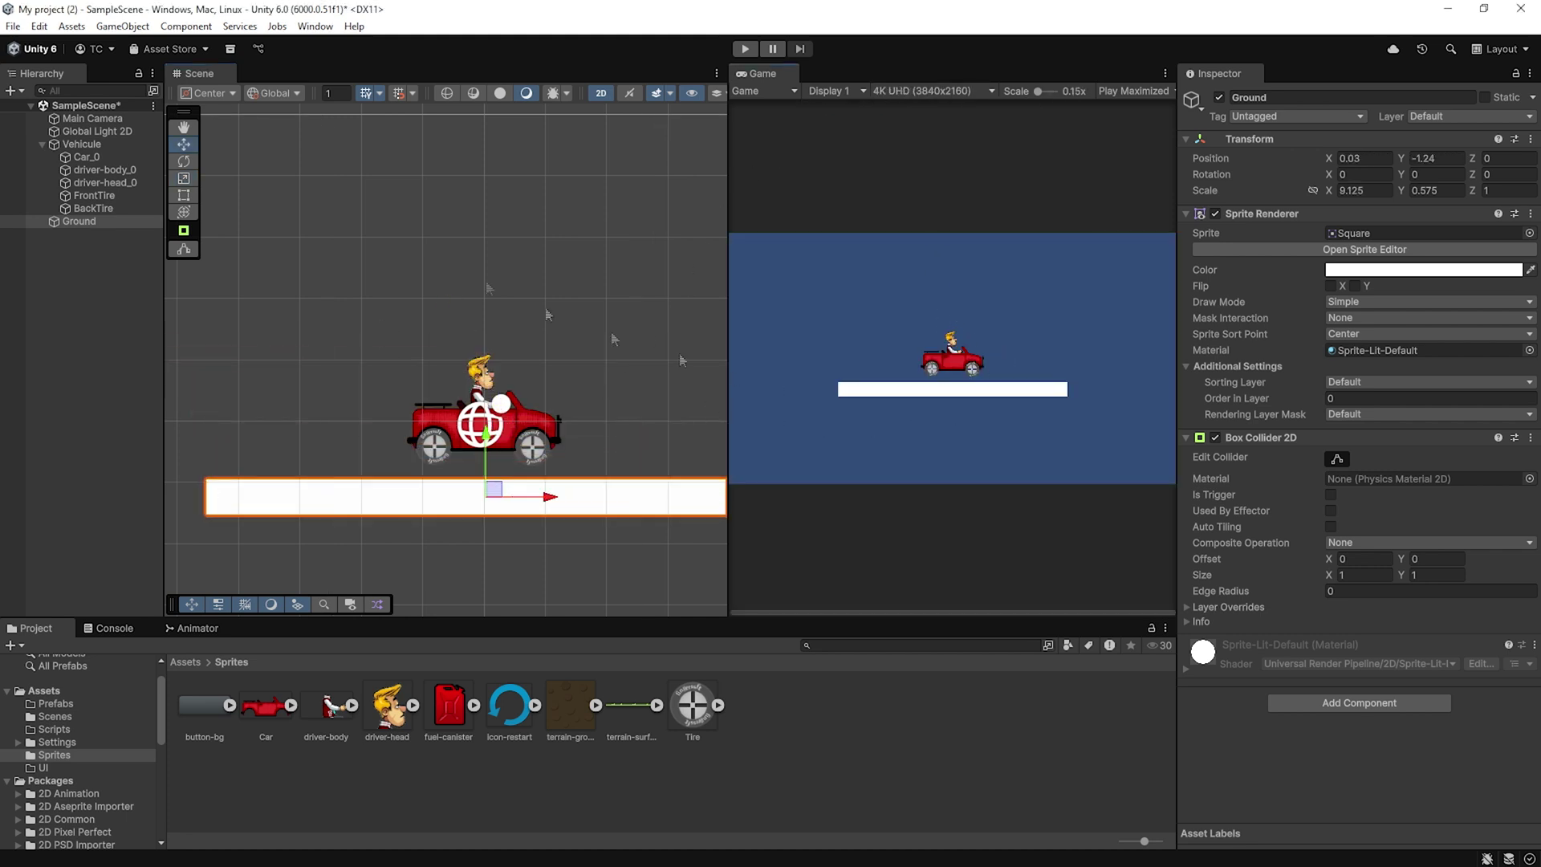
- Add a Polygon Collider 2D to the car body
double_click(86, 156)
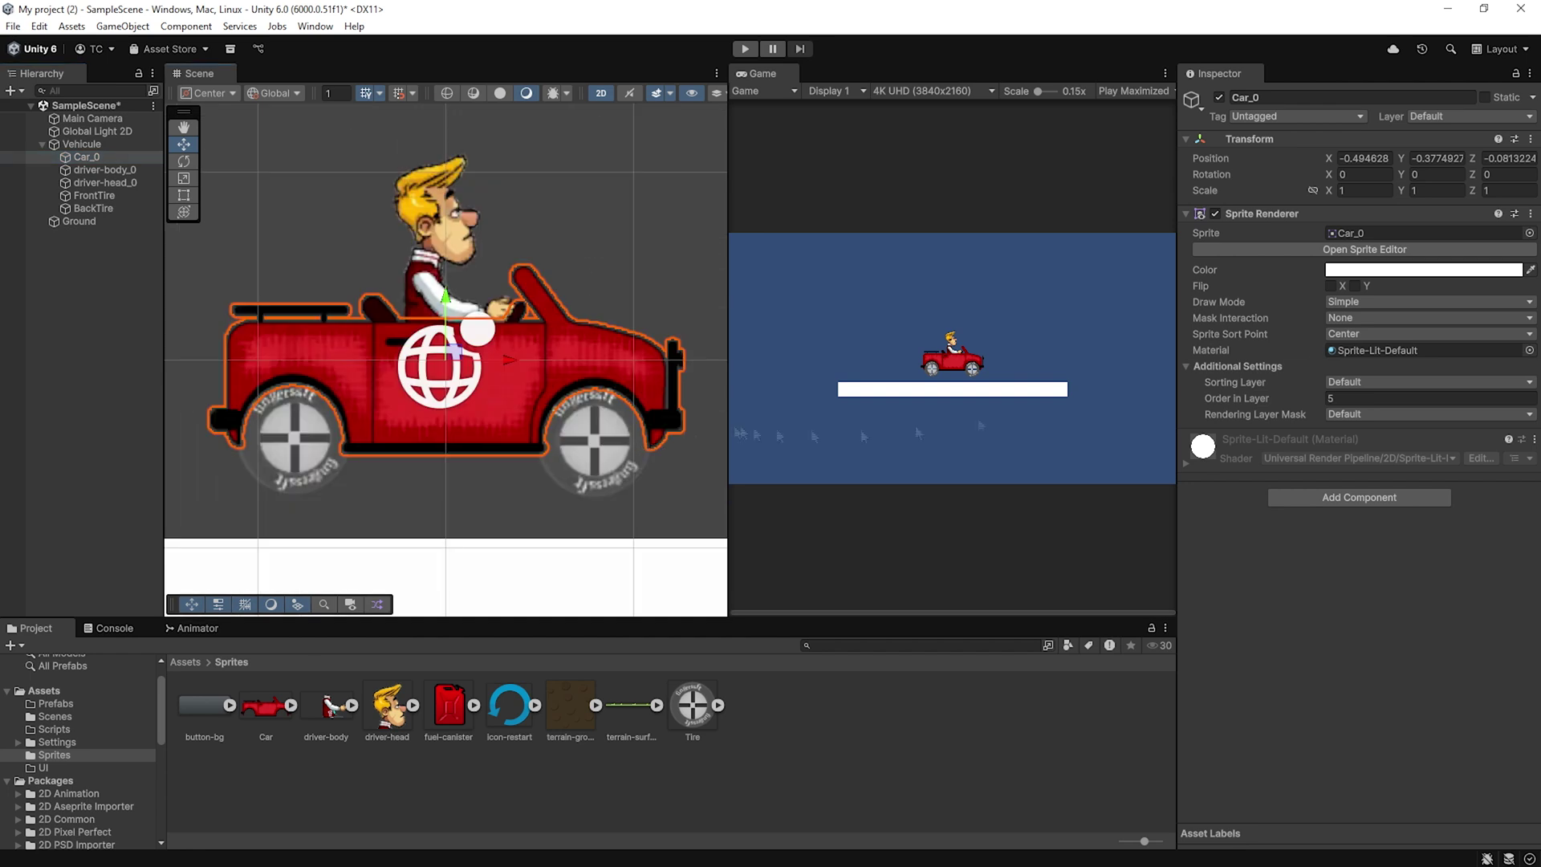
left_click(1345, 498)
type("poly")
left_click(1348, 553)
- Reshape the car body's polygon collider around the wheel arches, front bumper and seat to follow the body's outline
scroll(612, 414, "up", 1)
left_click(1337, 460)
left_click_drag(240, 400, 331, 417)
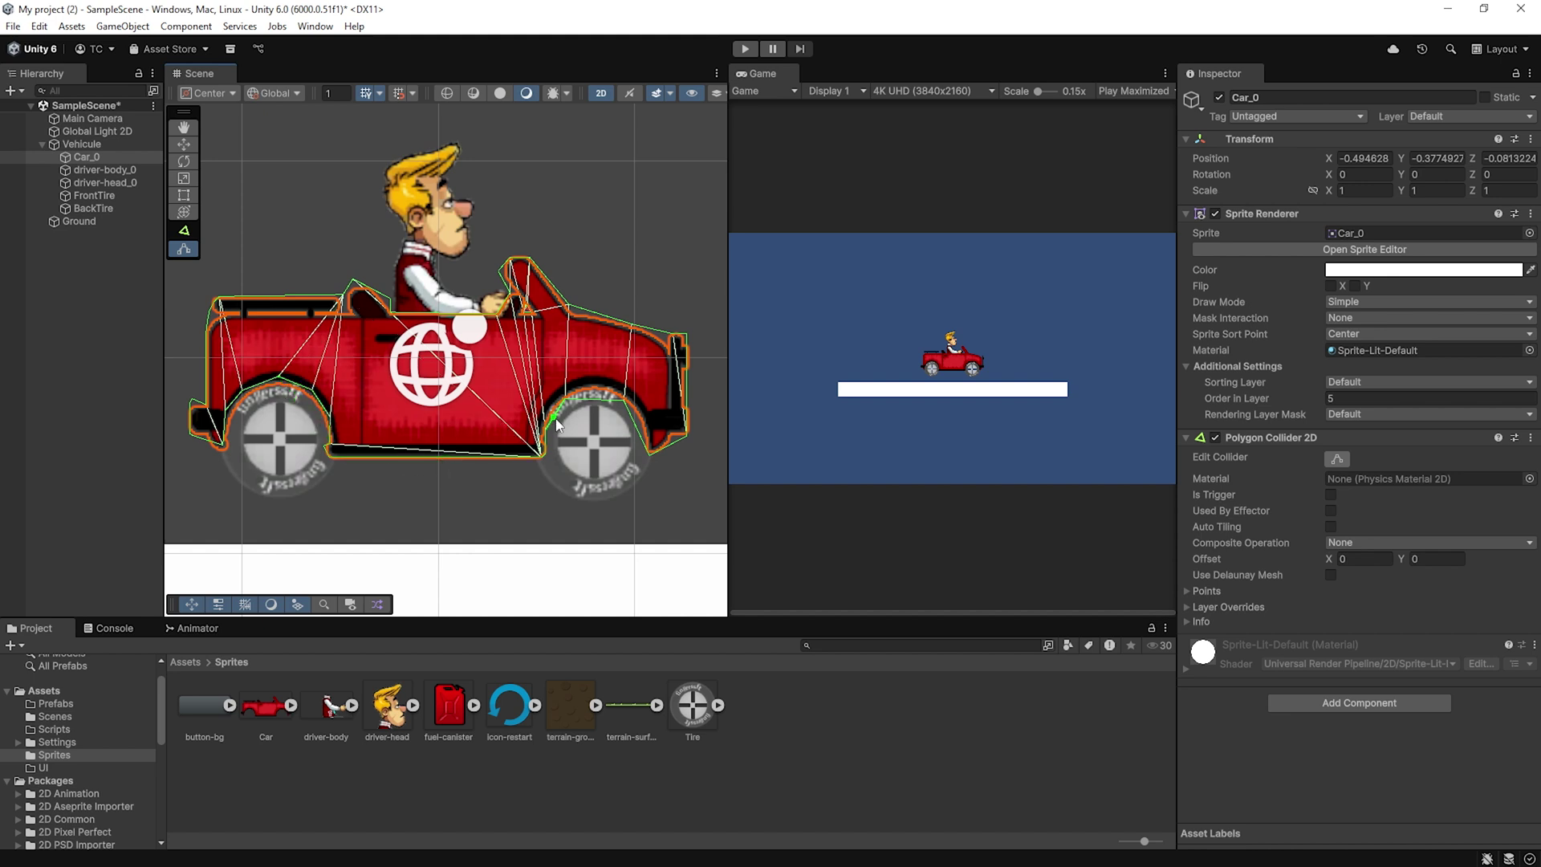
left_click_drag(556, 415, 645, 405)
left_click_drag(650, 455, 683, 409)
left_click_drag(353, 279, 368, 288)
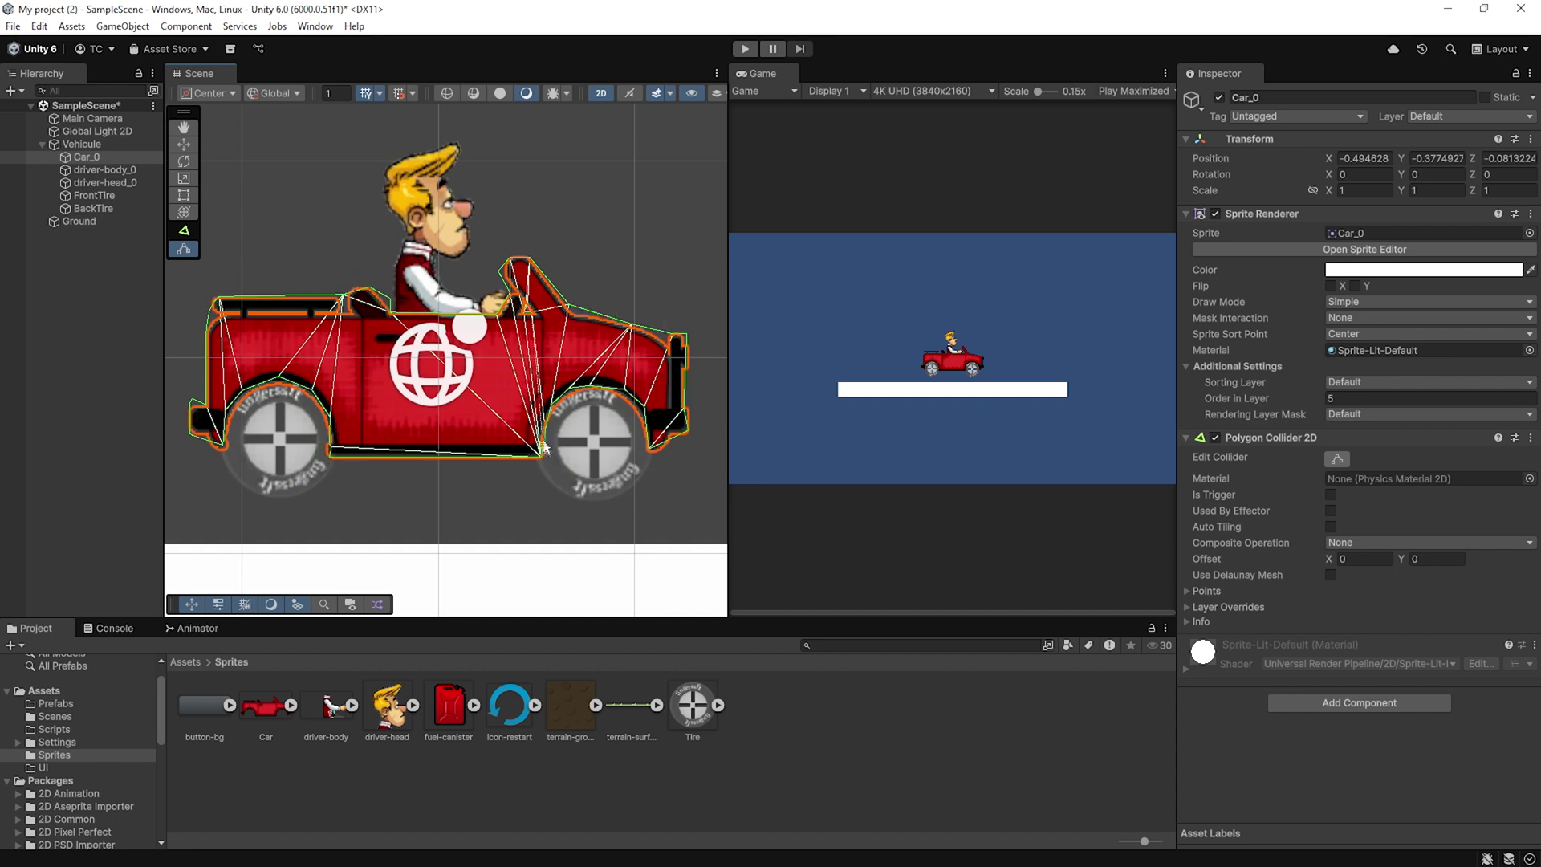
left_click_drag(539, 434, 542, 454)
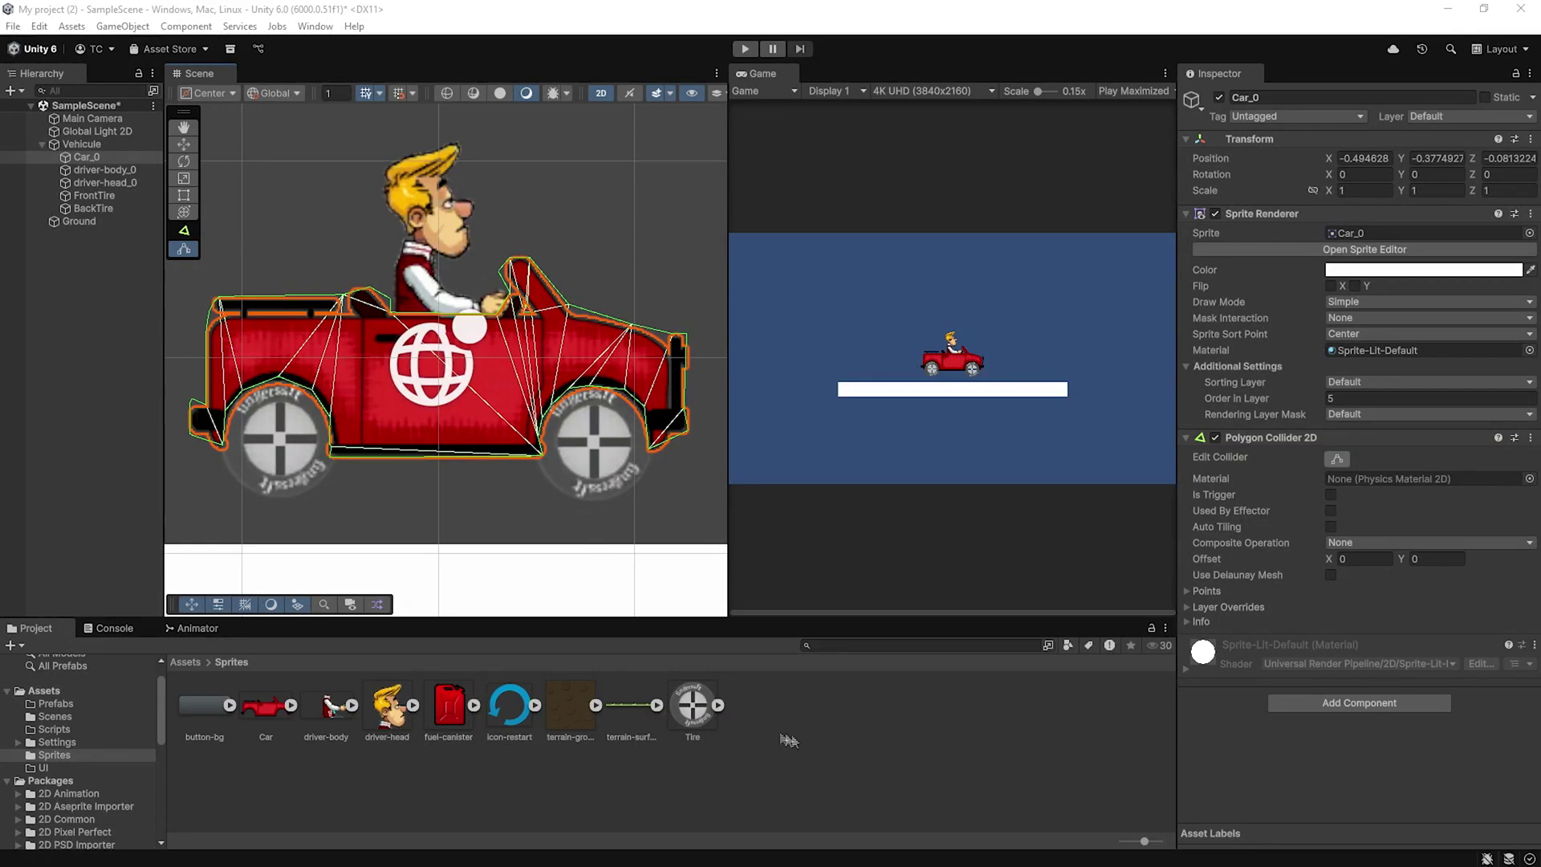
- Create a Physics Material 2D named NoFriction in the Assets folder
left_click(831, 746)
left_click(187, 665)
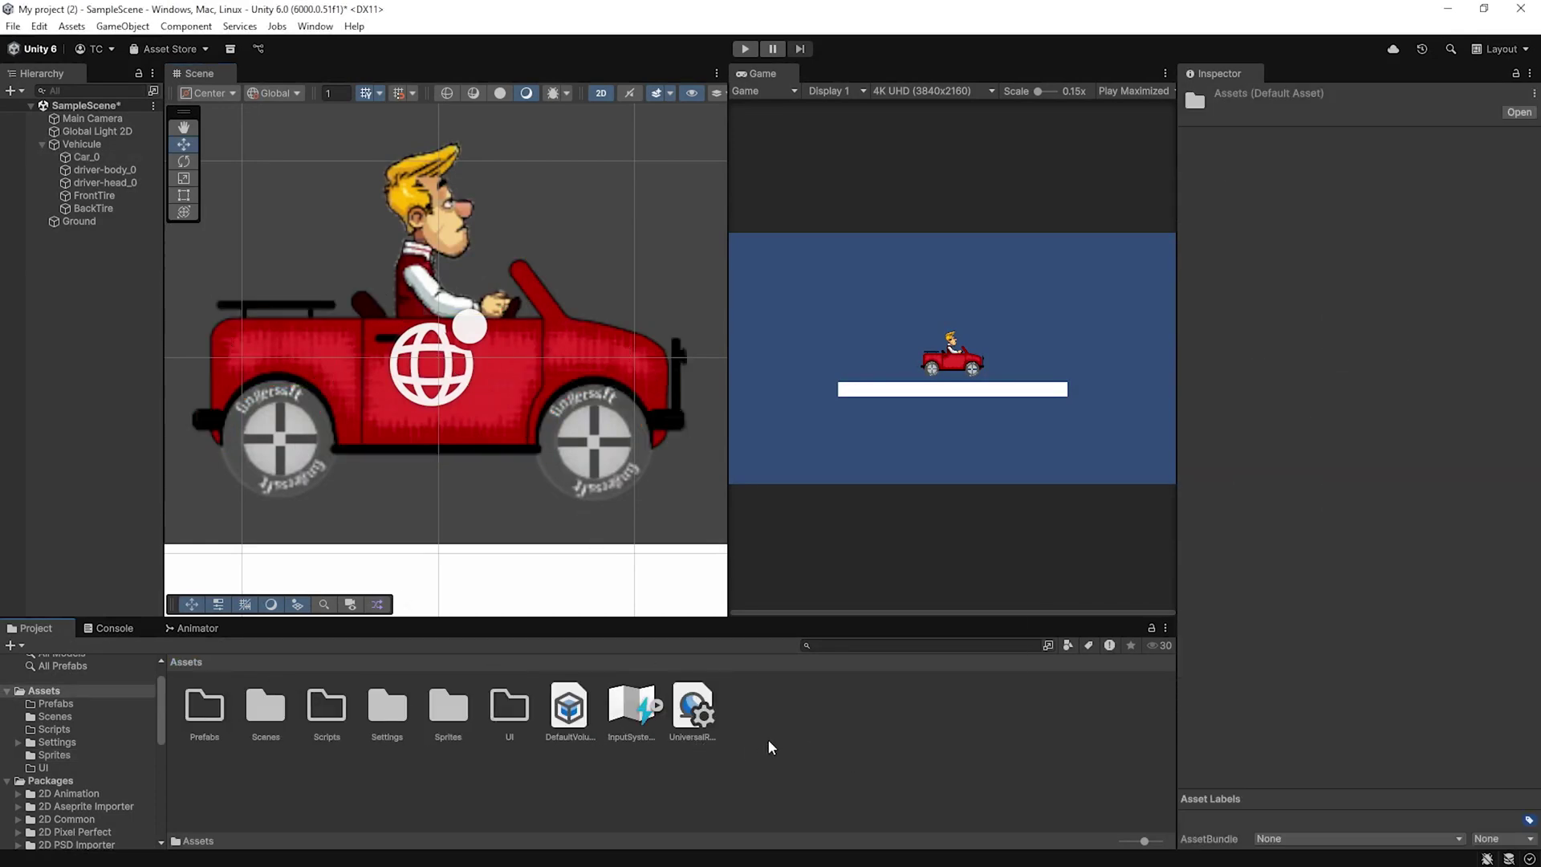
right_click(768, 741)
mouse_move(936, 308)
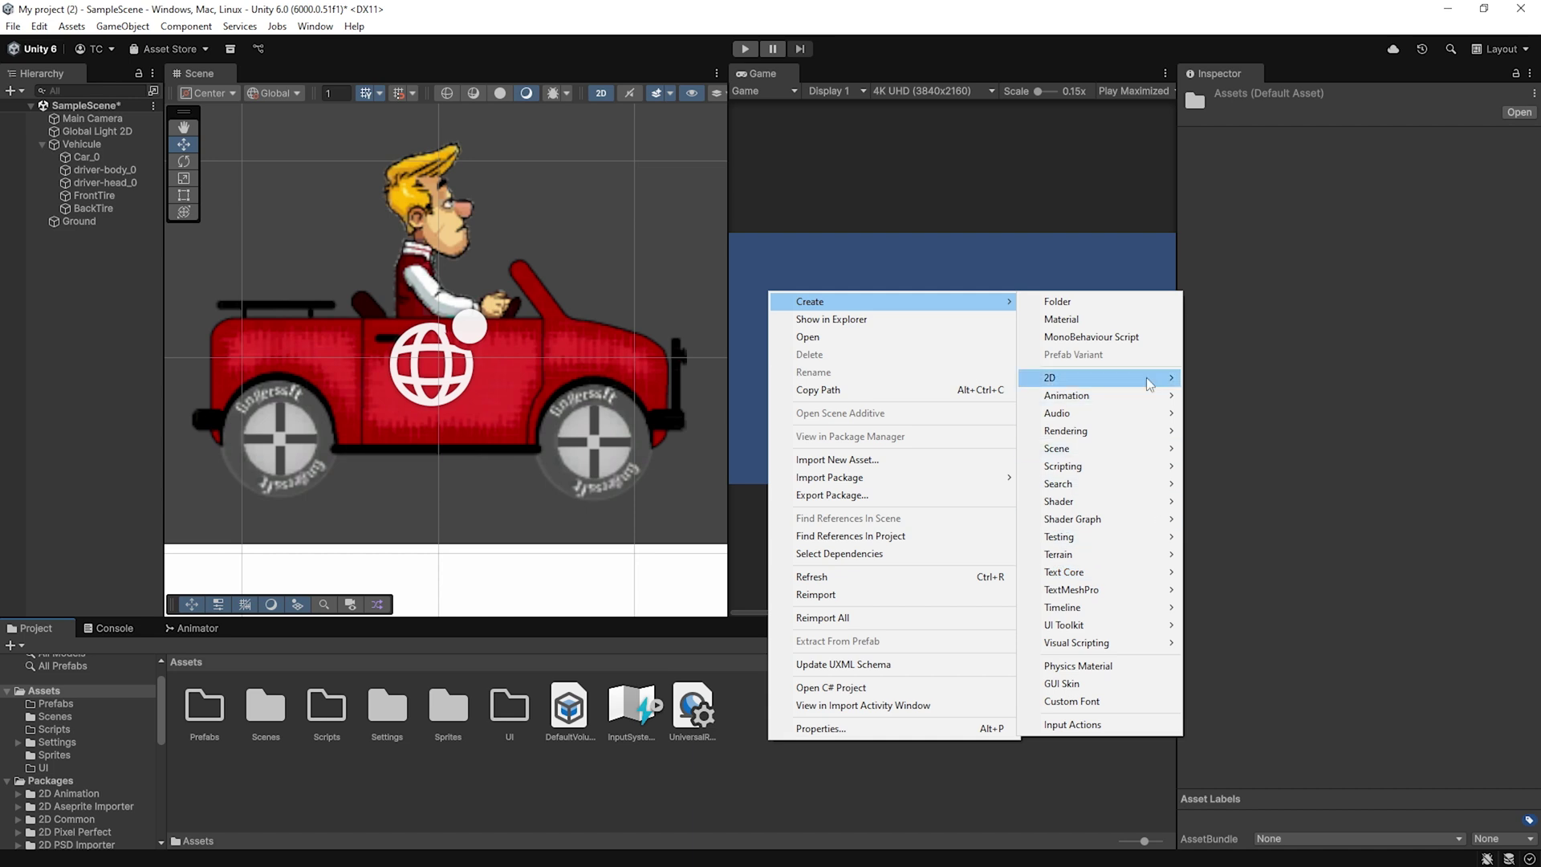
mouse_move(1149, 383)
mouse_move(1247, 379)
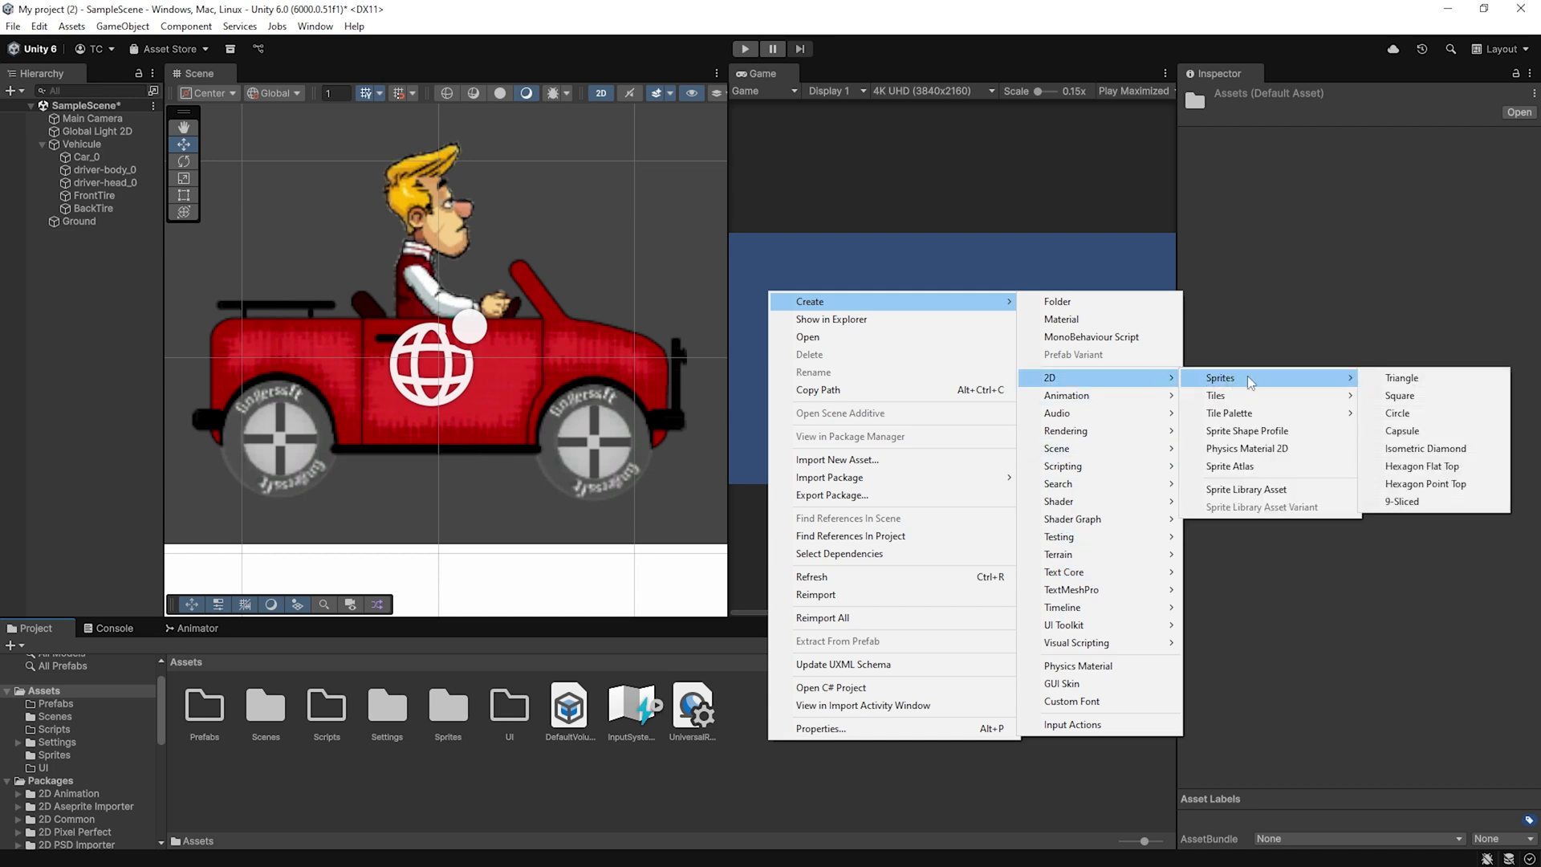
left_click(1249, 448)
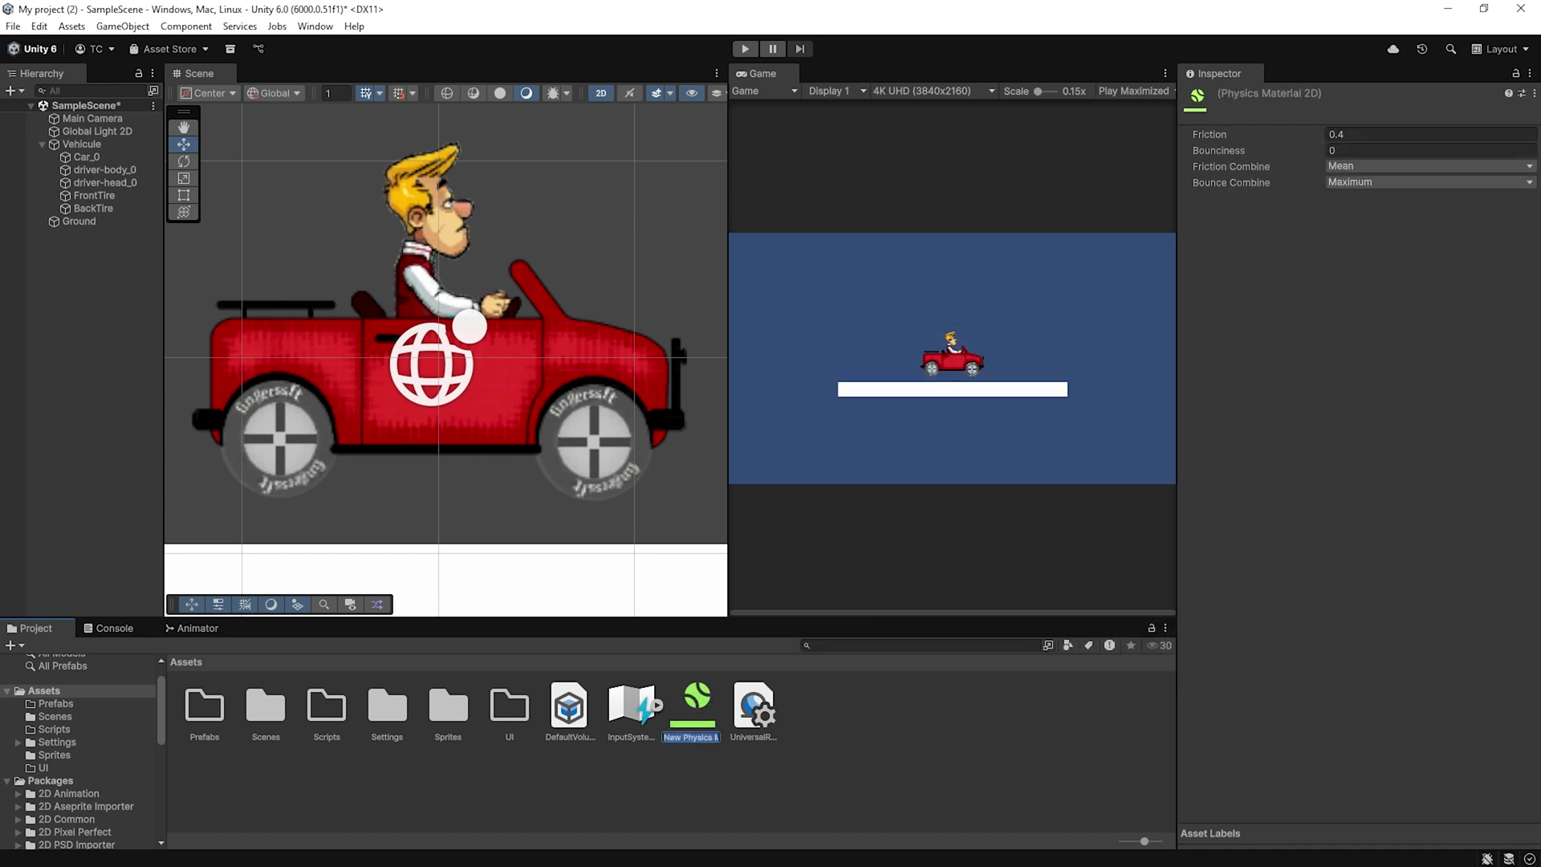
type("NoFriction")
key("Return")
- Set the NoFriction material's friction to 0 and assign it to Car_0's Polygon Collider 2D
left_click(1281, 132)
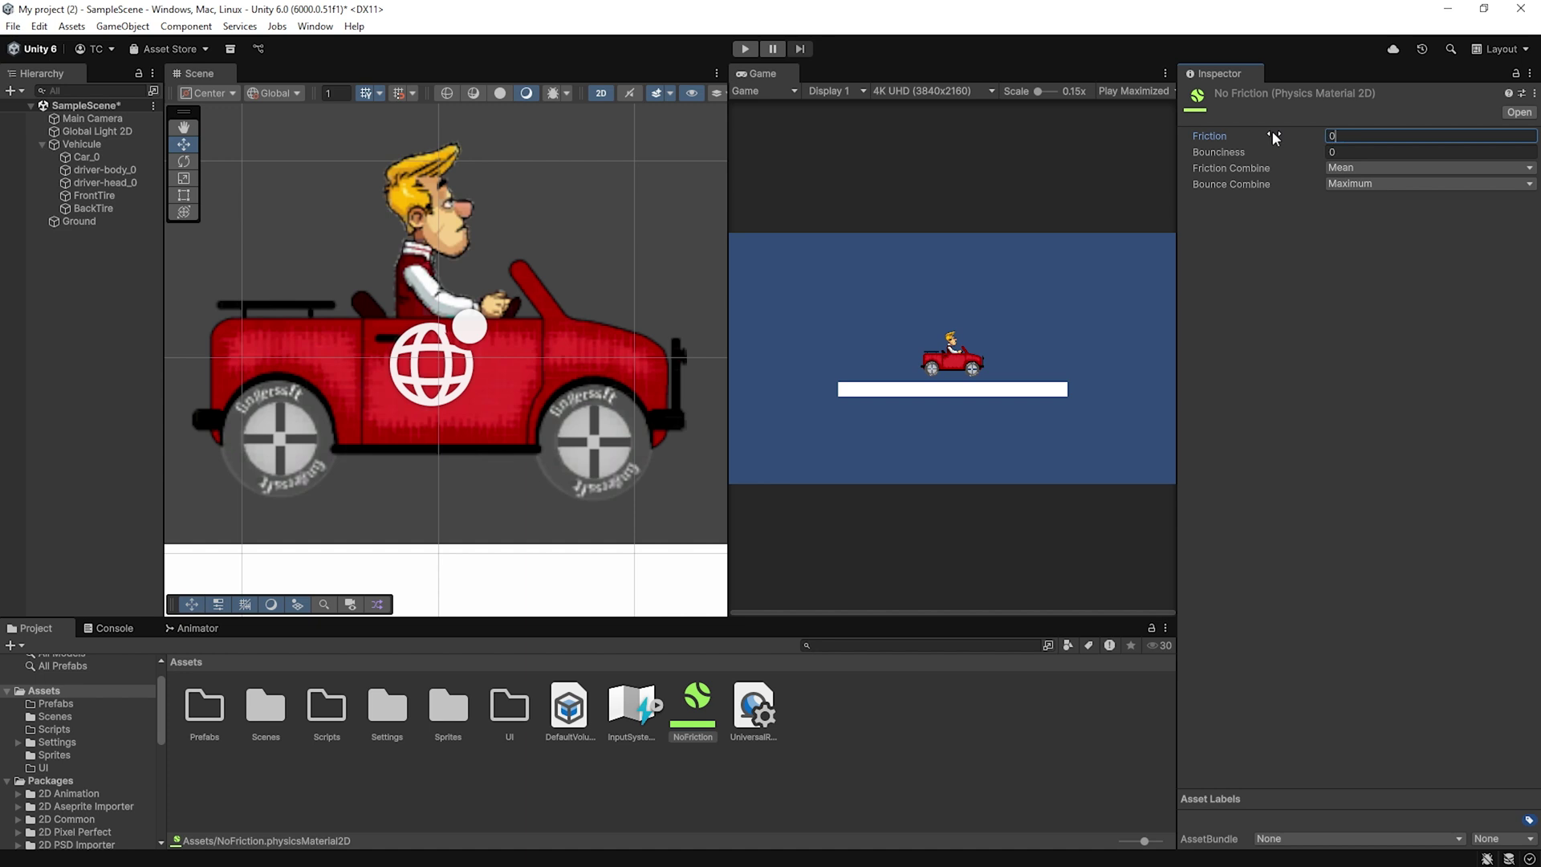
left_click(701, 790)
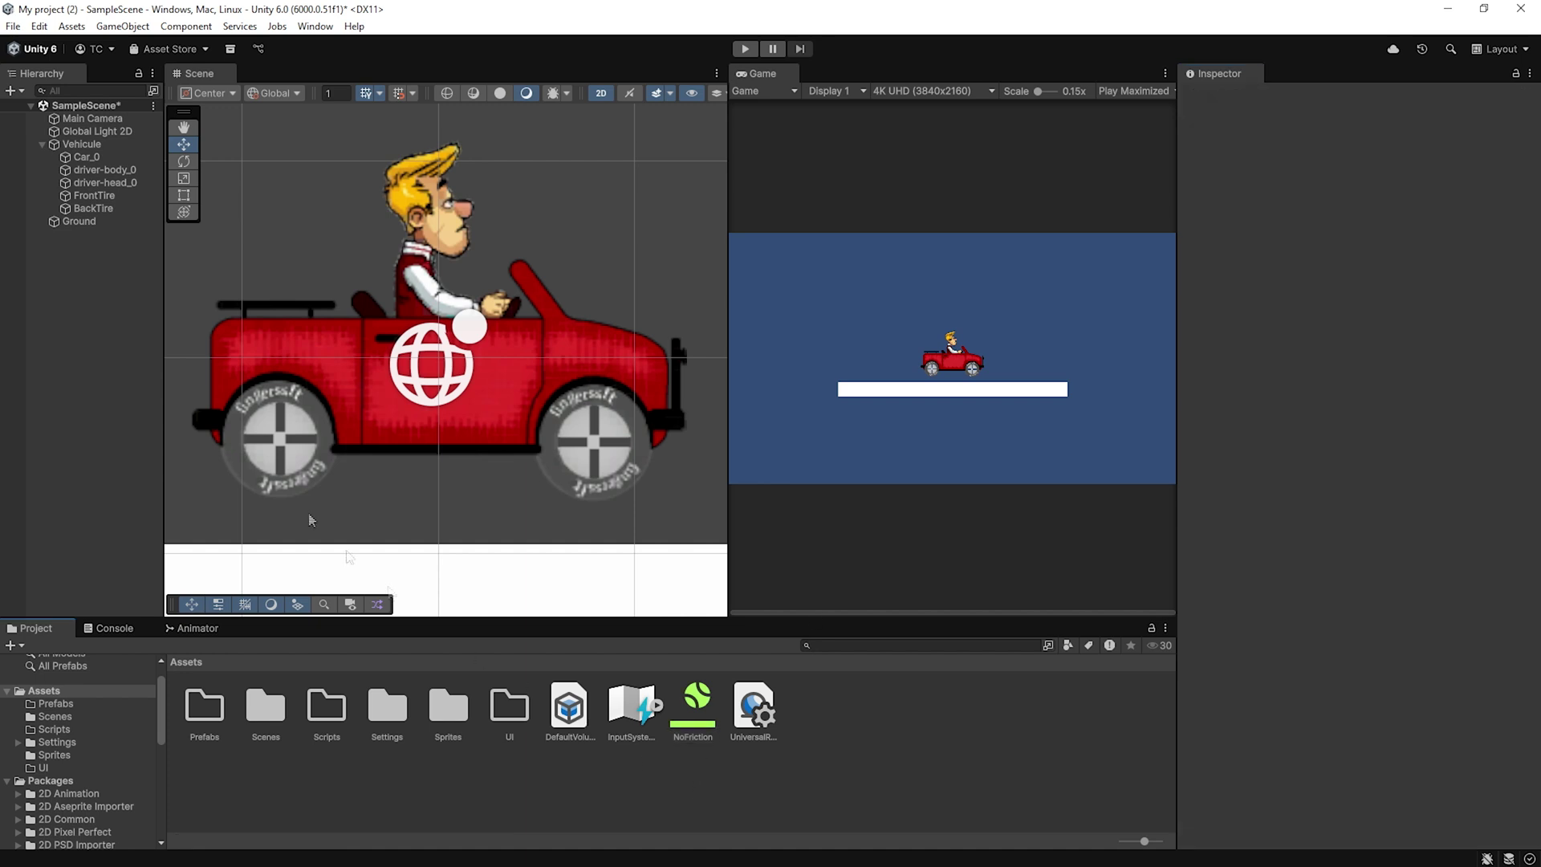
left_click(87, 159)
left_click_drag(699, 719, 1403, 478)
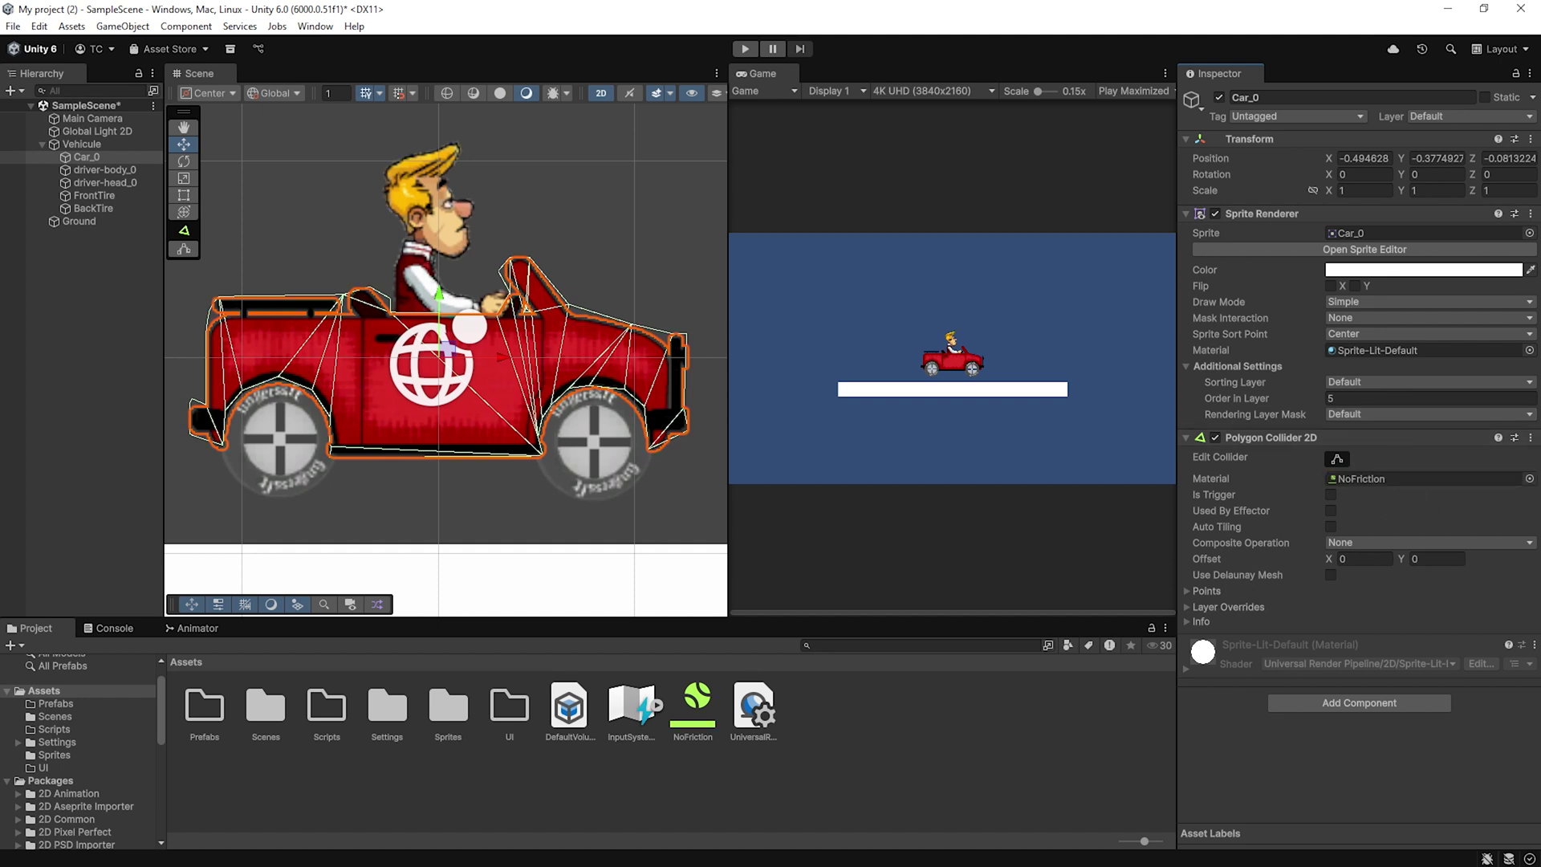
- Add a Rigidbody 2D and a Circle Collider 2D to both FrontTire and BackTire
left_click(93, 208)
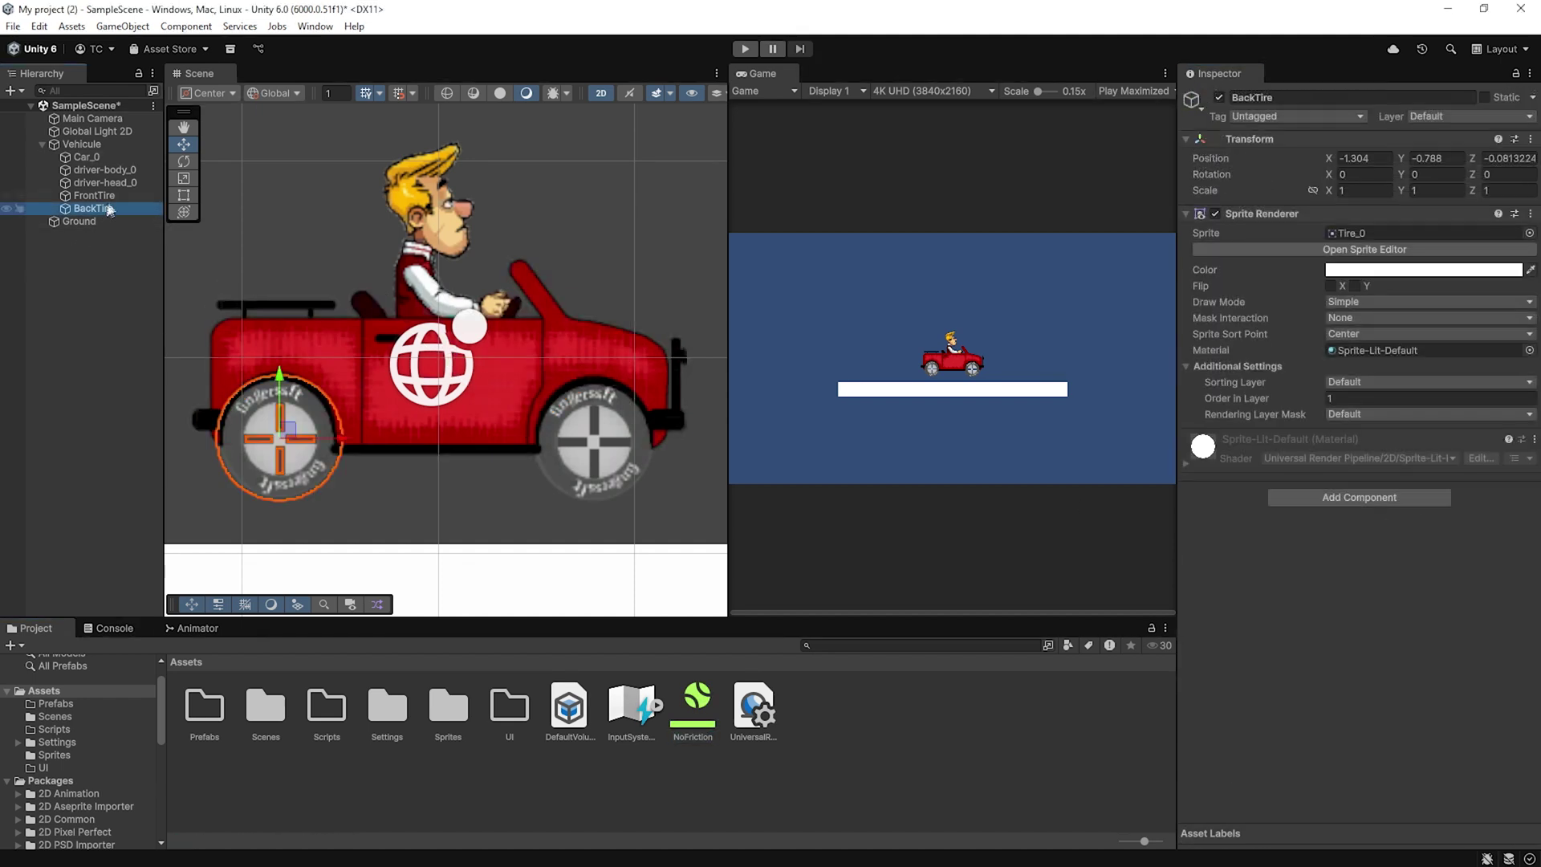
left_click(93, 196, "ctrl")
left_click(1355, 506)
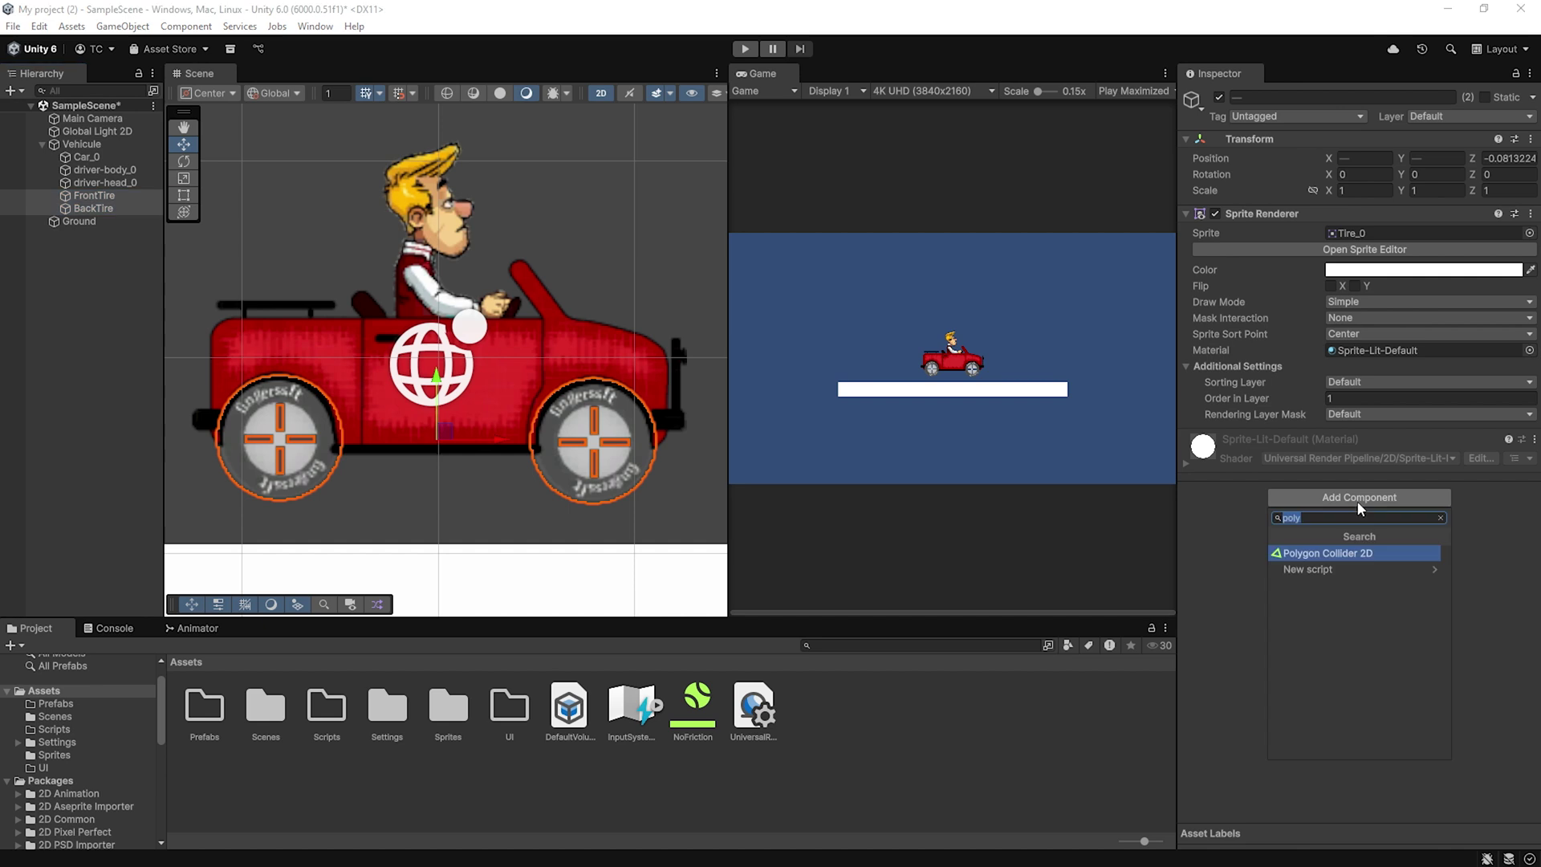
type("rigi")
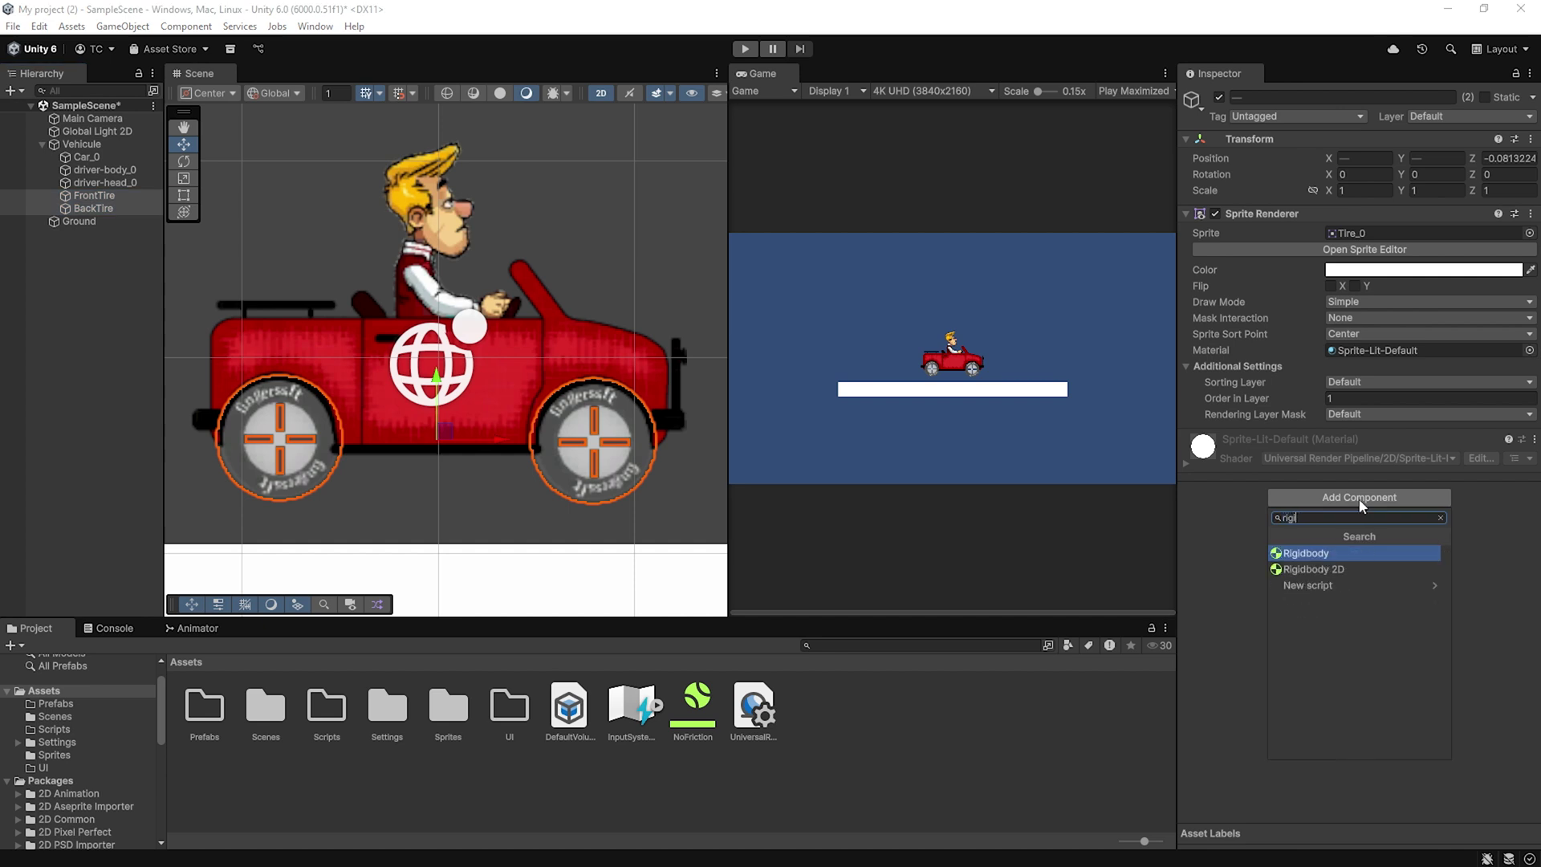
left_click(1340, 569)
left_click(1339, 745)
type("cir")
left_click(1292, 659)
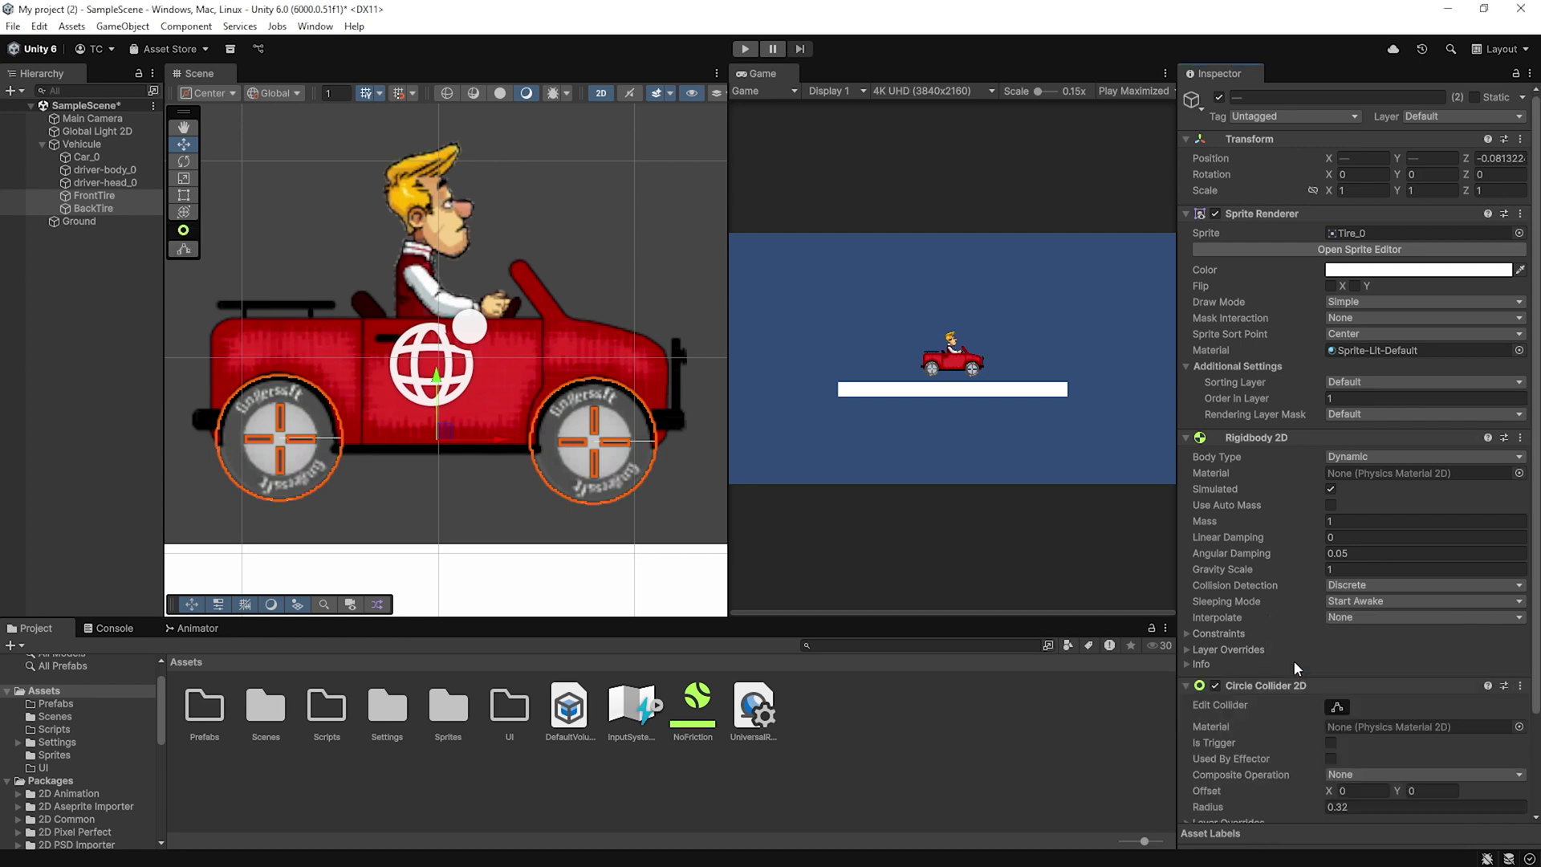
- Create a second Physics Material 2D named TireFriction in the Assets folder with friction 2
right_click(812, 754)
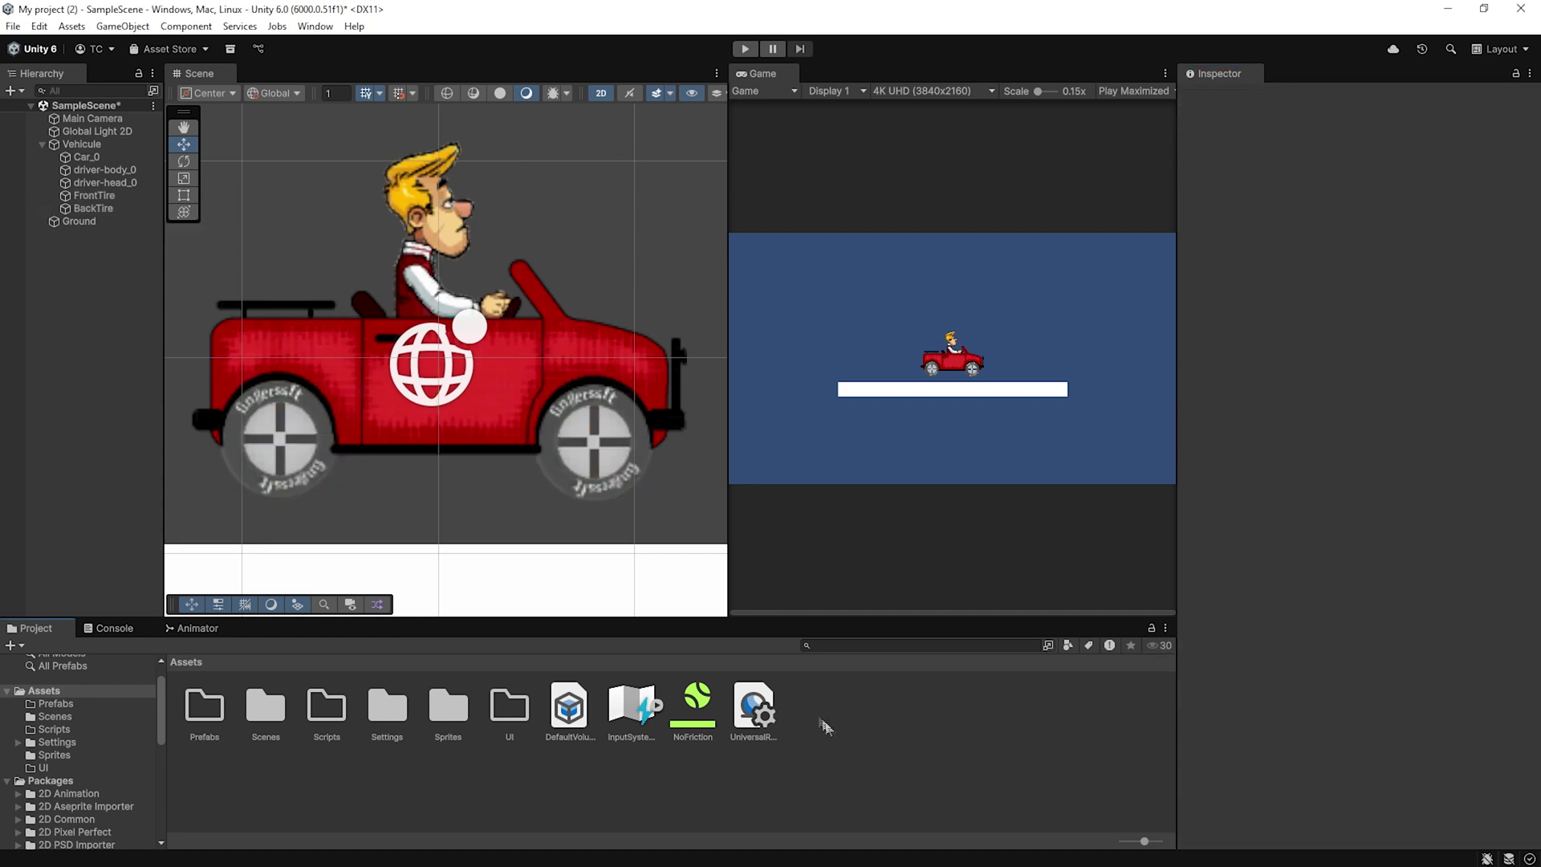
mouse_move(1003, 273)
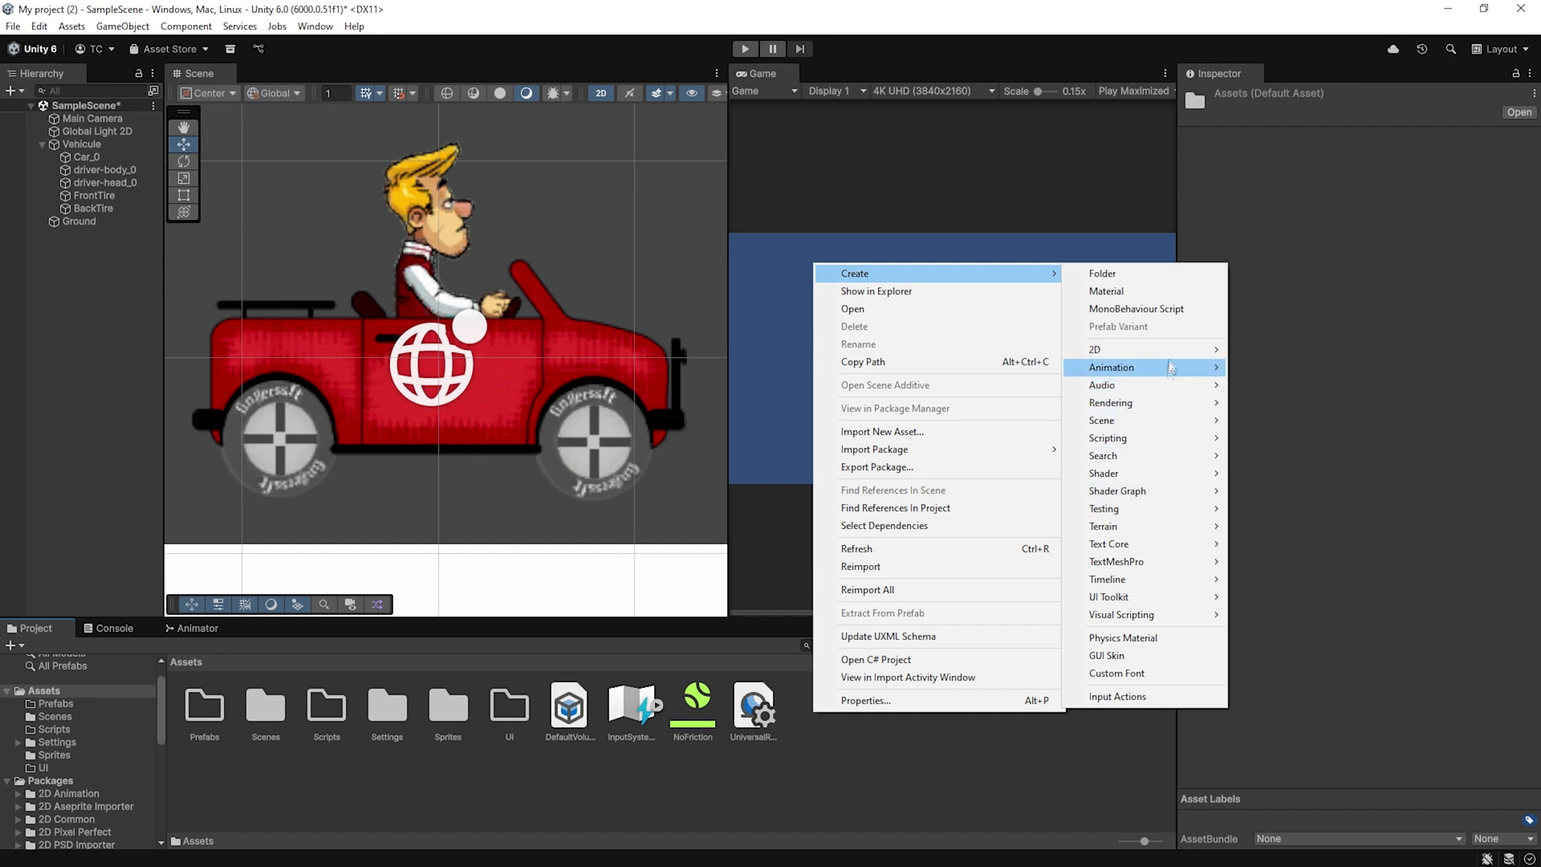
mouse_move(1172, 350)
left_click(1335, 421)
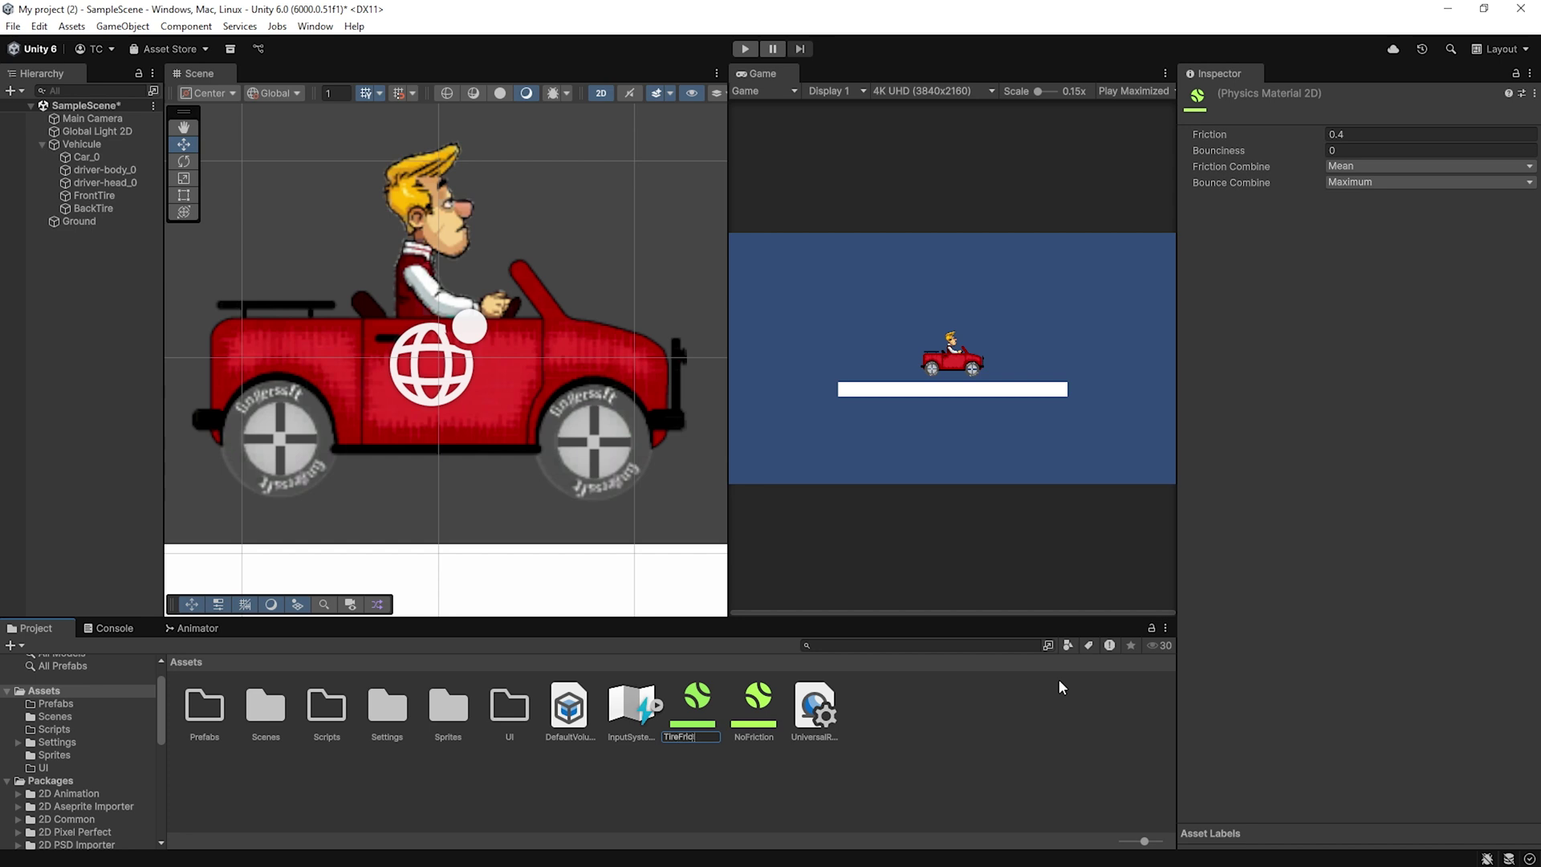
left_click(1334, 136)
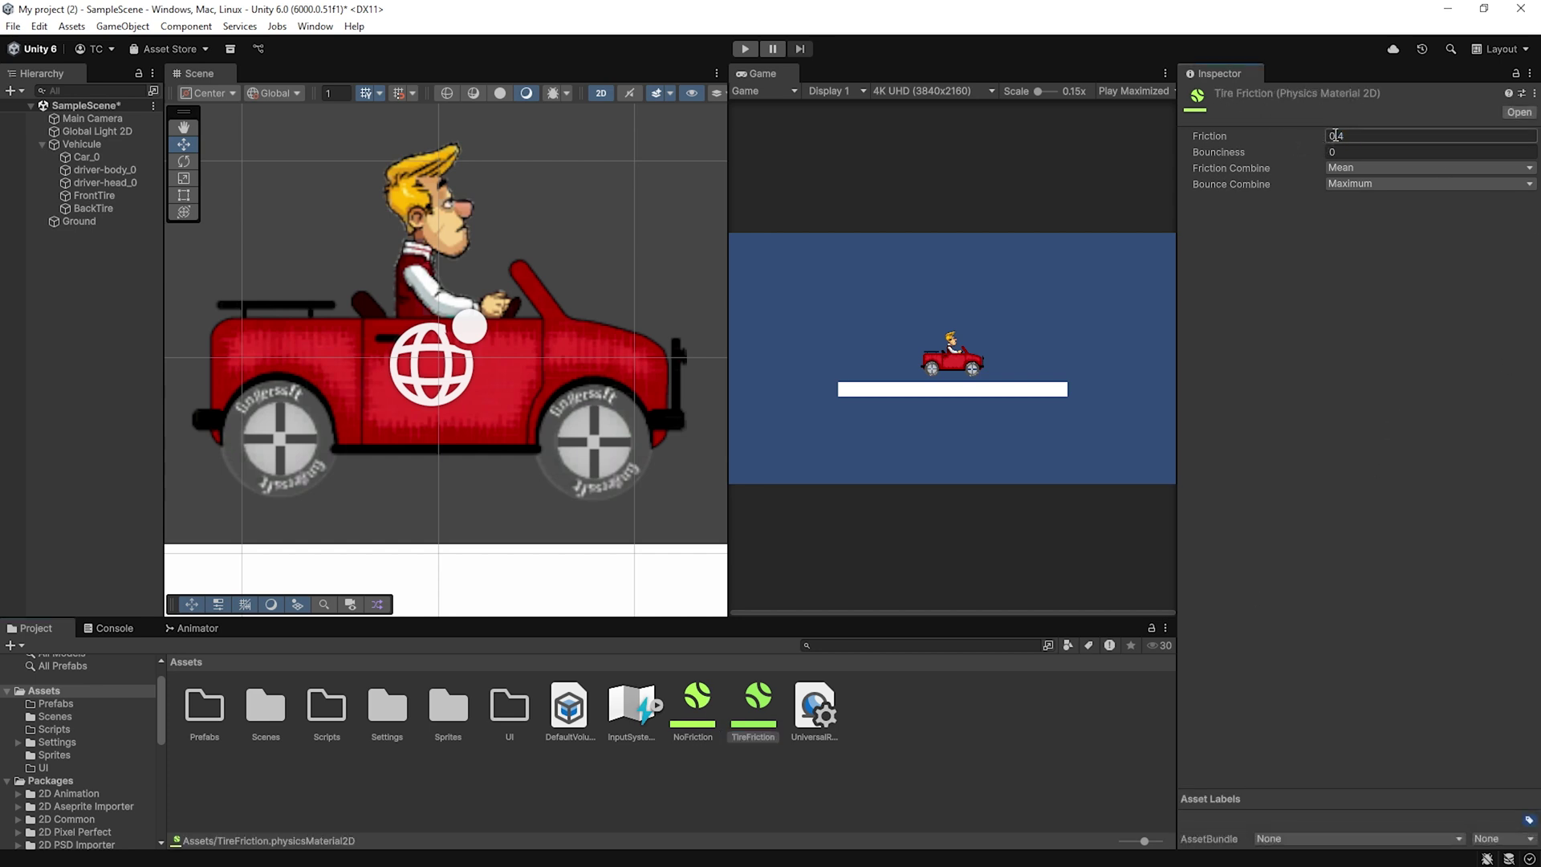
type("2")
left_click(1030, 721)
- Assign TireFriction to the Circle Collider 2D of both FrontTire and BackTire
left_click(95, 209)
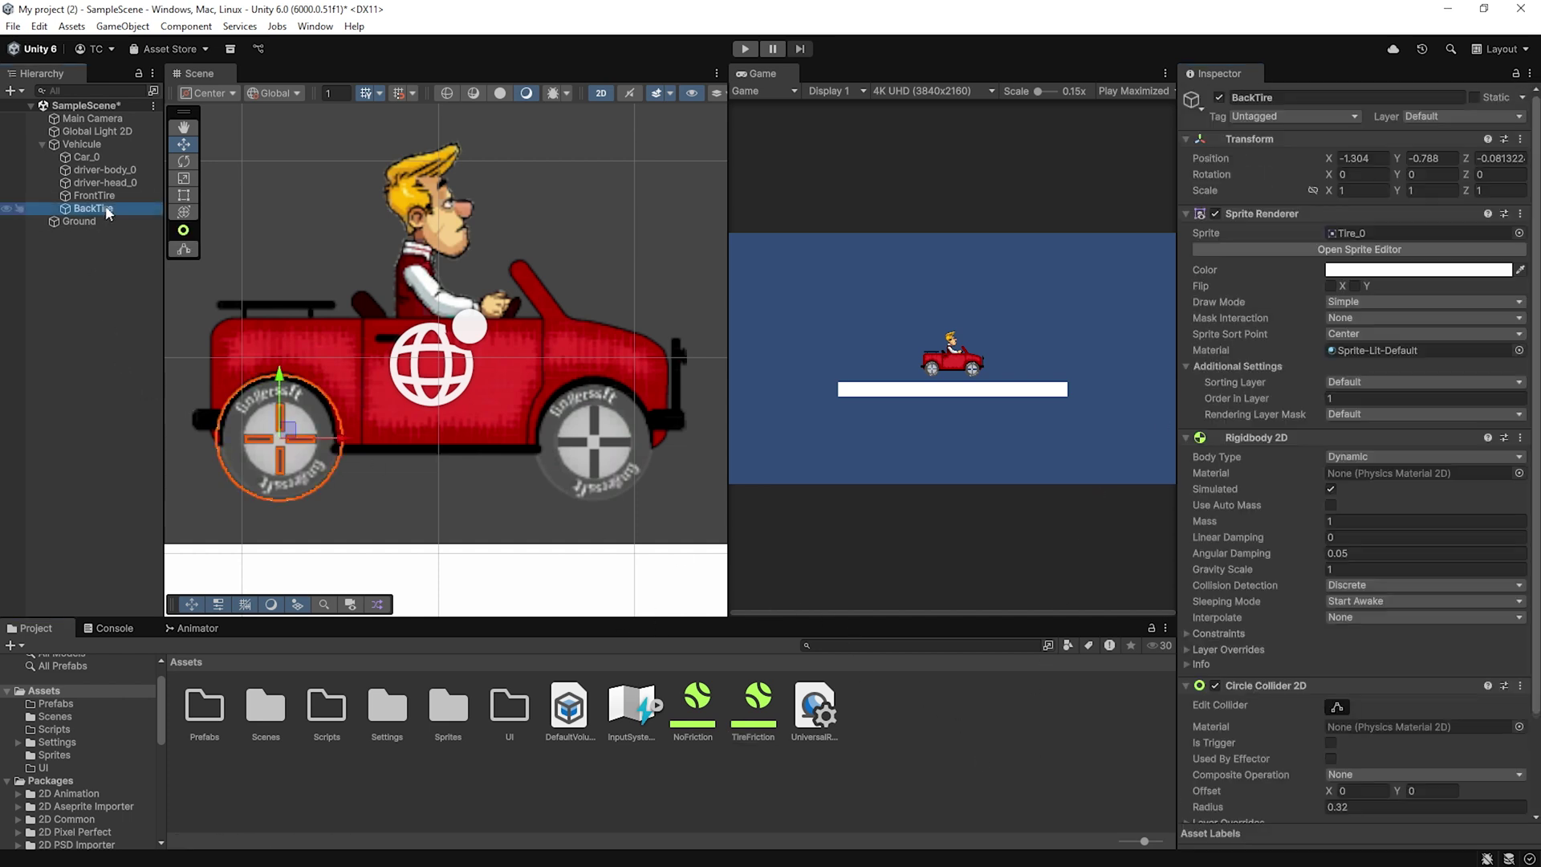
left_click(95, 195, "shift")
left_click_drag(754, 700, 1375, 726)
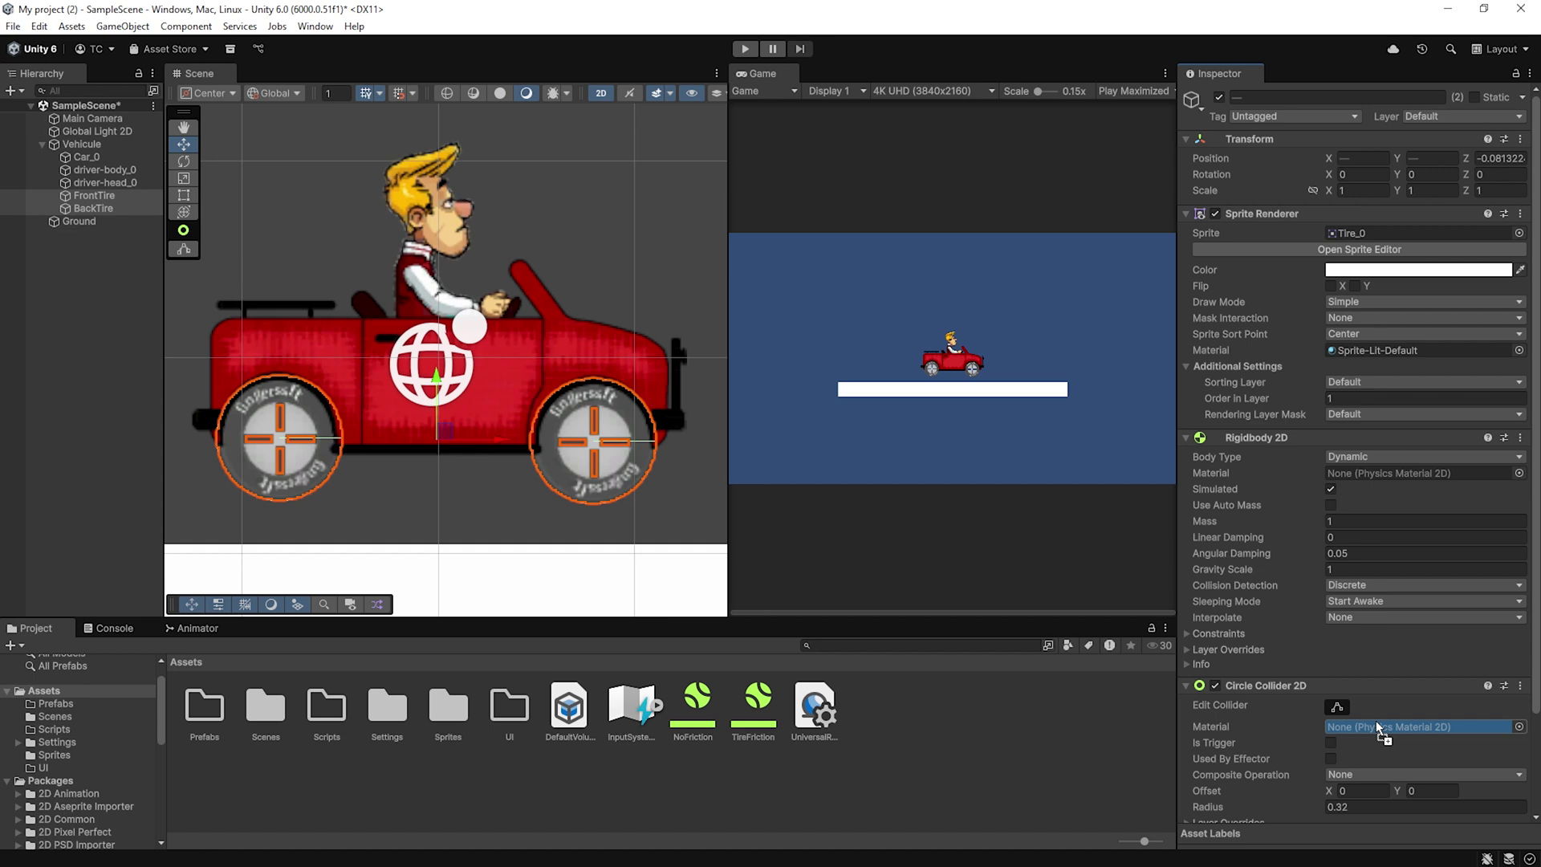
left_click_drag(1375, 726, 1375, 724)
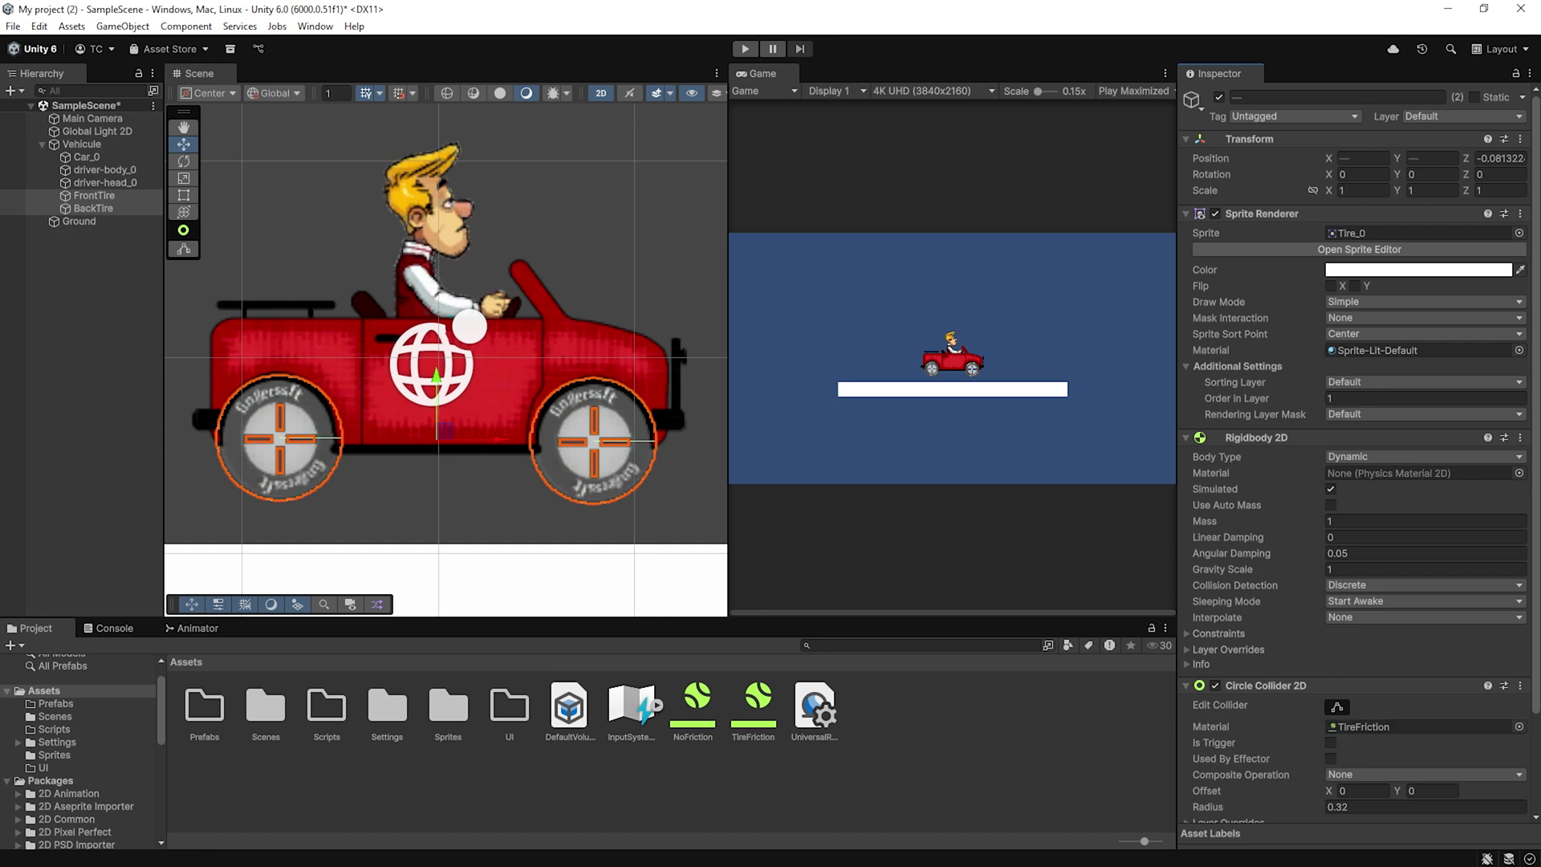
left_click(110, 386)
- Add a Rigidbody 2D to Vehicule with mass 2 and Interpolate set to Interpolate
left_click(90, 146)
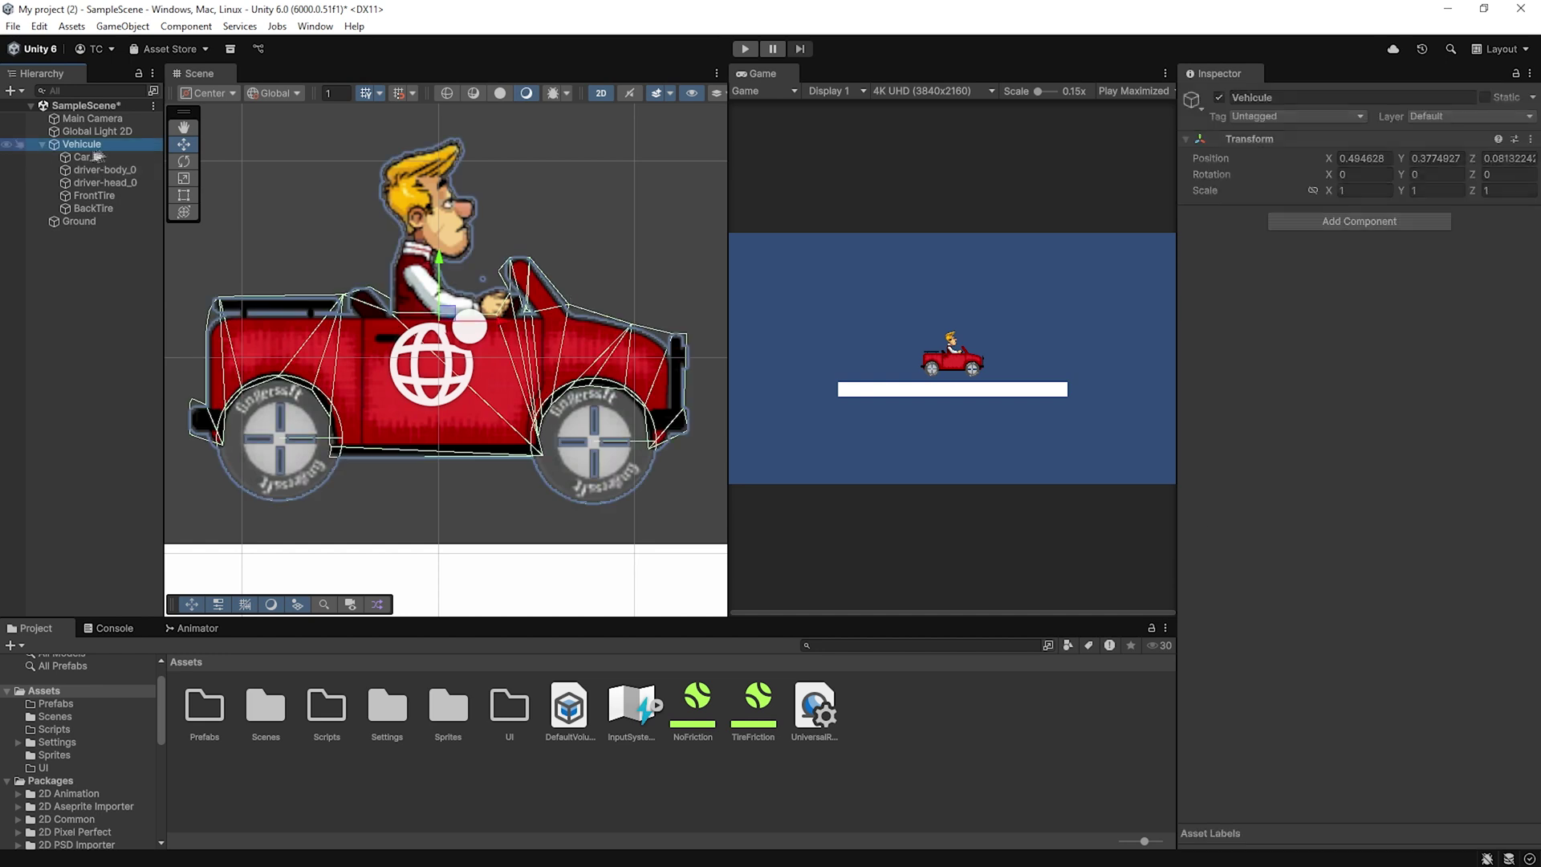
left_click(1328, 221)
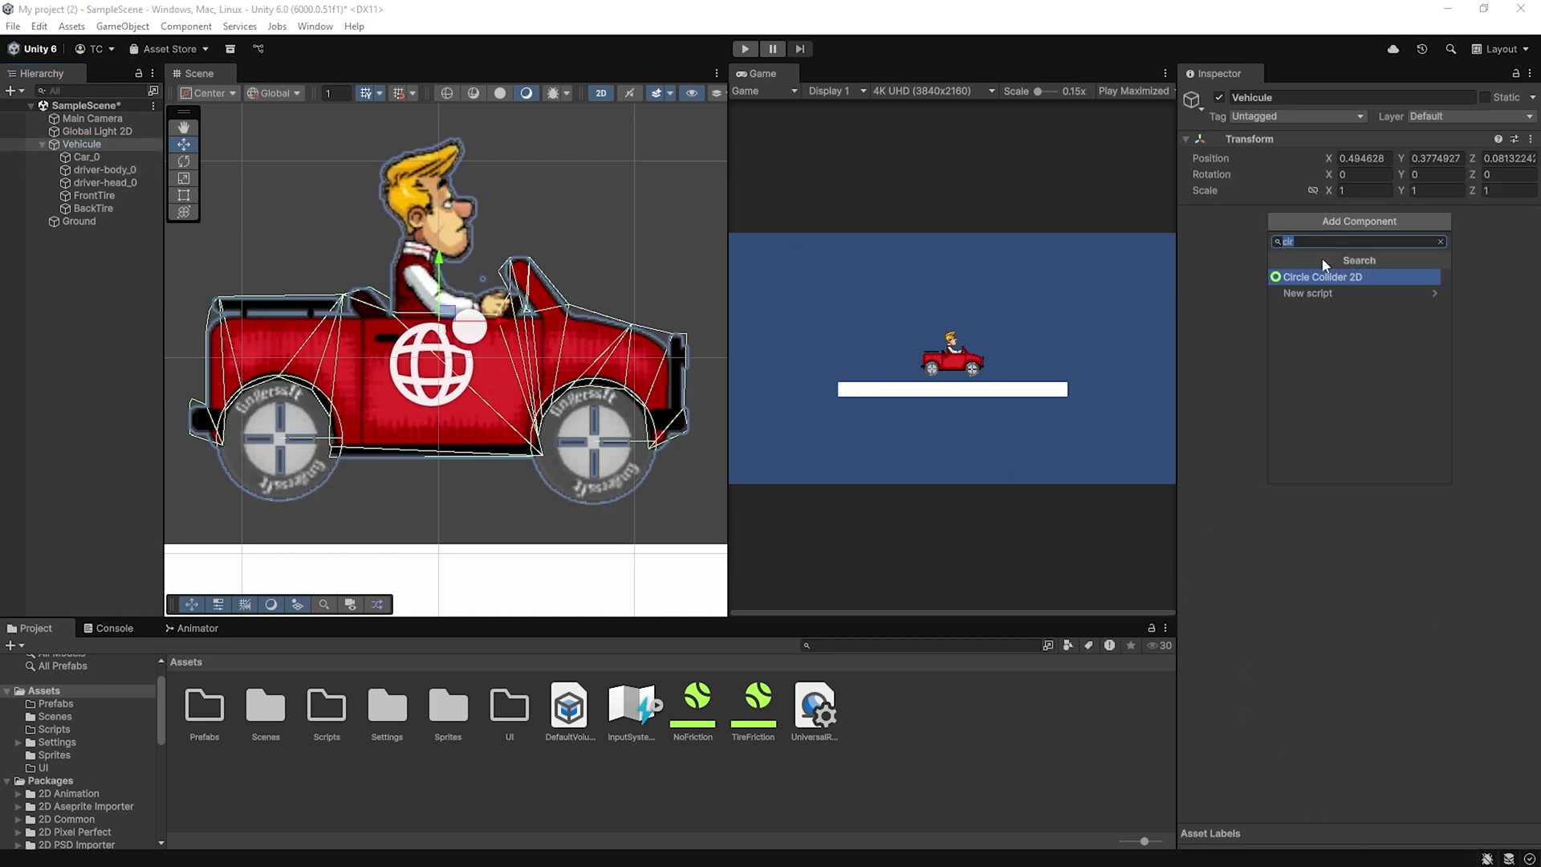
type("rig")
left_click(1300, 293)
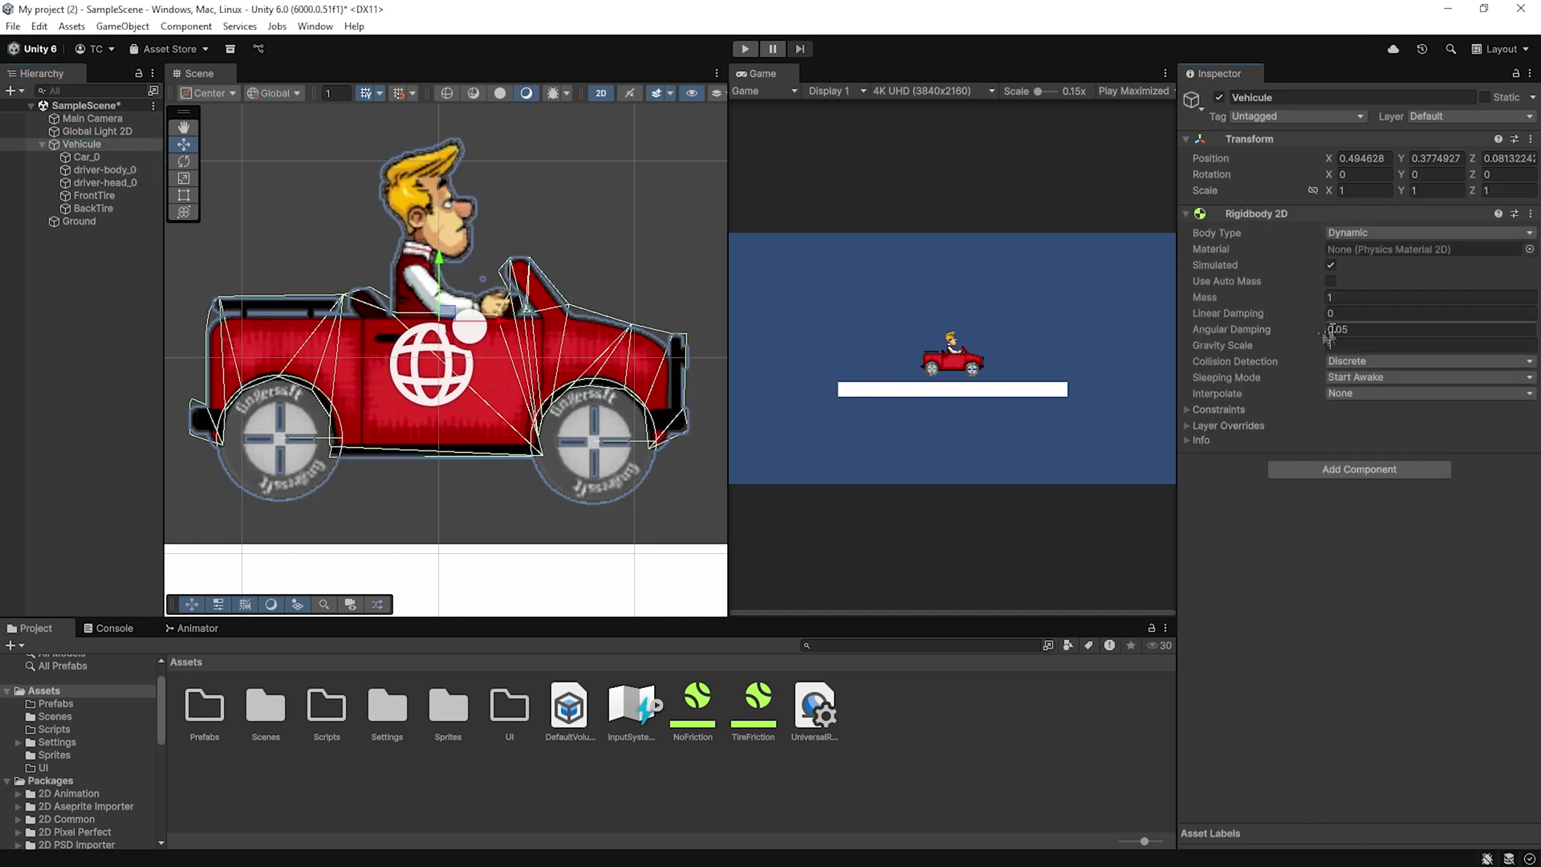
left_click(1365, 393)
left_click(1368, 427)
- Lower Vehicule to a Y position of 0.284, then run the game briefly to test the physics and stop it
left_click(79, 145)
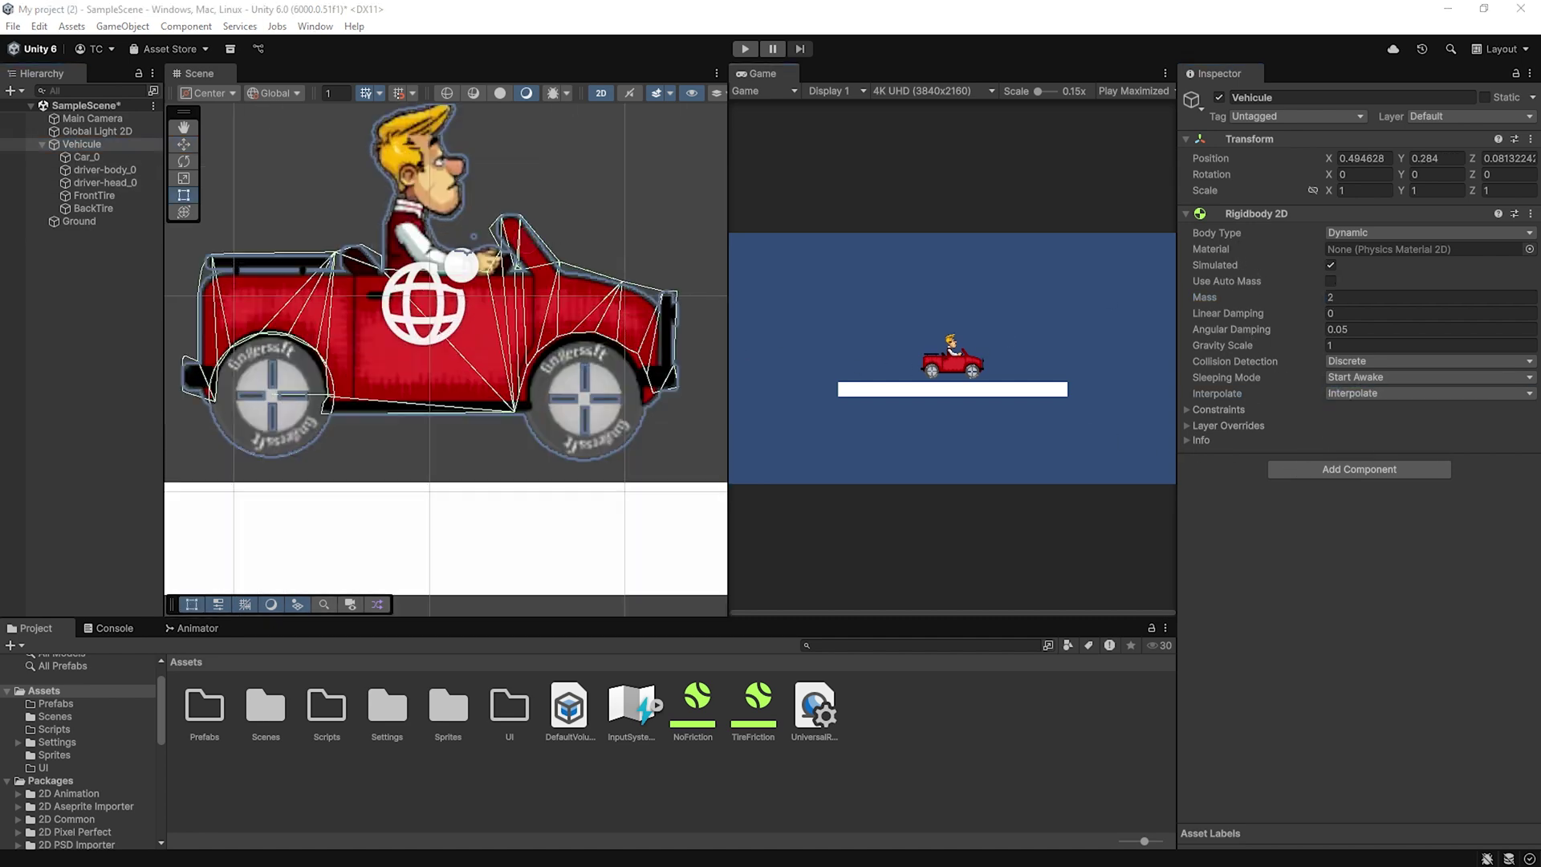
left_click(744, 49)
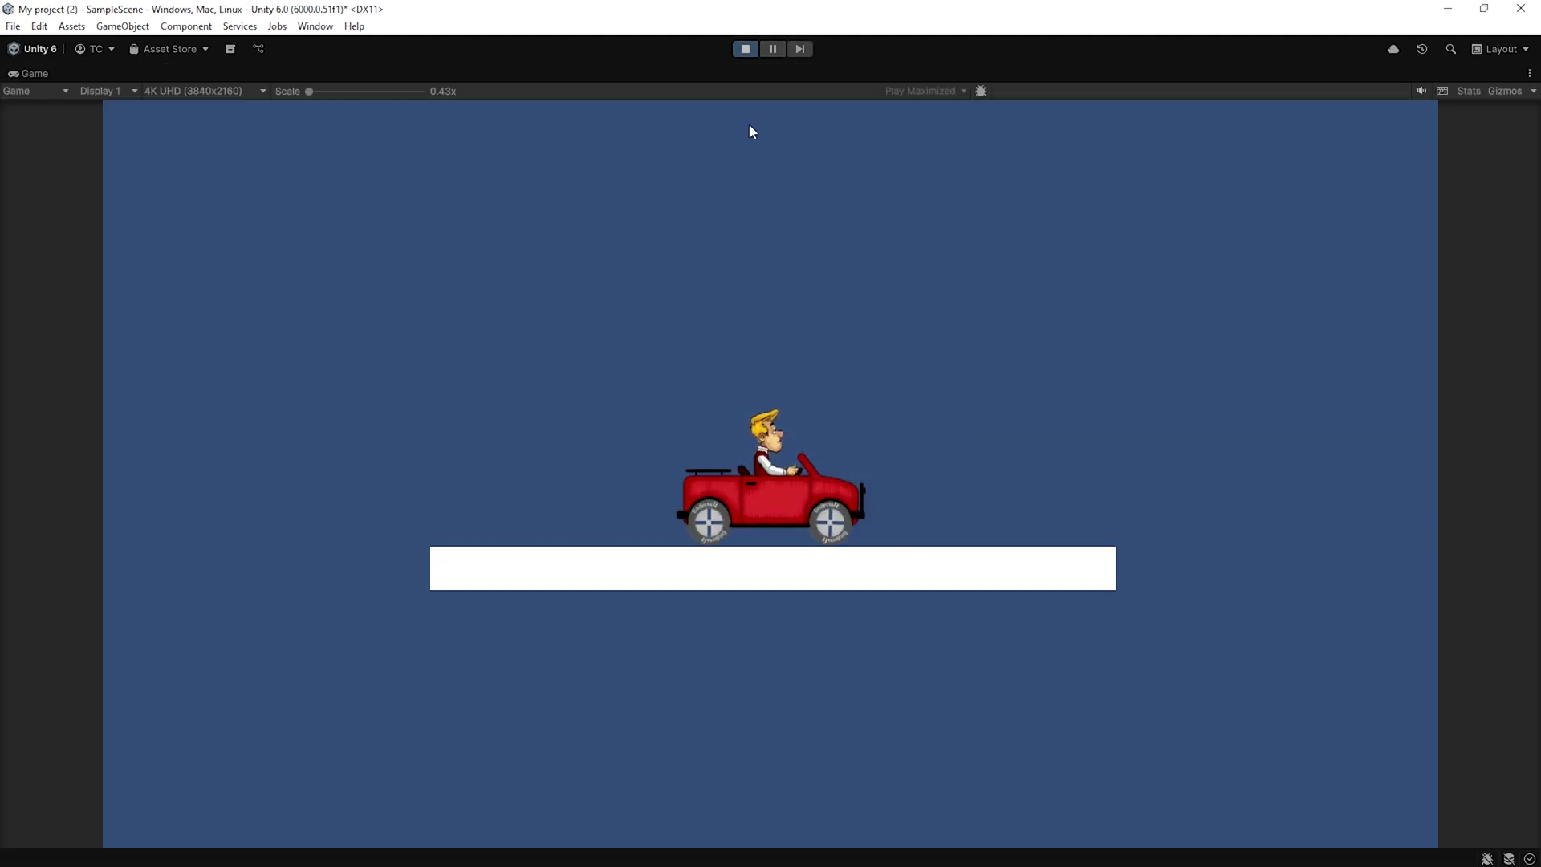
left_click(742, 49)
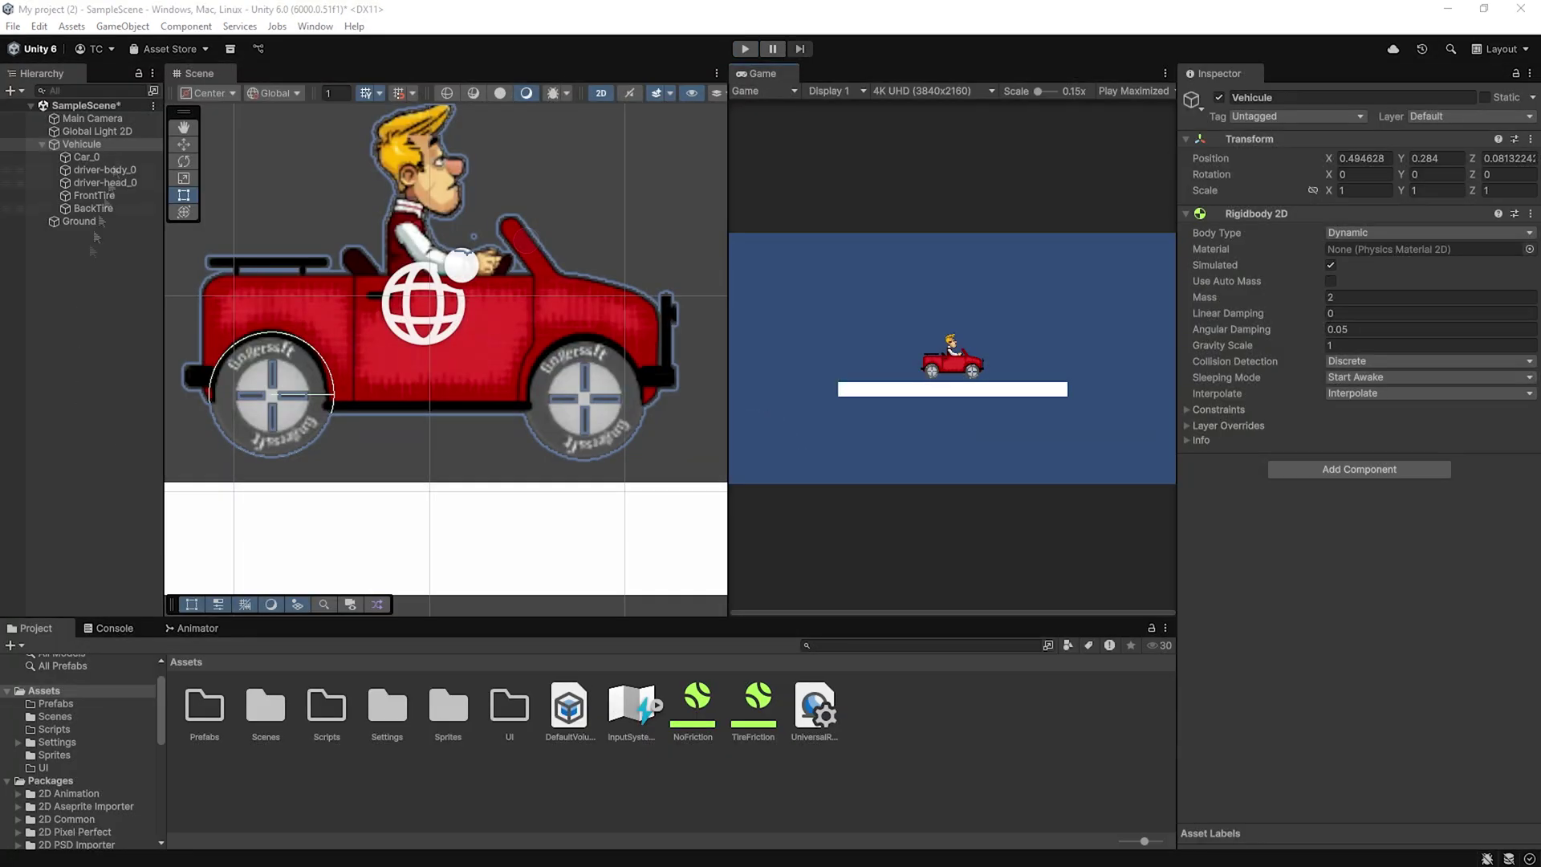
- Add two Wheel Joint 2D components to Vehicule
left_click(1359, 468)
type("whe")
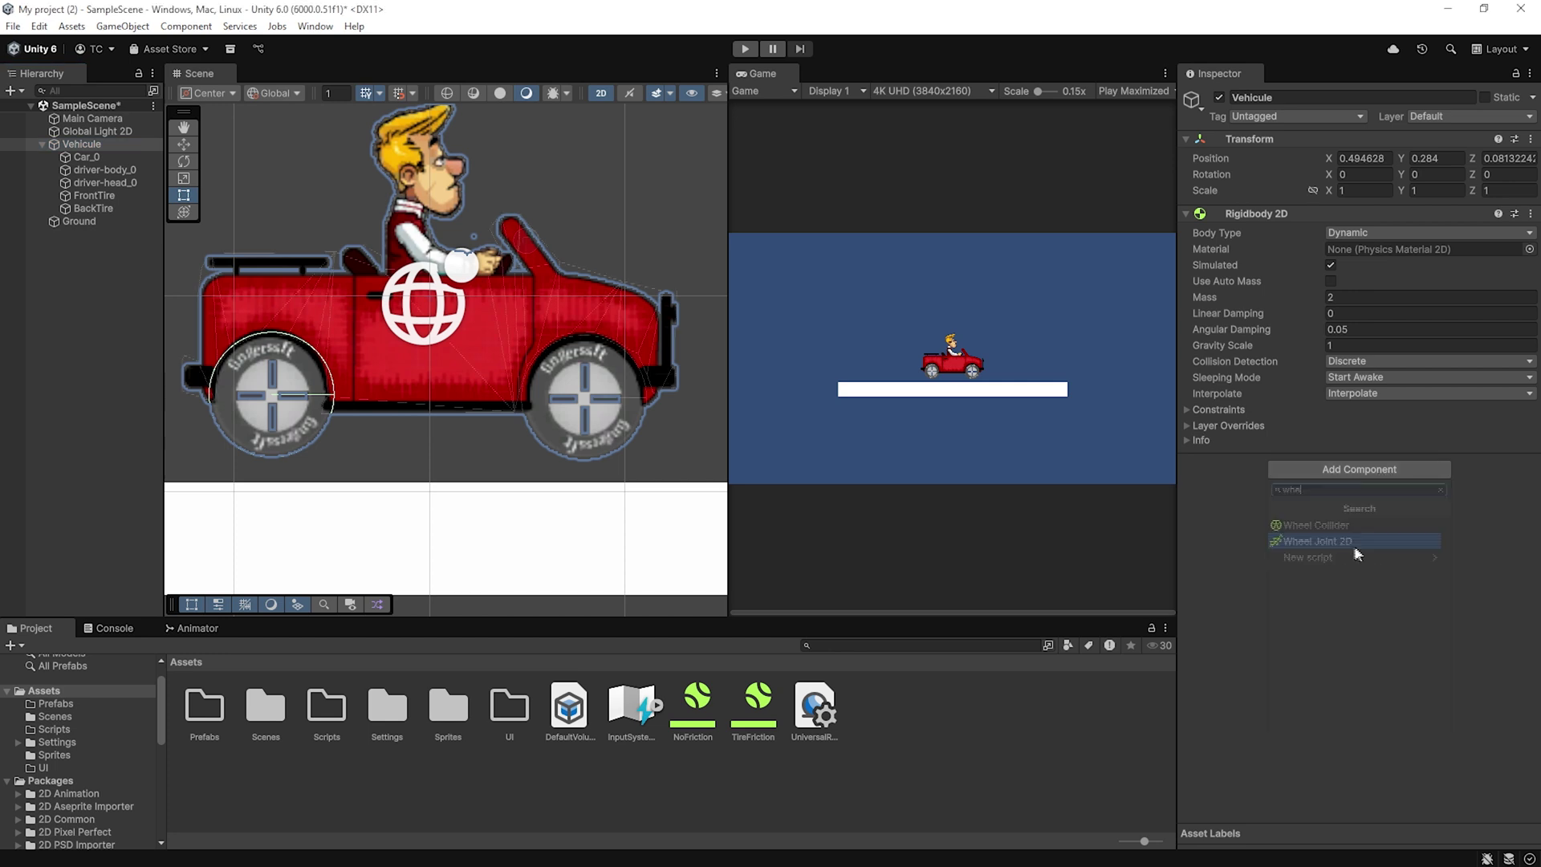
left_click(1356, 546)
left_click(1381, 676)
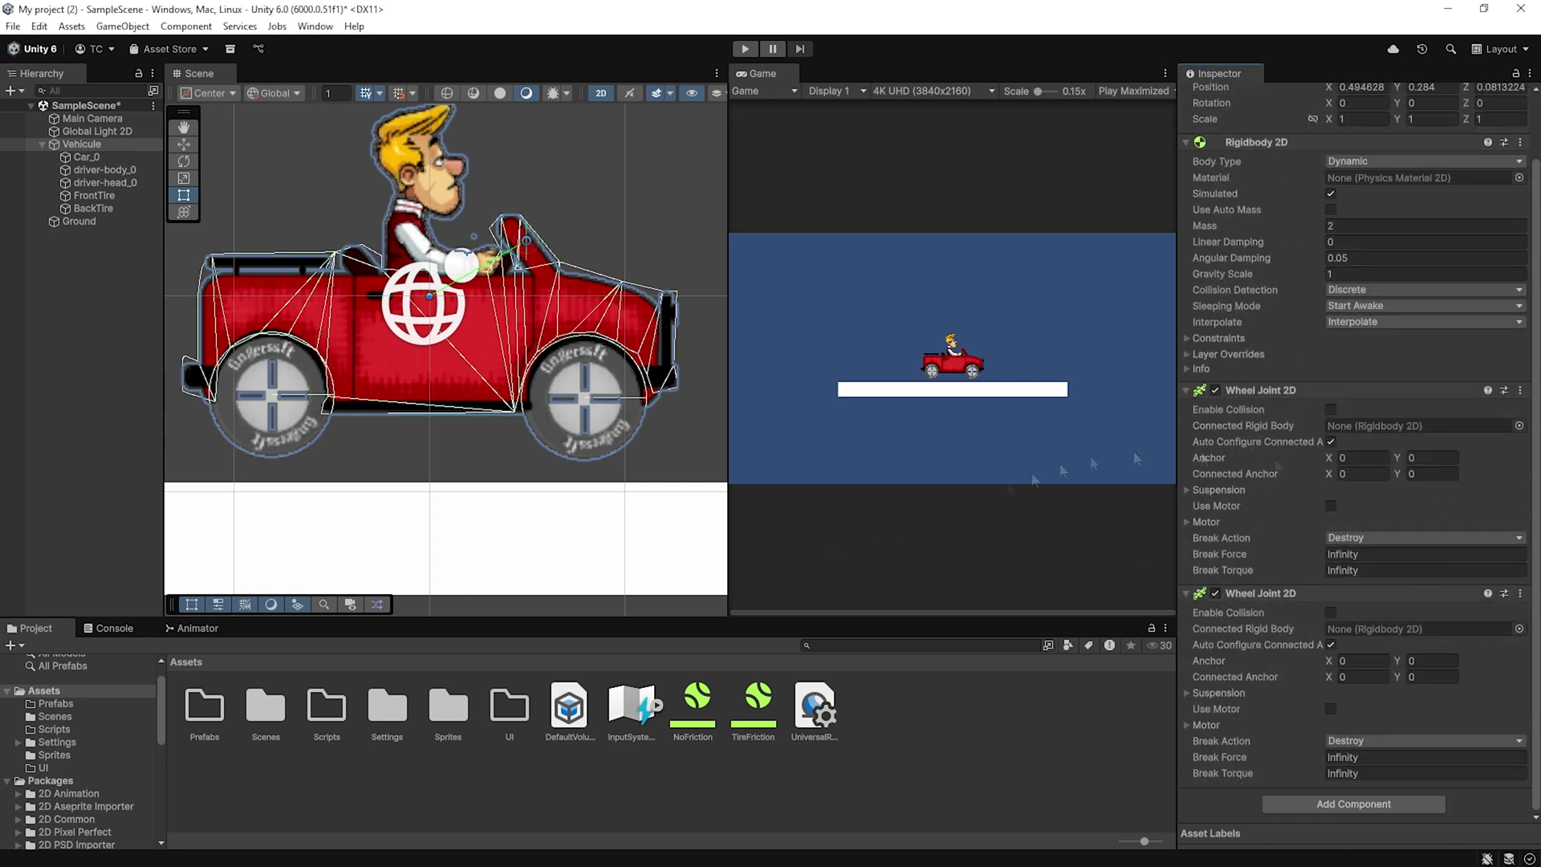
- Set the first Wheel Joint 2D's suspension to frequency 3 and damping ratio 0.35
left_click(1188, 490)
left_click(1349, 523)
type("3")
left_click(1425, 505)
type("0.35")
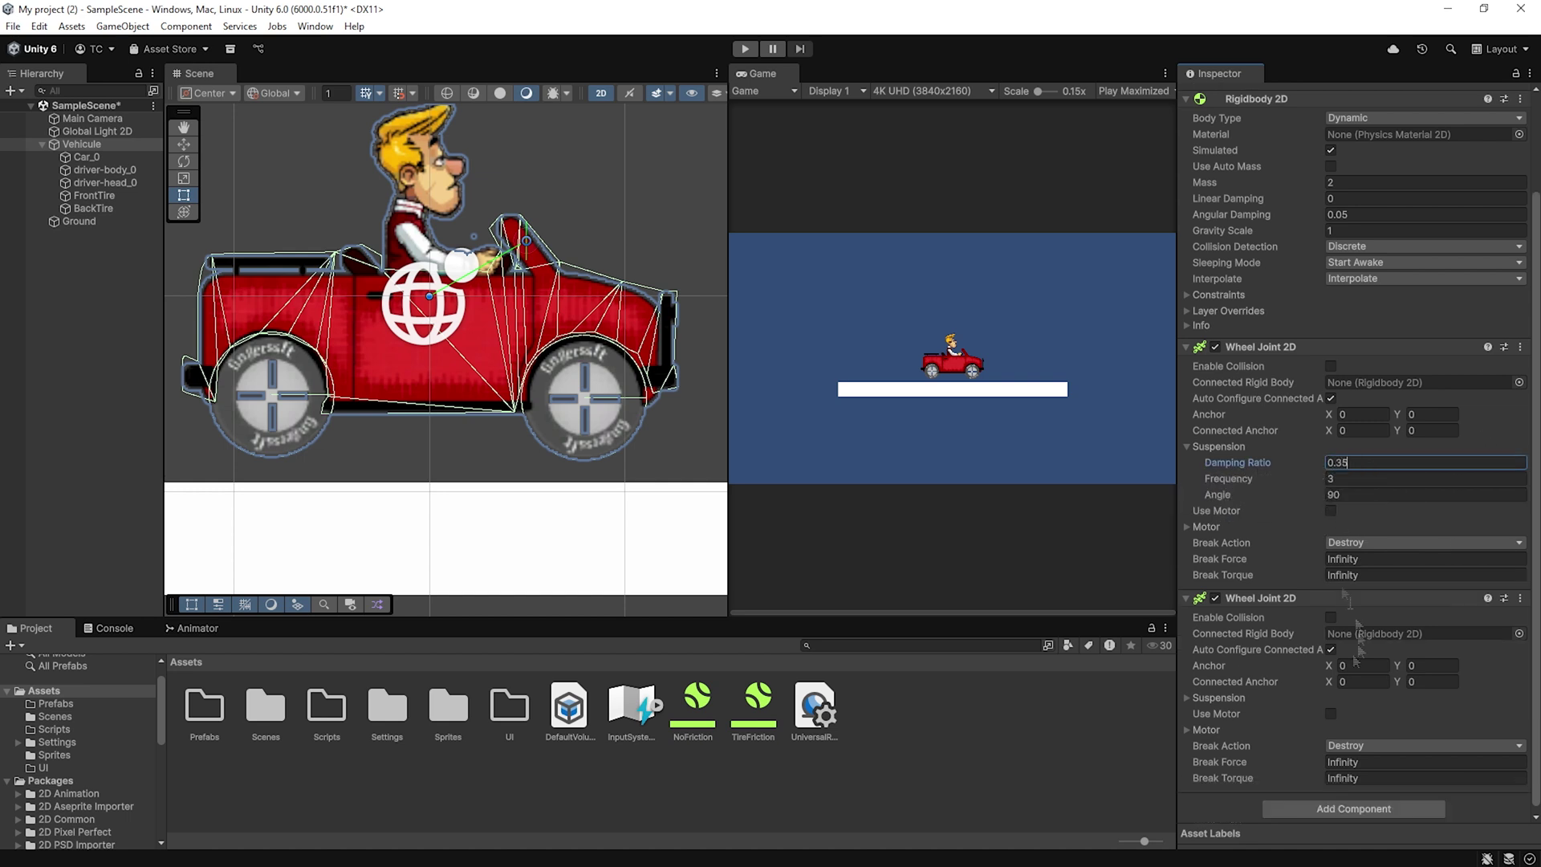
- Set the second Wheel Joint 2D's suspension to damping ratio 0.35 and frequency 3
scroll(1320, 657, "down", 1)
left_click(1218, 693)
type("0.35")
left_click(1252, 725)
type("3")
- Connect FrontTire's rigid body to the first Wheel Joint 2D and BackTire's to the second
left_click(74, 145)
scroll(1296, 411, "down", 1)
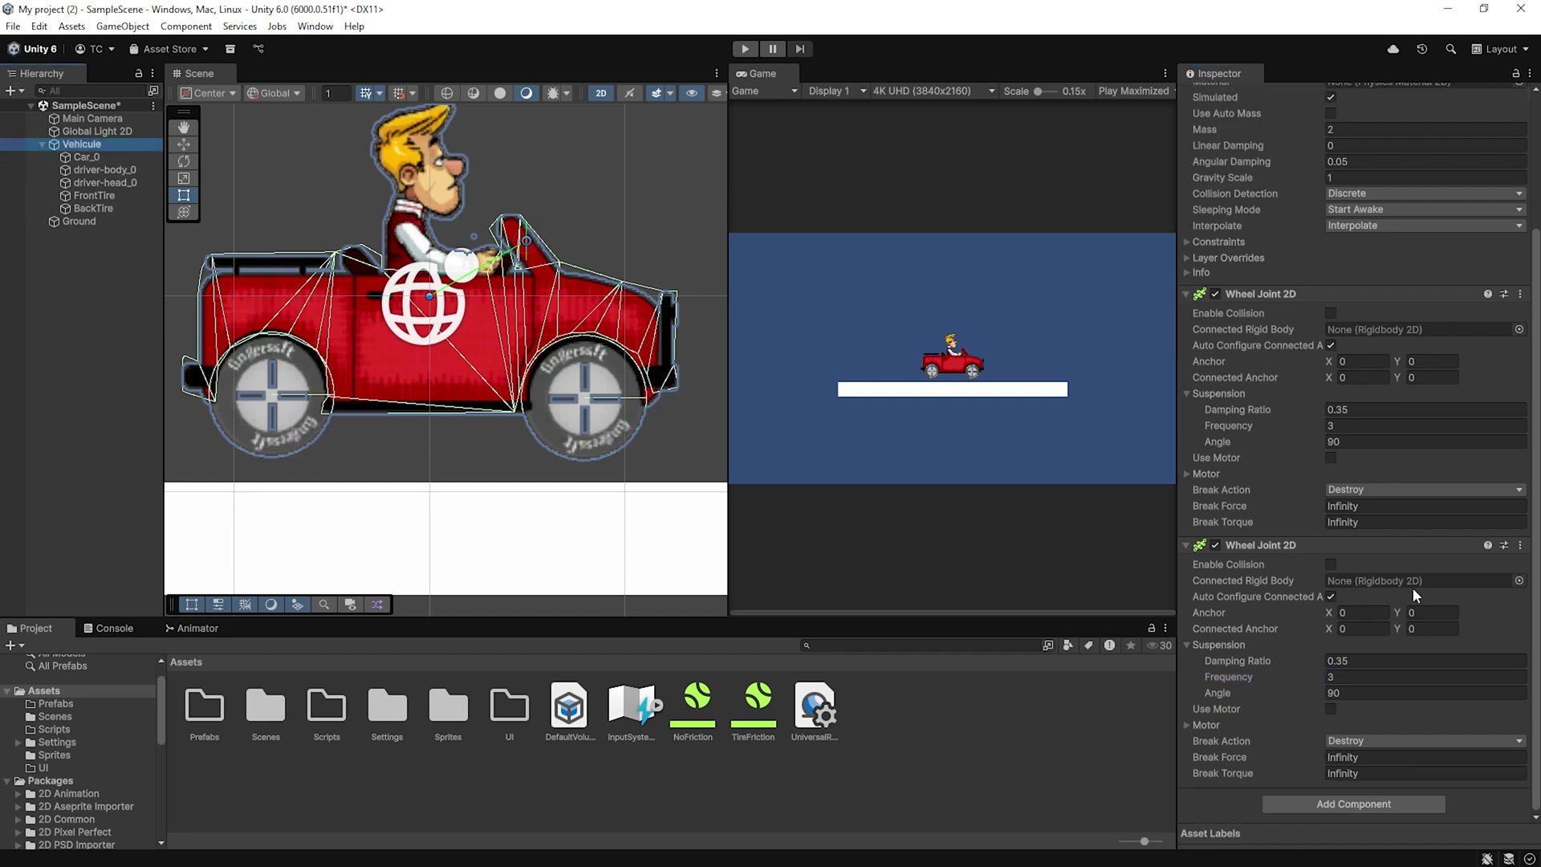
left_click_drag(101, 197, 1405, 751)
- Place the wheel joint anchors on the tire centres, at about (-1.304, -0.788) for the back and (0.295, -0.804) for the front
left_click(87, 145)
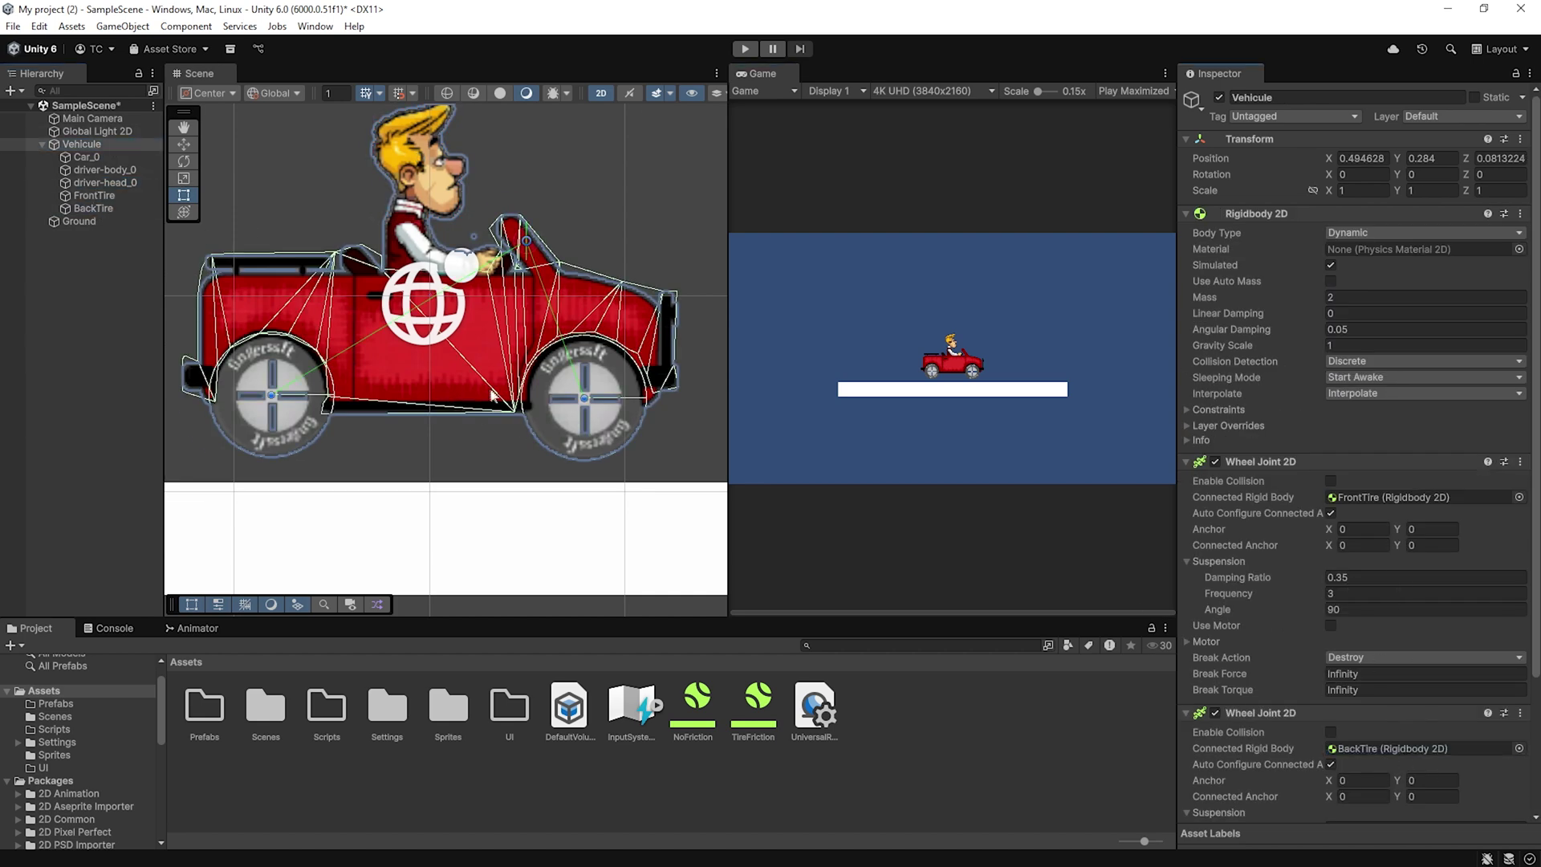
left_click_drag(532, 238, 252, 407)
left_click_drag(530, 230, 594, 405)
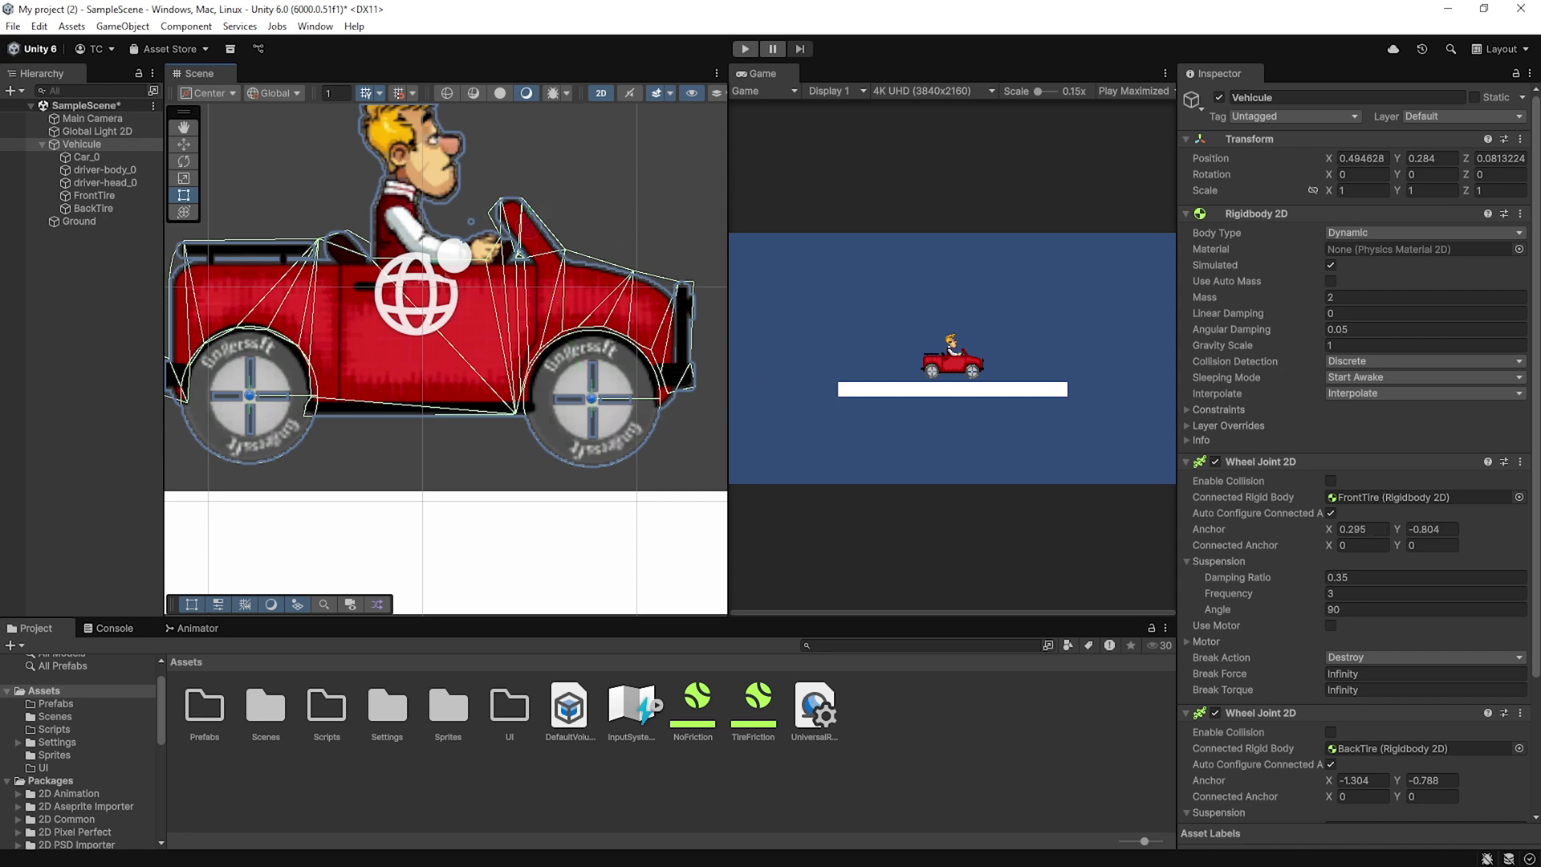
- Raise Vehicule above the ground to a Y position of about 0.513 and run the game to test the suspension
left_click(183, 144)
left_click_drag(423, 240, 423, 193)
left_click(744, 48)
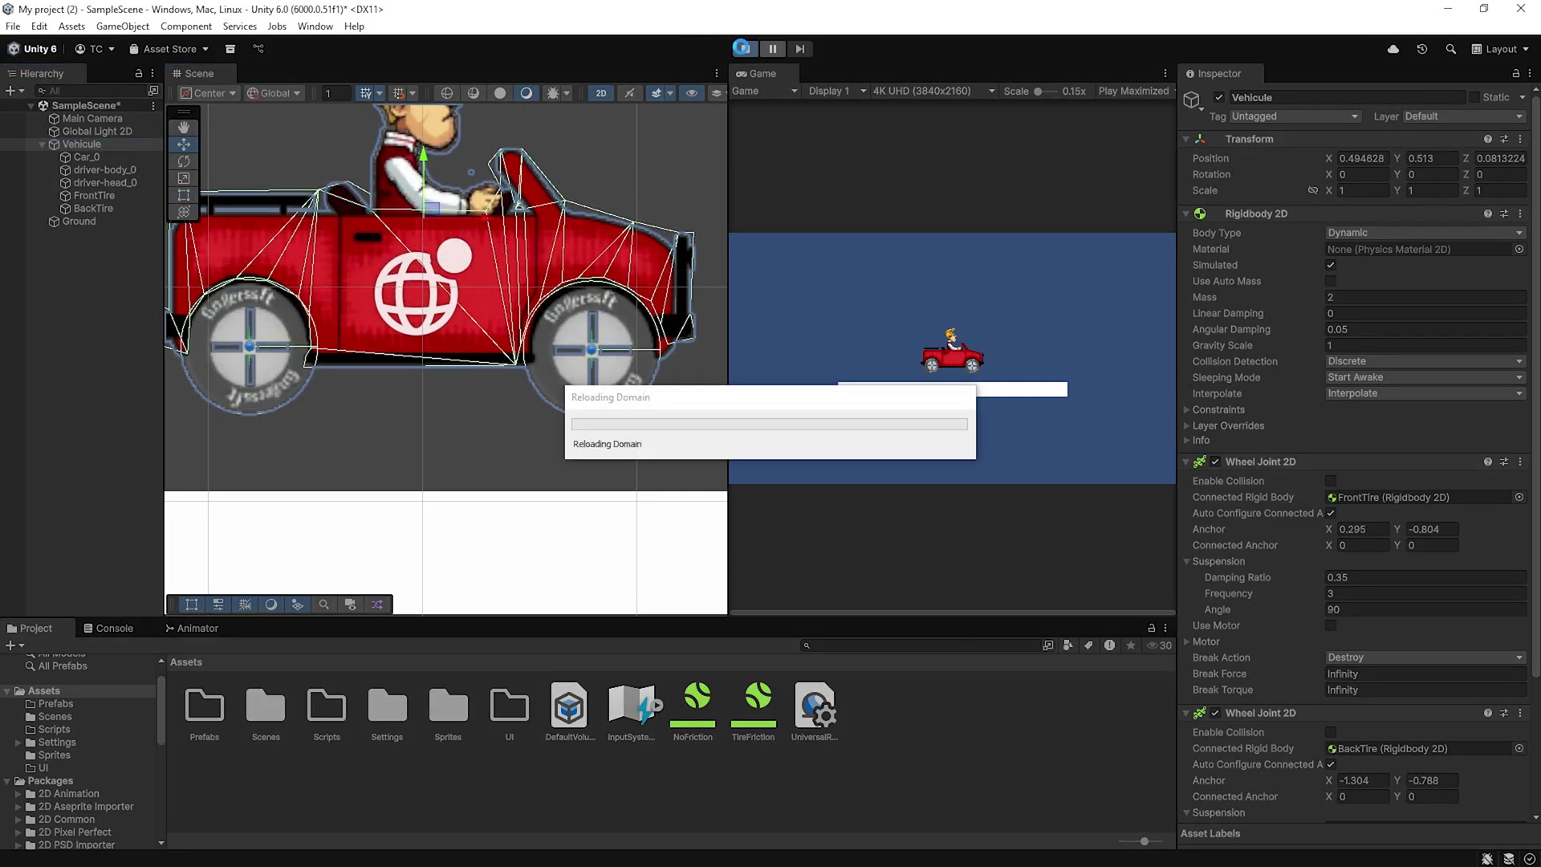
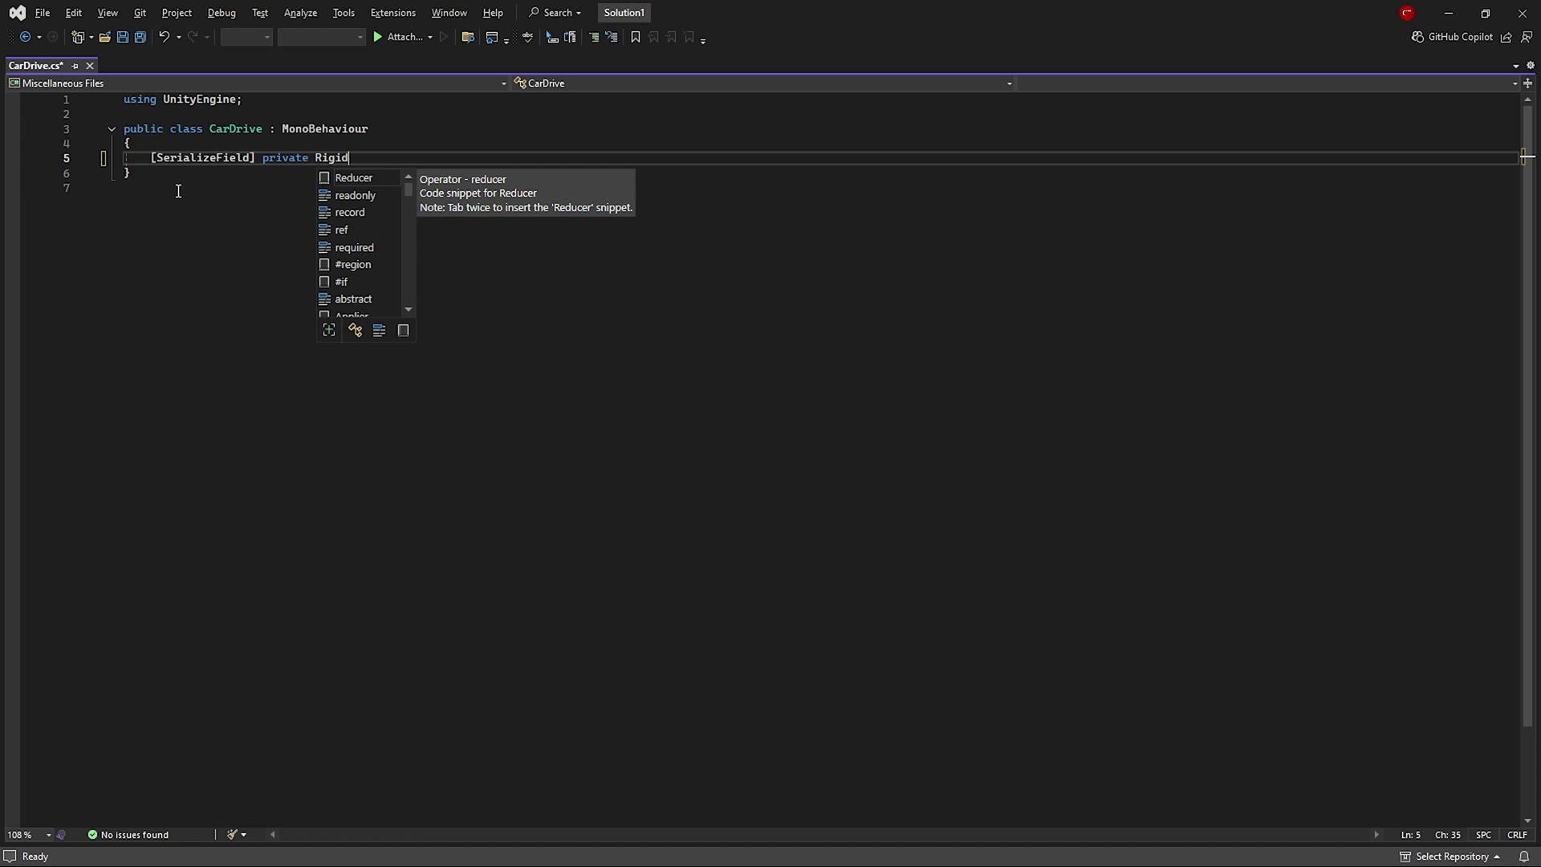
- Declare the serialized private Rigidbody2D fields _frontTireRb and _backTireRb in the CarDrive class
type("2D _frontTireRb;")
key("ctrl+d")
left_click(403, 175)
type("back")
left_click(517, 175)
key("Return")
key("Return")
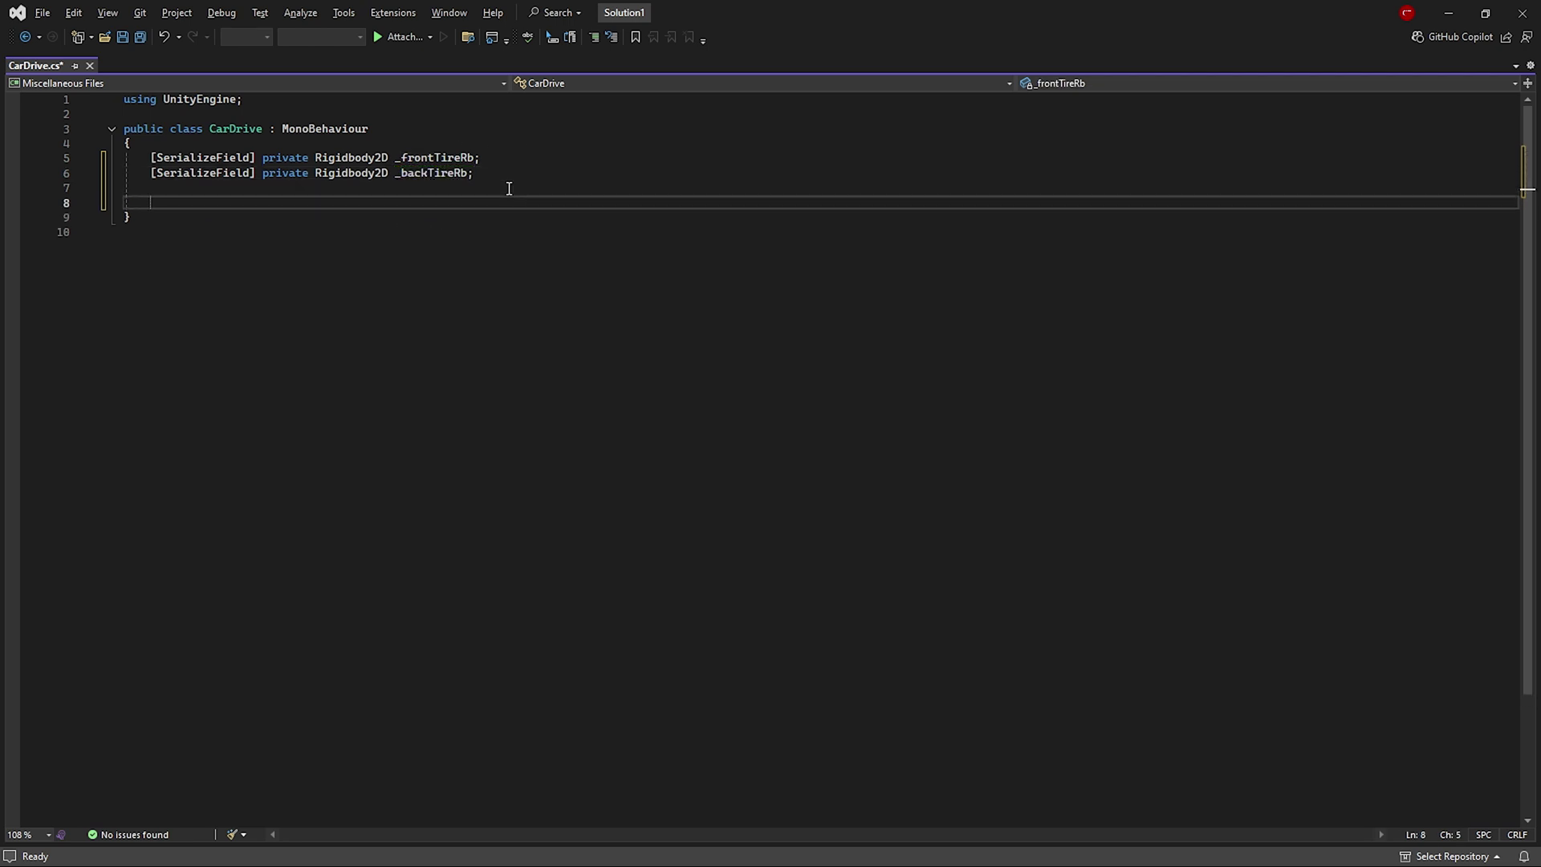
- Add a serialized private float _speed = 150f and a private float _moveInput below the tire fields
type("[SerializeField] private float ")
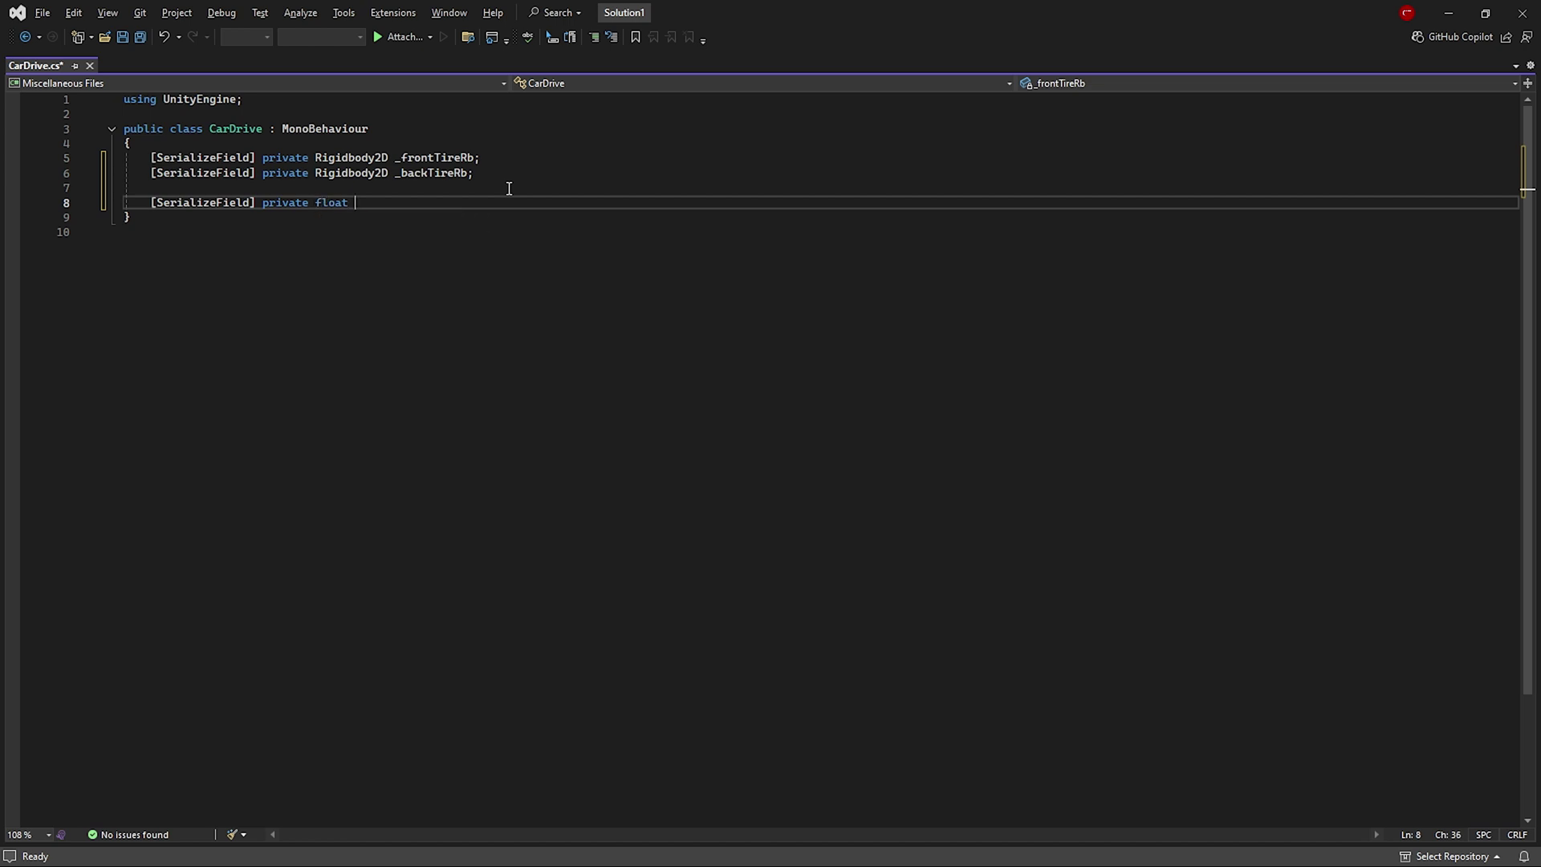
type("_speed = 150f;")
key("Return")
key("Return")
key("ctrl+s")
type("private float")
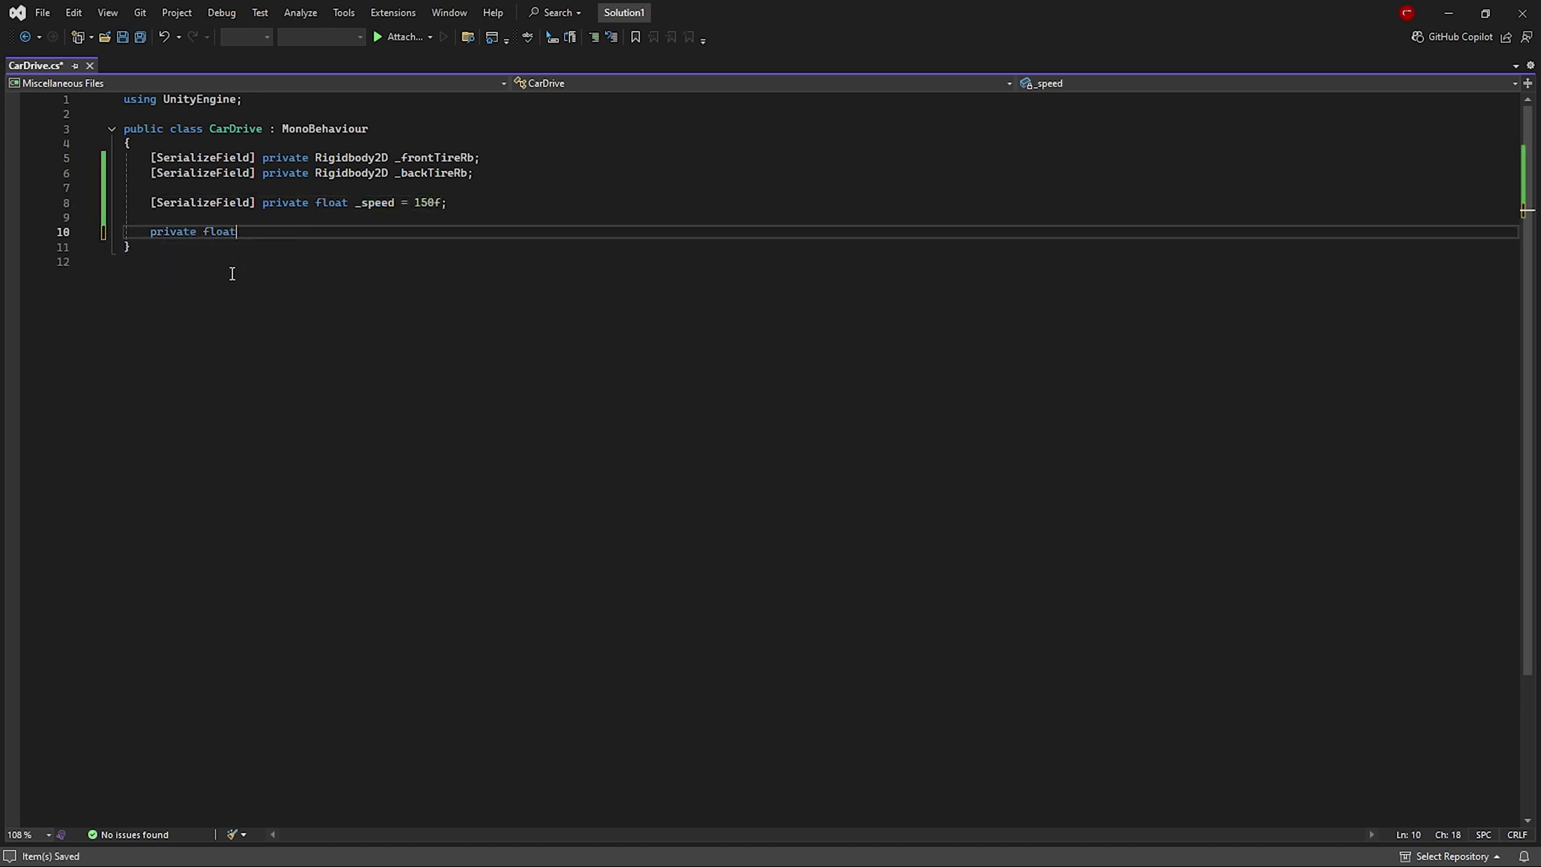
type(" _moveInput;")
key("Return")
- Write a private Update method that assigns _moveInput.GetAxis("Horizontal") to _moveInput
type("private void Update()")
key("Return")
type("{")
key("Return")
type("_moveInput = _moveInput")
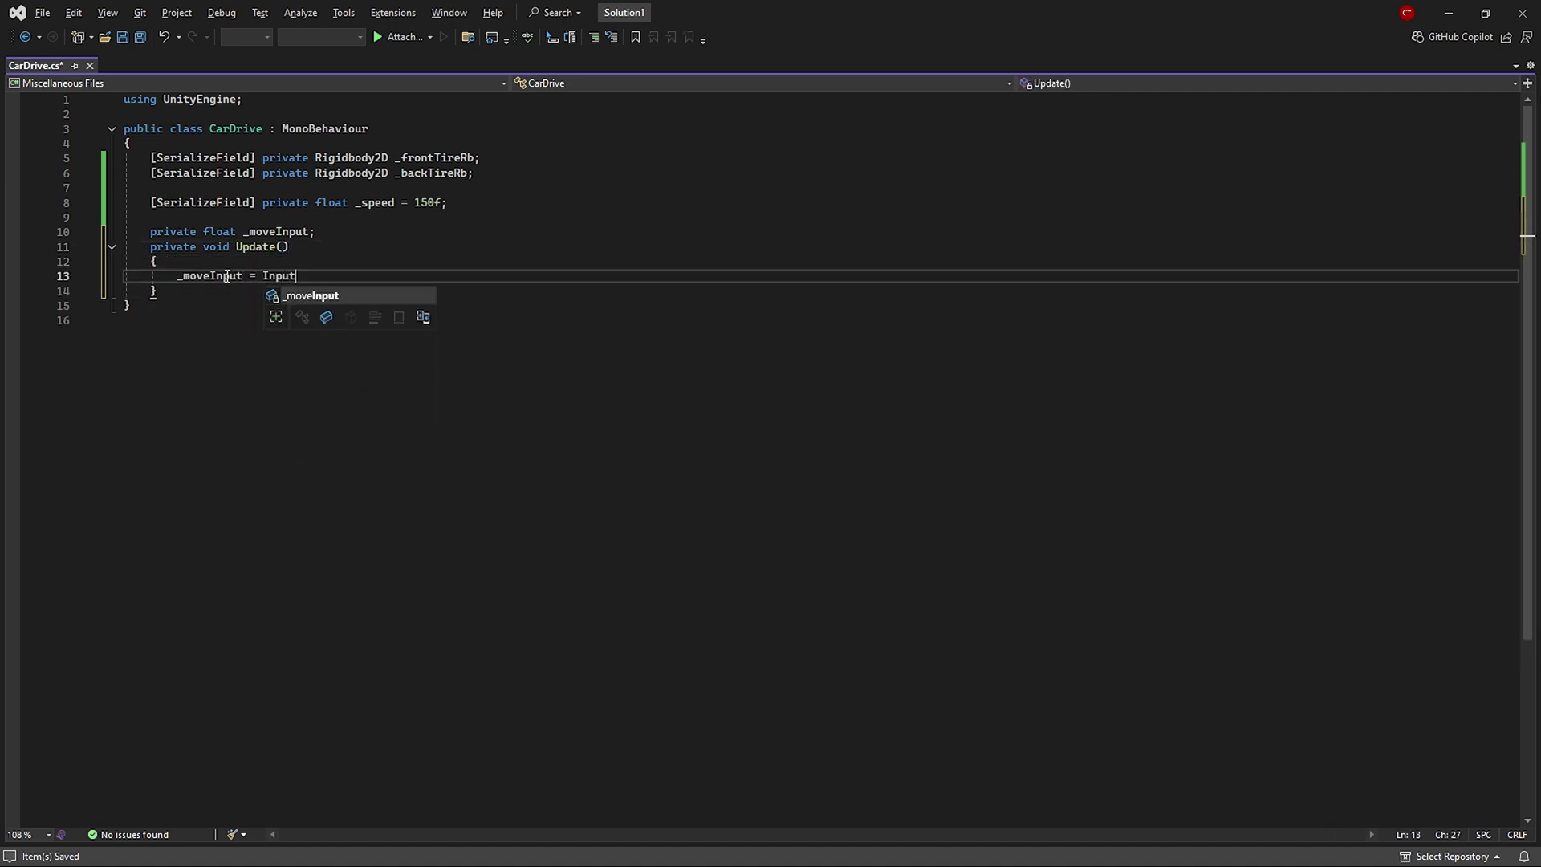
type(".GetAxis(\"Horizontal\");")
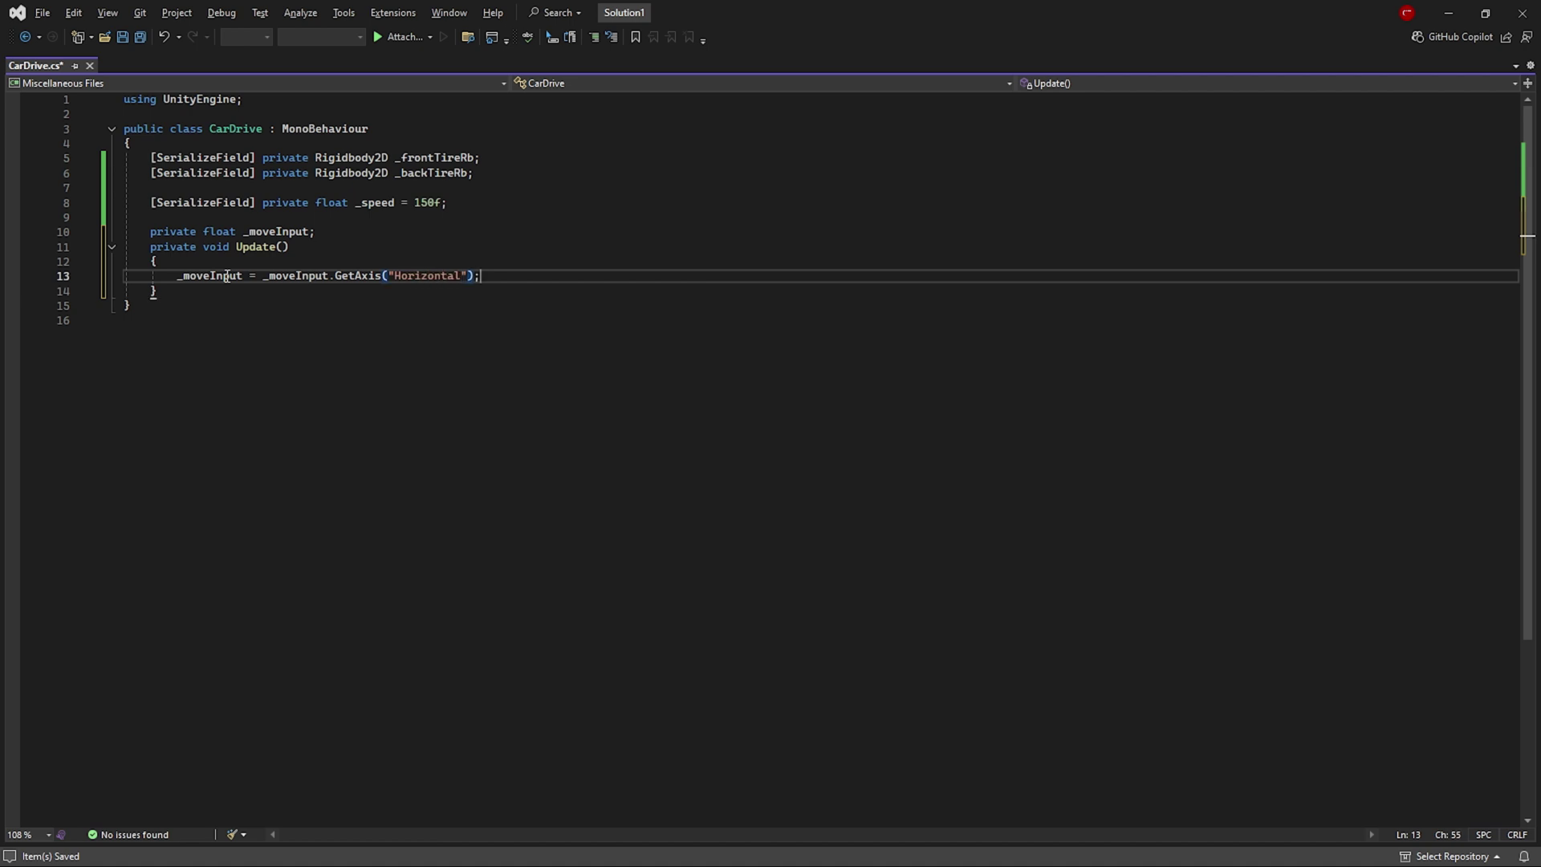
key("Down")
- Write a private FixedUpdate method calling _frontTireRb.AddTorque(-_moveInput * _speed * Time.fixedDeltaTime)
key("Return")
type("private void")
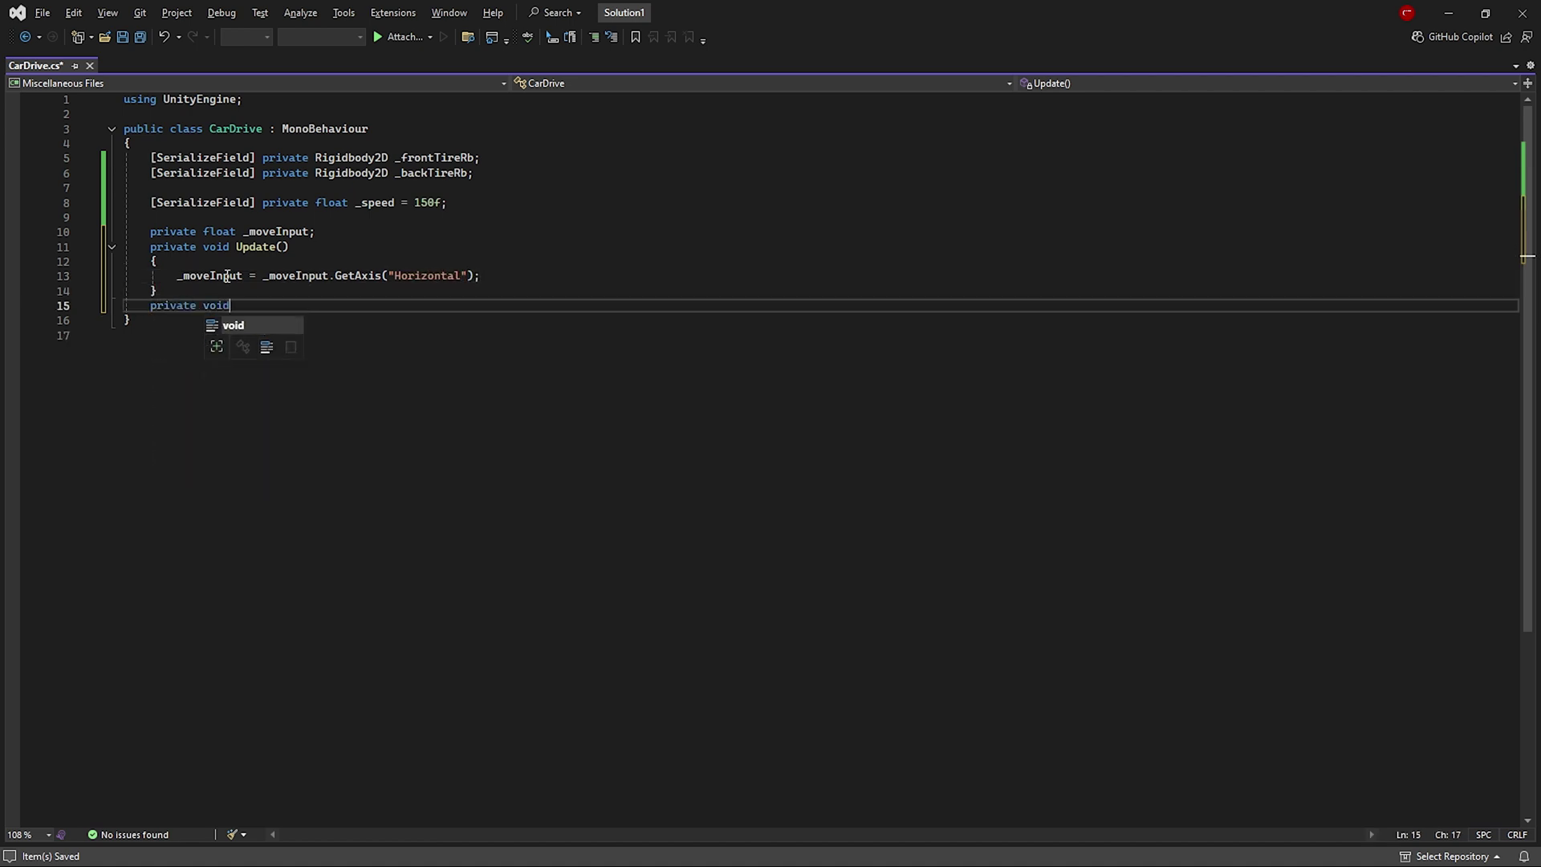
type(" FixedUpdate()")
key("Return")
type("{")
key("Return")
type("_frontTireRb.AddT")
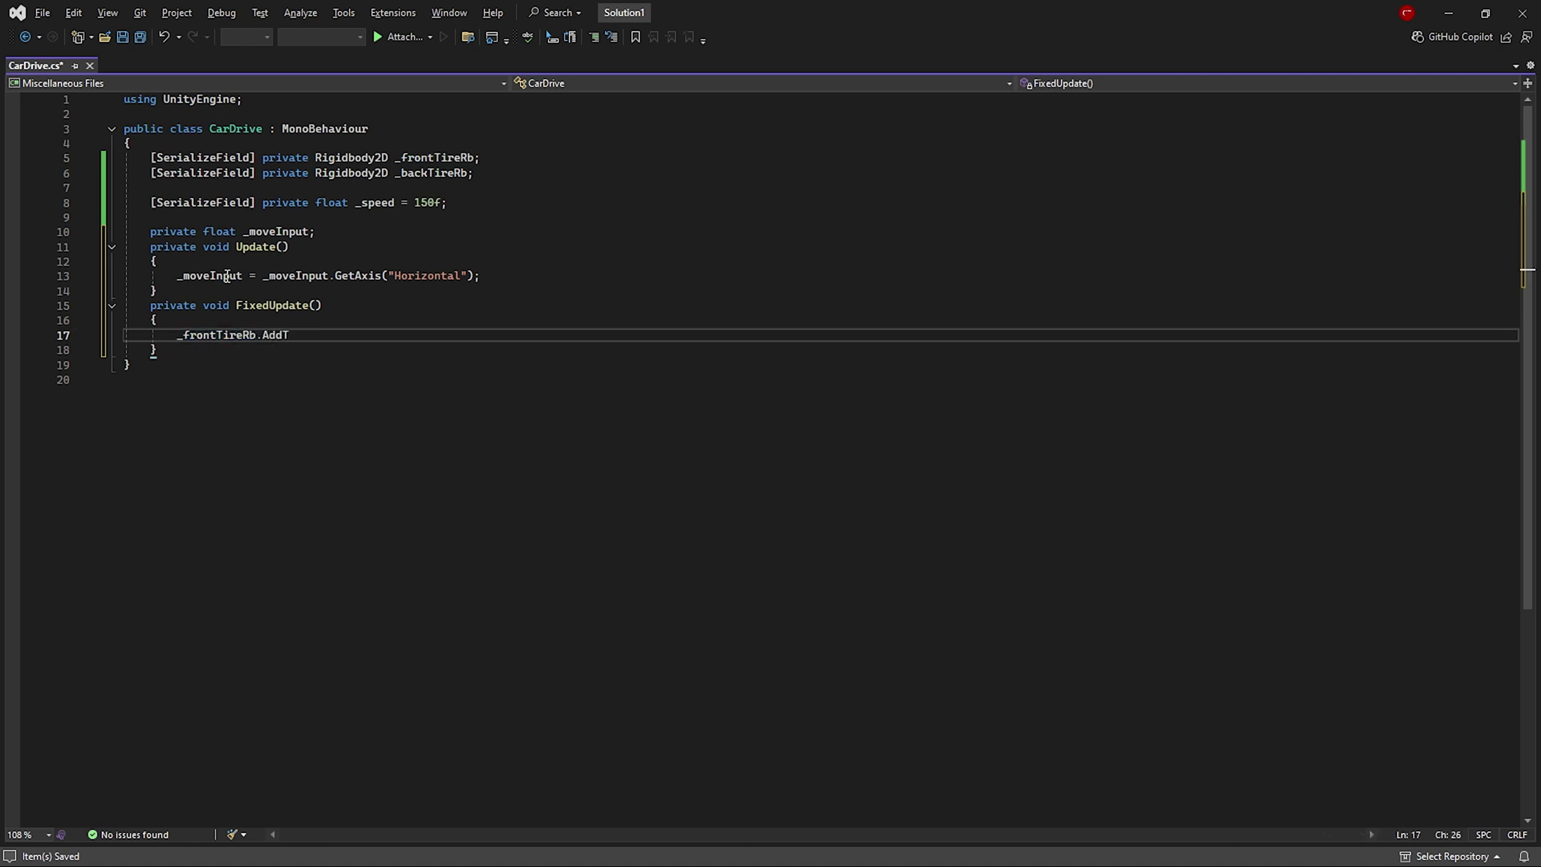
type("orque(-_moveInput * _speed * Time.D")
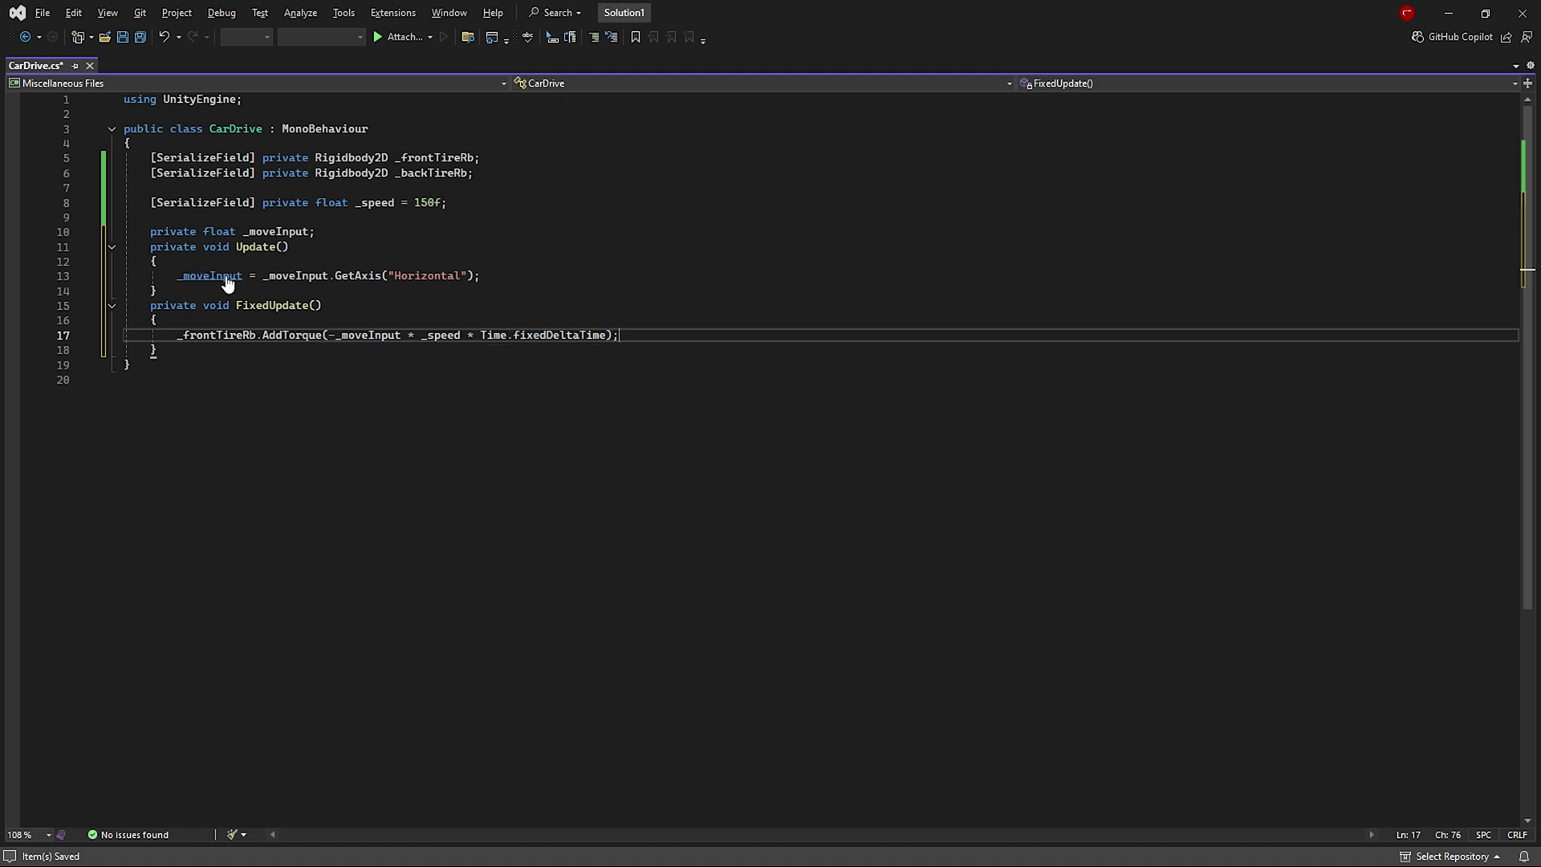
- Duplicate the AddTorque line for _backTireRb, save the script and switch to Unity
key("ctrl+d")
double_click(431, 173)
key("ctrl+c")
double_click(213, 349)
key("ctrl+v")
left_click(140, 38)
left_click(966, 272)
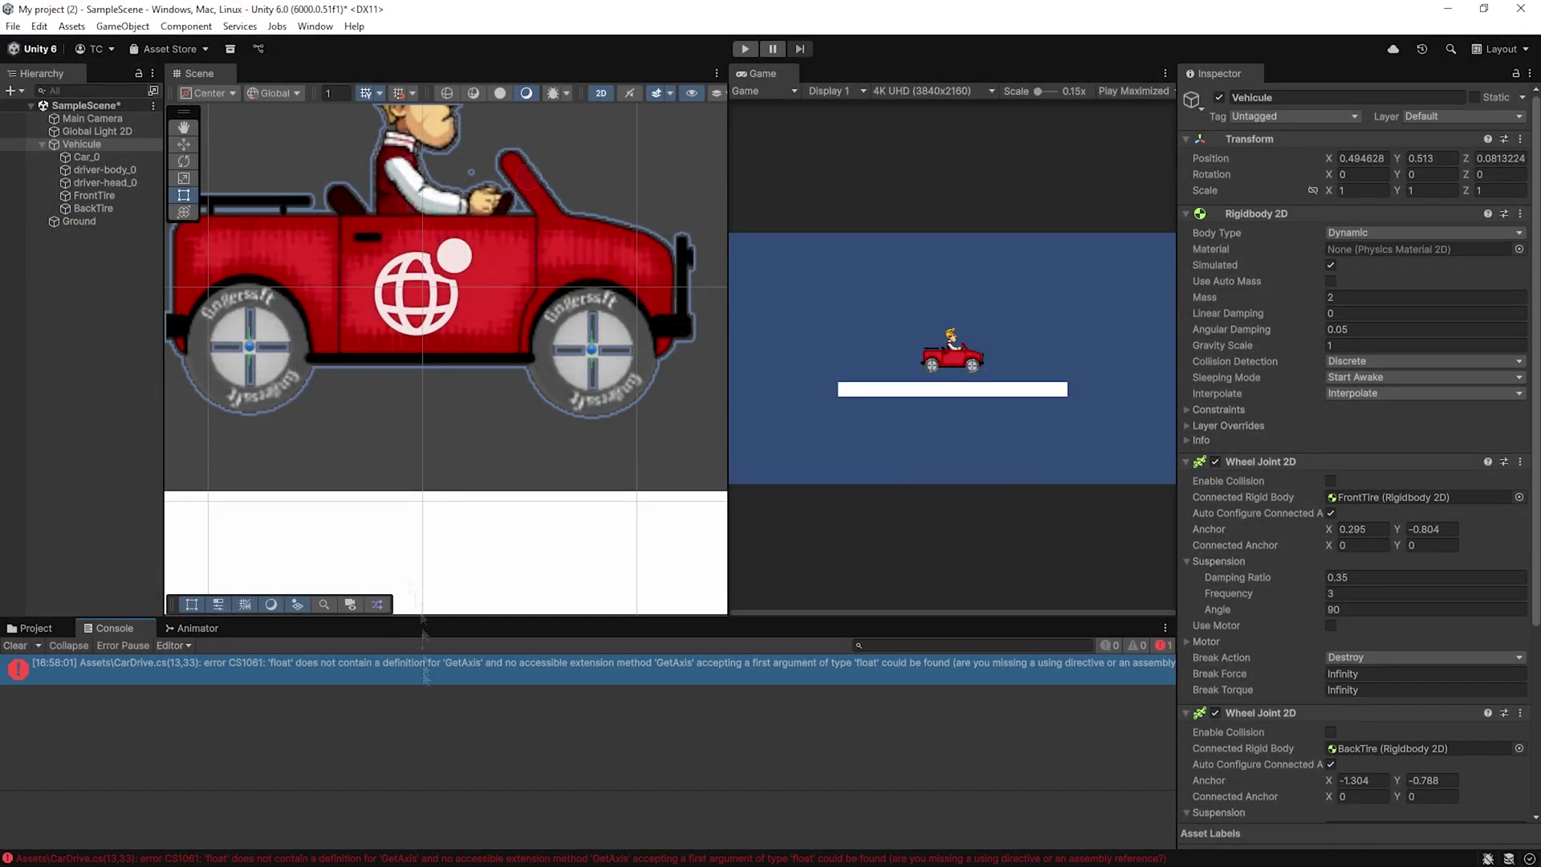
- Return to Visual Studio, change the GetAxis call in Update to Input.GetAxis("Horizontal") and save the script
key("alt+Tab")
left_click(346, 248)
left_click(348, 275)
double_click(294, 276)
type("Input")
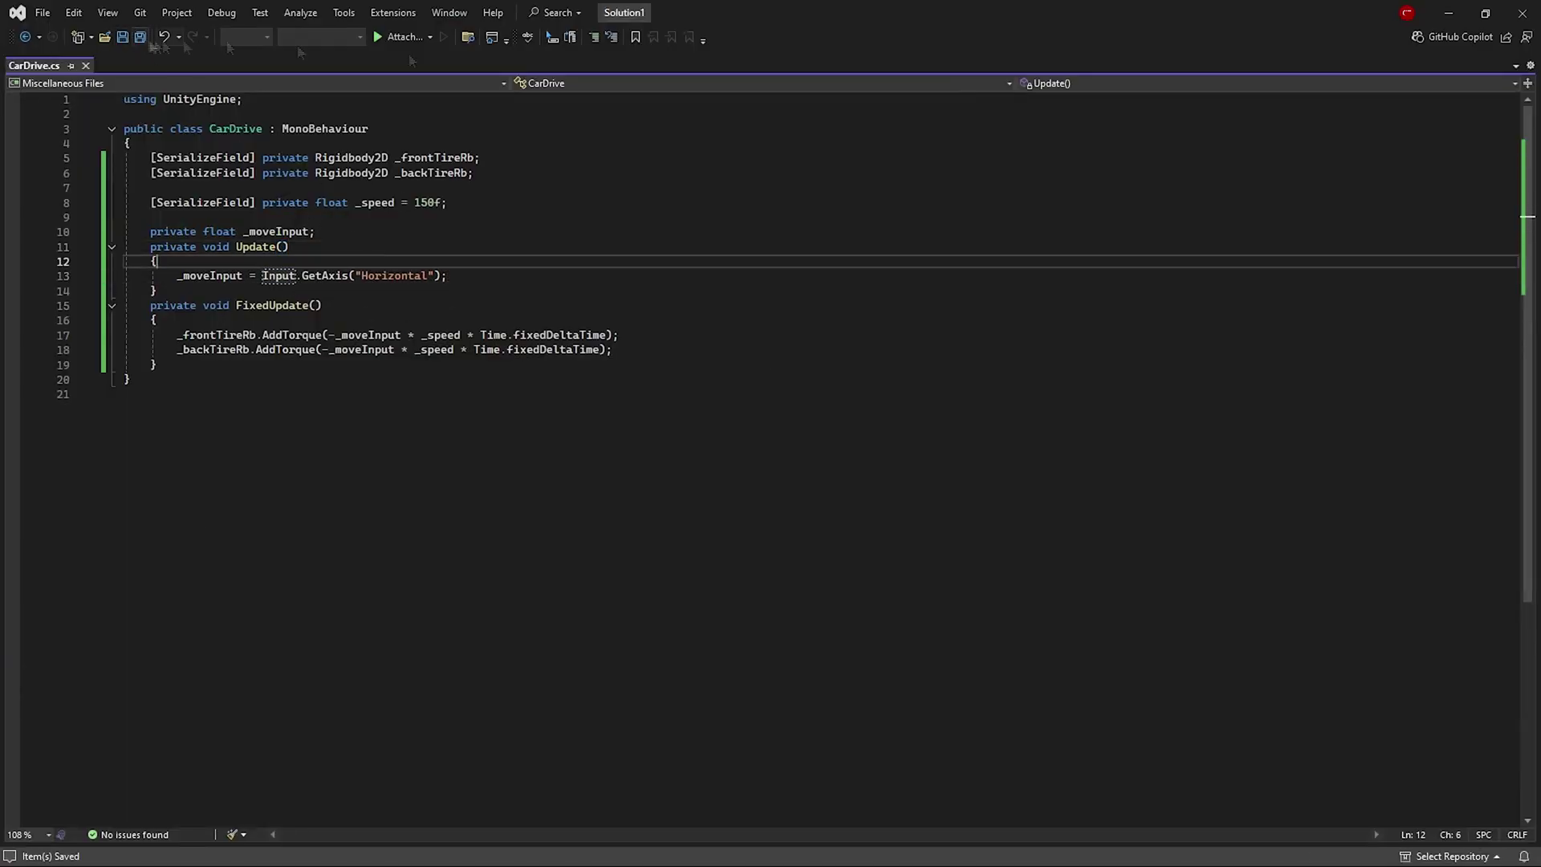
key("ctrl+s")
- Switch to Unity and assign FrontTire and BackTire to the Car Drive script's Front Tire Rb and Back Tire Rb fields
left_click(1448, 13)
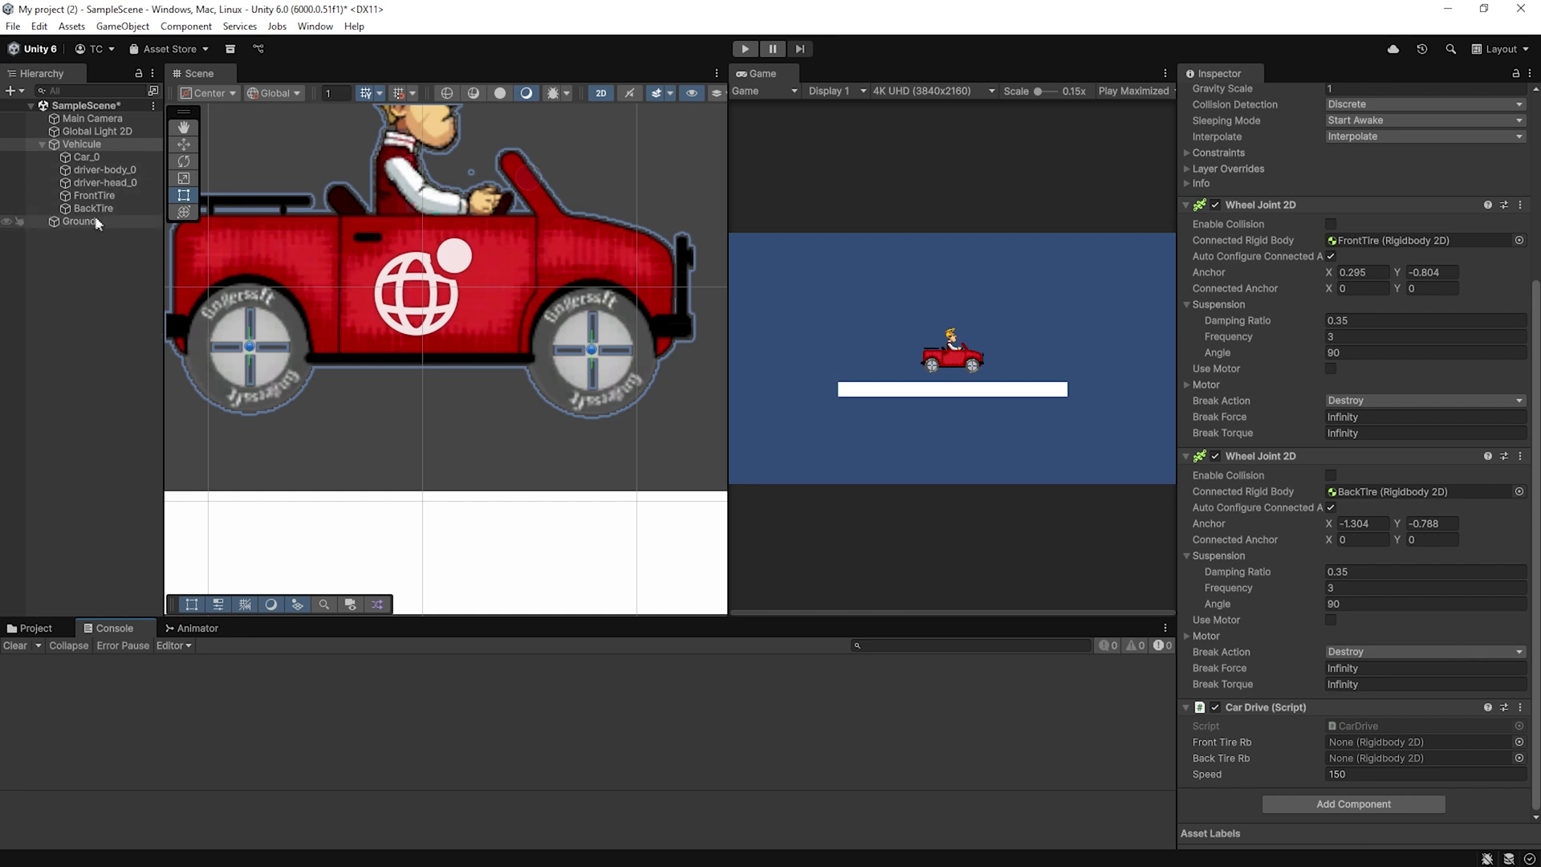
left_click_drag(1353, 705, 1364, 745)
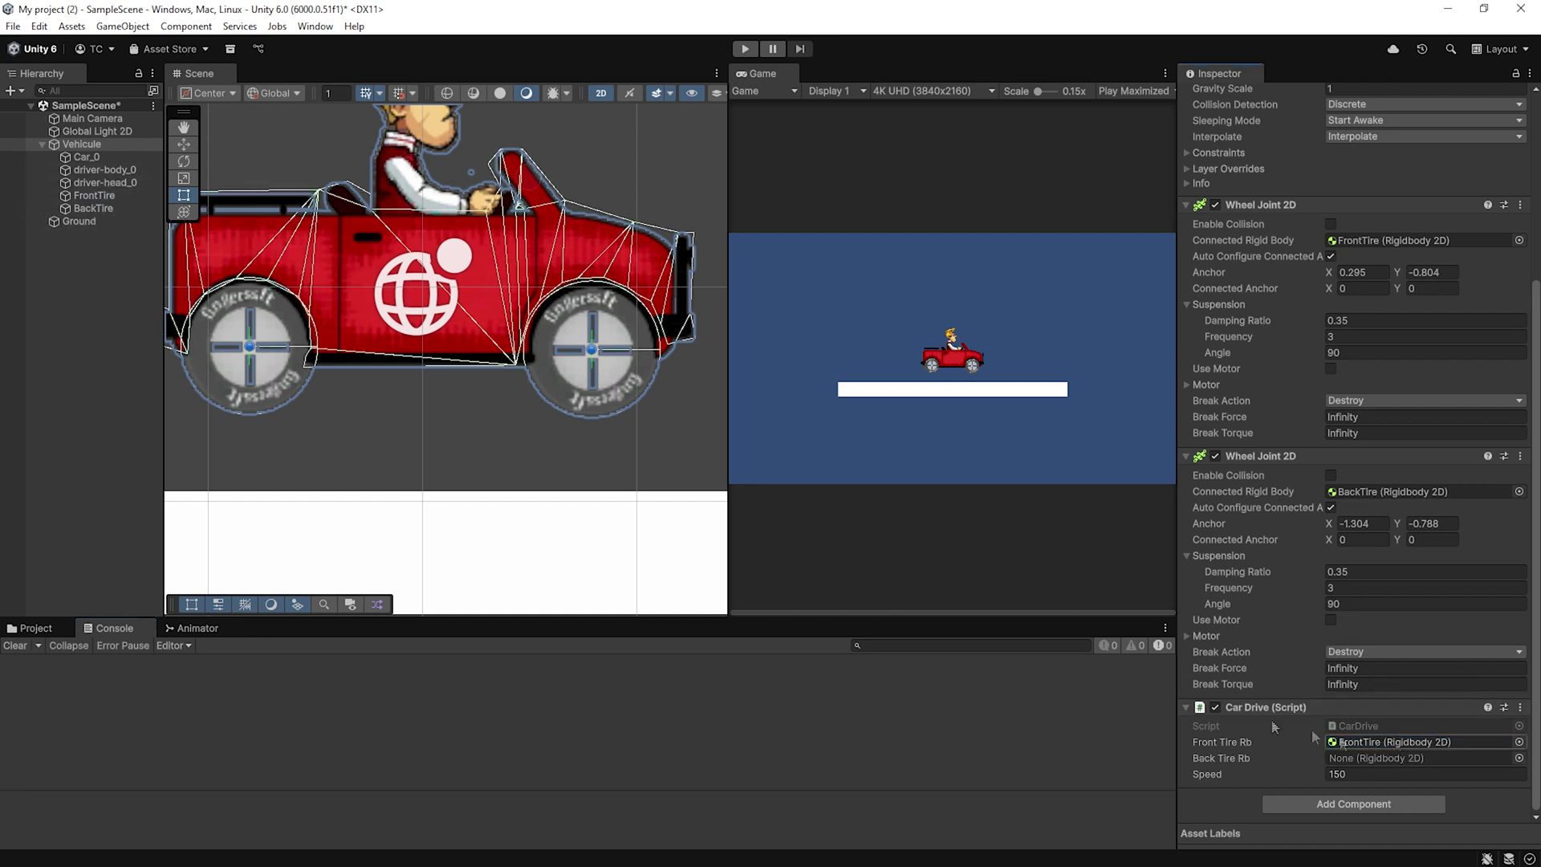
left_click_drag(93, 208, 1356, 761)
- Run the game, drive the car forwards and backwards on the ground, and stop play mode
left_click(745, 51)
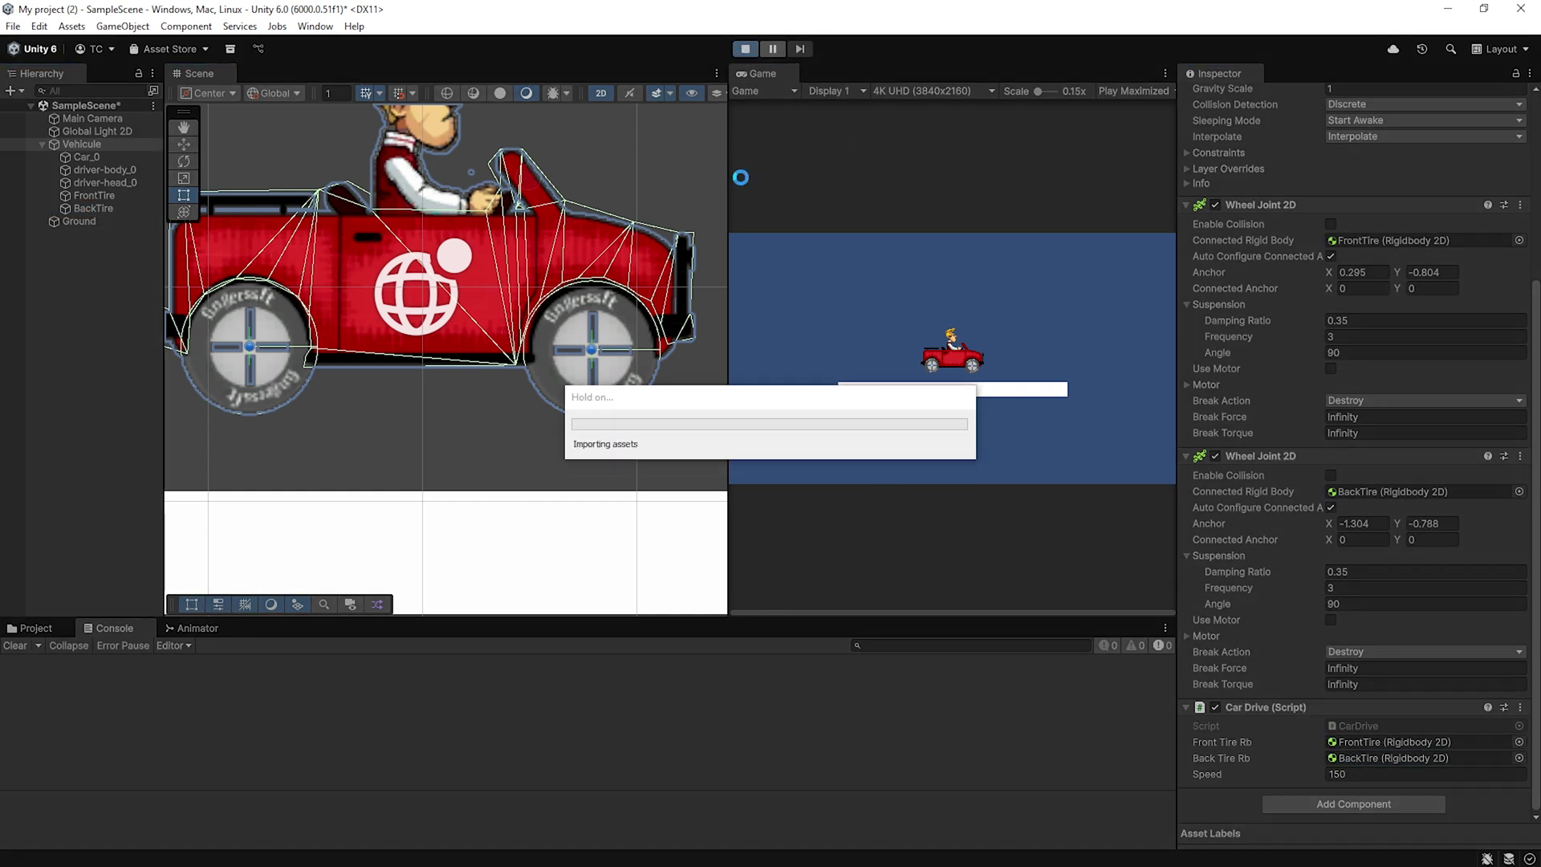
key("d")
key("a")
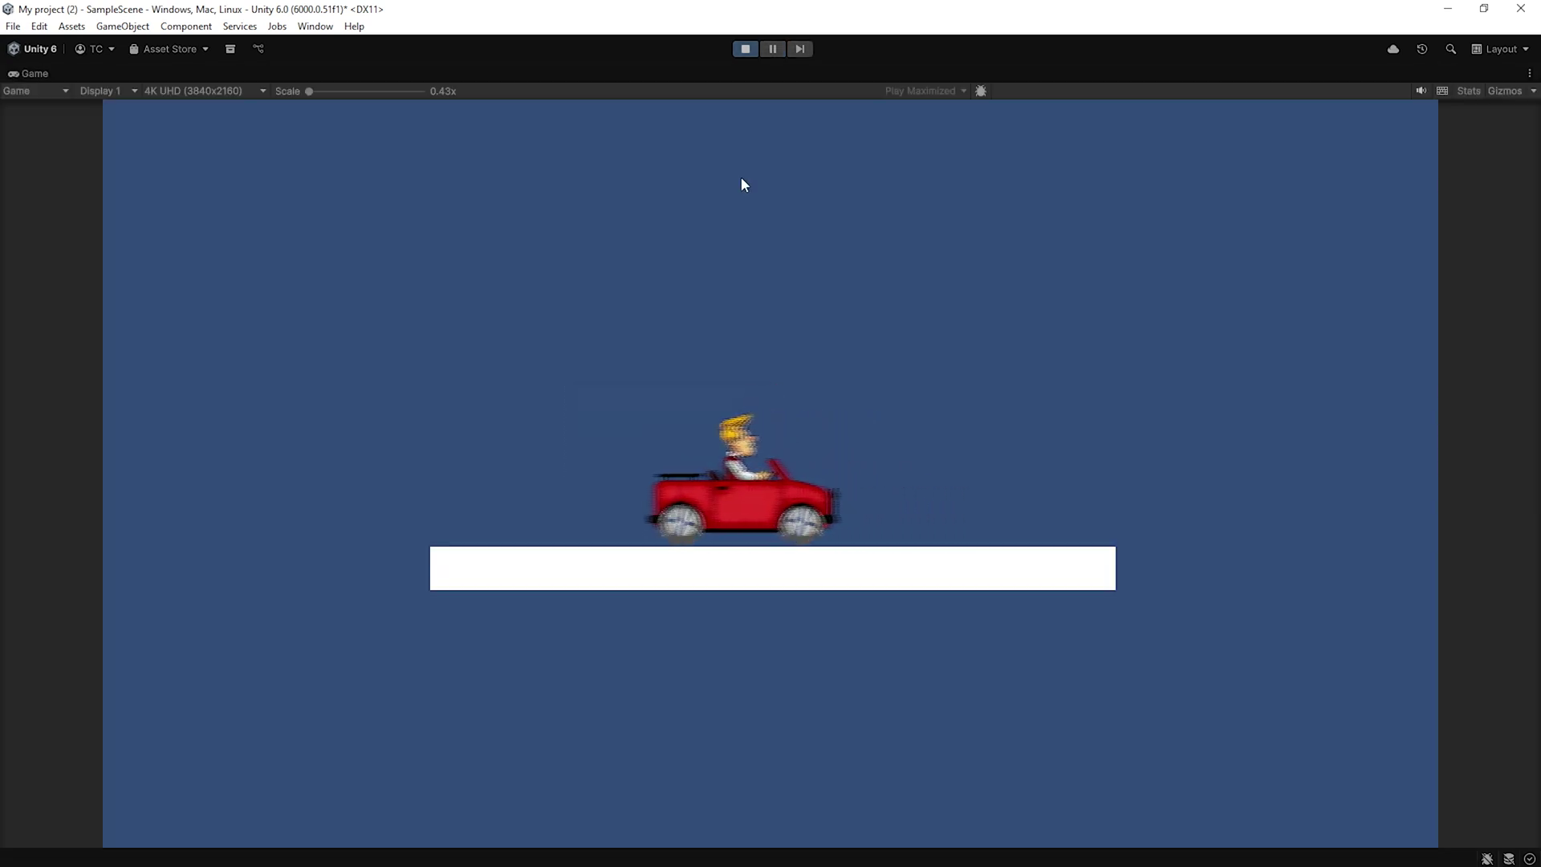
key("Right")
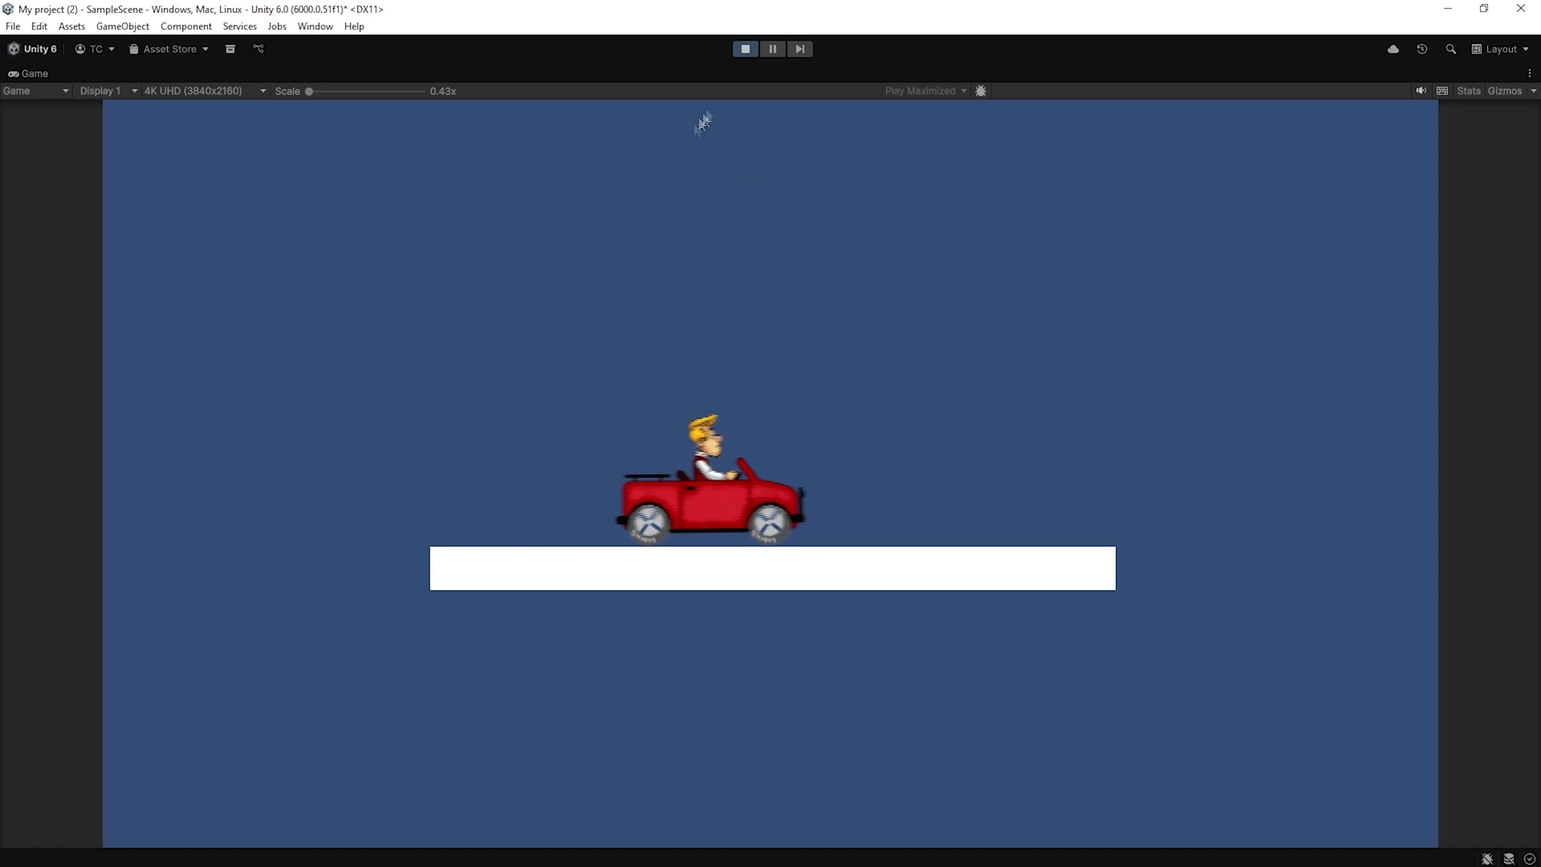
left_click(744, 48)
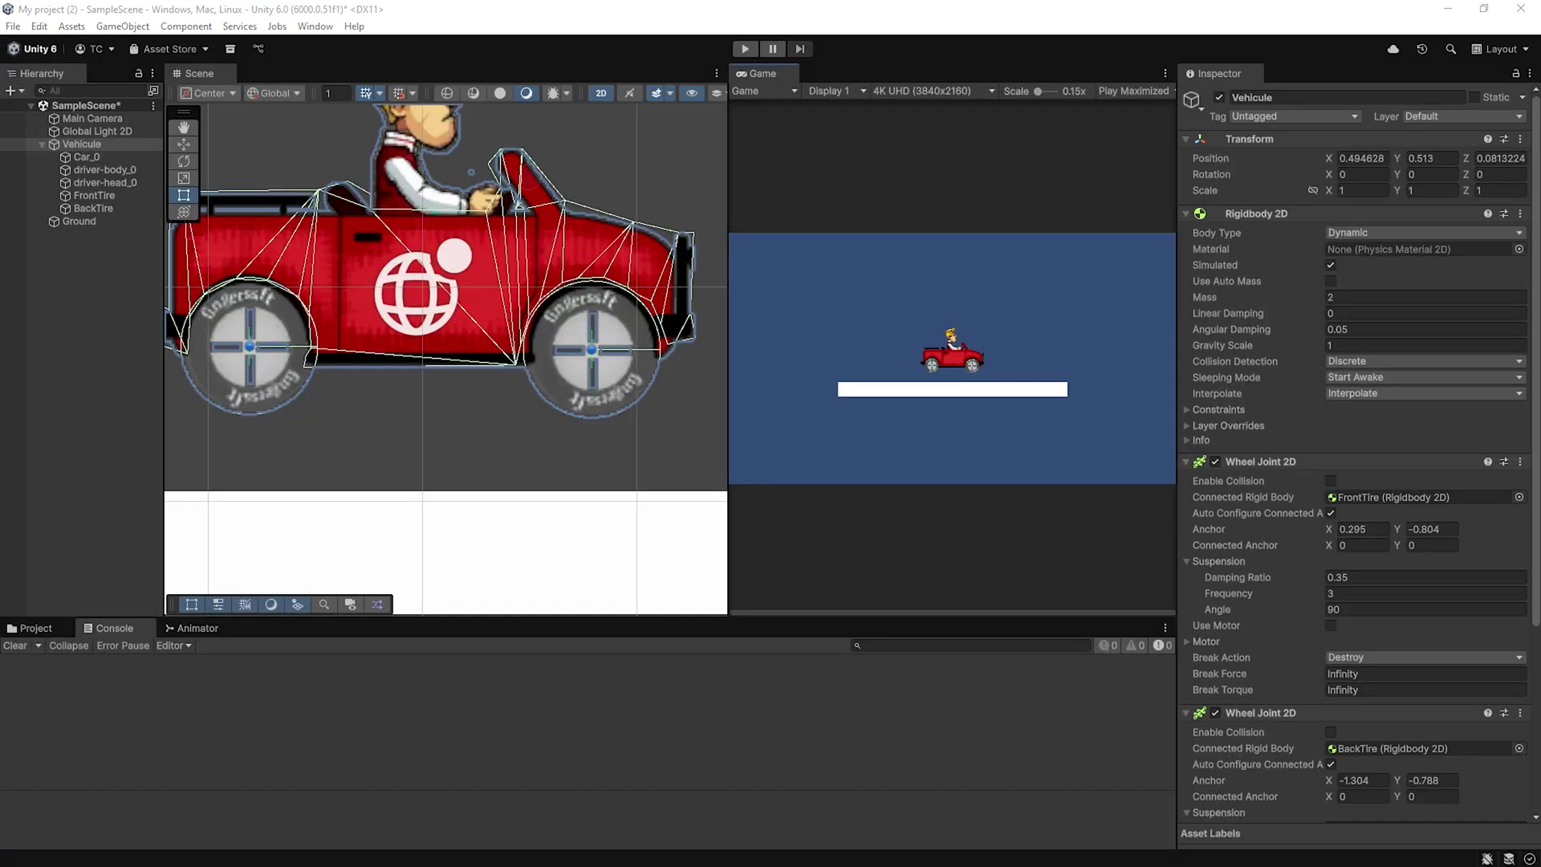
- Switch to Visual Studio and declare a serialized private Rigidbody2D field _carRb below _backTireRb in CarDrive
scroll(1370, 733, "down", 5)
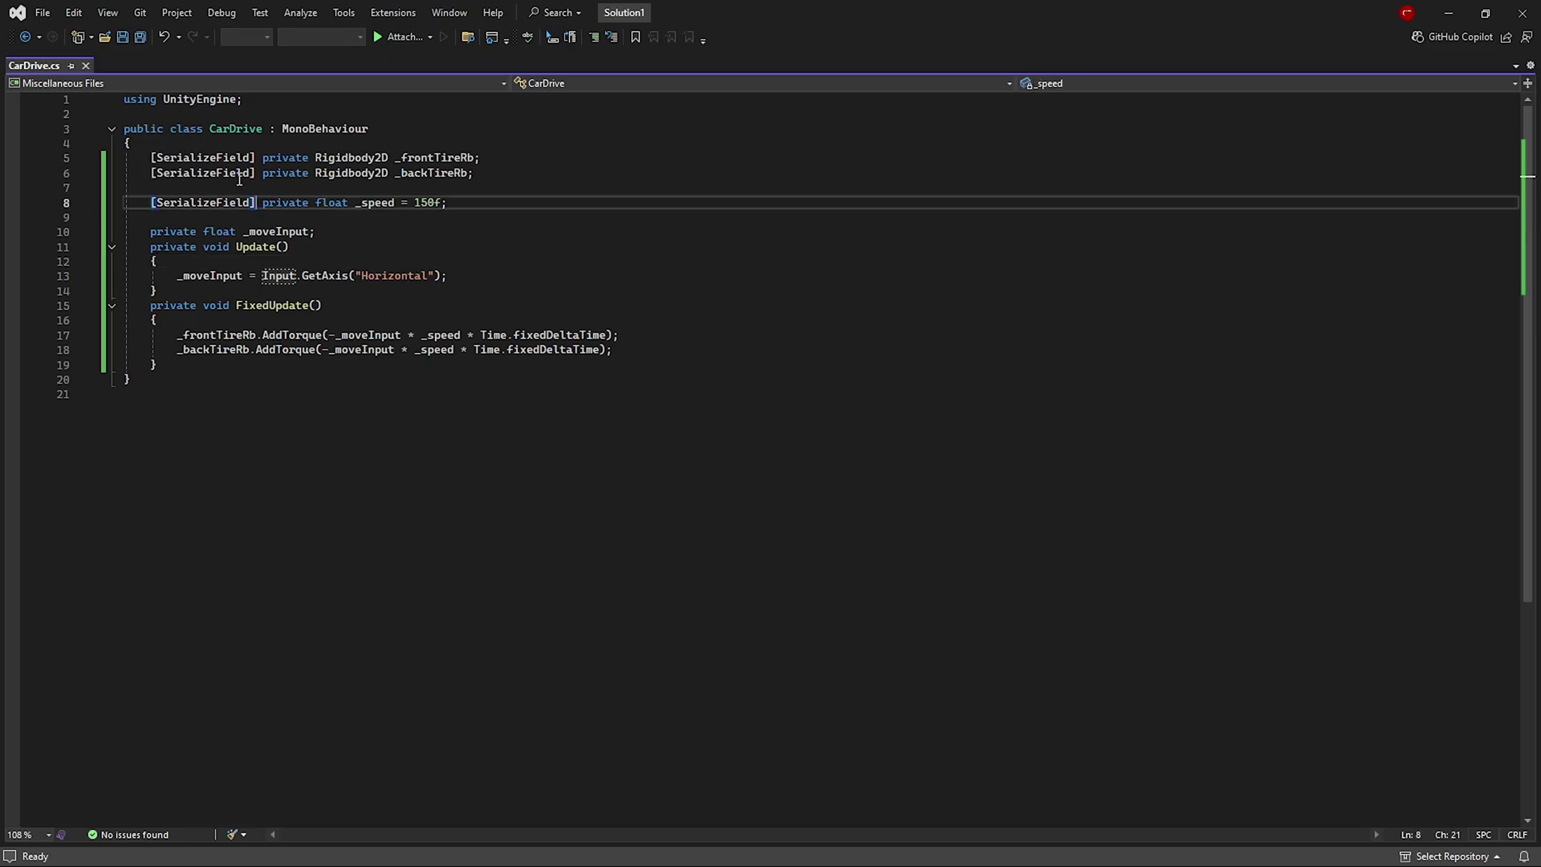
left_click(233, 187)
type("[Serial")
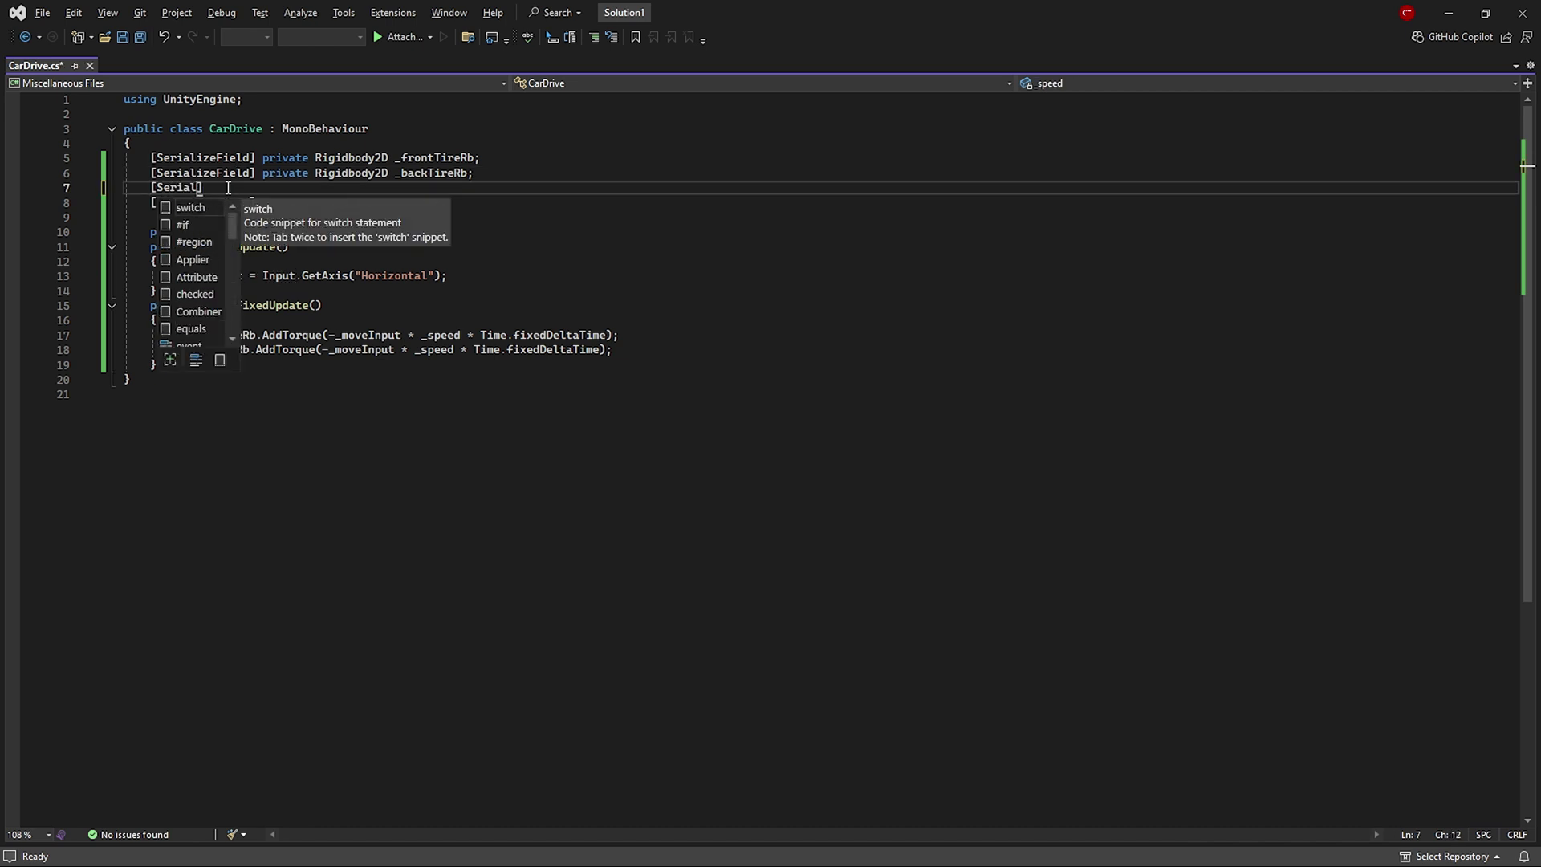
type("izeField] private ")
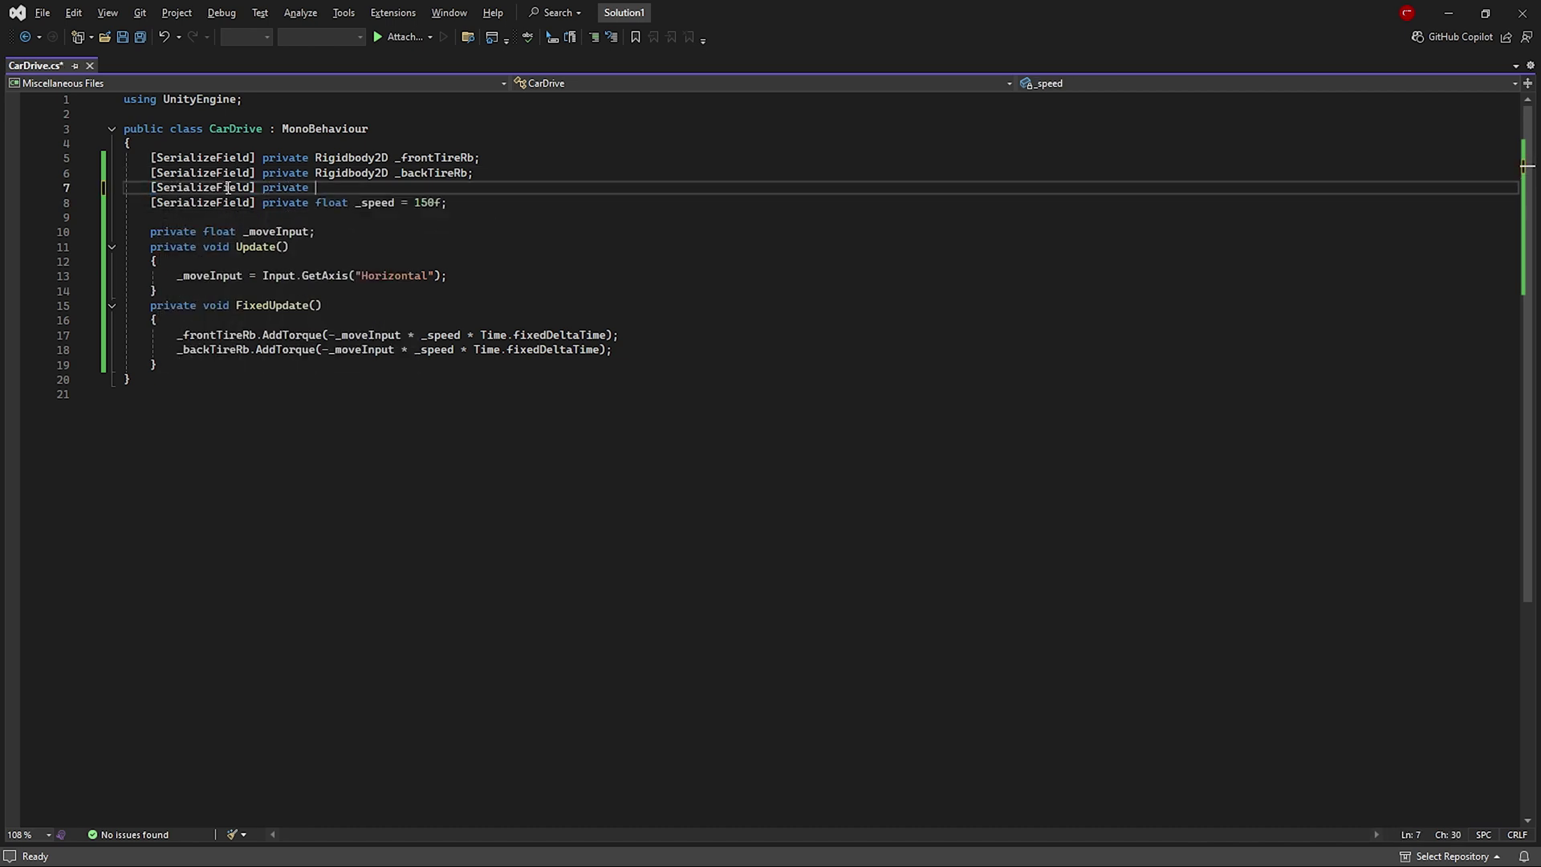
type("Rigidbody2D _car")
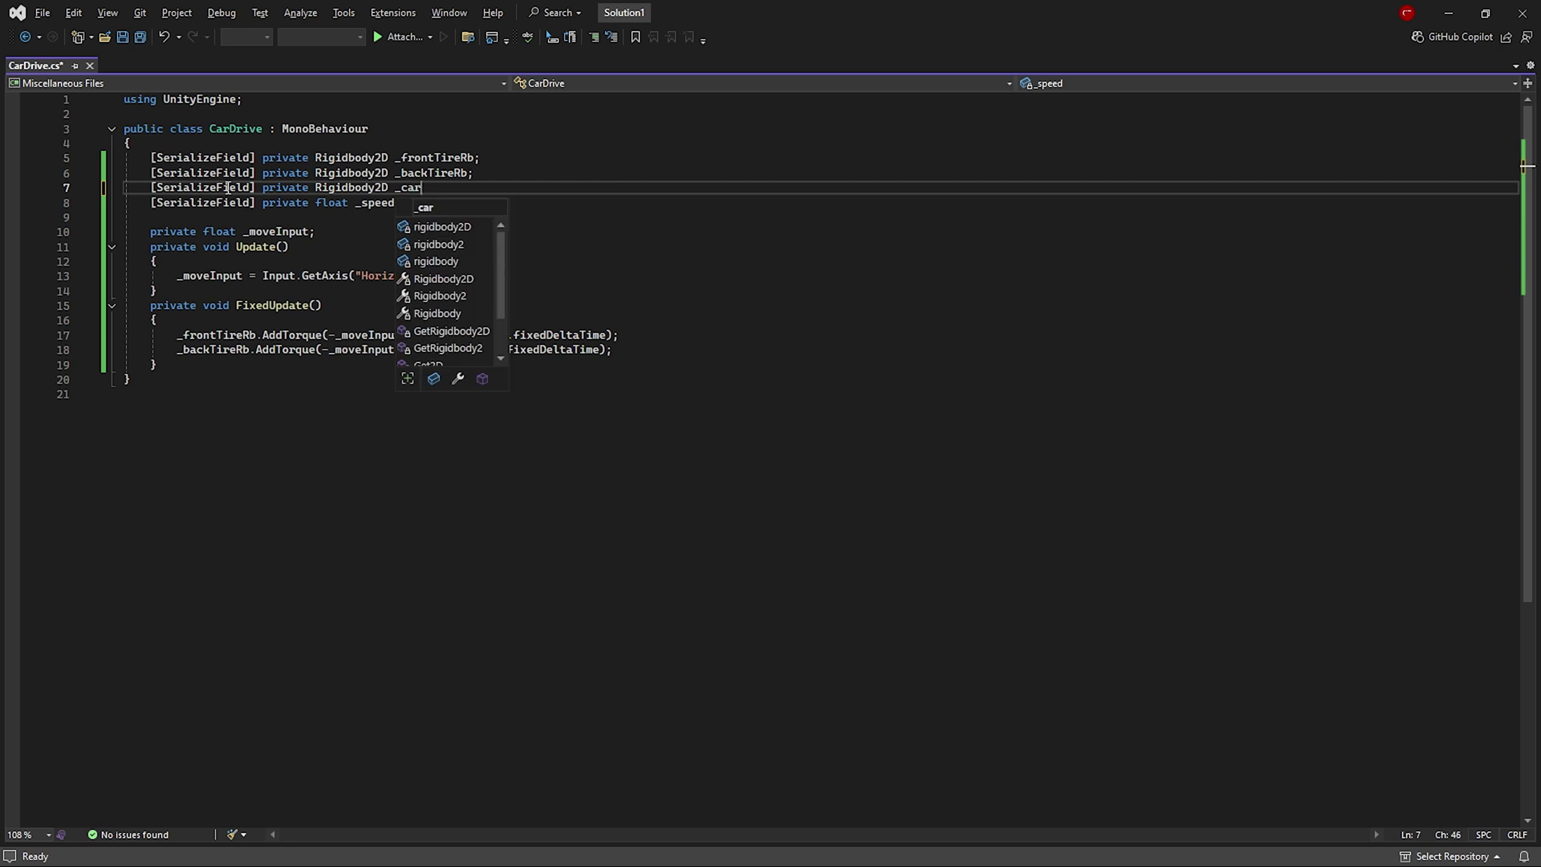
type("Rb;")
key("Down")
key("Down")
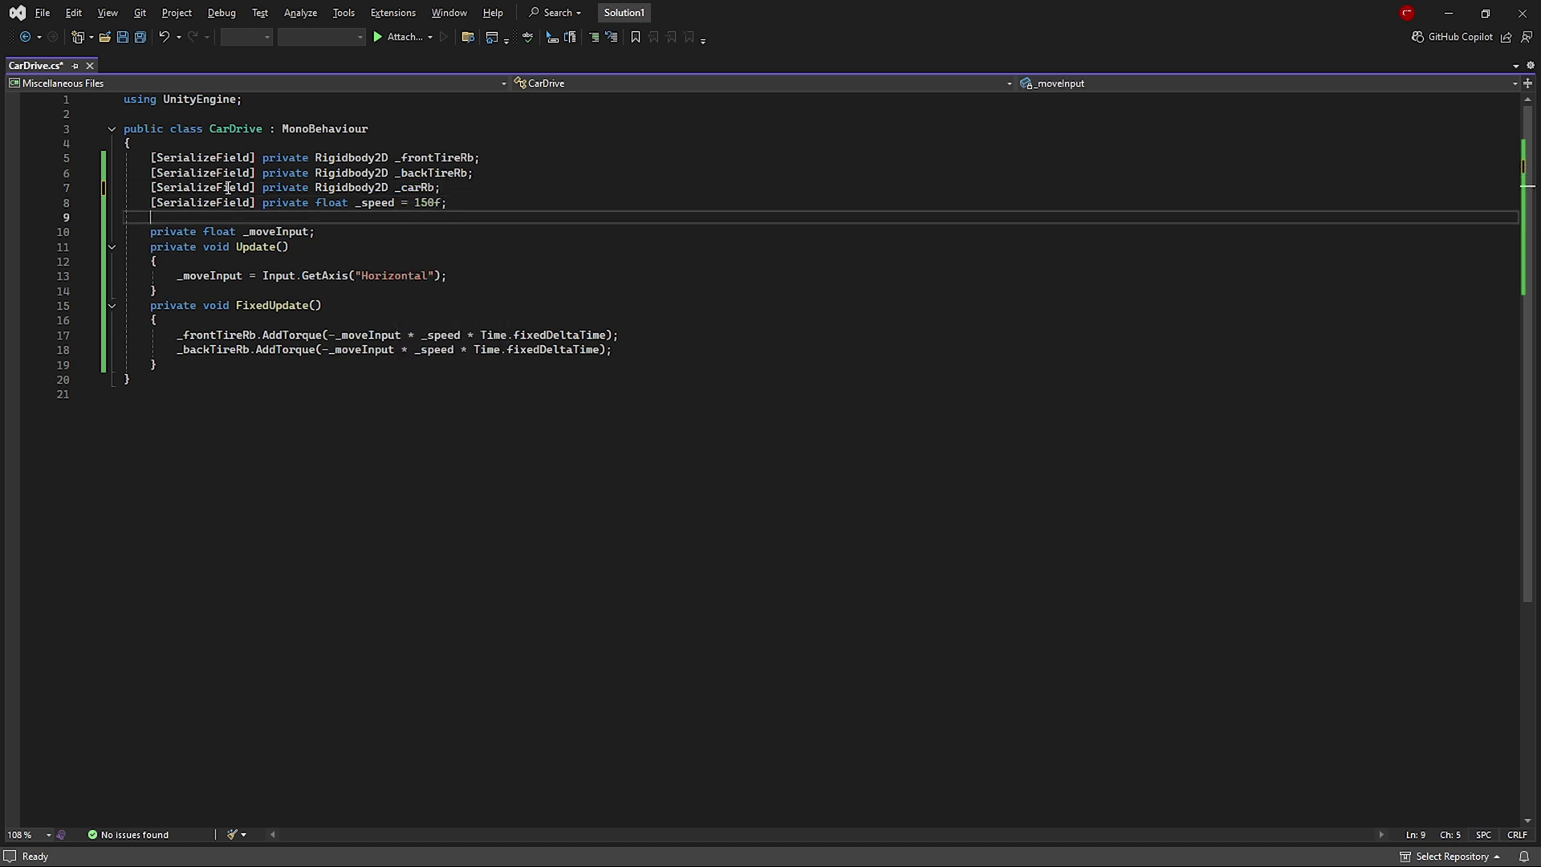
- Duplicate the _speed field as a serialized private float _rotationSpeed = 300f
key("Up")
key("ctrl+d")
left_click(362, 217)
type("rotation")
key("Delete")
type("S")
left_click_drag(487, 221, 467, 220)
type("300")
left_click(449, 263)
- Add _carRb.AddTorque(_moveInput * _rotationSpeed * Time.fixedDeltaTime) at the end of FixedUpdate and save the script
left_click(634, 367)
key("Return")
type("CarDrive")
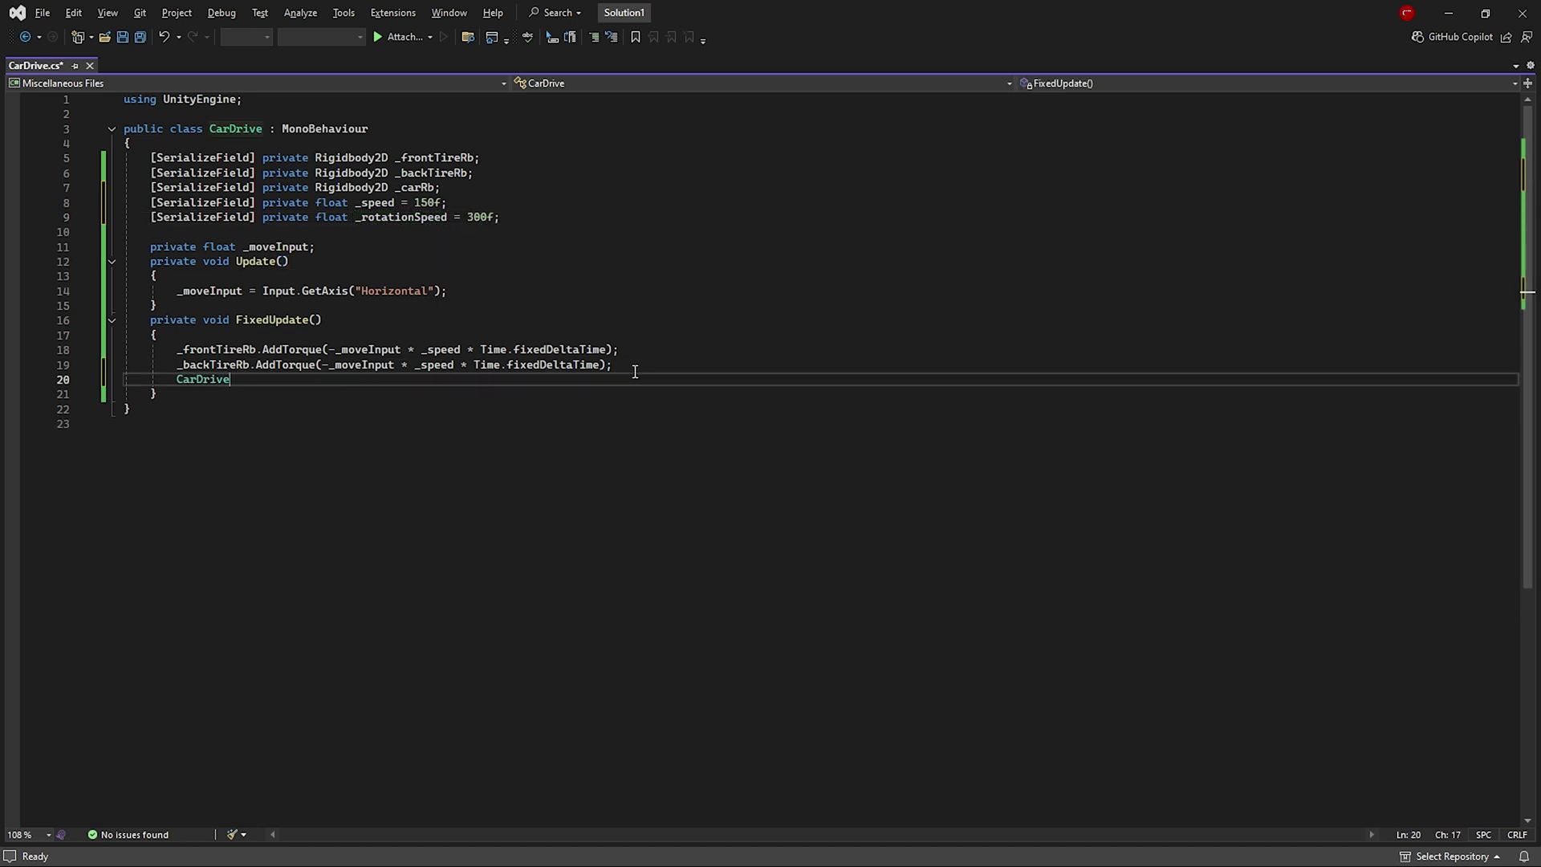
type("_carRb.AddTorque(_moveInput * _rotationSpeed * Time.fixedDeltaTime);")
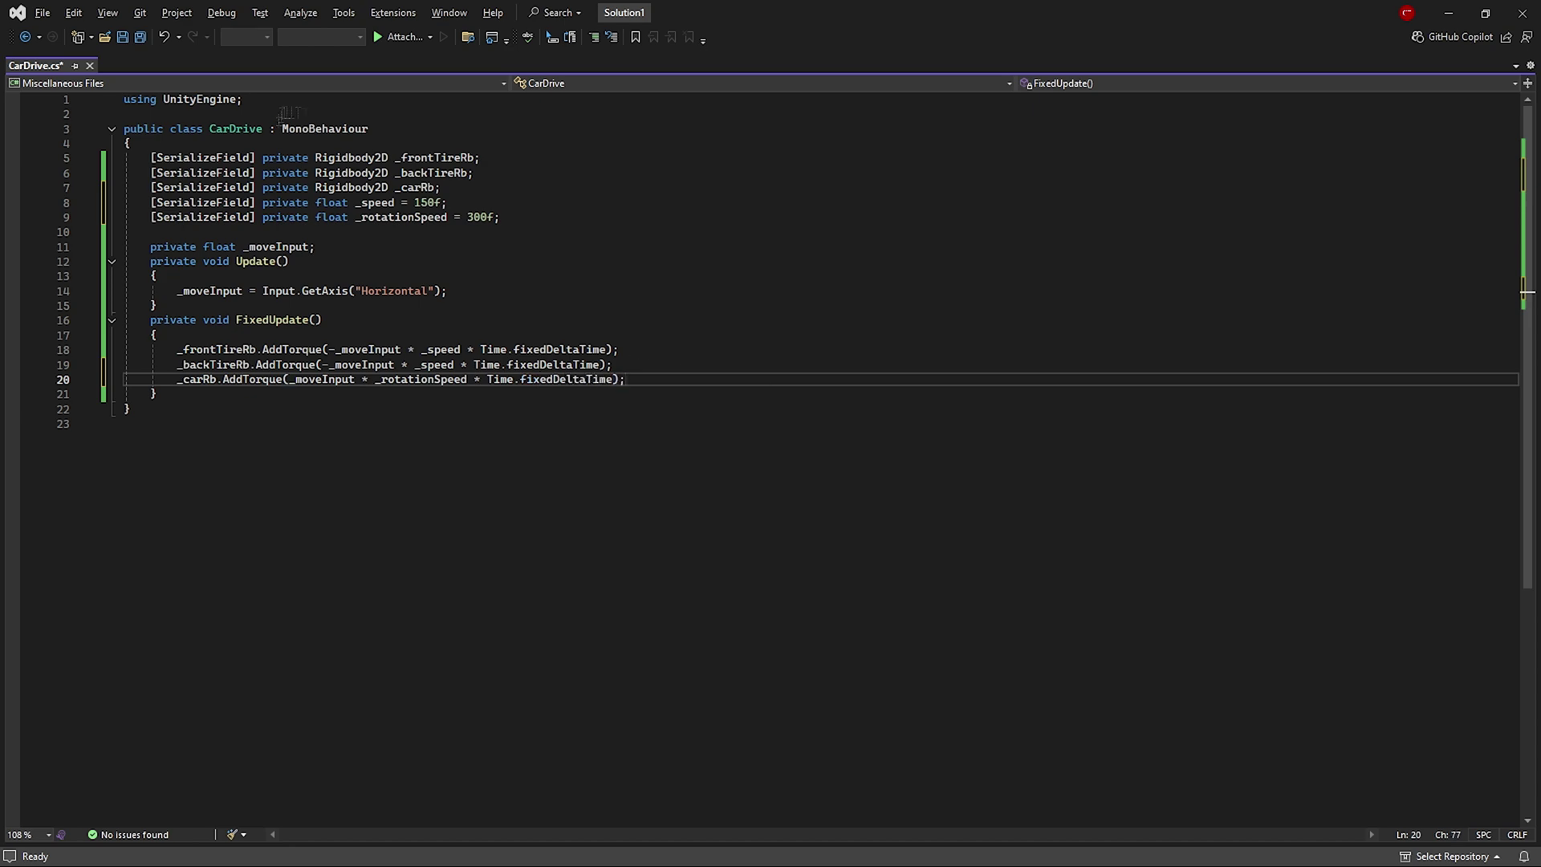
key("ctrl+s")
- Switch to Unity and assign Vehicule to the Car Drive script's Car Rb field
key("alt+Tab")
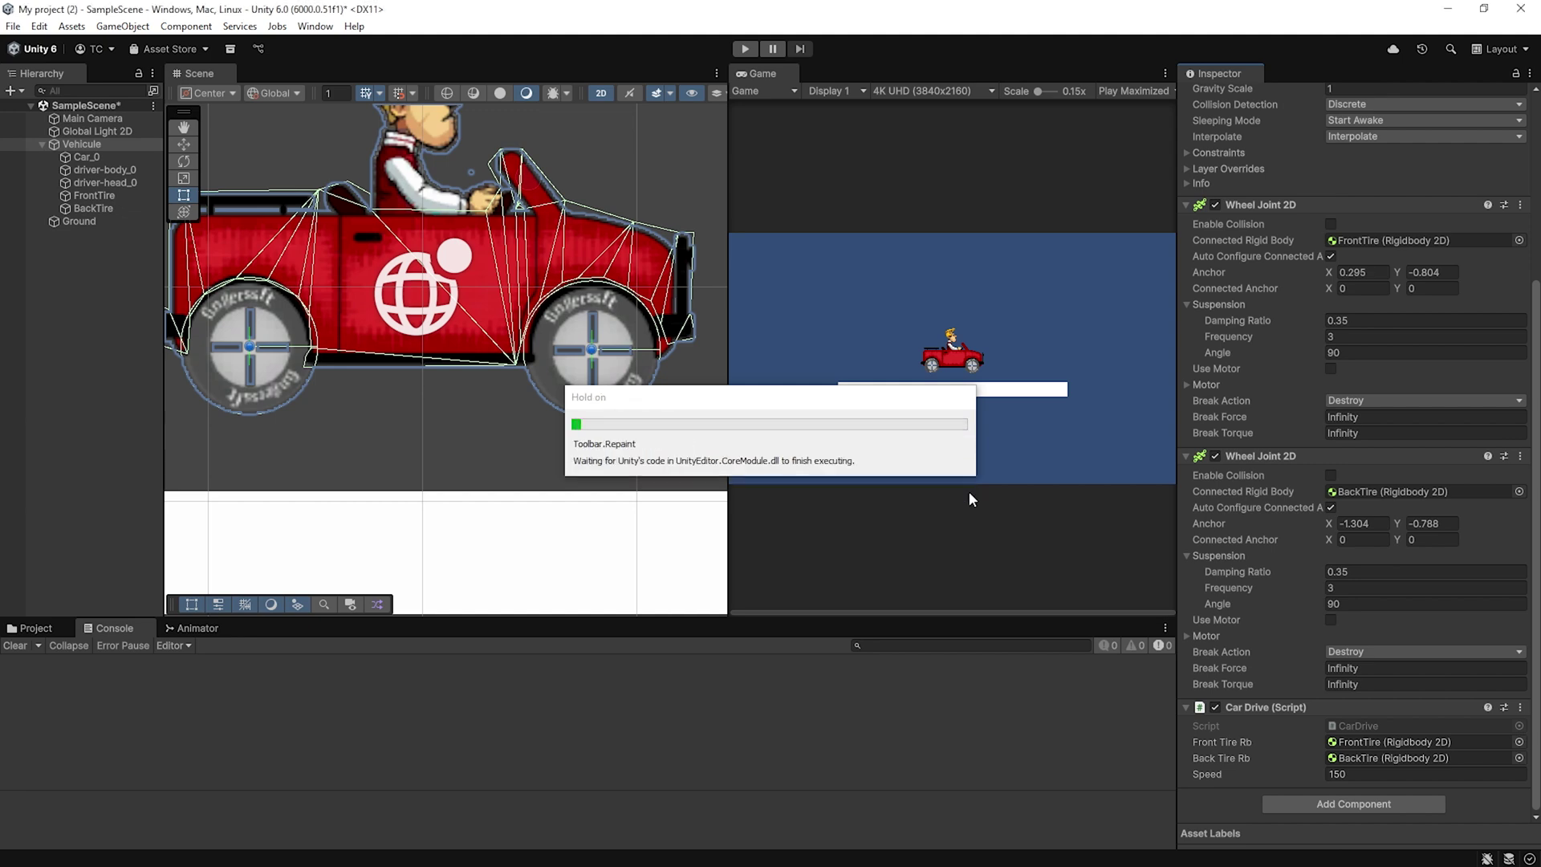
scroll(1360, 580, "down", 3)
scroll(1360, 578, "down", 5)
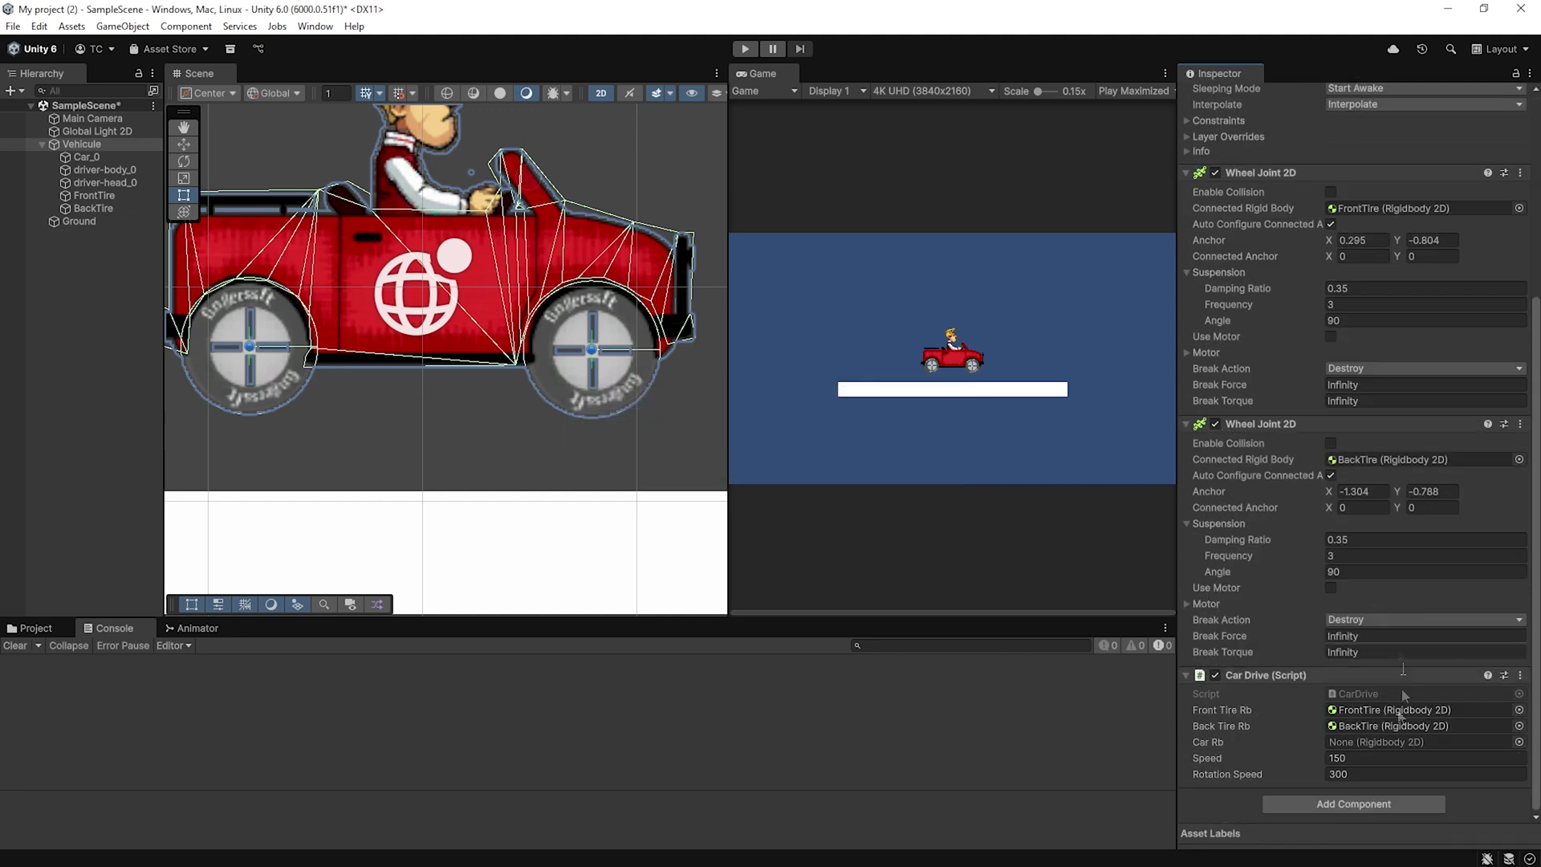
left_click_drag(72, 144, 1369, 744)
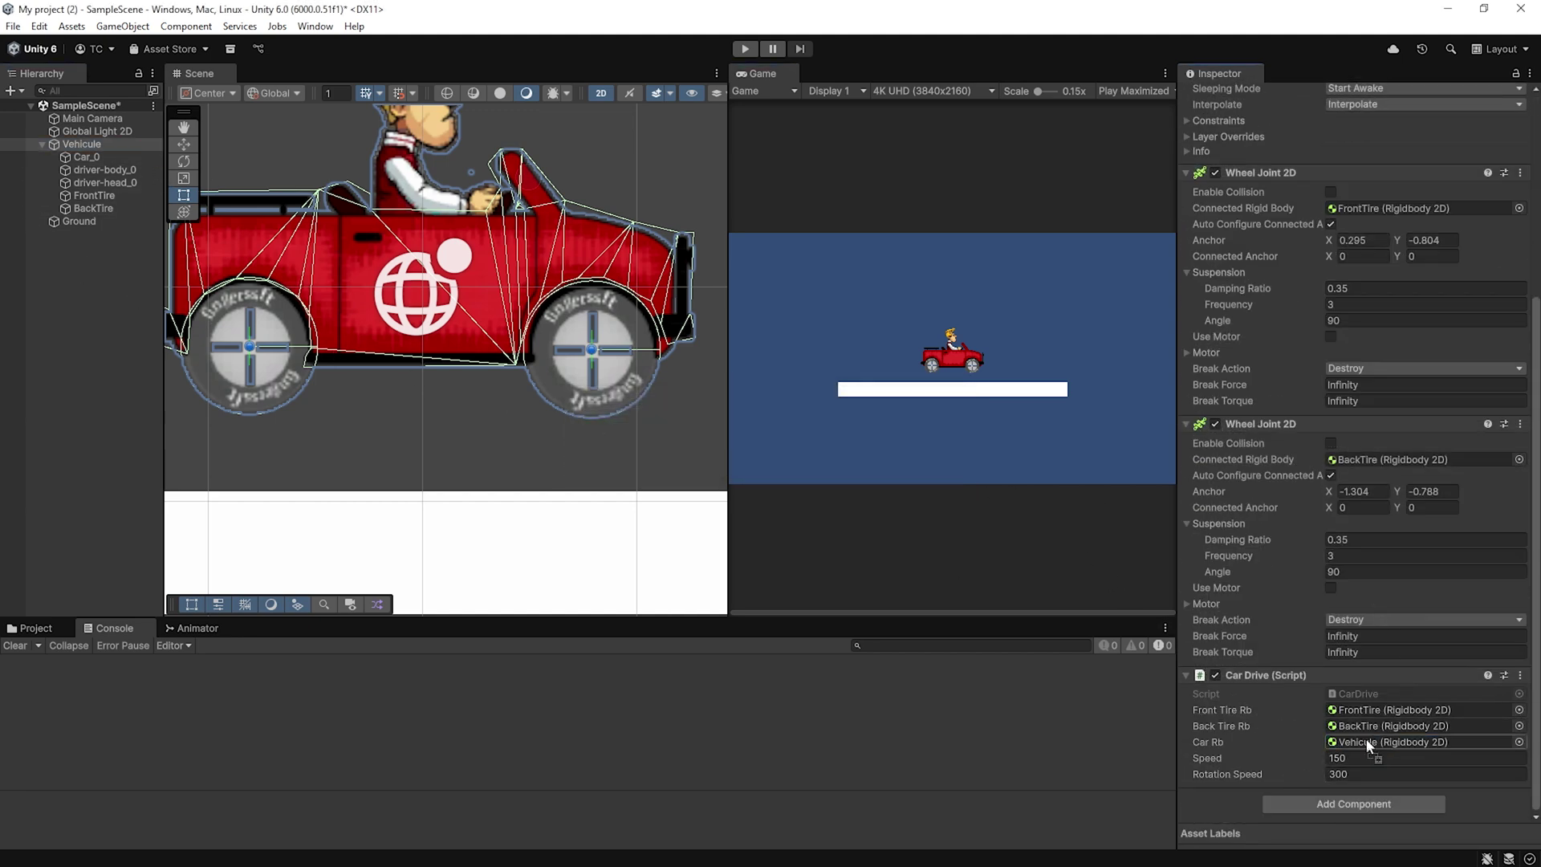
- Run the game to test driving with the car's rotation torque, and stop play mode
left_click(742, 49)
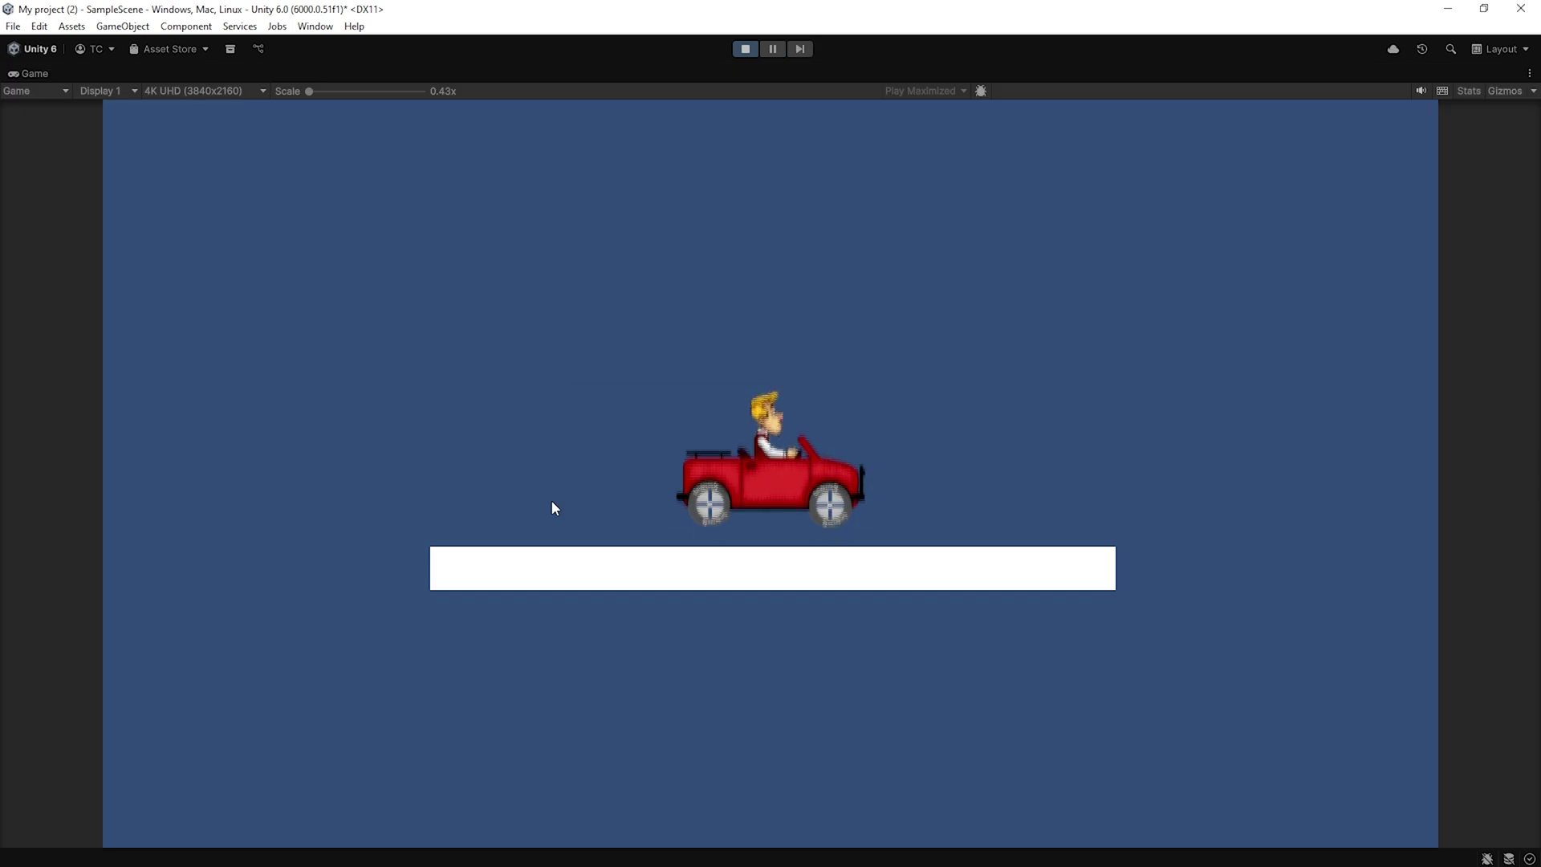
key("d")
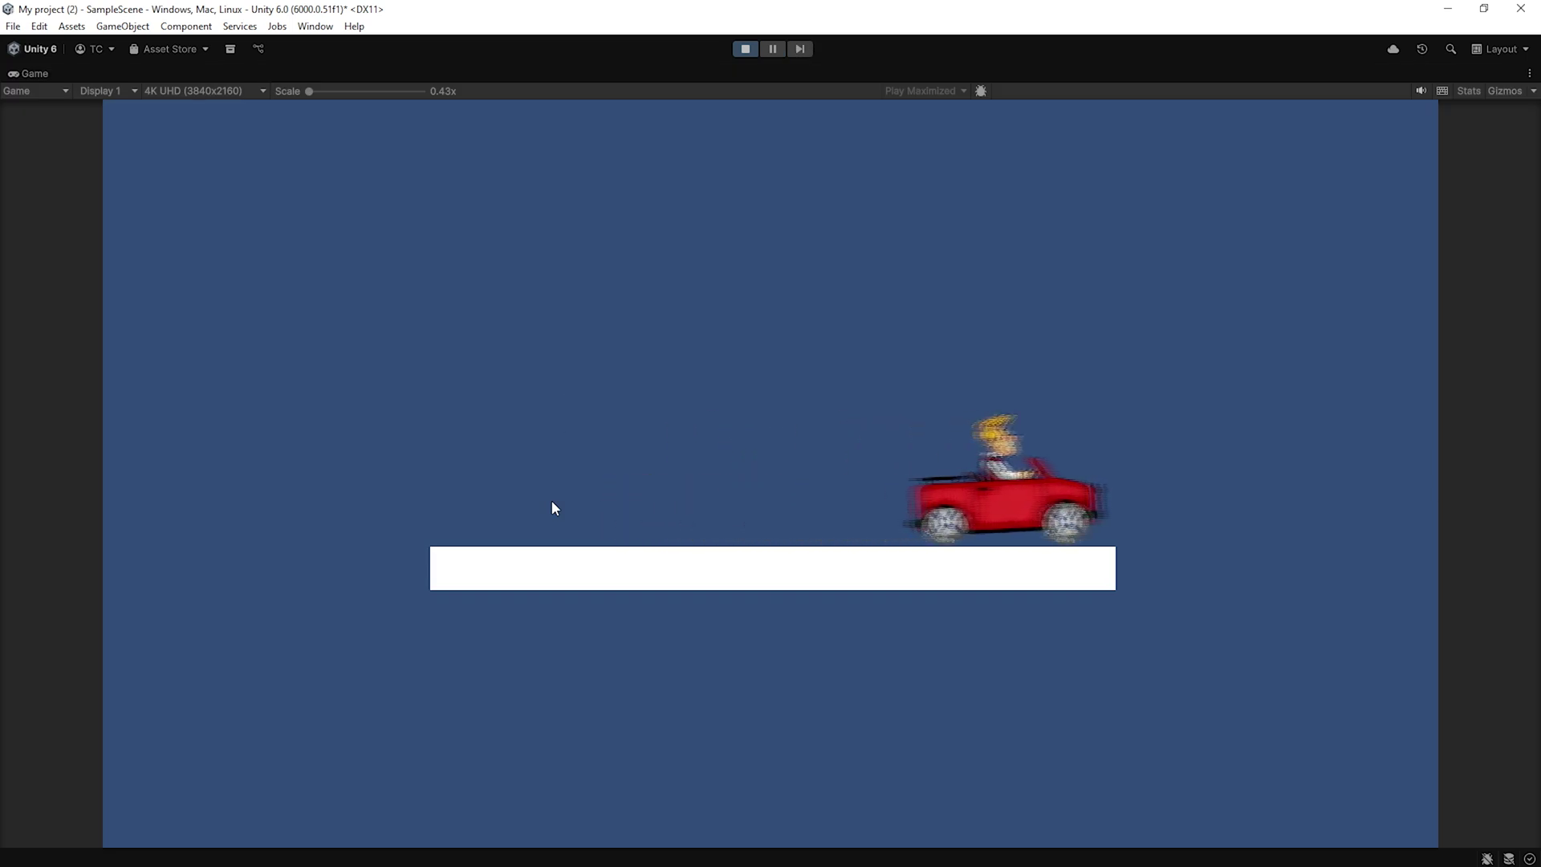
left_click(744, 49)
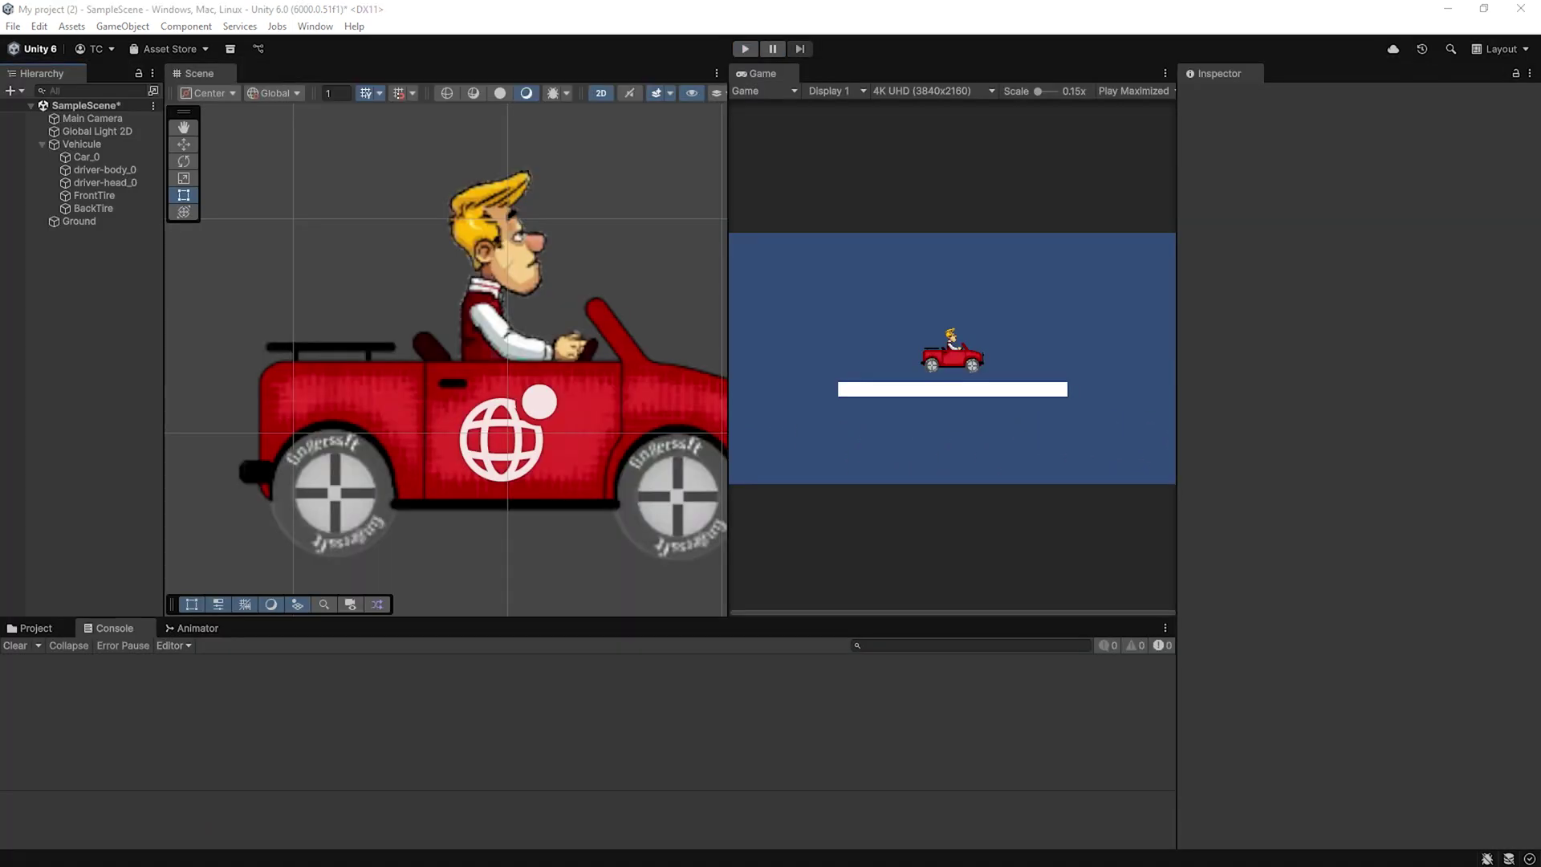
- Add a Capsule Collider 2D to driver-body_0 and fit it around the torso, about 0.21 by 0.44 in size
left_click(504, 334)
left_click(1405, 495)
left_click(1366, 572)
left_click(1337, 459)
left_click_drag(595, 340, 509, 342)
left_click_drag(479, 409, 502, 329)
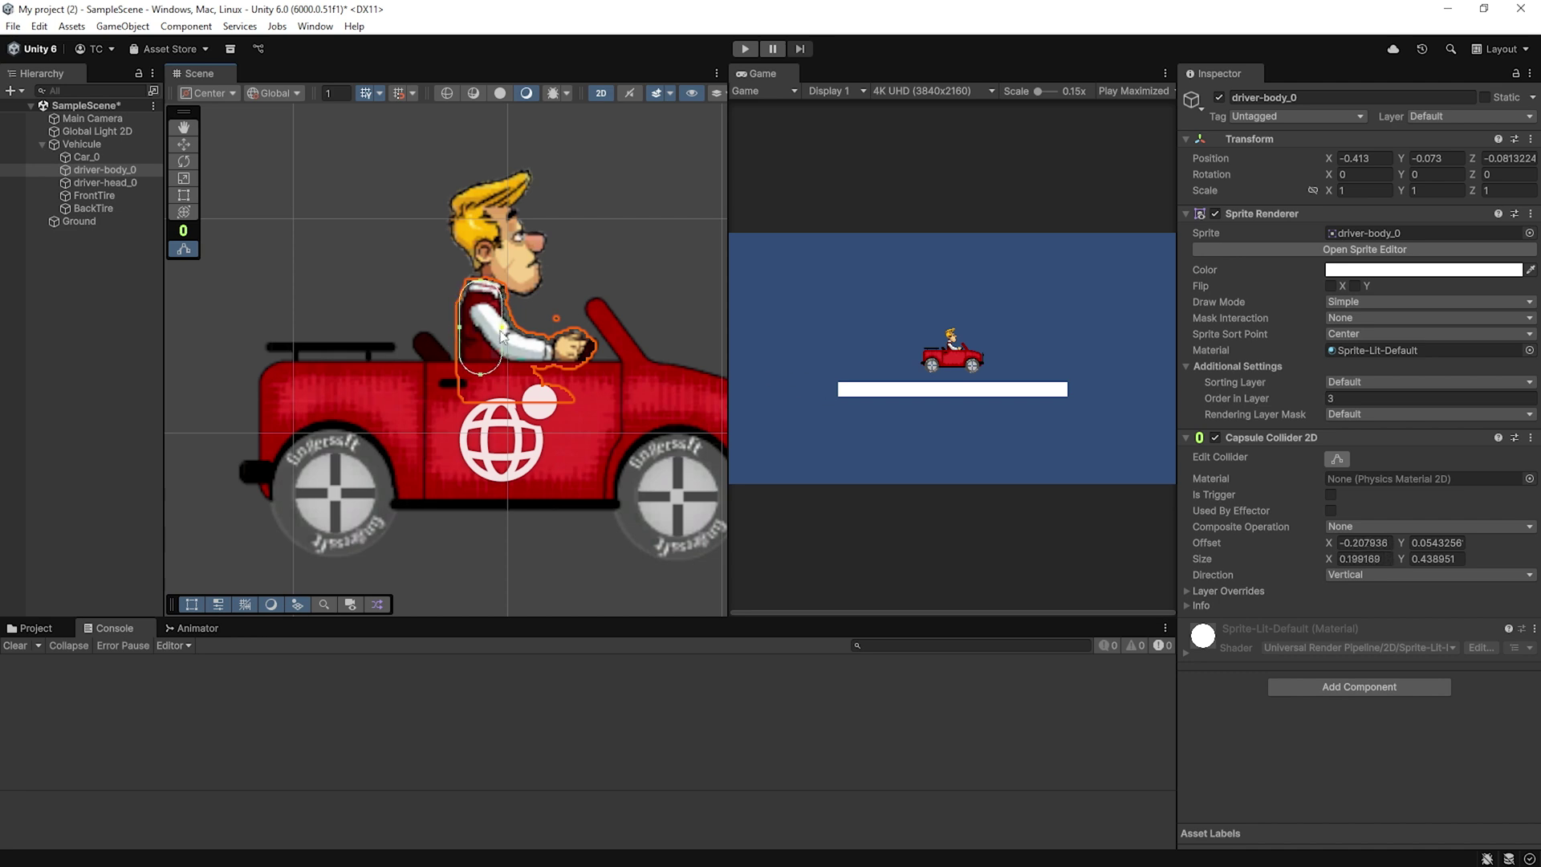
- Add a Circle Collider 2D to driver-head_0
left_click(105, 182)
left_click(1337, 499)
type("circle")
left_click(1326, 554)
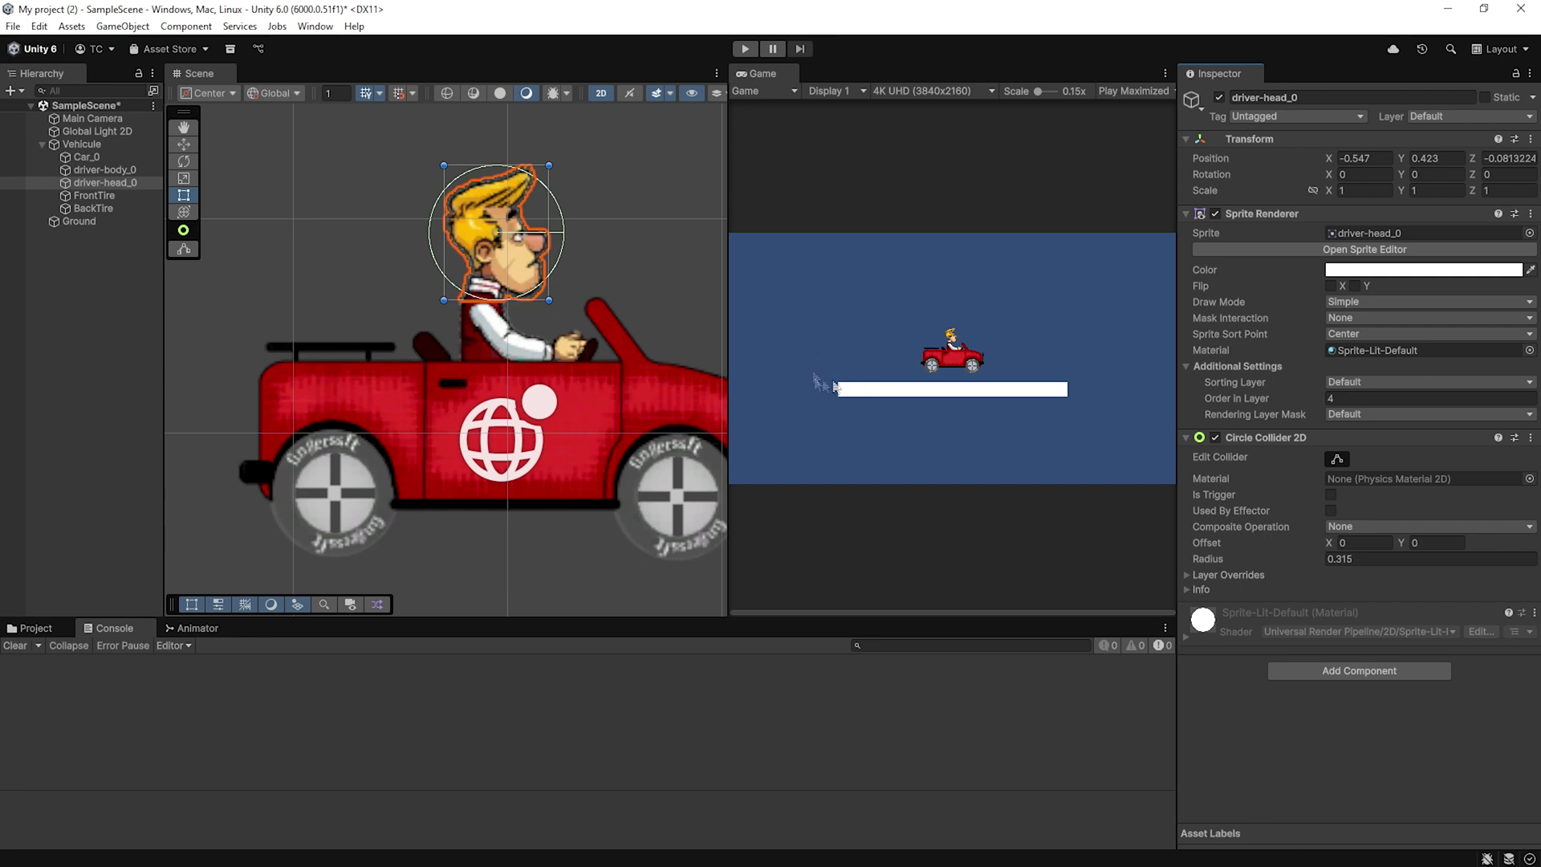
- Add a Hinge Joint 2D to driver-head_0
left_click(1364, 671)
type("hing")
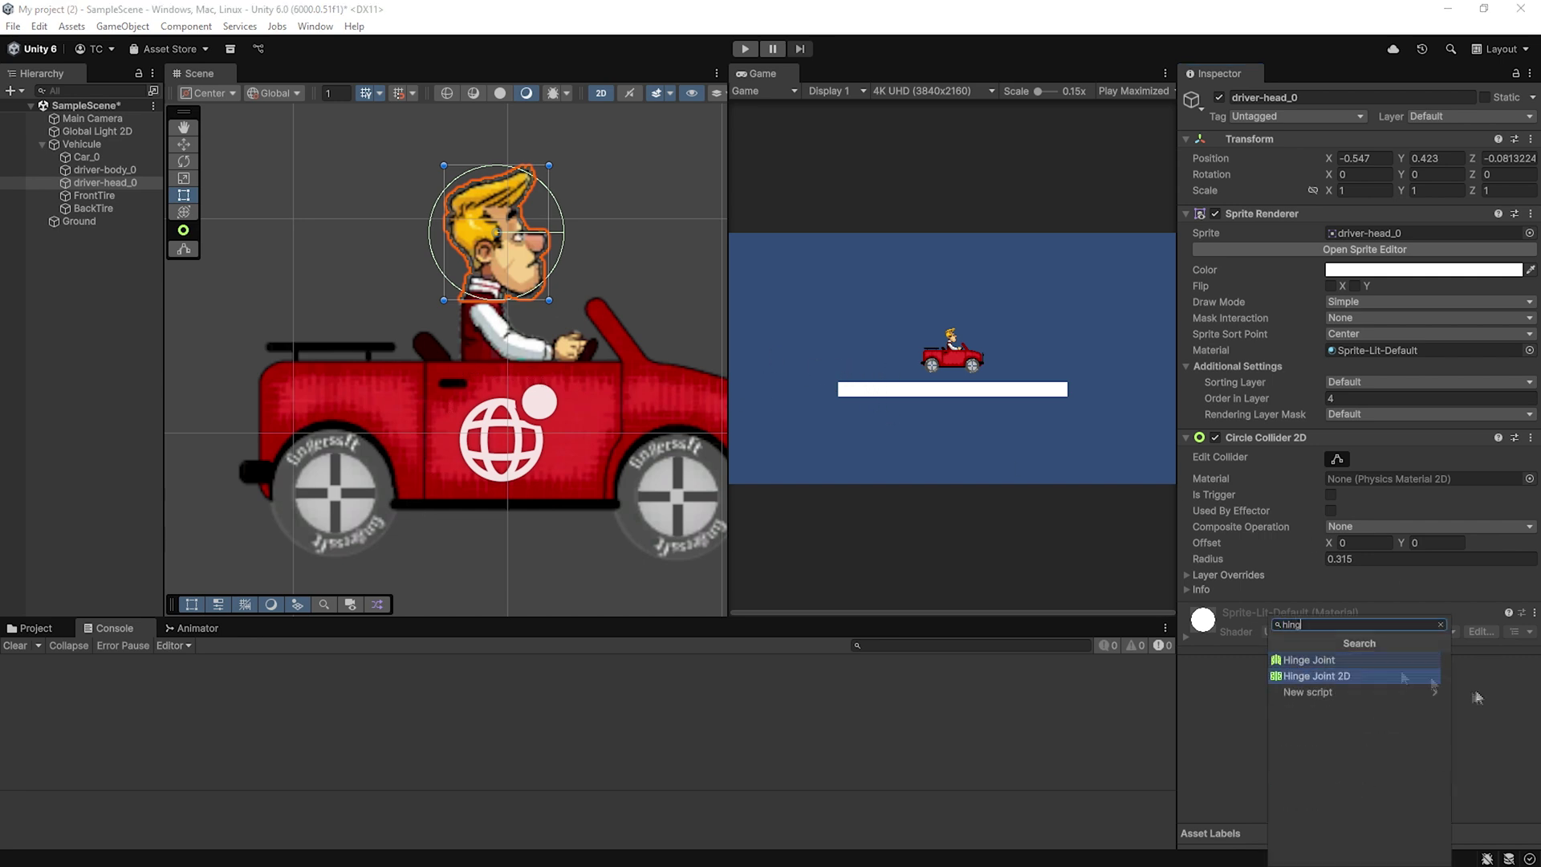
left_click(1367, 684)
- Set driver-head_0's Rigidbody 2D to mass 0.5 and gravity scale -0.1
scroll(1438, 509, "down", 4)
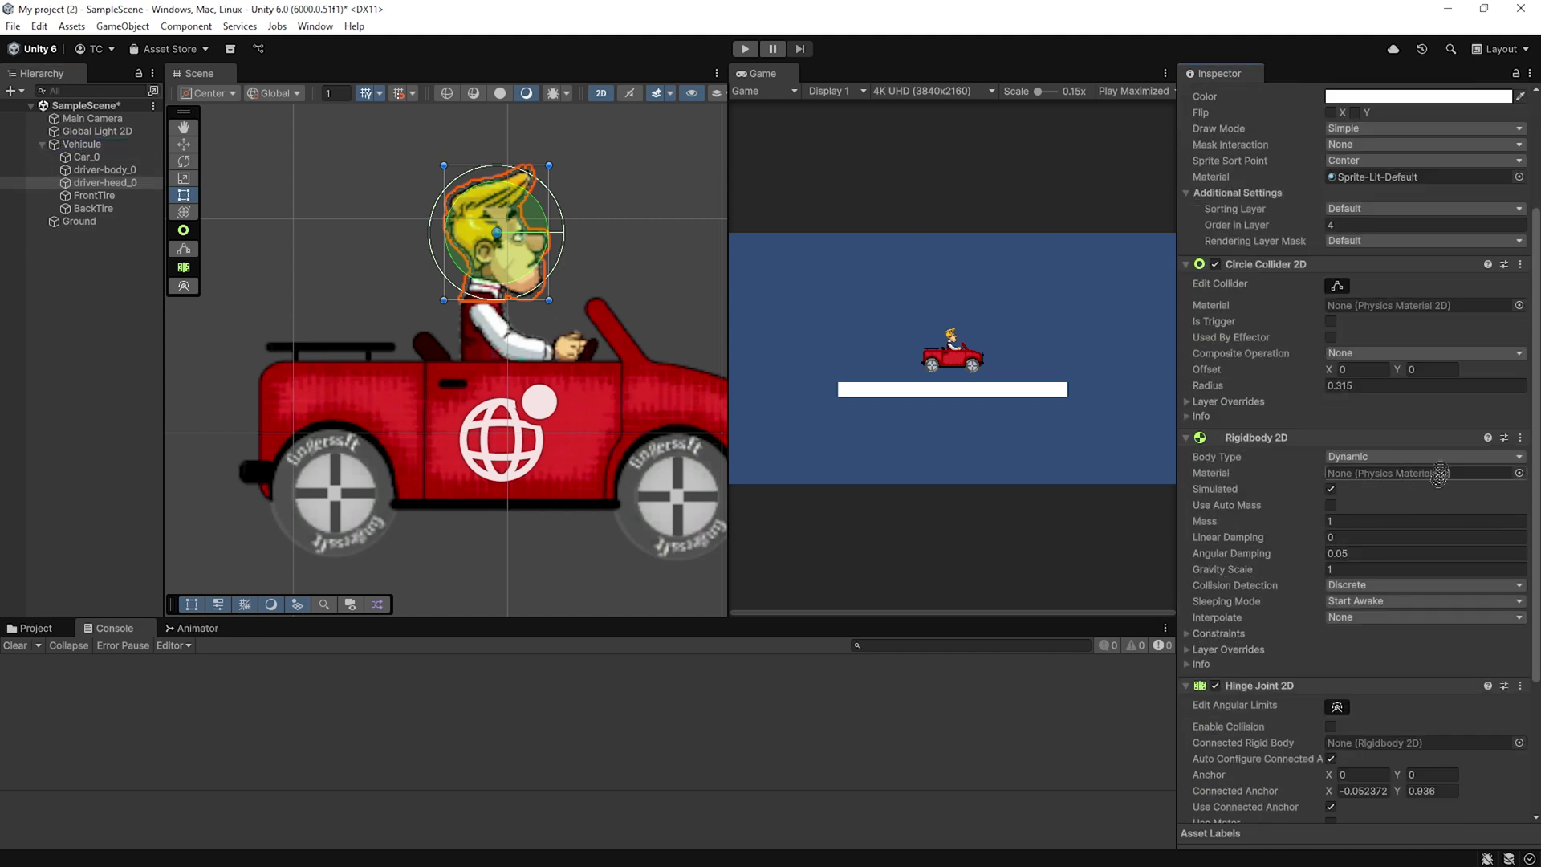
left_click(97, 182)
left_click(88, 157)
left_click(94, 183)
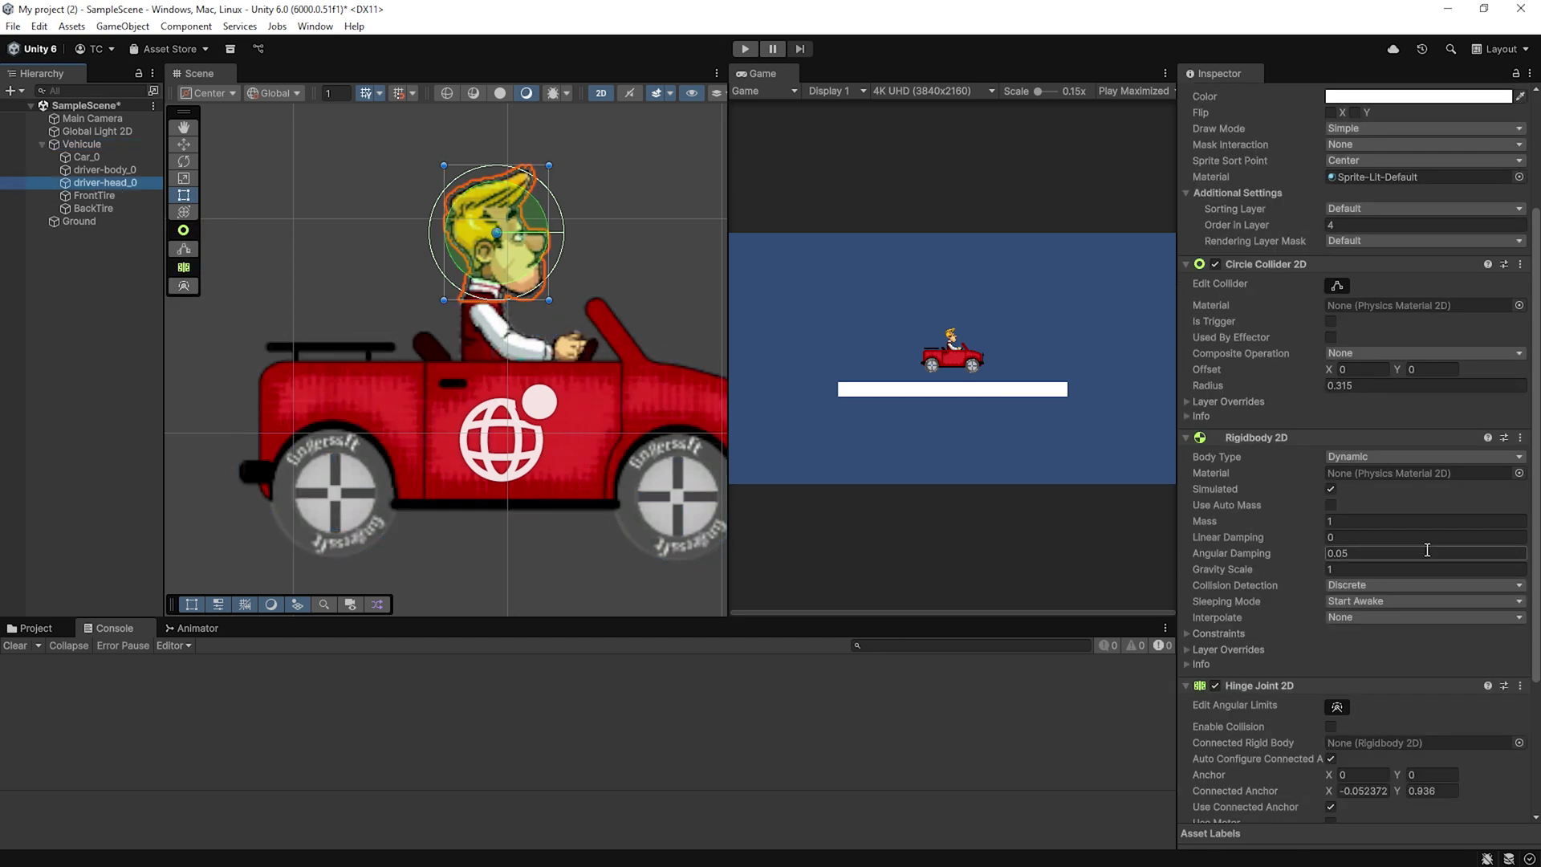
scroll(1465, 538, "down", 2)
left_click(1253, 439)
type("0.5")
left_click(1342, 482)
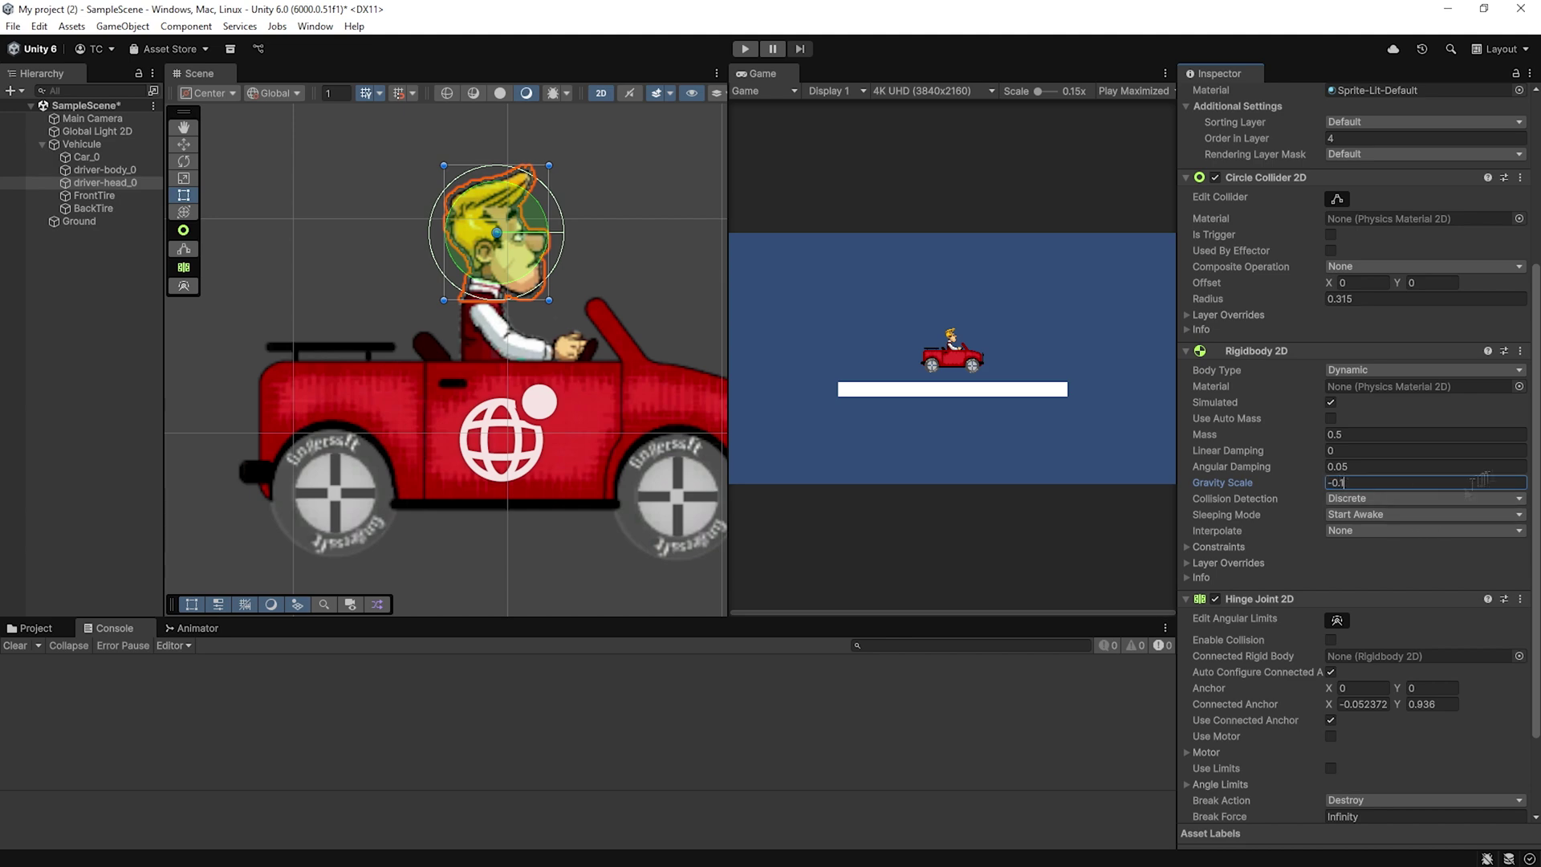
- Connect driver-head_0's Hinge Joint 2D to the Vehicule rigid body and enable its angle limits
scroll(1457, 477, "down", 1)
scroll(1502, 441, "down", 2)
left_click_drag(83, 144, 1398, 547)
left_click(1331, 657)
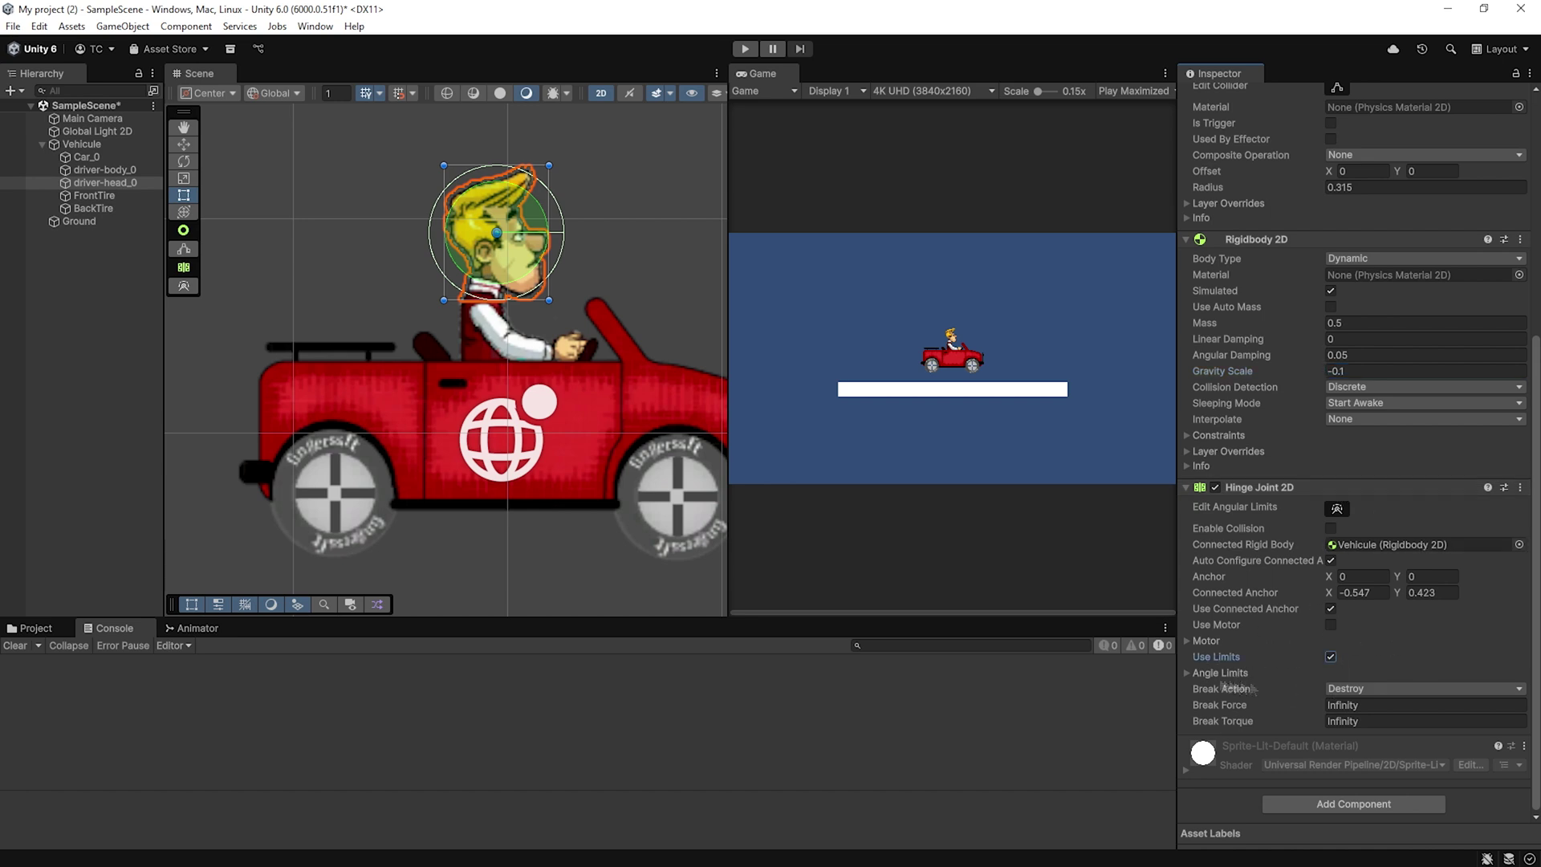
- Set the head hinge's lower angle to -30 and upper angle to 30
left_click(1191, 674)
left_click(1357, 690)
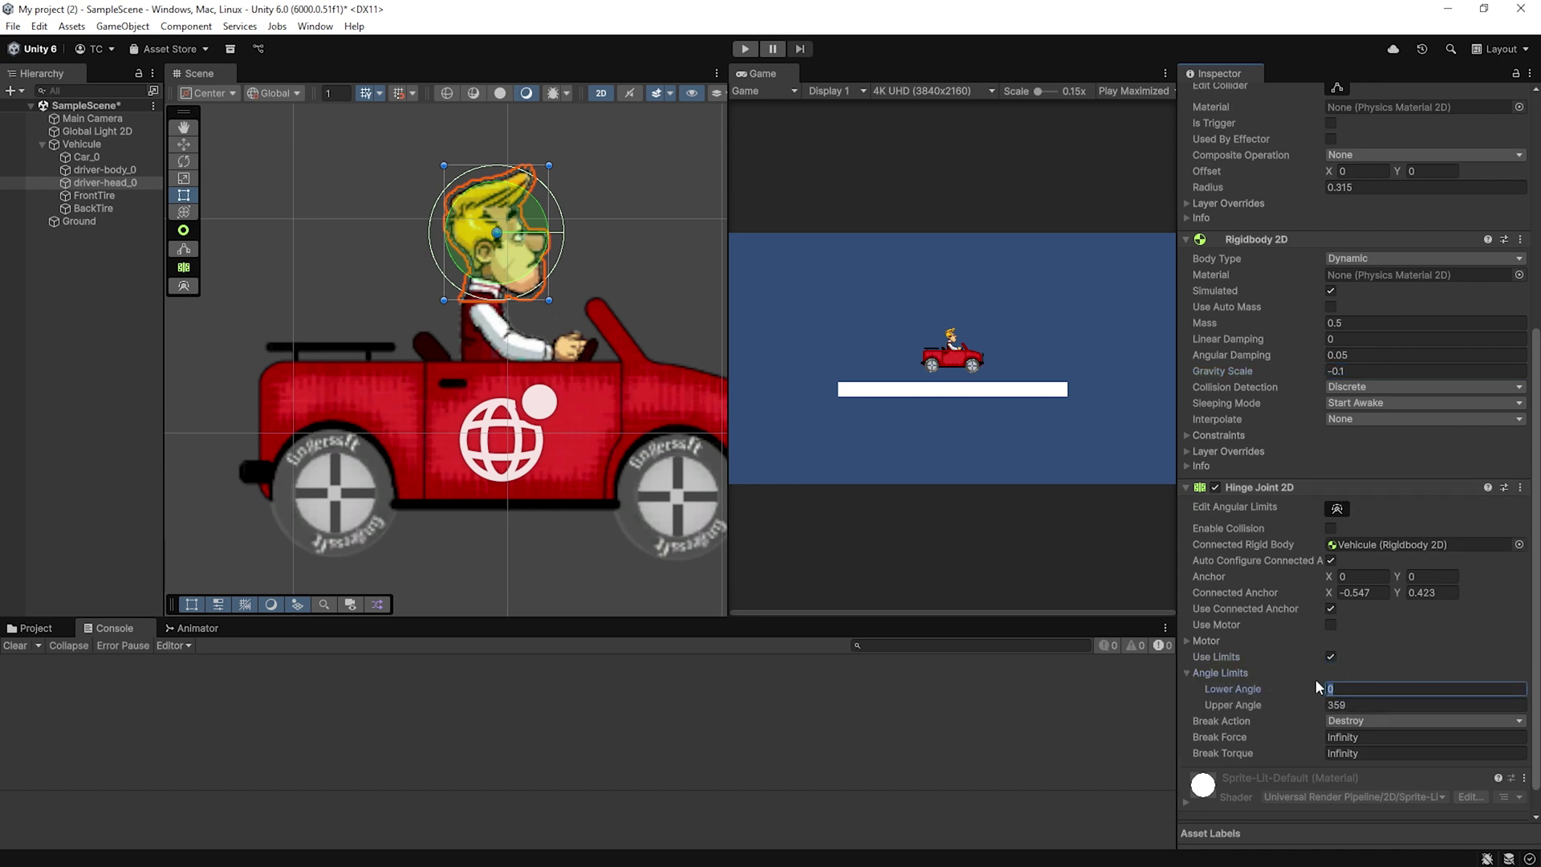
left_click(1359, 705)
type("30")
- Move the head hinge's anchor down to the driver's neck, at about X -0.045, Y -0.286
left_click_drag(498, 234, 489, 296)
key("ctrl+z")
left_click(1337, 510)
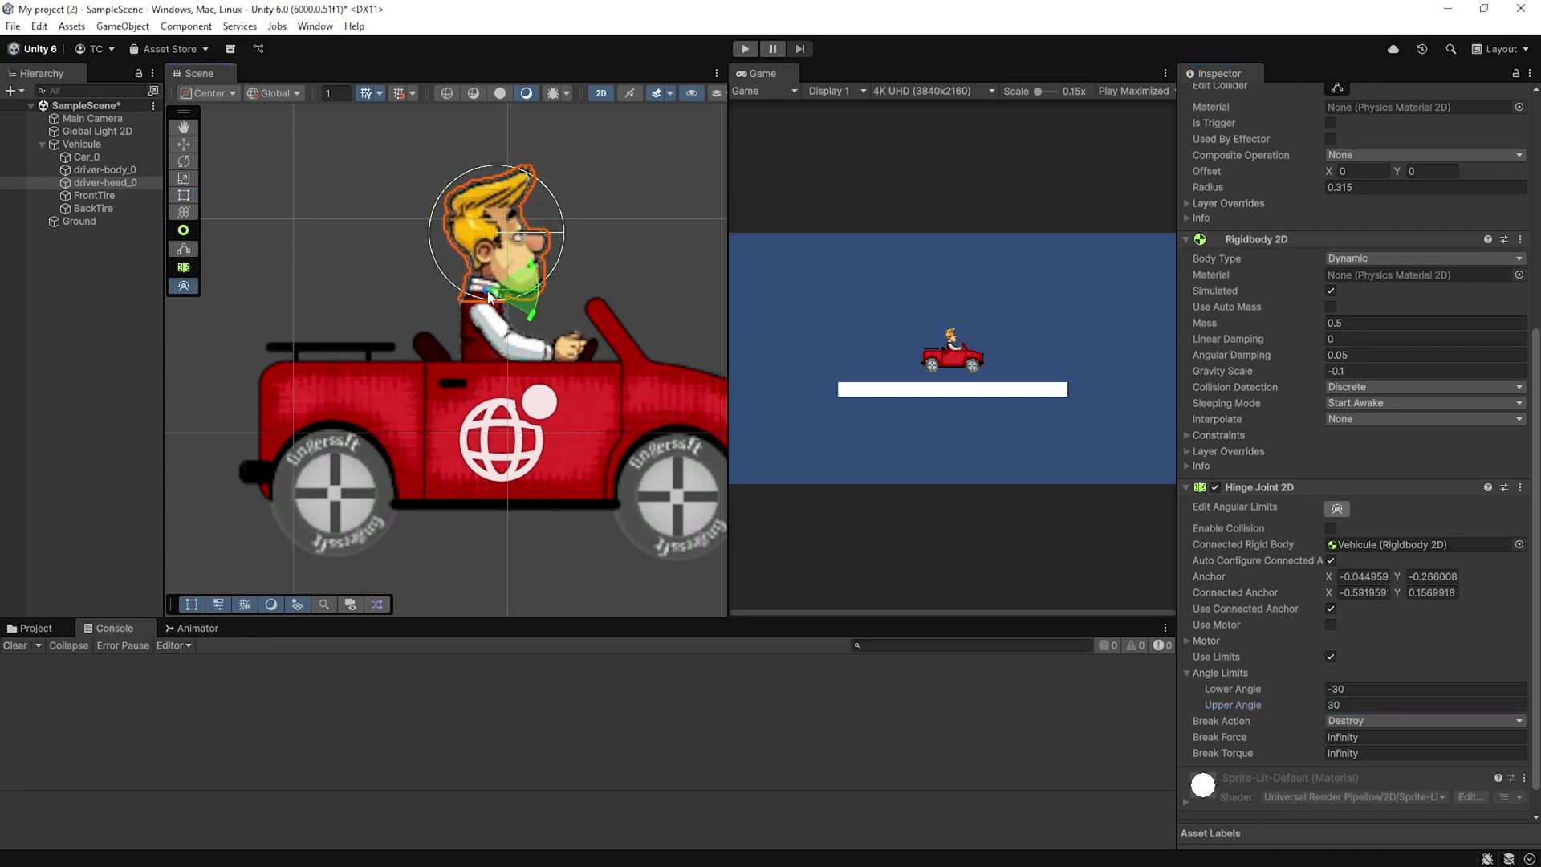
- Play-test the scene by driving the car forward and backward, and stop the game
left_click(744, 50)
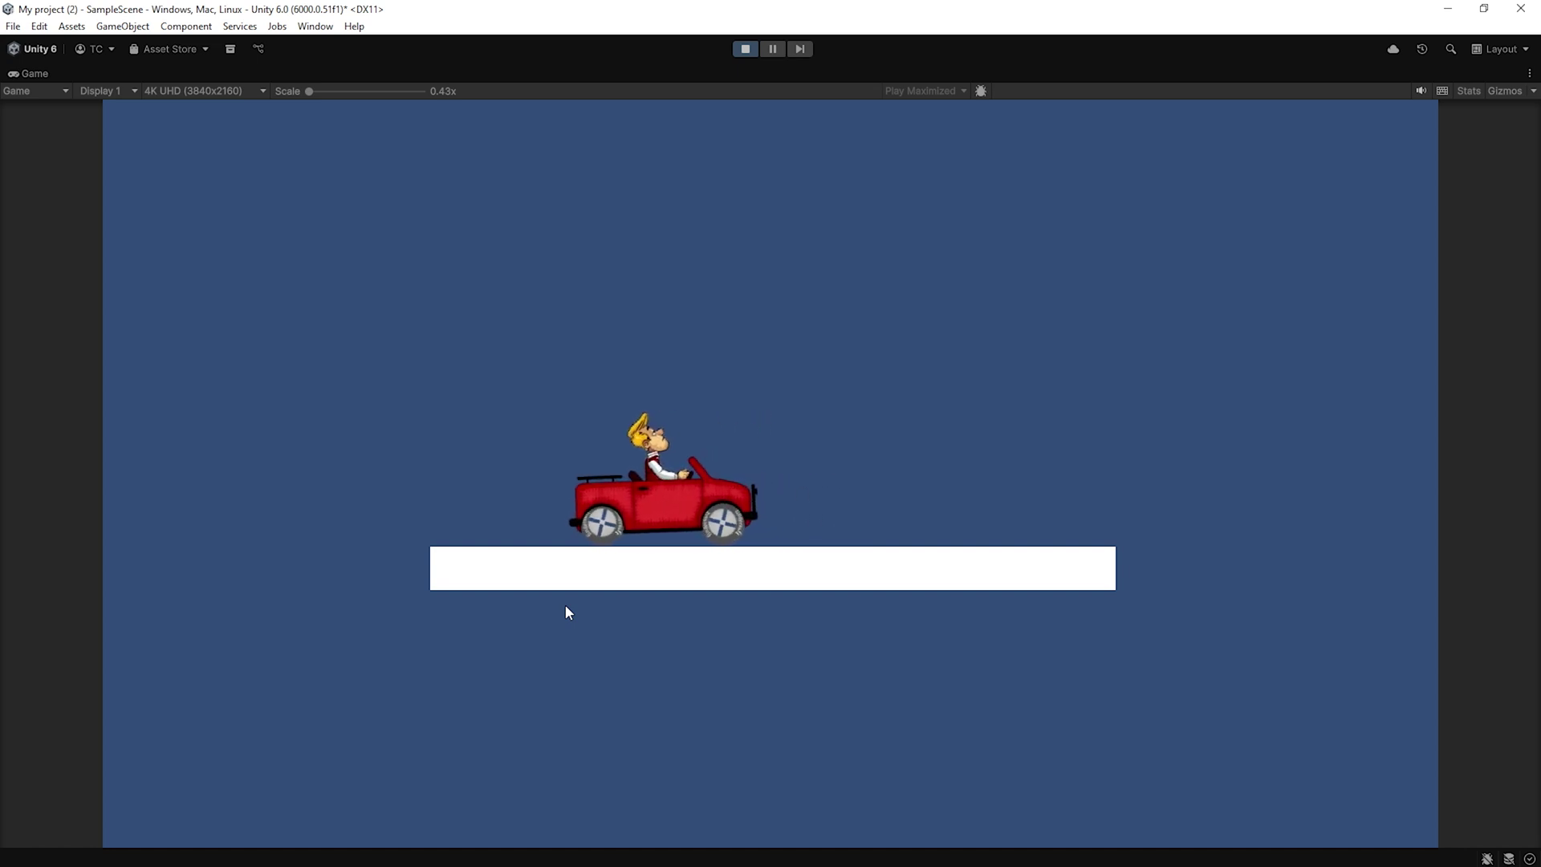
key("Right")
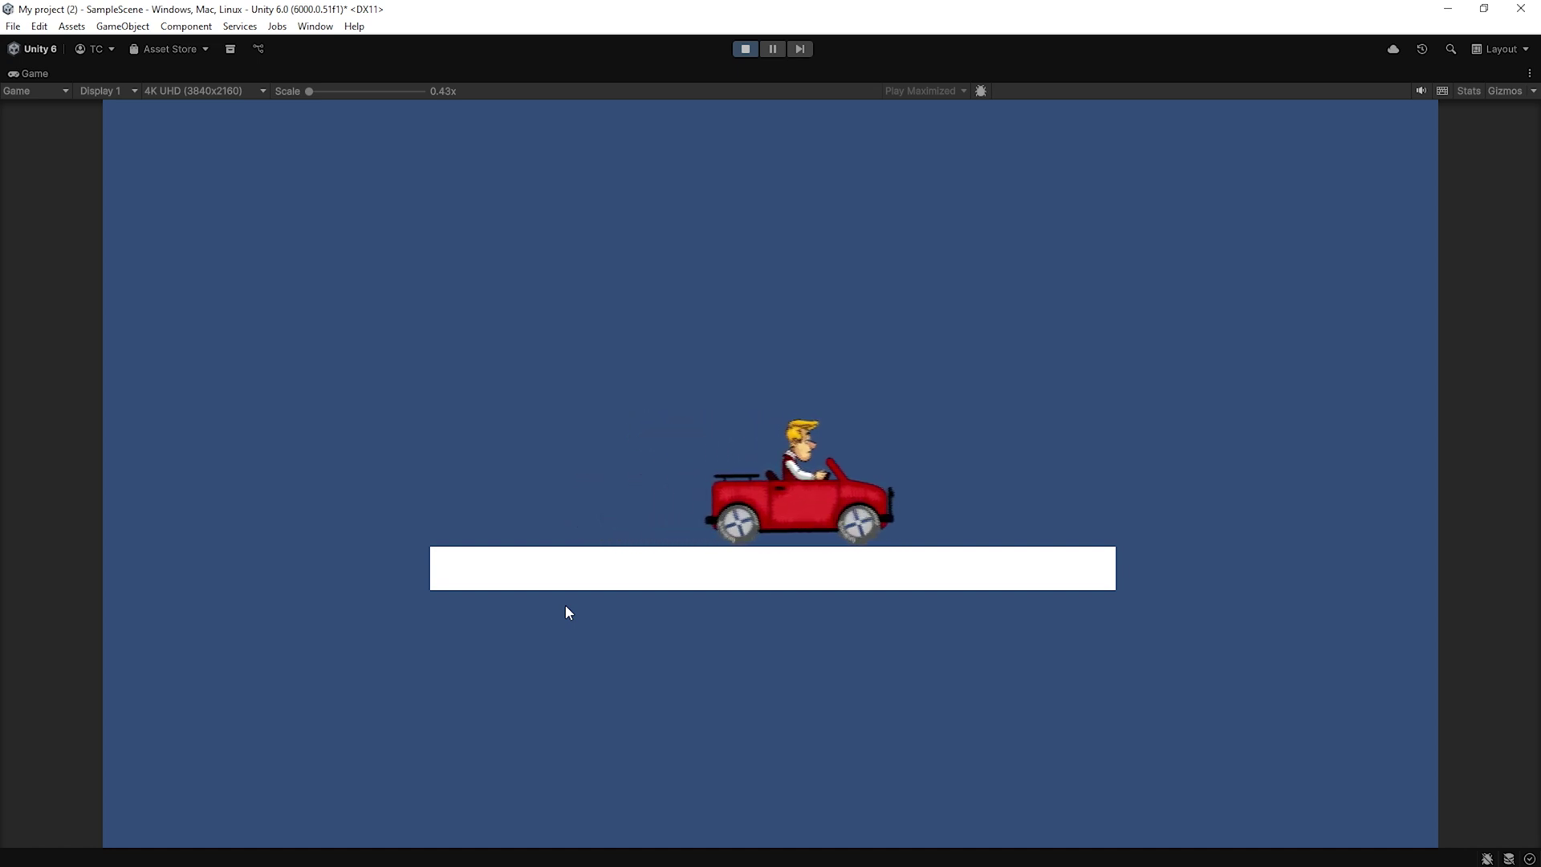
key("Left")
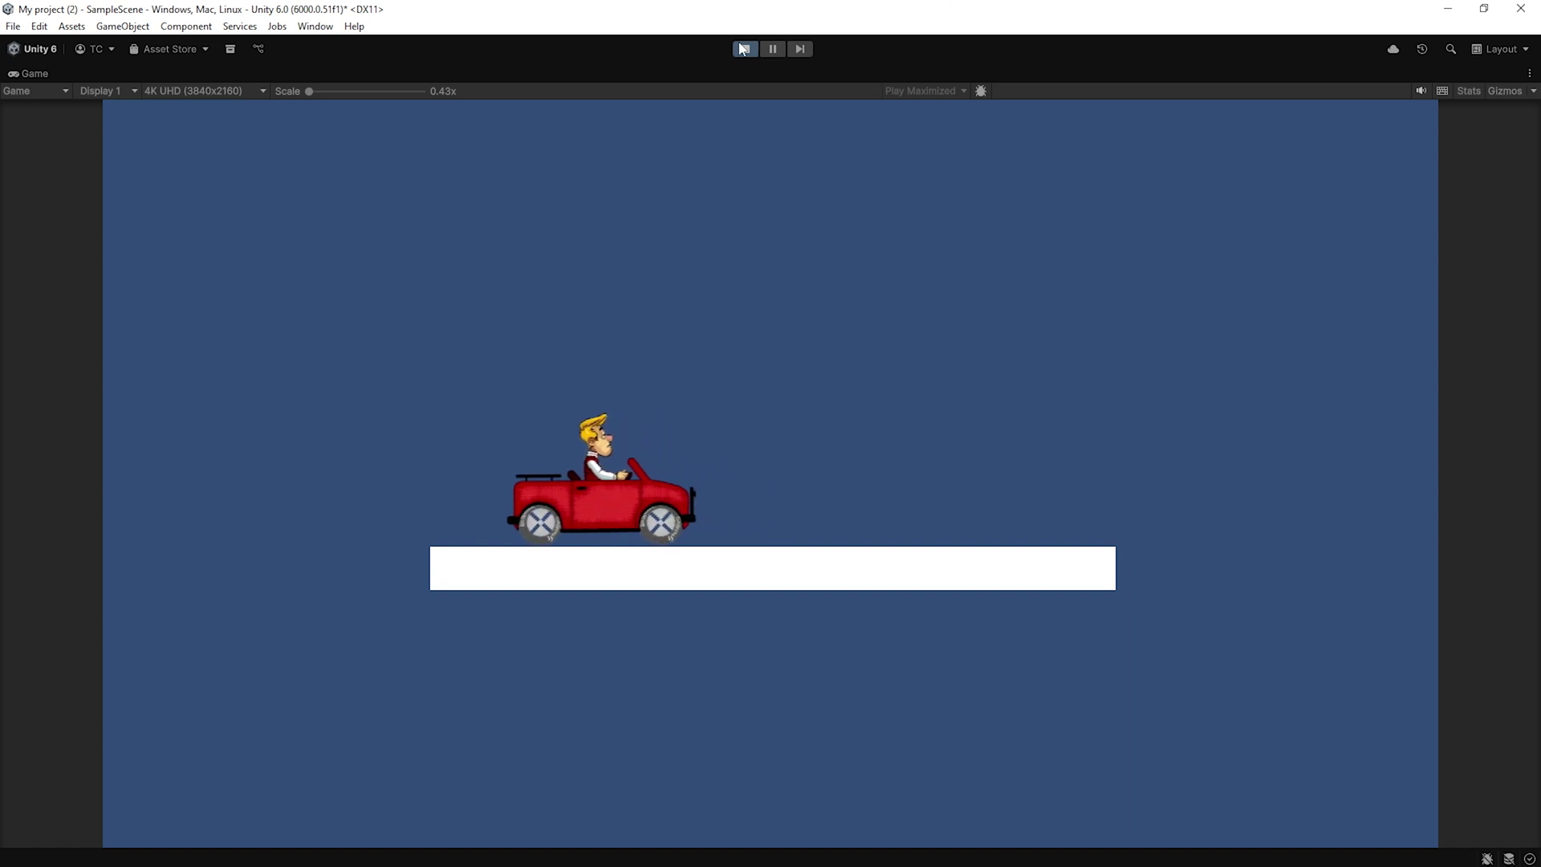
key("ctrl+p")
- Add a new script named FollowCamera to the Main Camera and open it in the code editor
left_click(92, 118)
left_click(1324, 744)
type("FollowCamera")
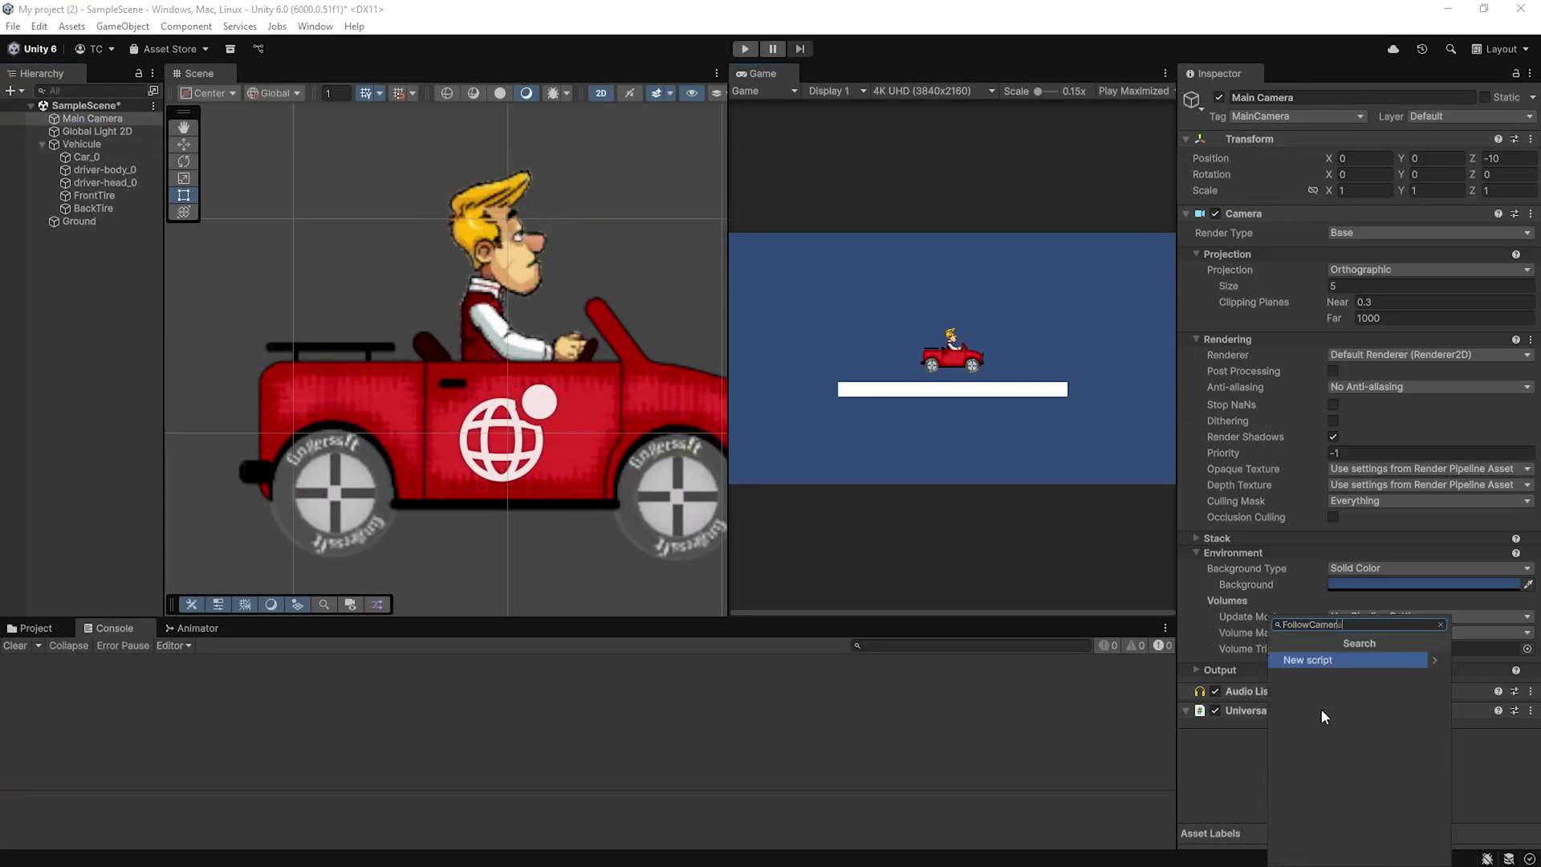
key("Return")
key("Return")
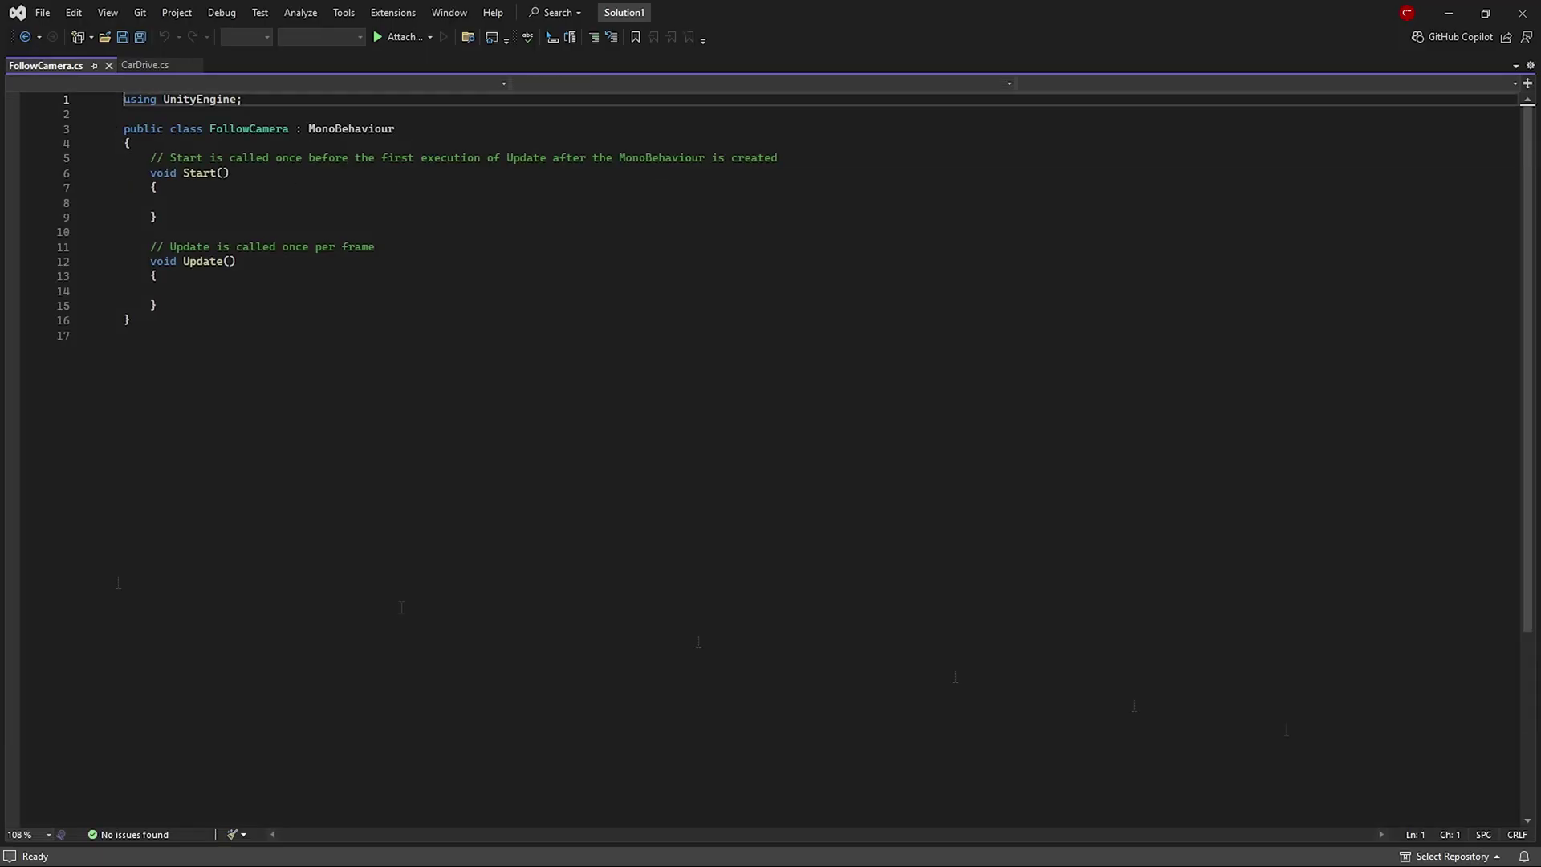
- Replace FollowCamera's default methods with public fields Transform target, float smoothSpeed = 0.125f and Vector3 offset
type("public Tr")
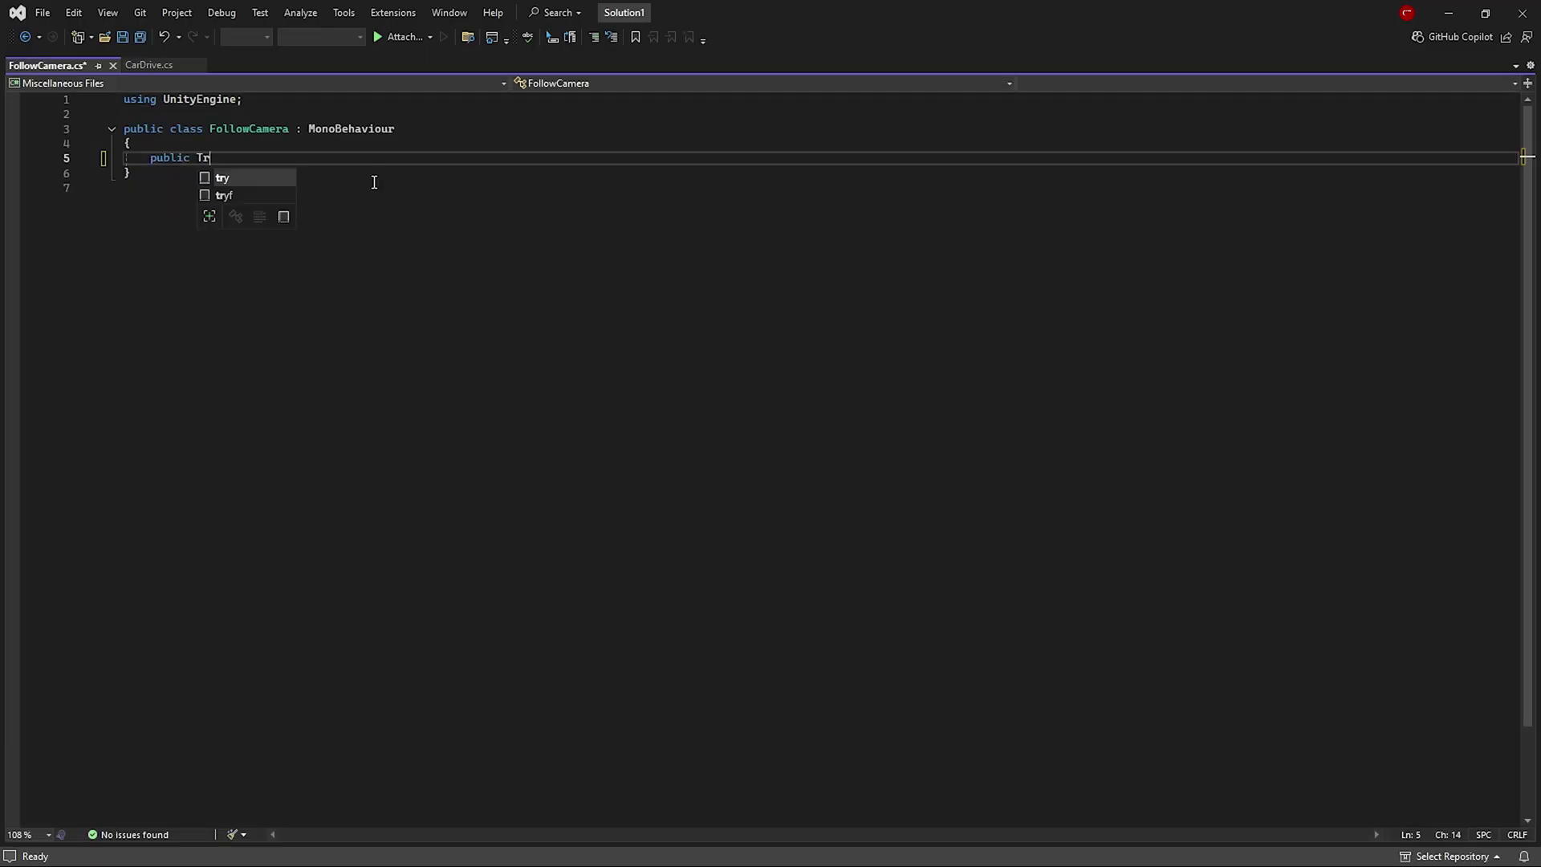
type("ansform target;")
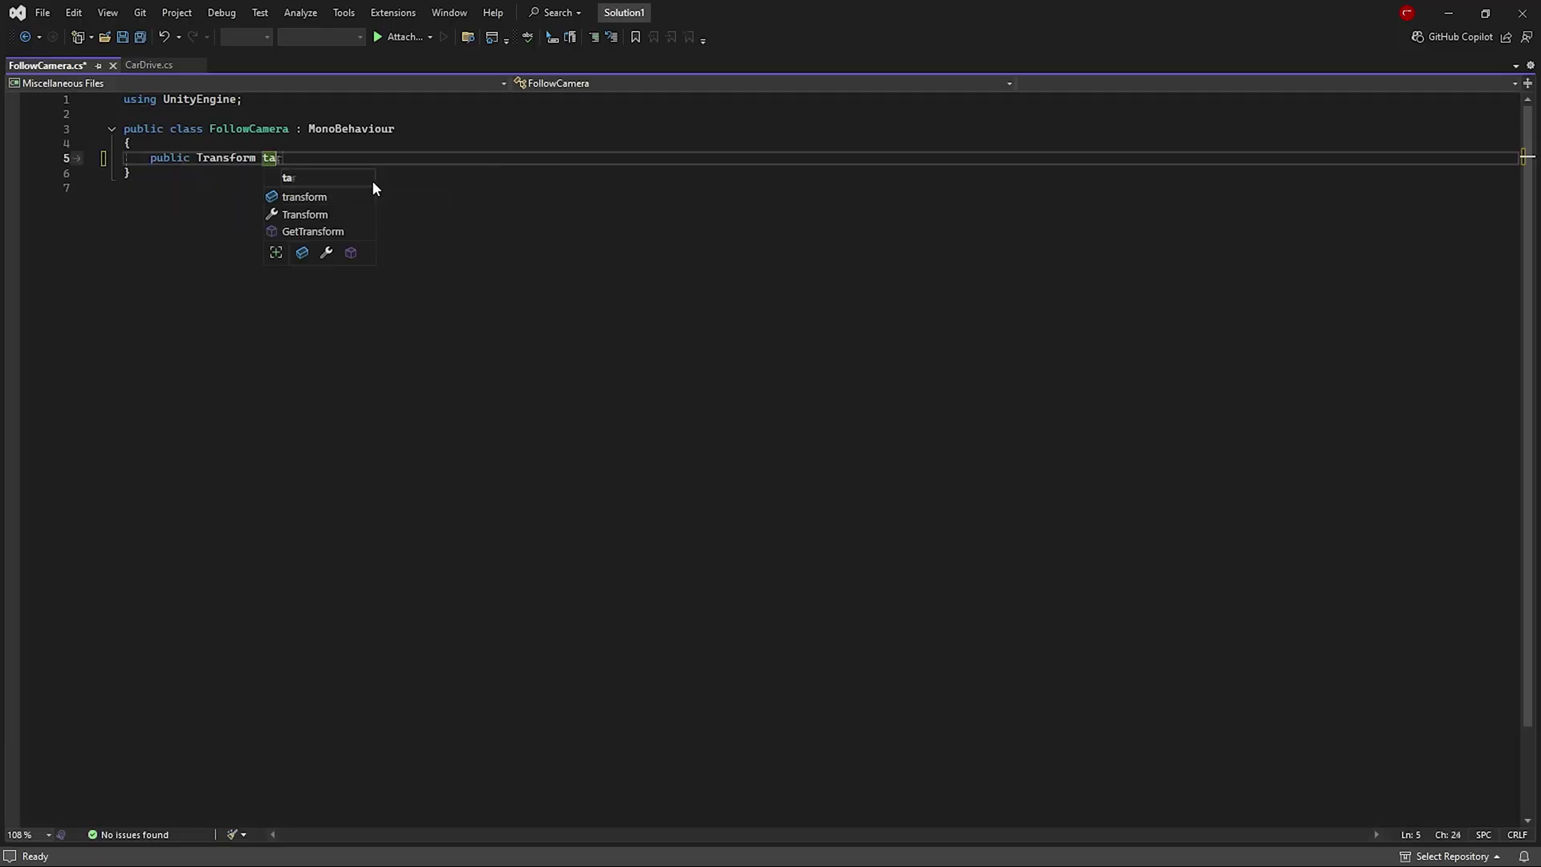
key("Return")
type("public float ")
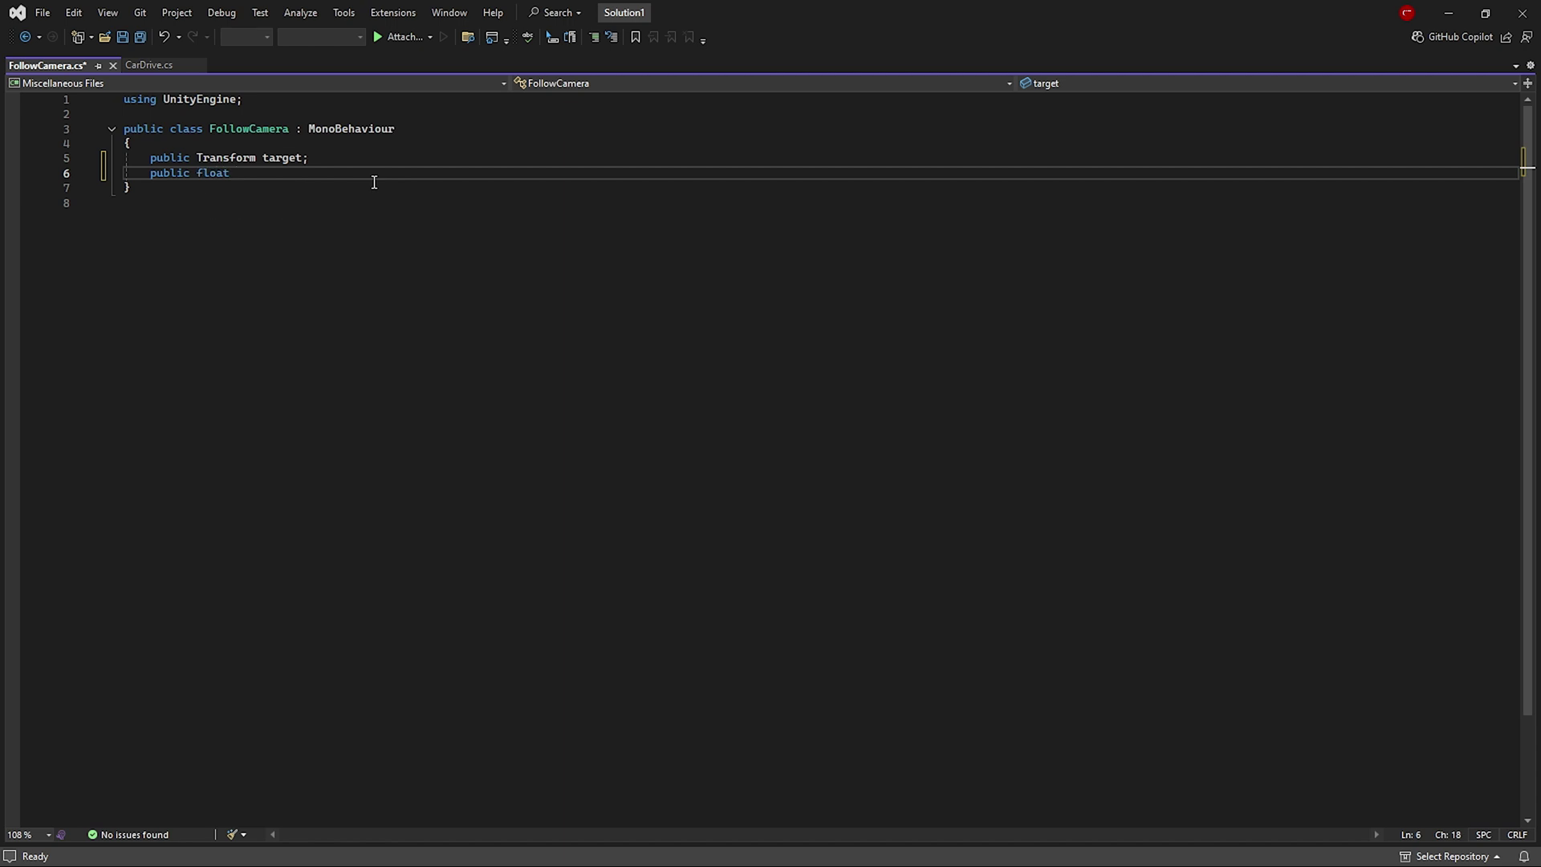
type("smoothSpeed = 0.125f;")
key("Return")
type("public Vec")
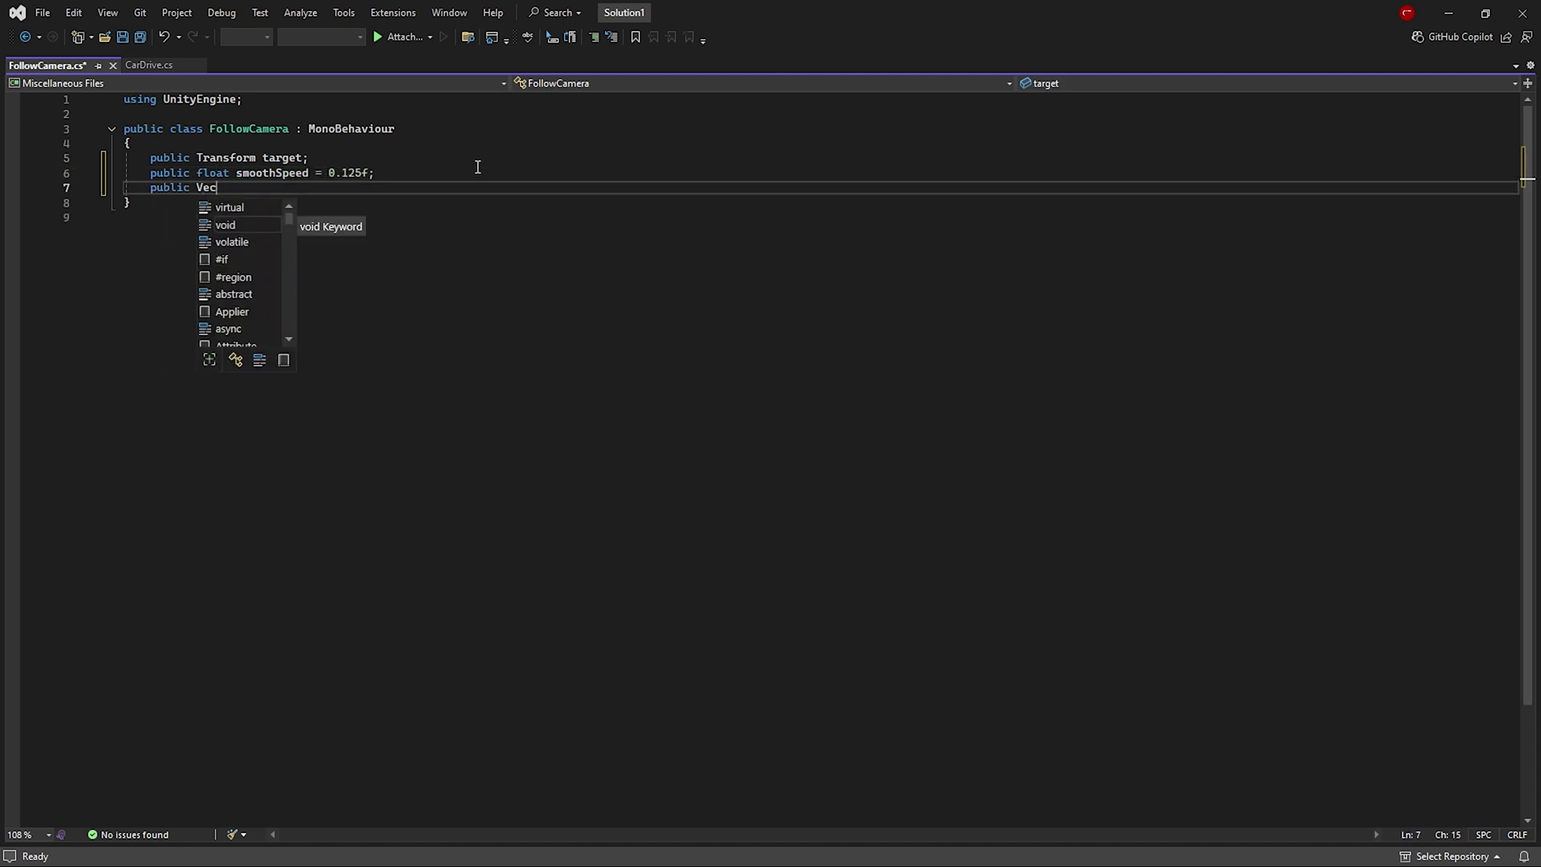
type("tor3 offset;")
- Add a public void LateUpdate() method that returns when target == null
key("Return")
key("Return")
type("public void LateUpdate")
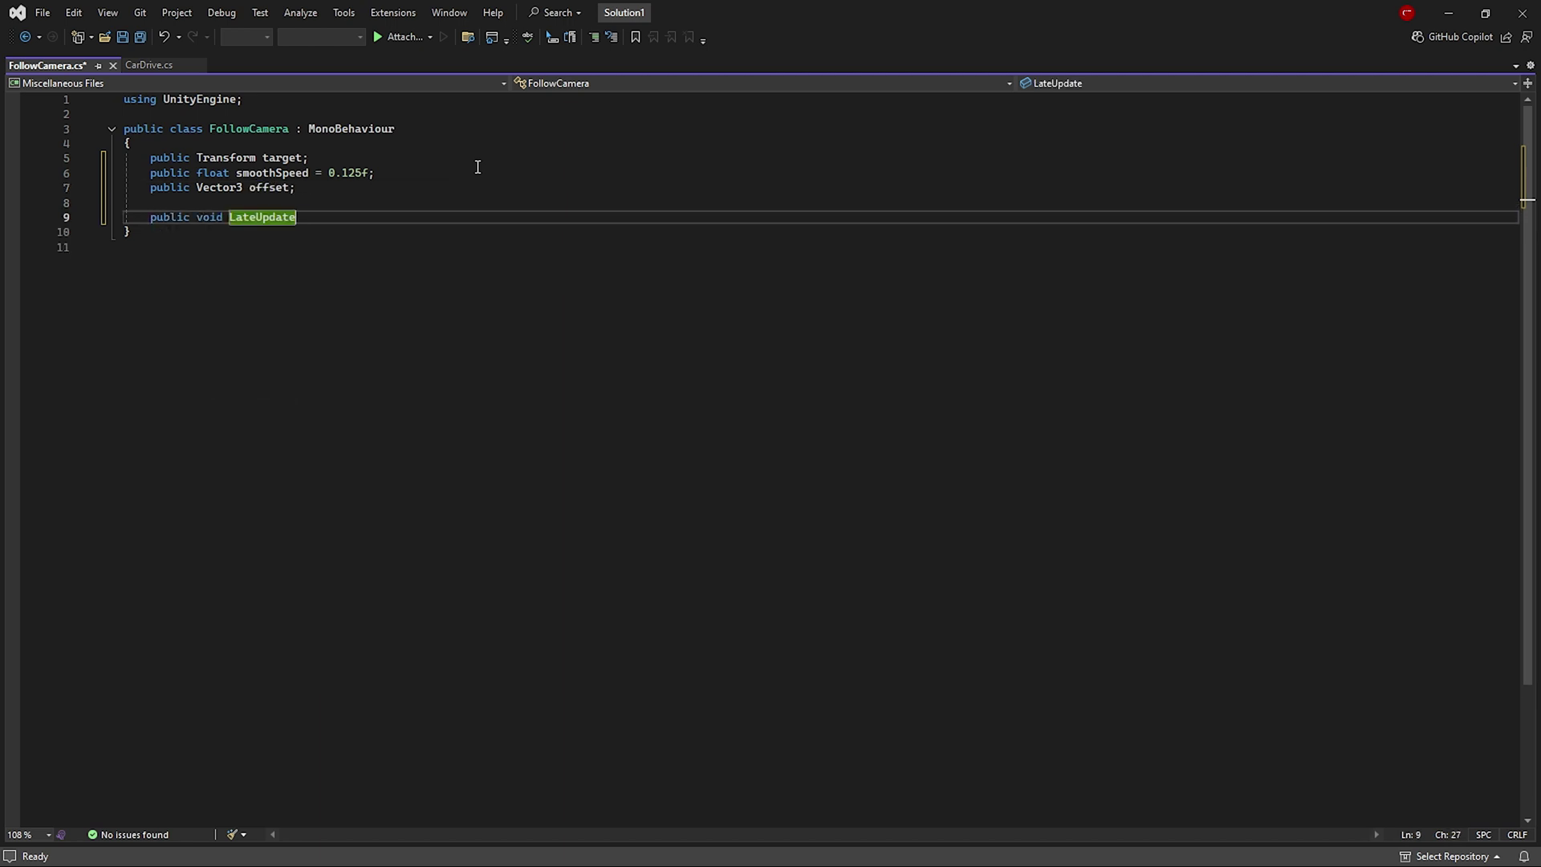
key("Tab")
type("if(target == null)")
key("Return")
left_click(326, 246)
type("return;")
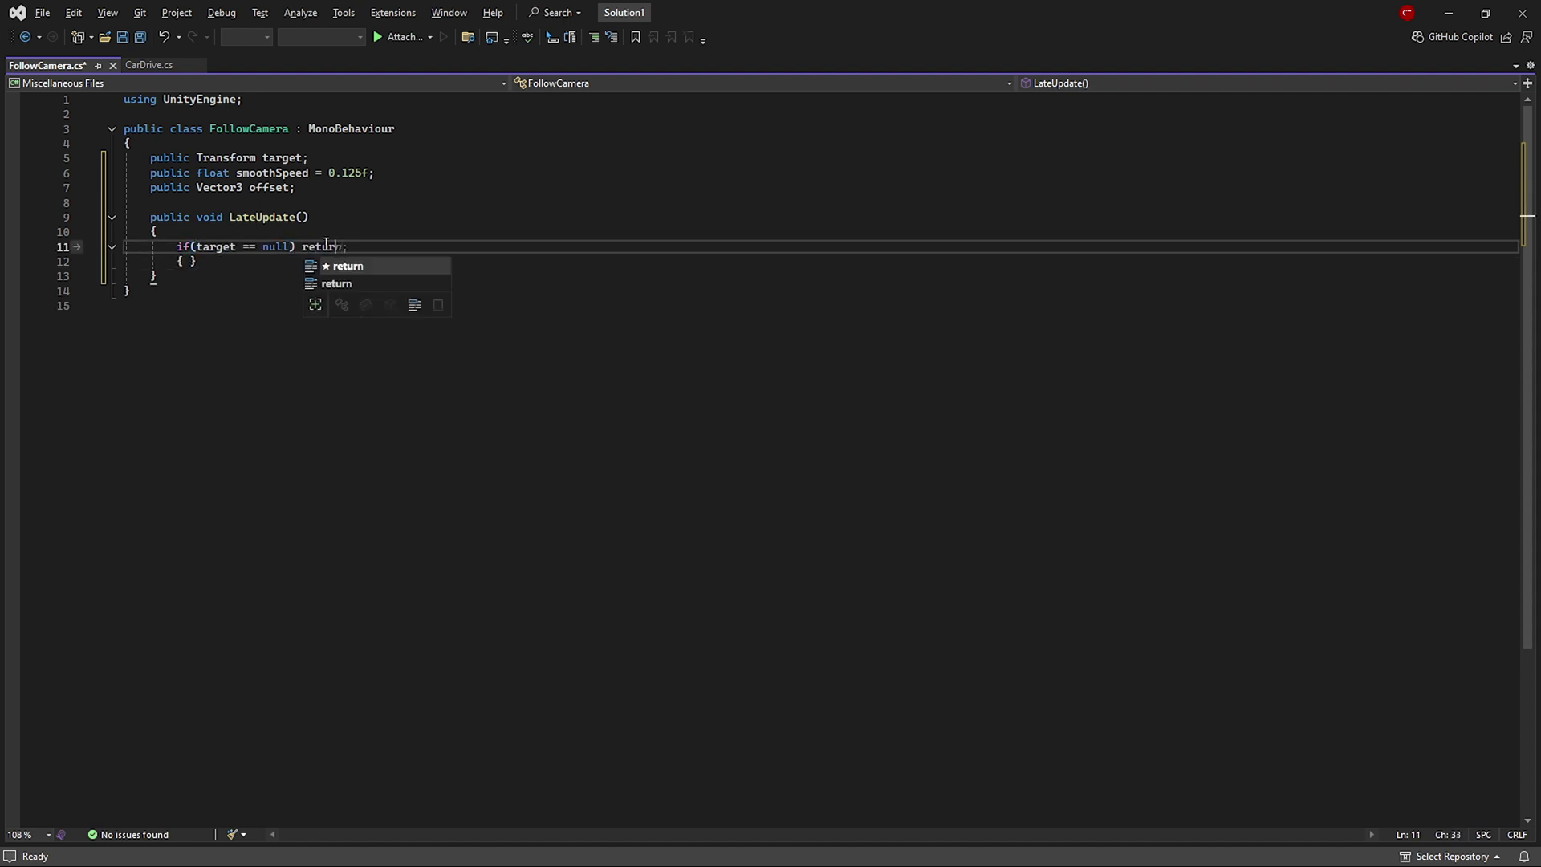
left_click(182, 255)
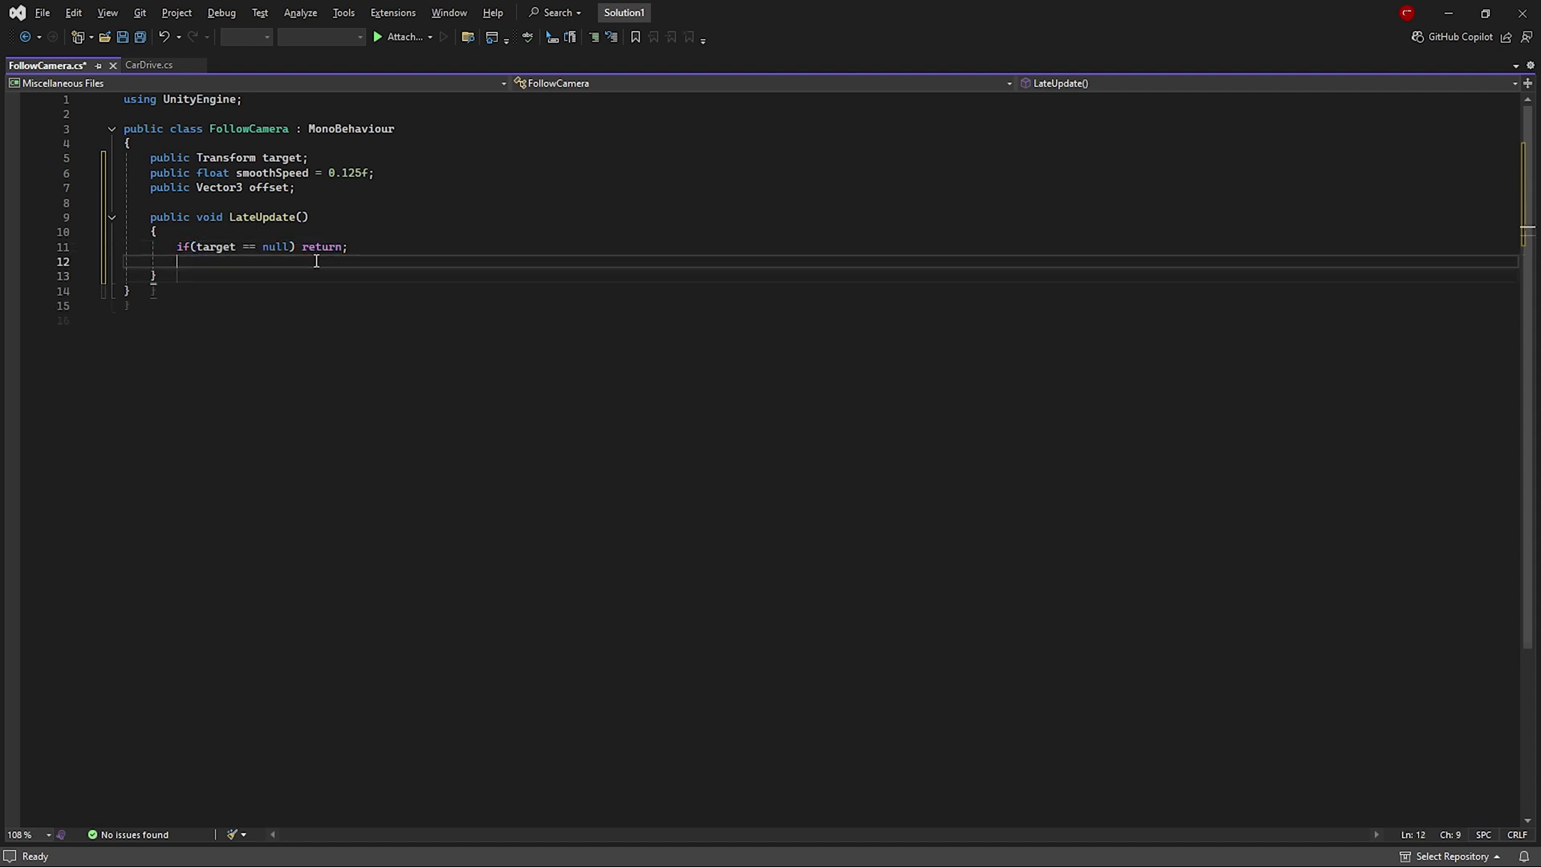
- In LateUpdate, declare Vector3 desiredPosition = target.position + offset
key("Return")
type("Vectot")
type("3 ")
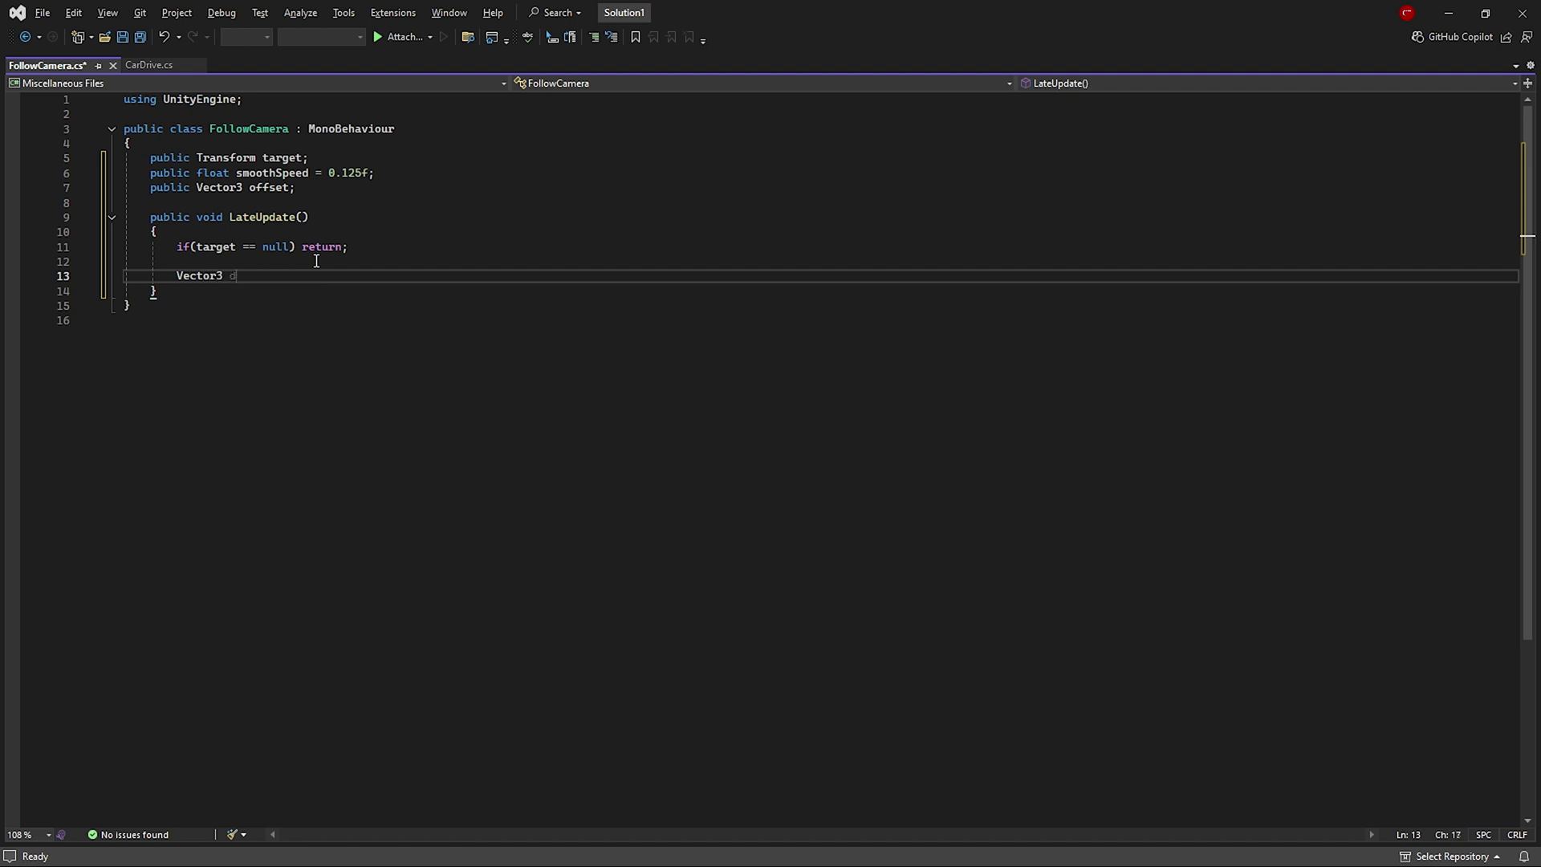
type("desiredPosition =")
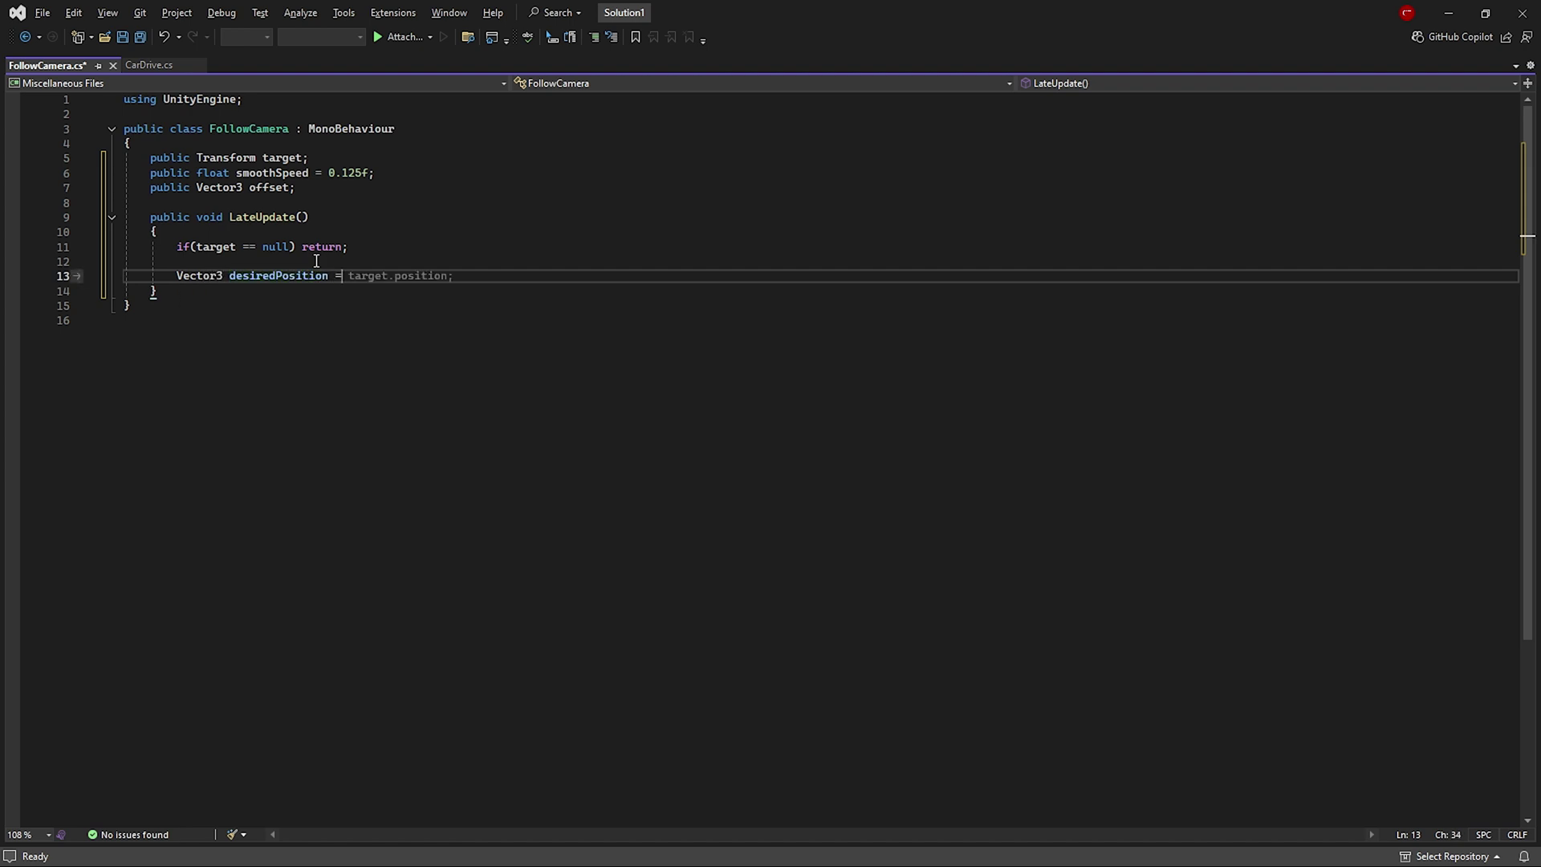
type(" offset;")
key("End")
key("Return")
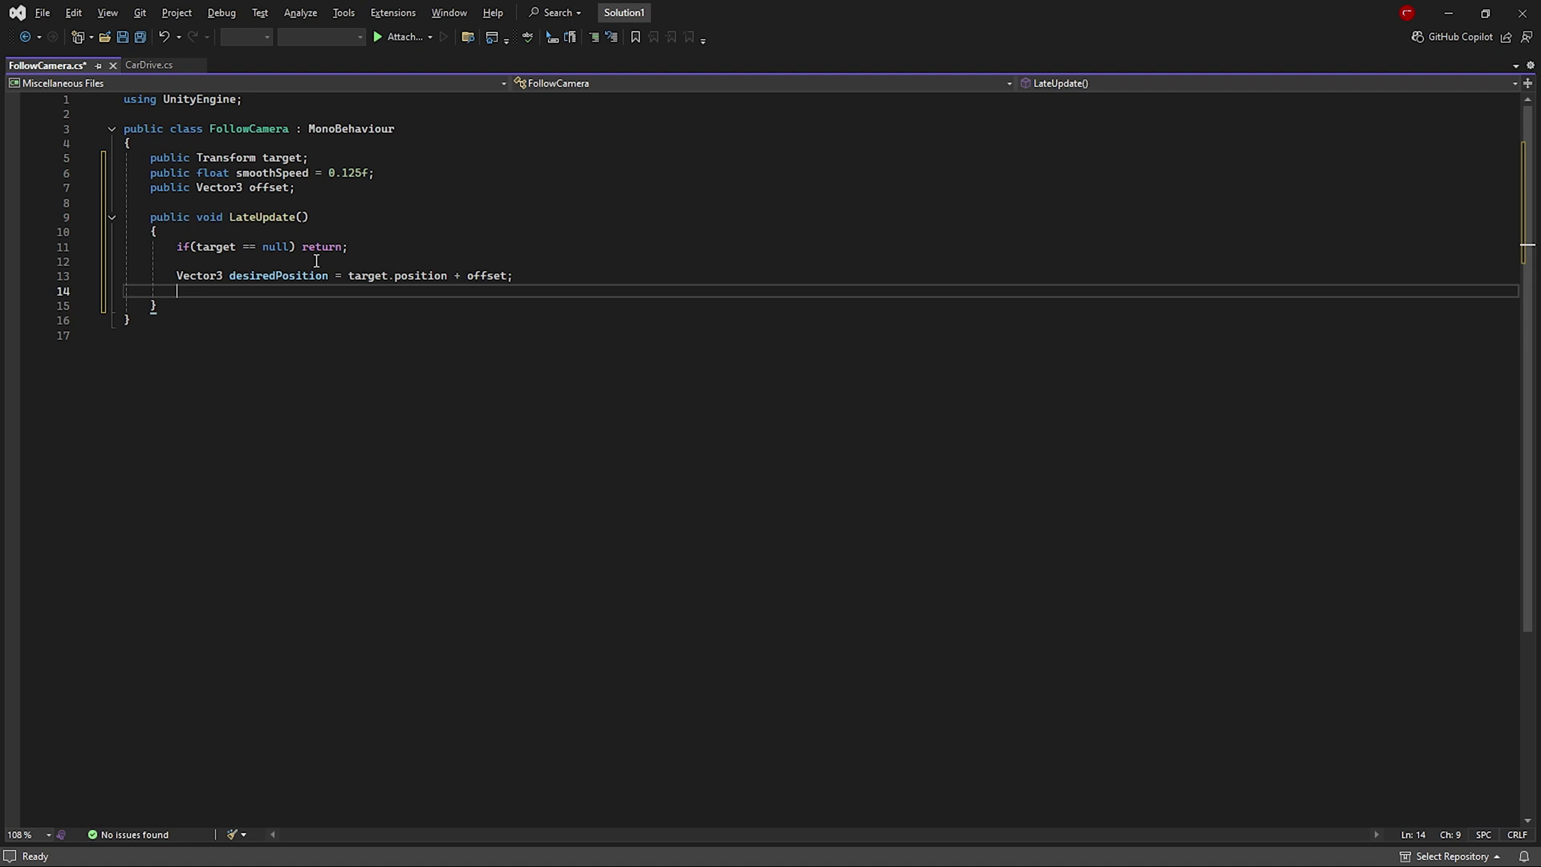
- Declare Vector3 smoothnessPosition = Vector3.Lerp(transform.Position, desiredPosition, smoothSpeed) below desiredPosition
type("Vector3 ")
type("smm")
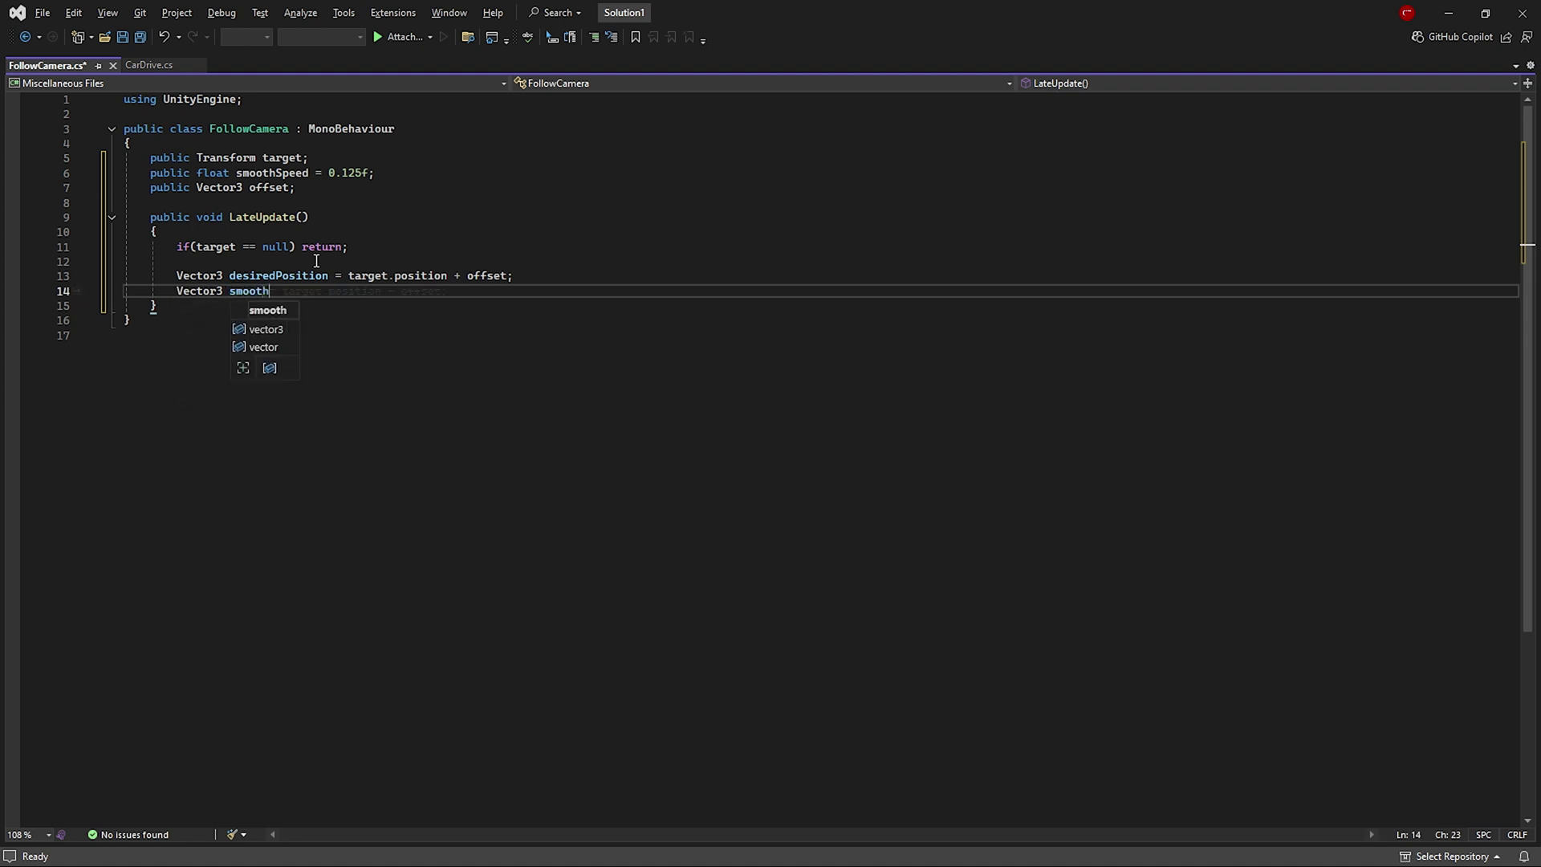
type("Position = ")
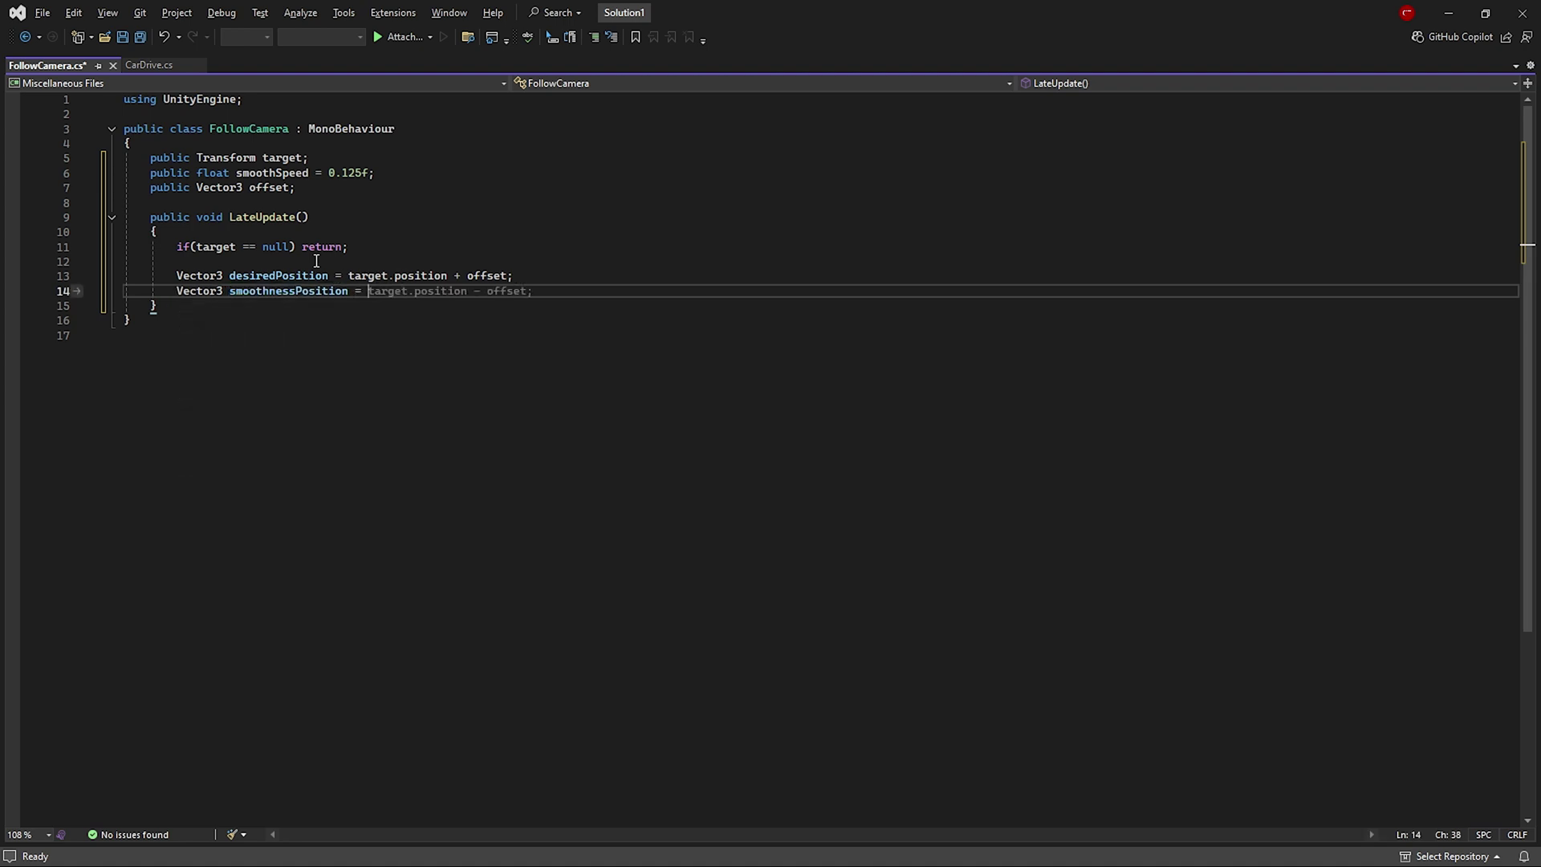
type("v")
key("Menu")
left_click(411, 291)
type("ector3")
type(".Lerp(t")
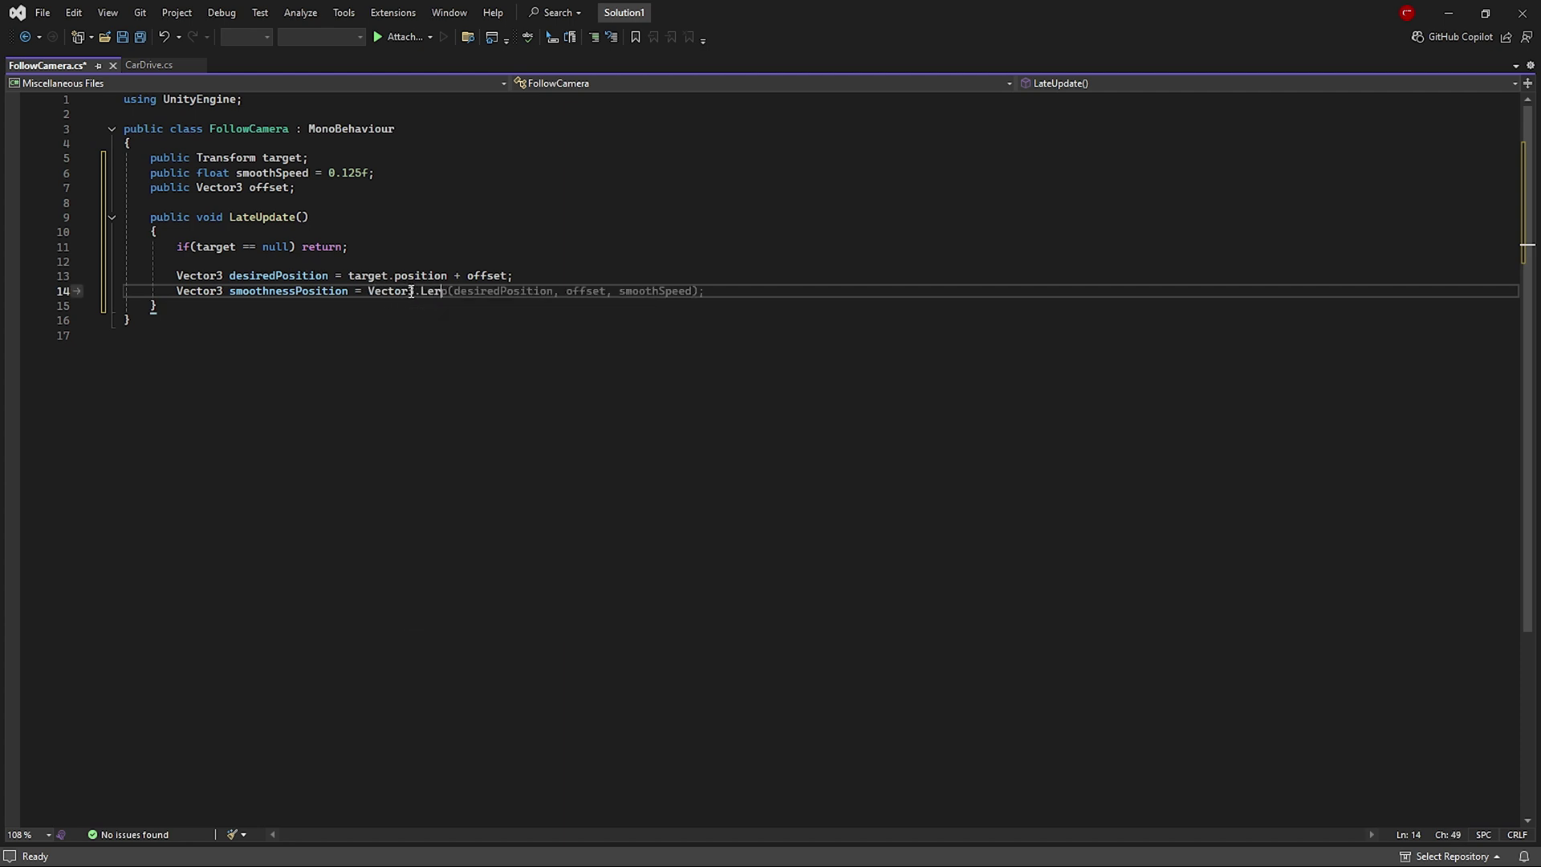
type("orm.Position, desiredPosition, smoothSpeed);")
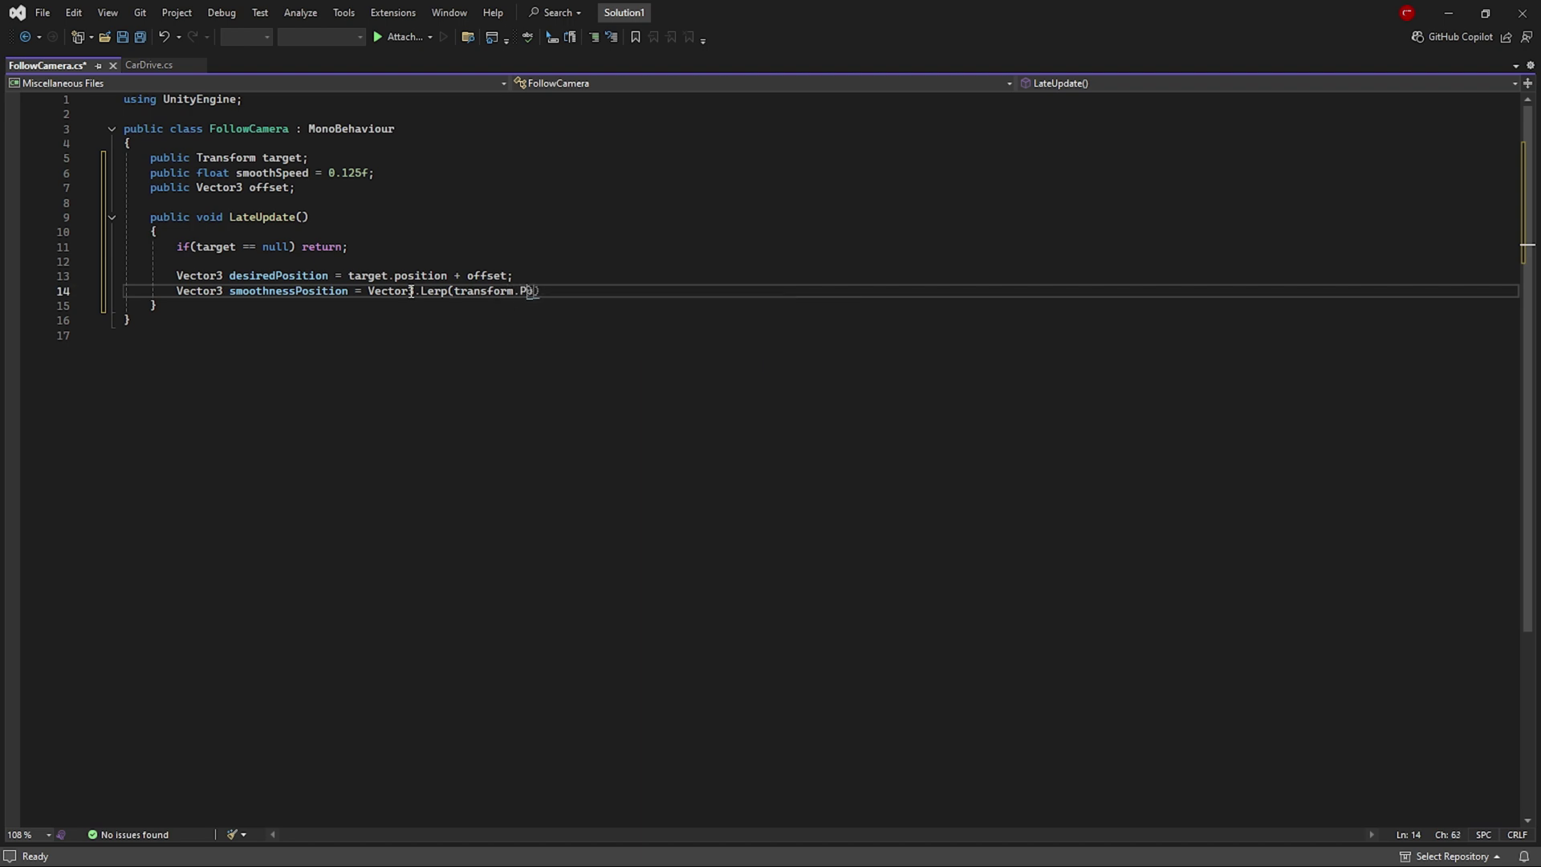
- Assign smoothnessPosition to transform.position at the end of LateUpdate and save the script
key("Return")
type("Vector")
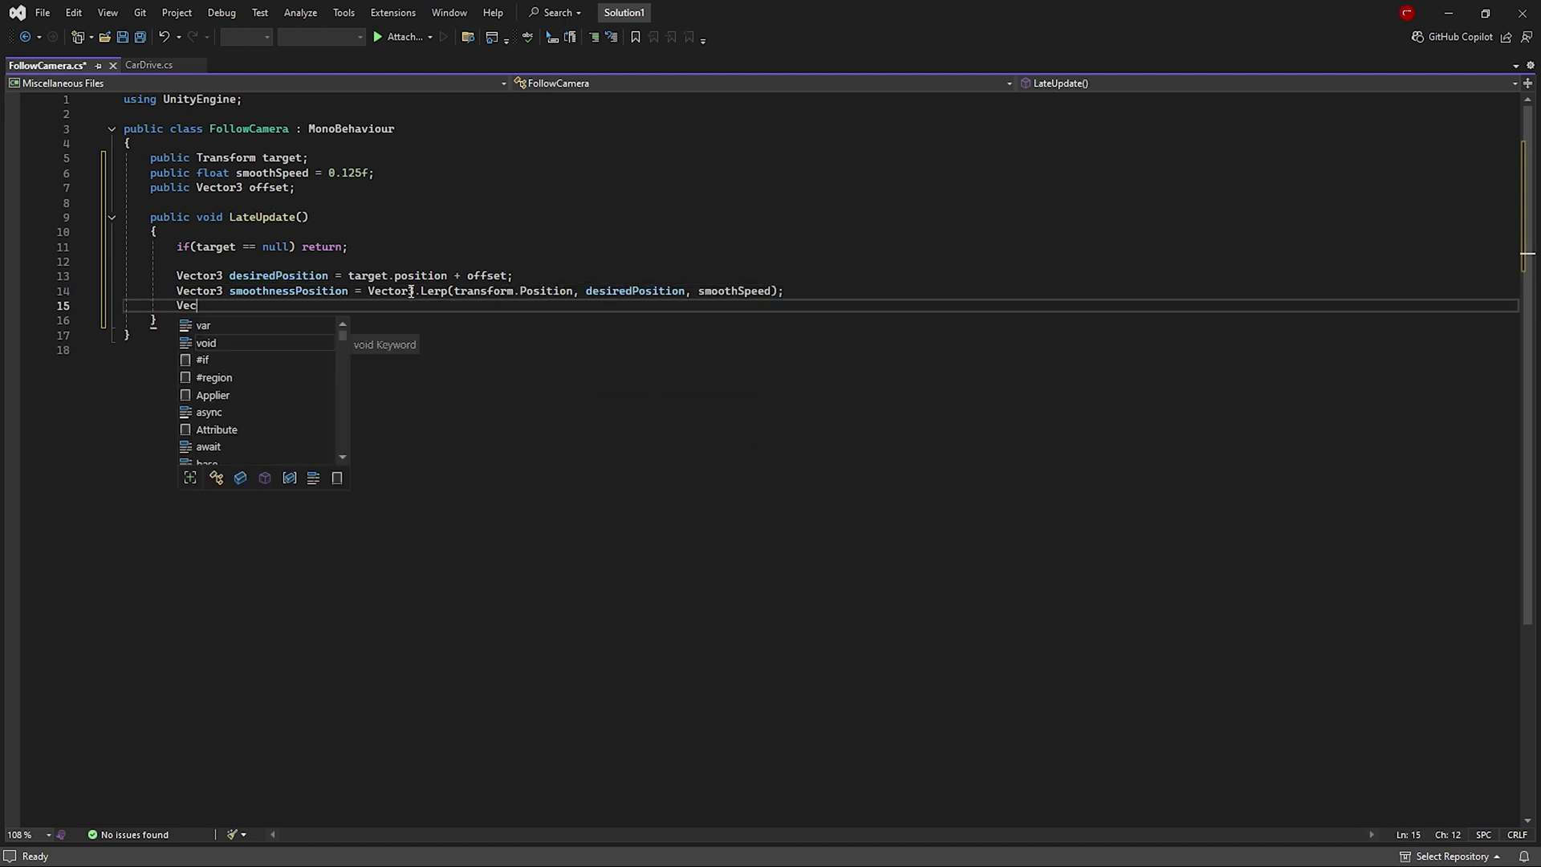
key("BackSpace")
key("BackSpace")
key("BackSpace")
key("BackSpace")
key("BackSpace")
key("BackSpace")
type("transform.")
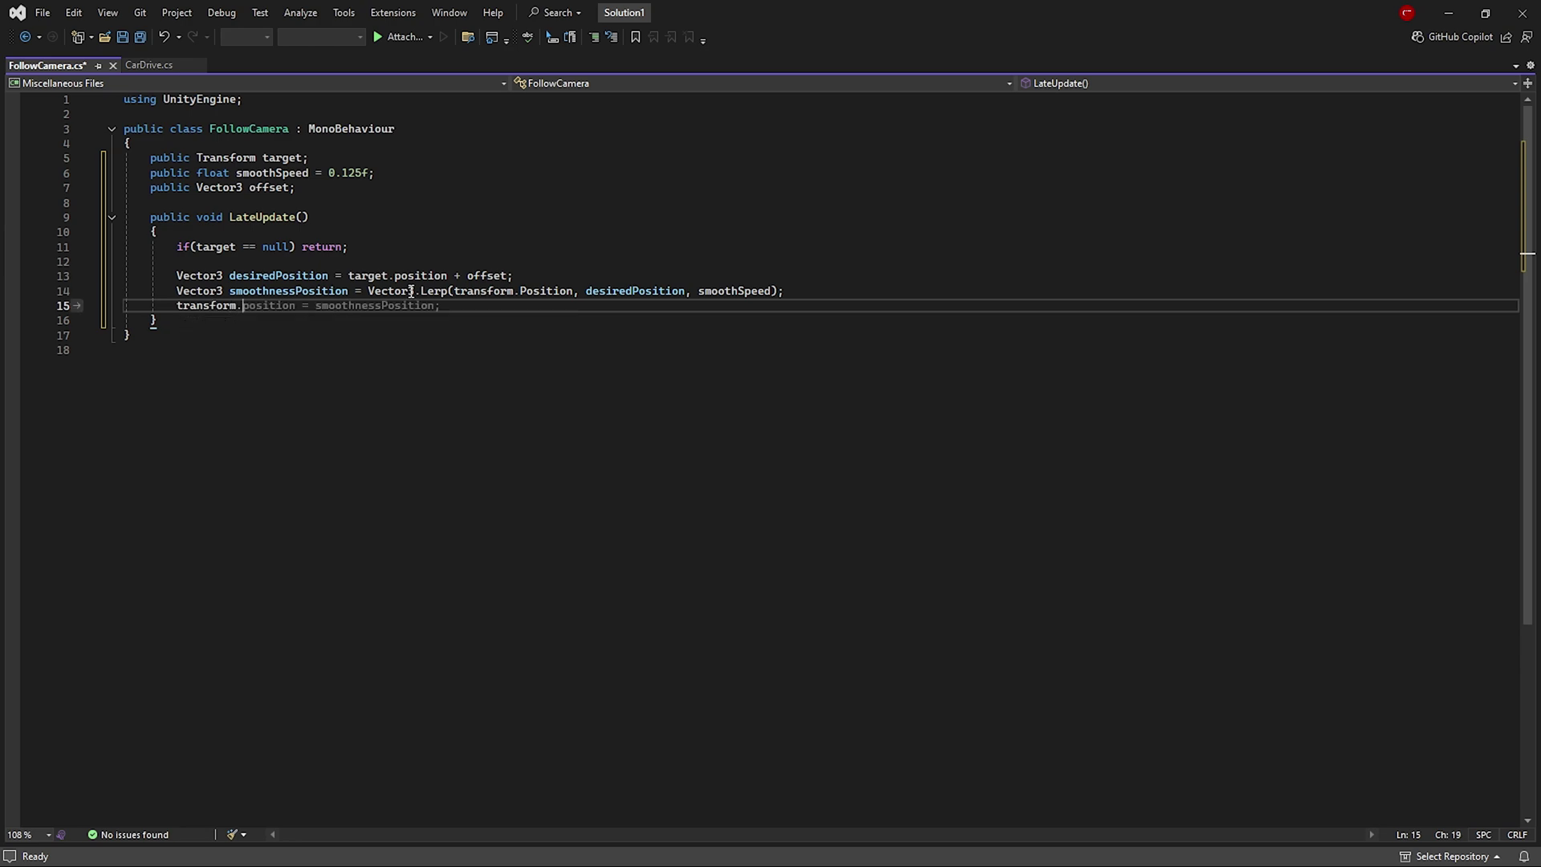
key("Tab")
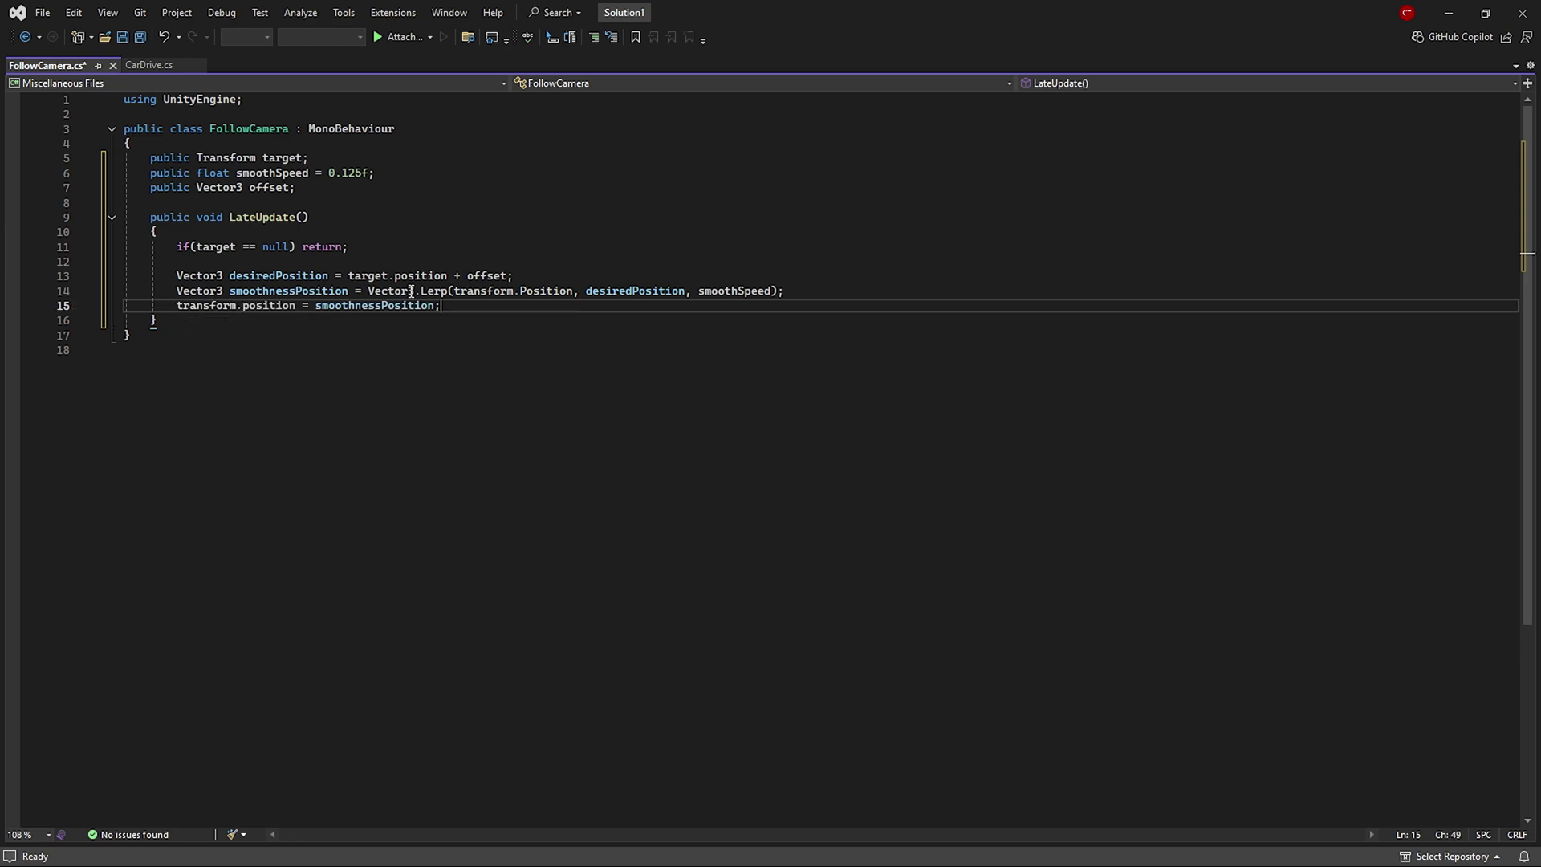
left_click(142, 36)
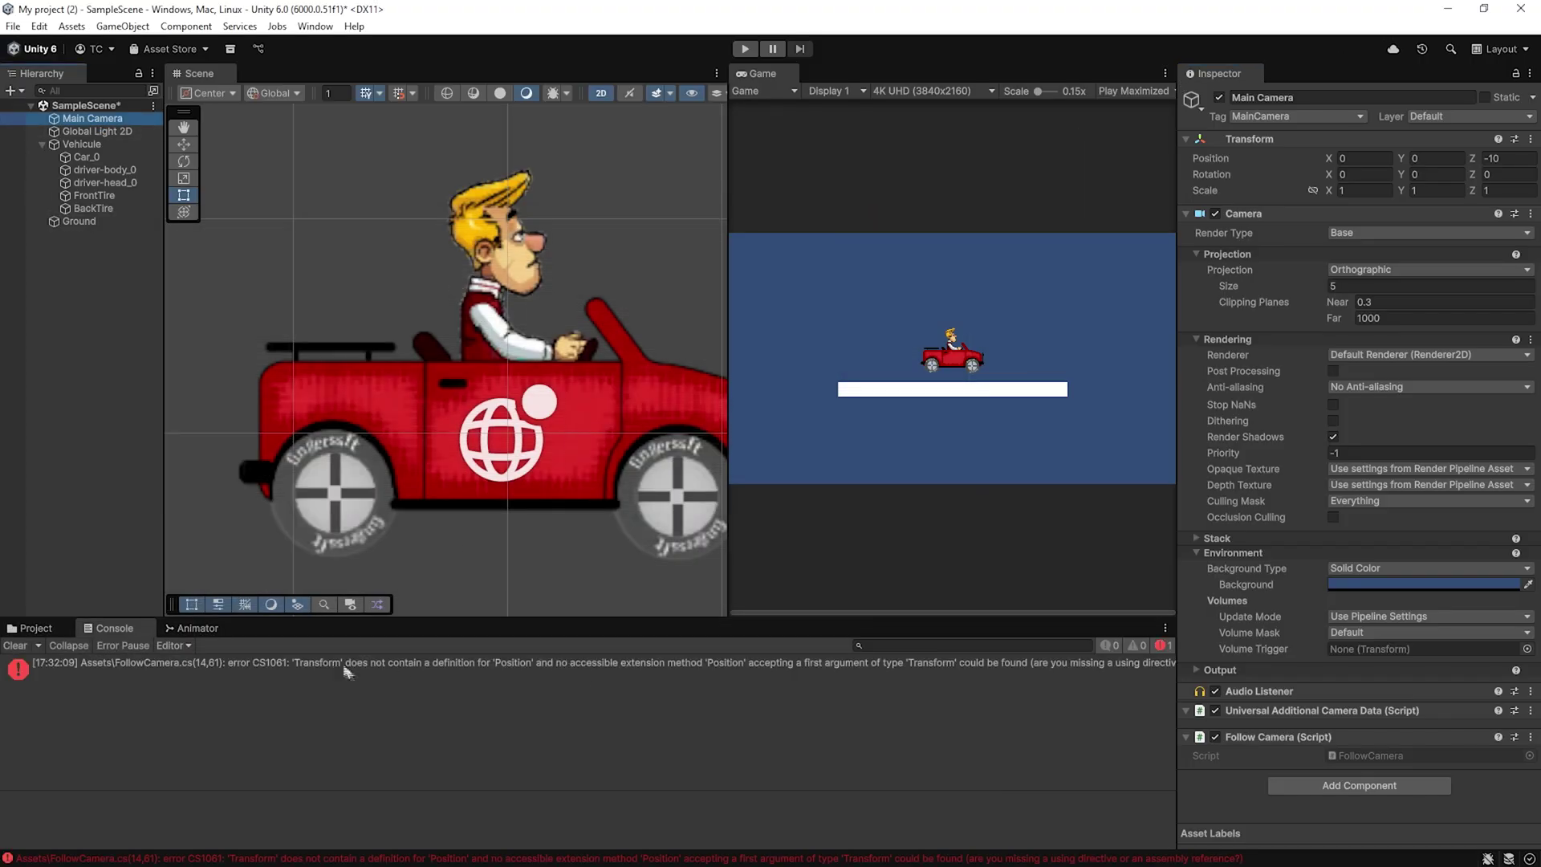
- Examine the FollowCamera compile error in Unity's console and the script's transform.position assignment
left_click(407, 663)
left_click(342, 309)
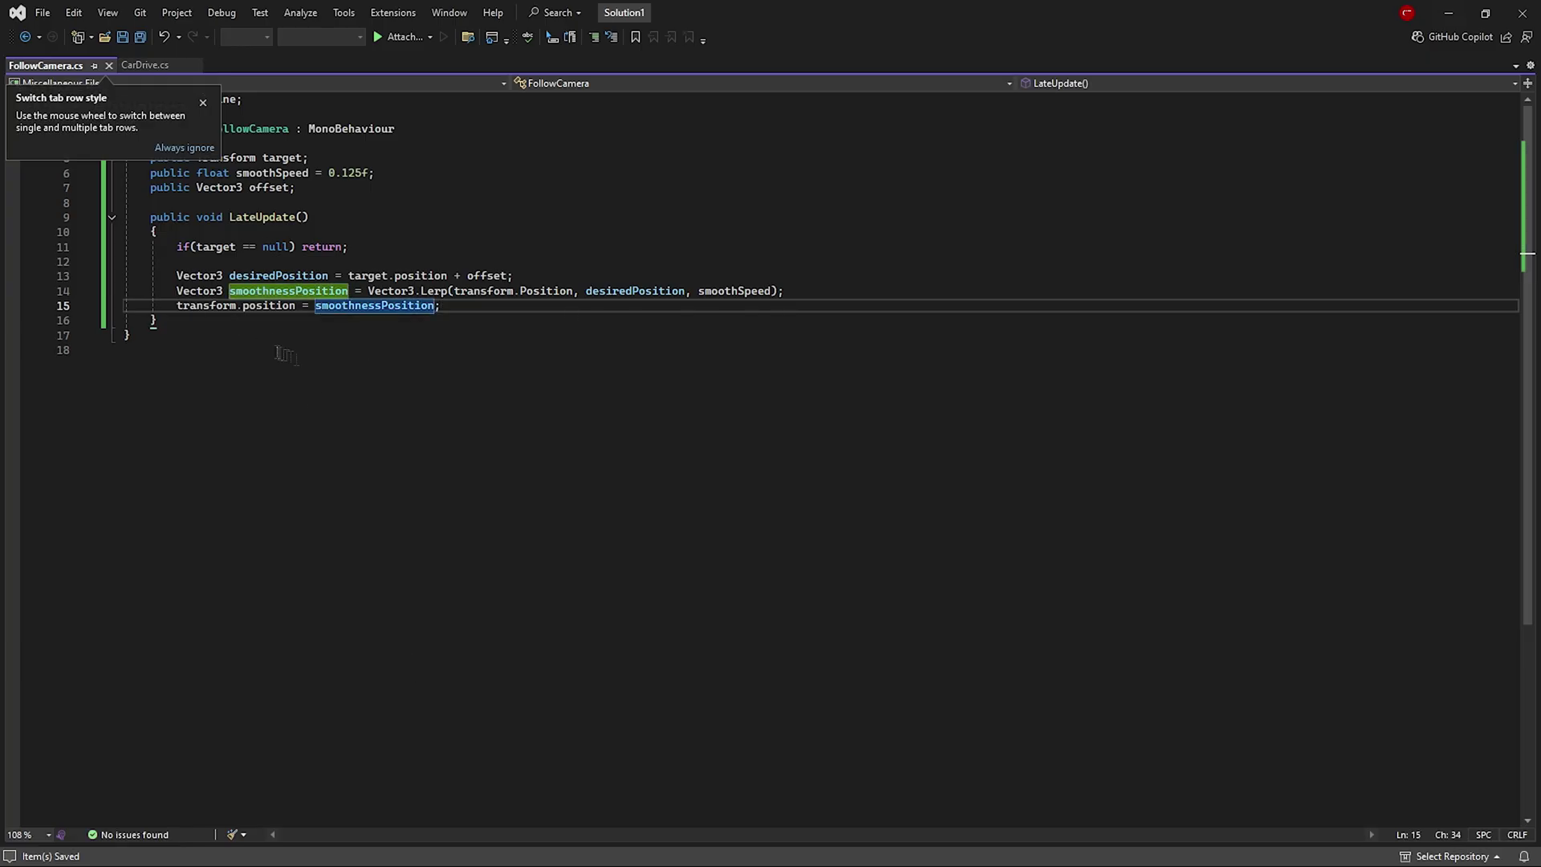
left_click(268, 317)
left_click(281, 309)
double_click(217, 307)
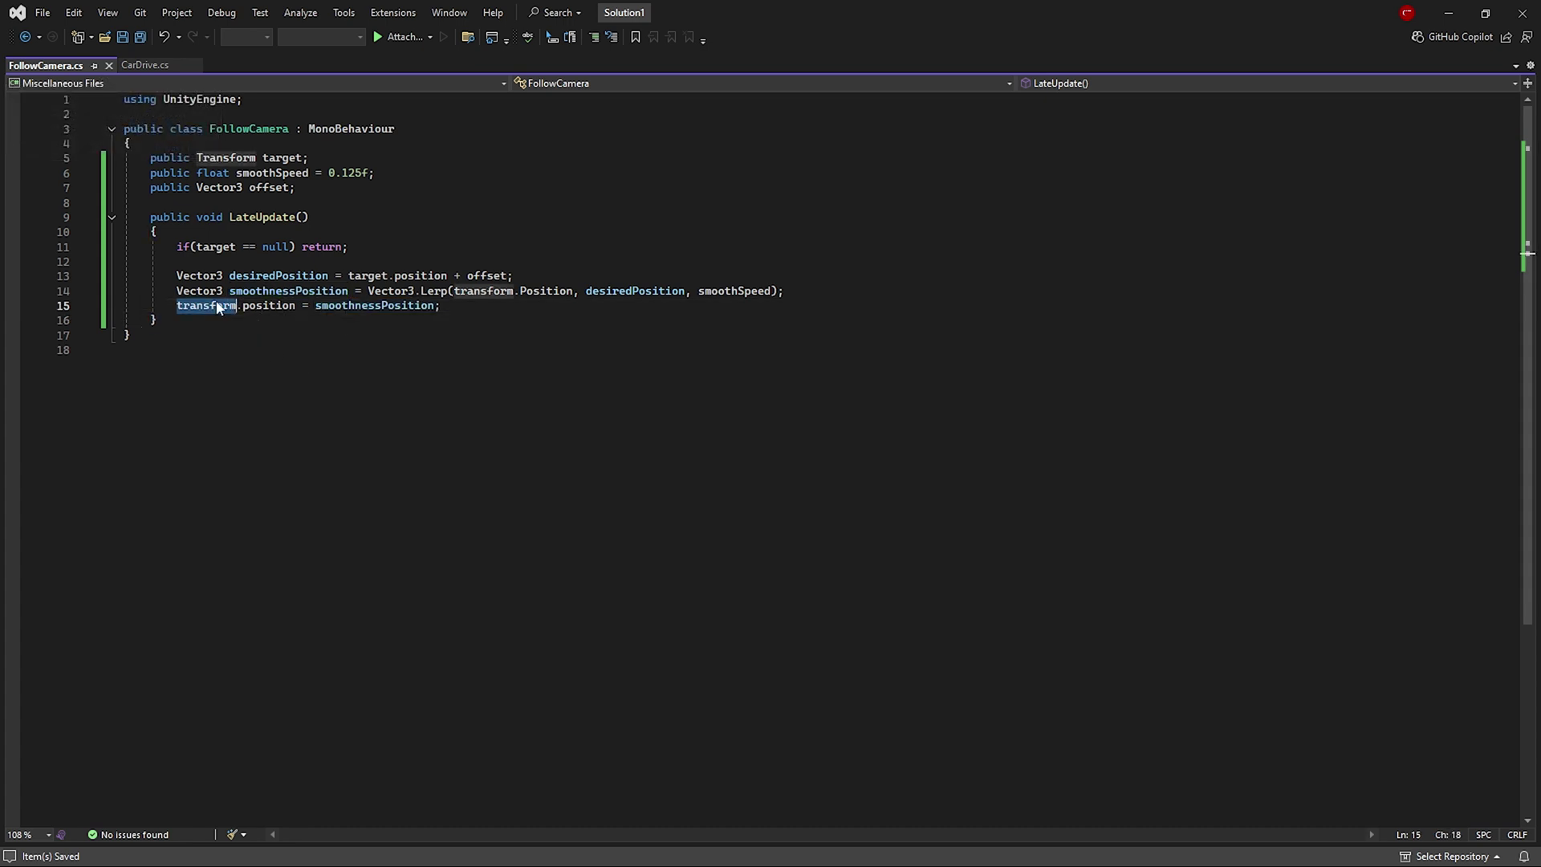
left_click(281, 310)
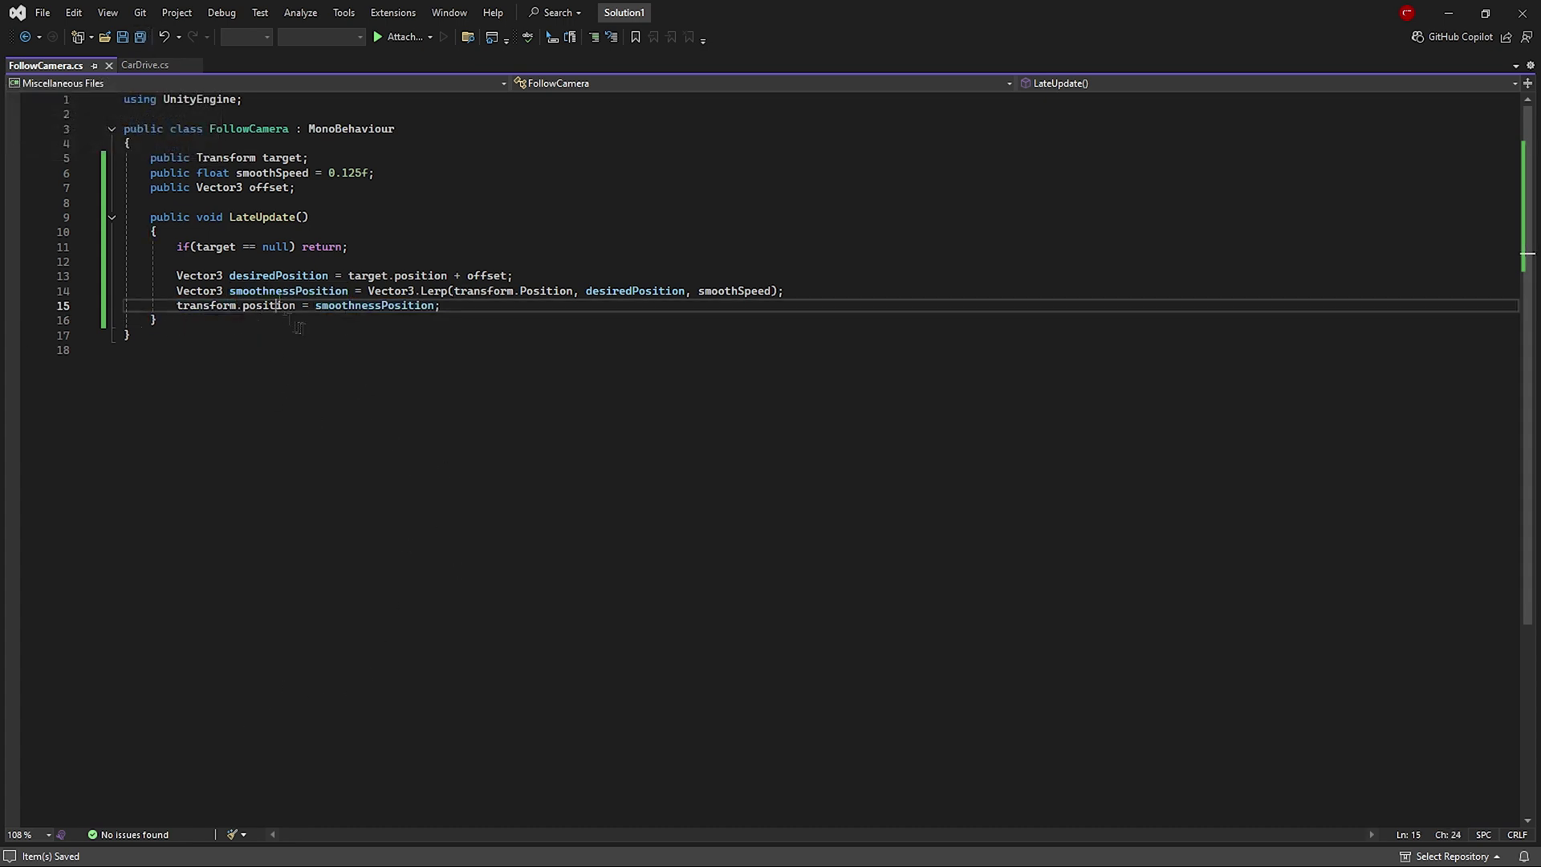
left_click(375, 309)
left_click(271, 308)
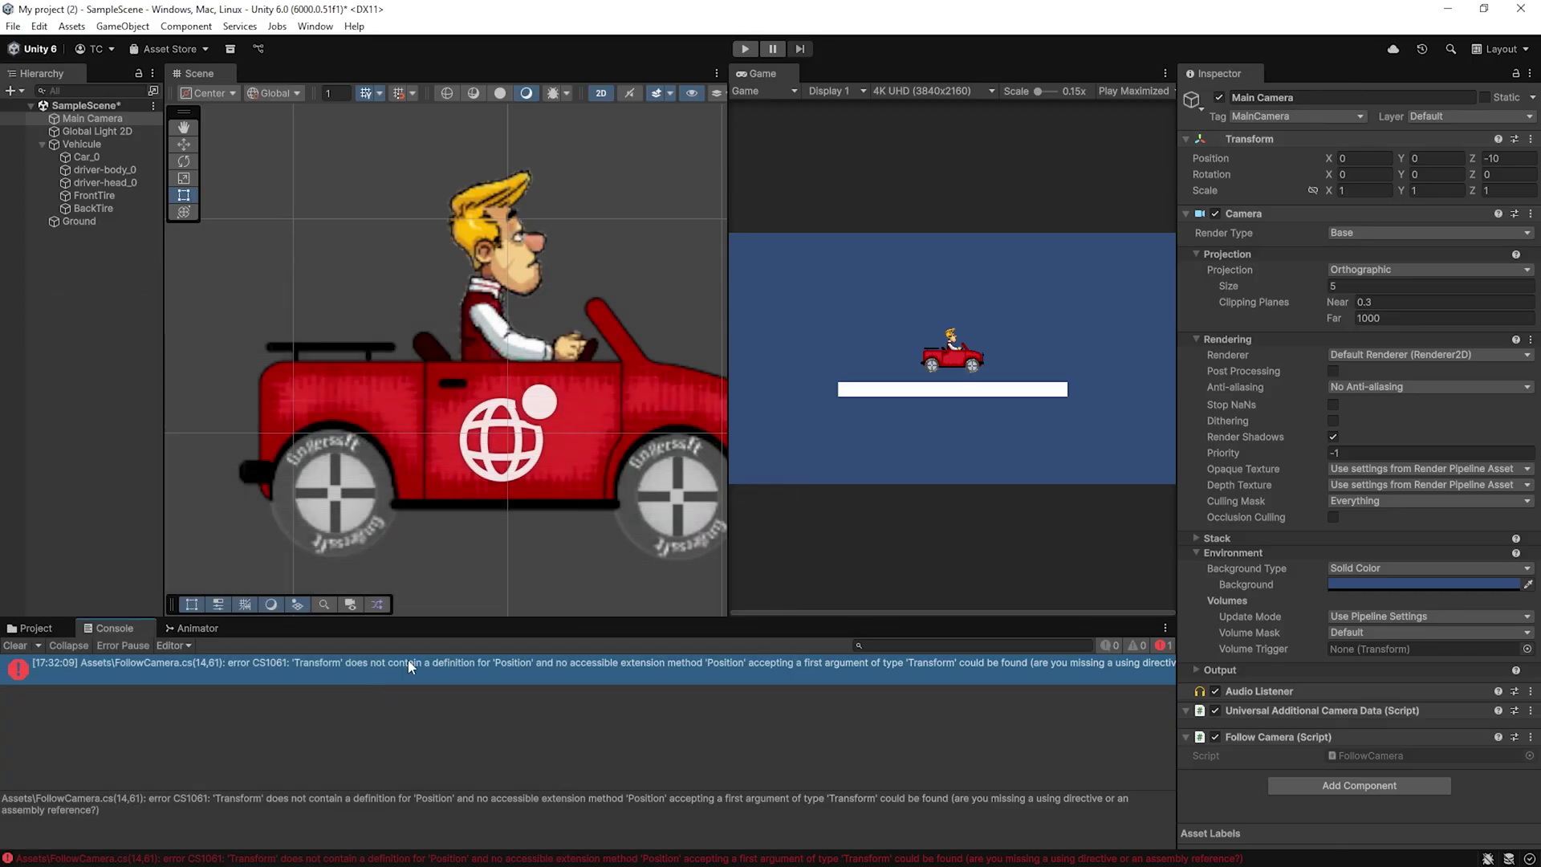
- Correct transform.Position to transform.position in the script's Lerp call and save it
key("alt+Tab")
left_click(526, 291)
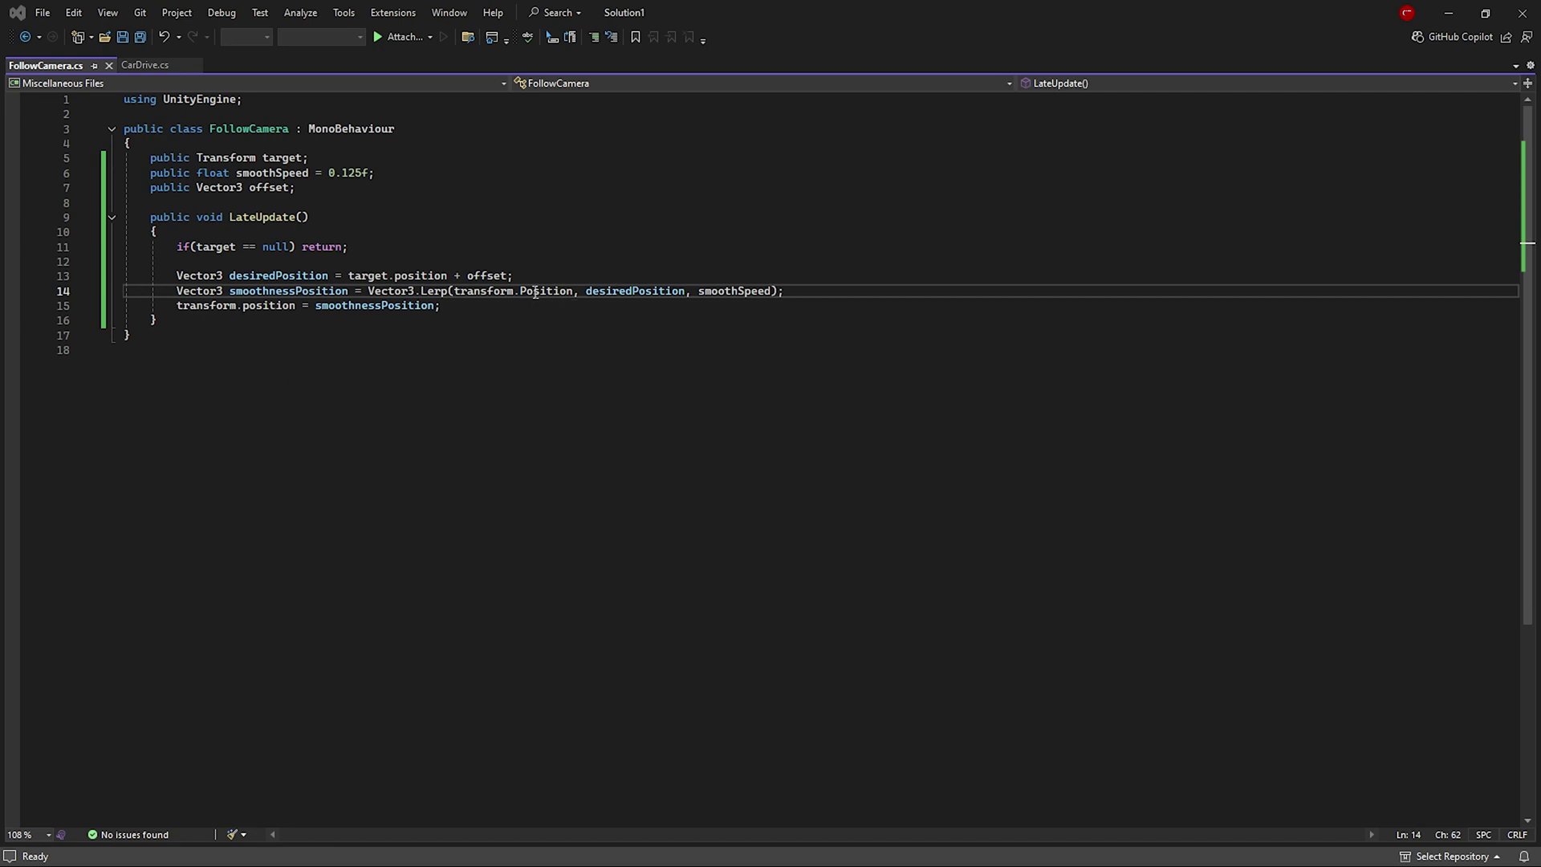
key("BackSpace")
type("p")
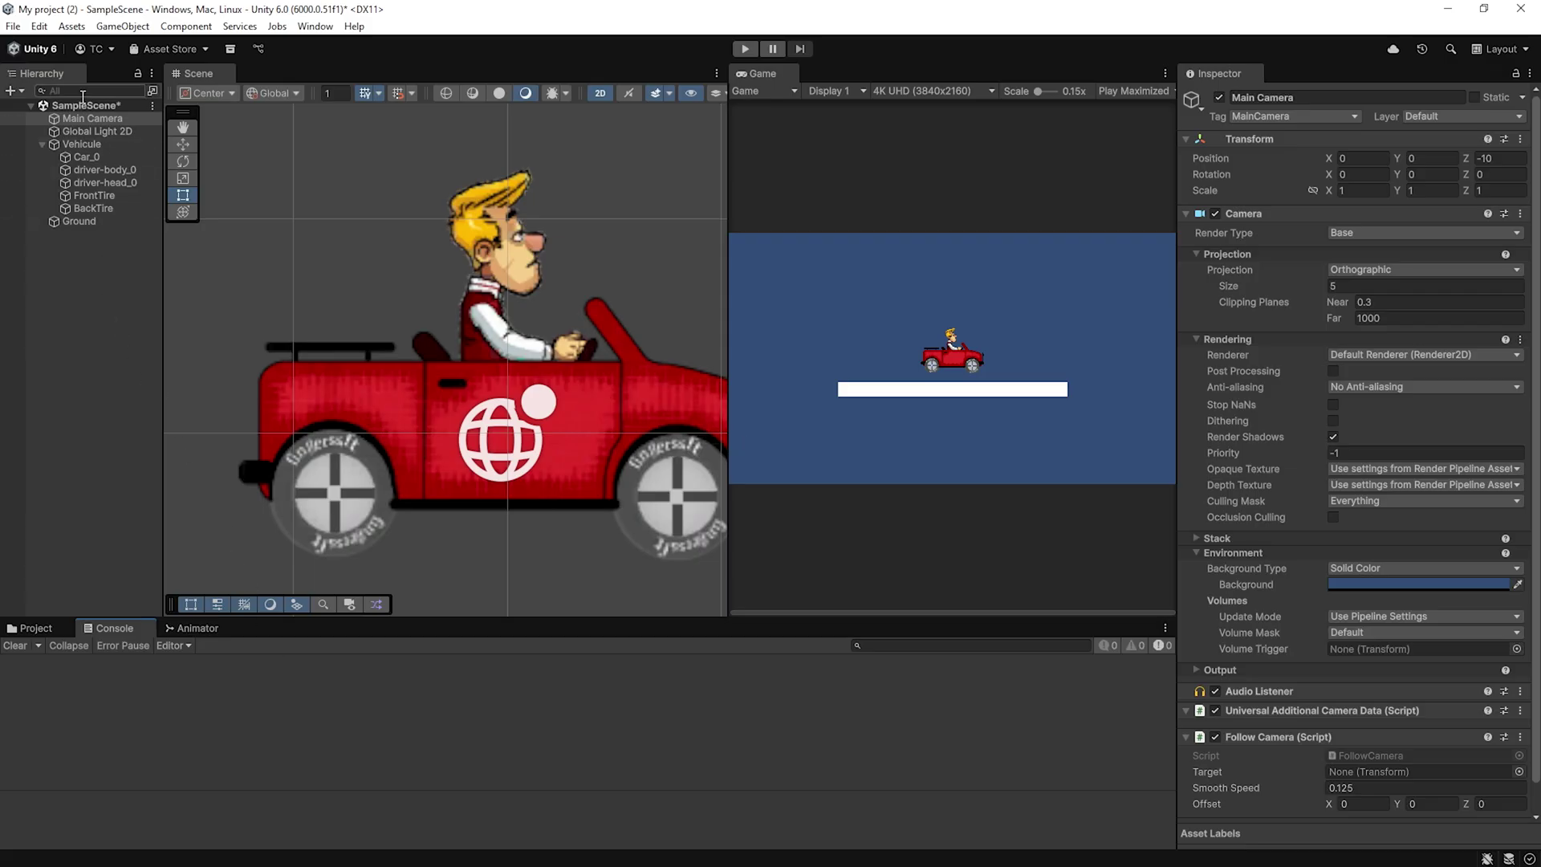
- In Unity, assign Vehicule as the target of the Main Camera's Follow Camera script
left_click(83, 119)
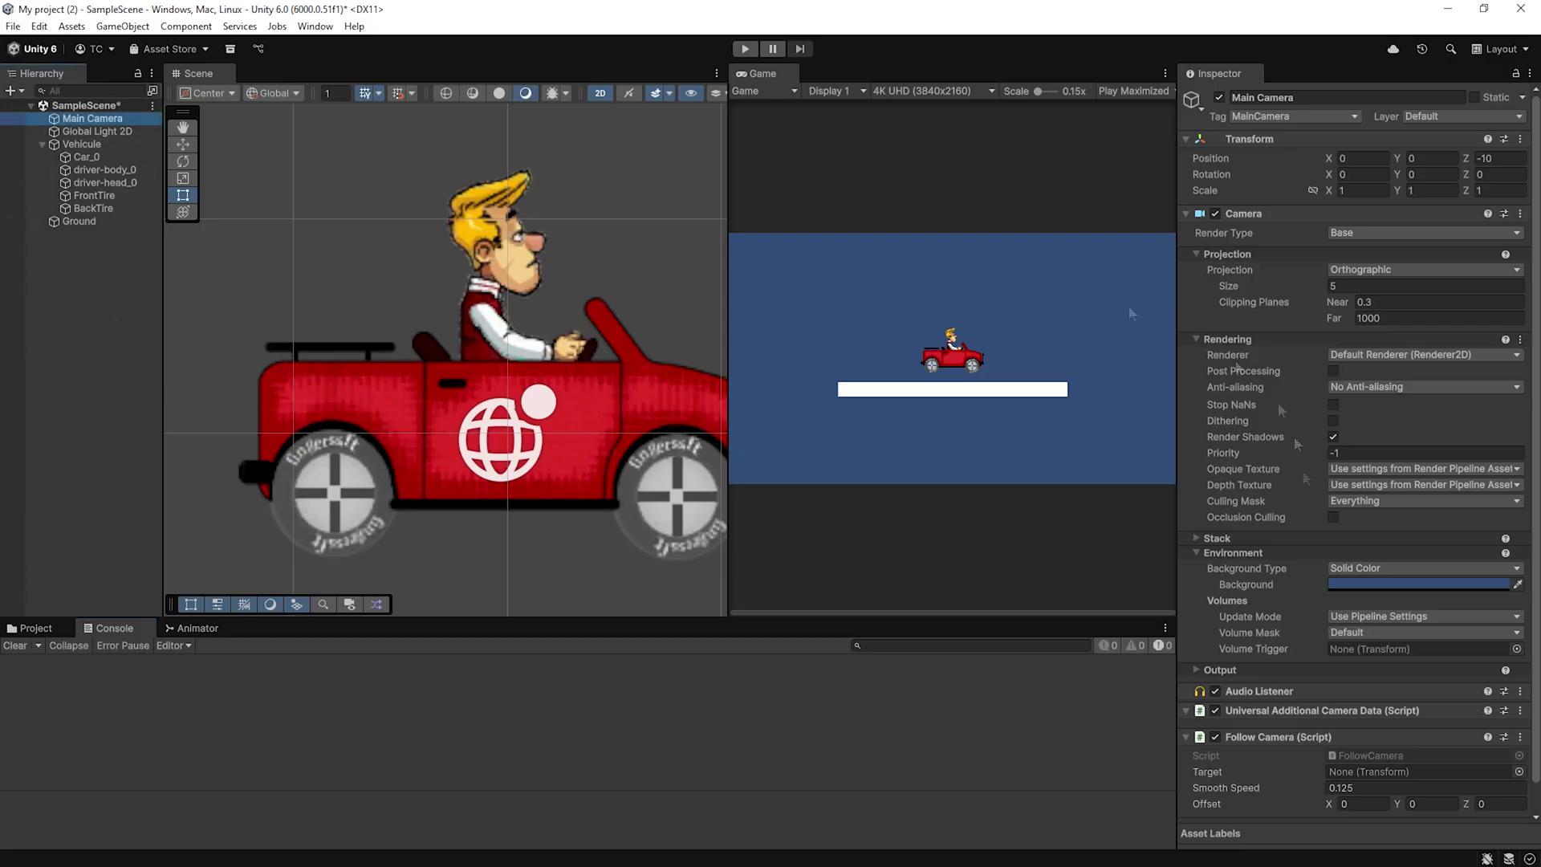
scroll(1357, 555, "down", 1)
left_click_drag(82, 144, 1380, 741)
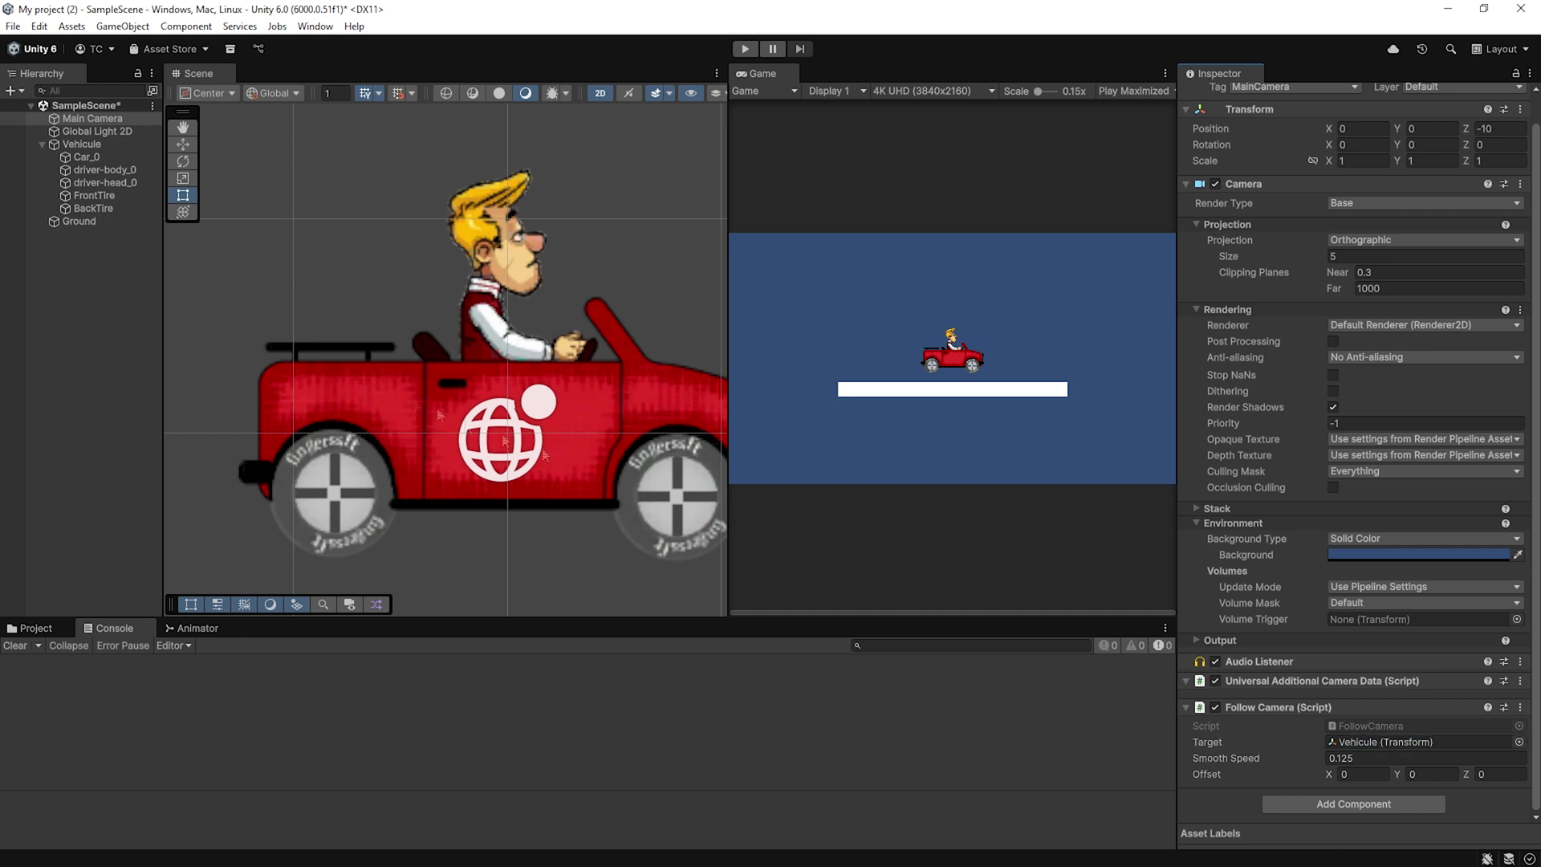
- Stretch the Ground horizontally to an X scale of about 34.79
scroll(445, 450, "down", 3)
scroll(449, 482, "down", 3)
left_click(448, 482)
key("r")
left_click_drag(521, 487, 702, 486)
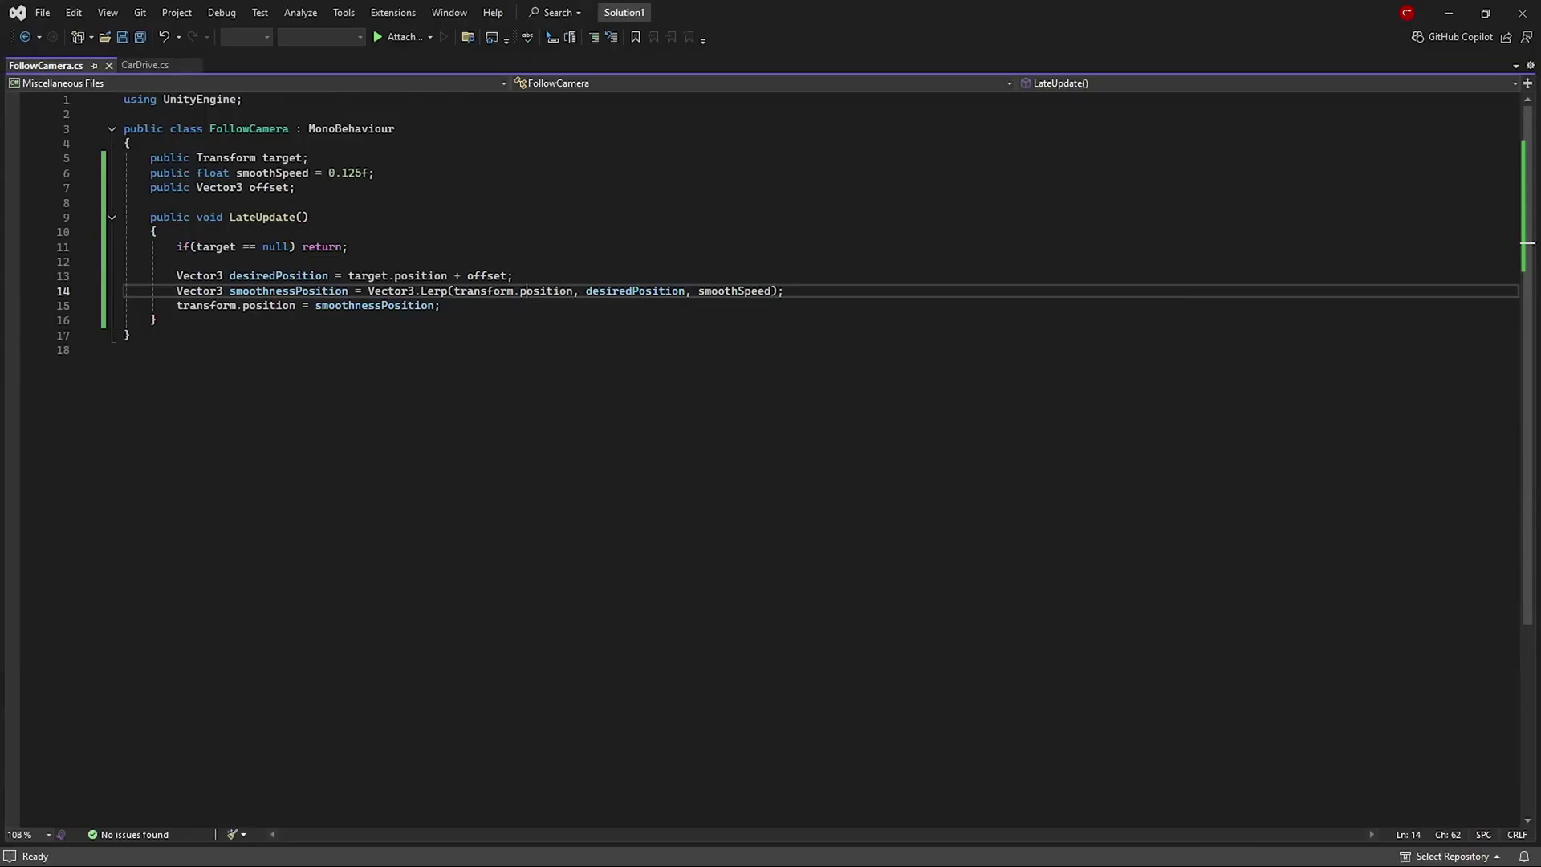
- In FollowCamera.cs, declare a public Rigidbody2D targetRb field below target
left_click(276, 158)
key("End")
key("Return")
type("public Rigidbody")
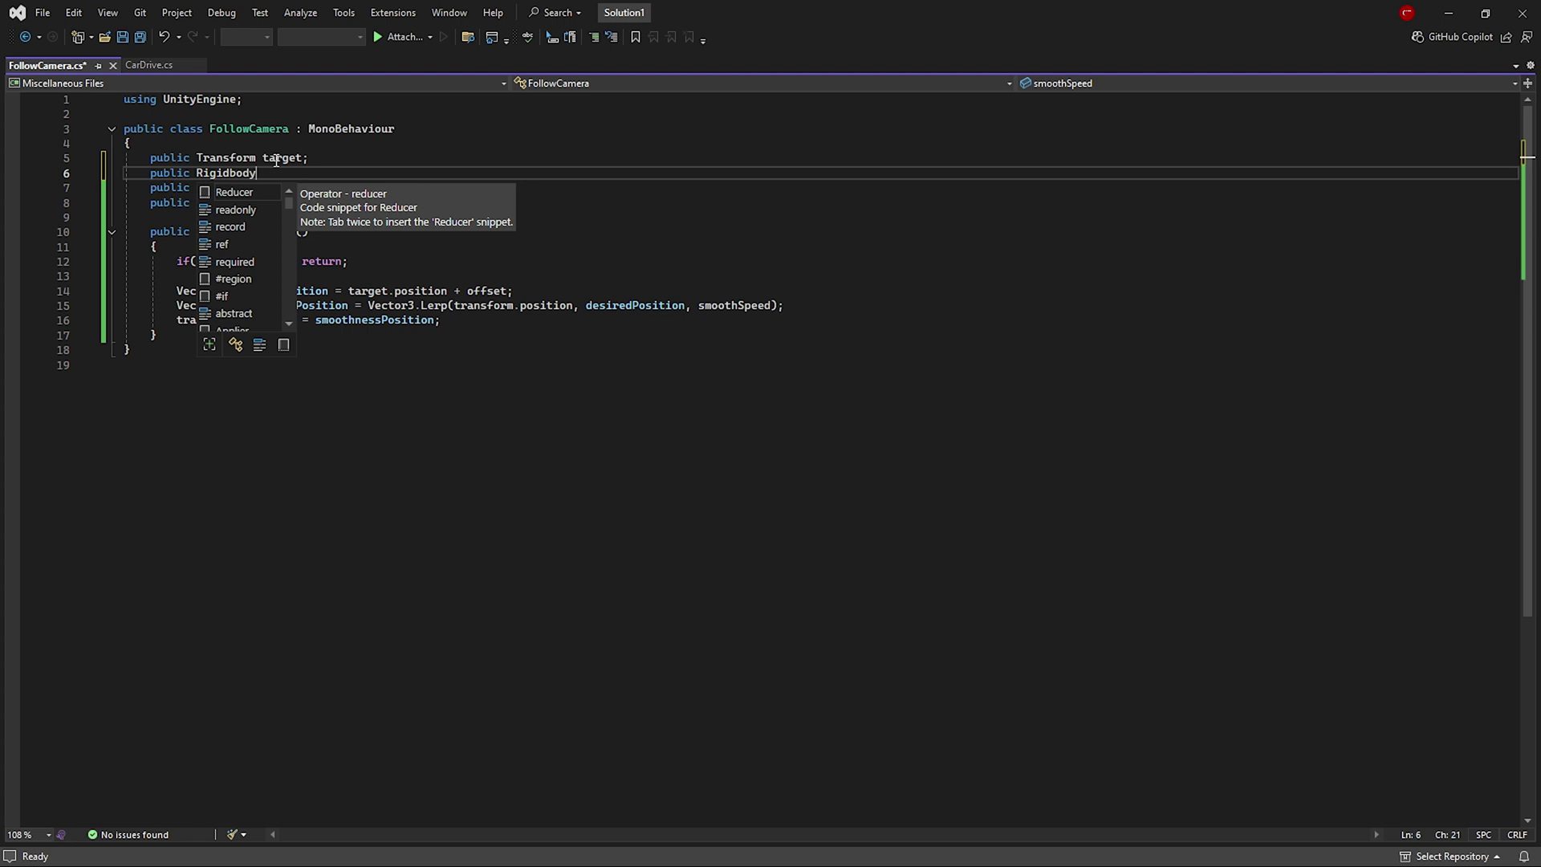
type("2D targetRb;")
- Declare public float fields minZoom = 5f, maxZoom = 8f and zoomSpeed = 2f below offset in FollowCamera.cs
left_click(135, 246)
left_click(206, 221)
key("Return")
type("pu")
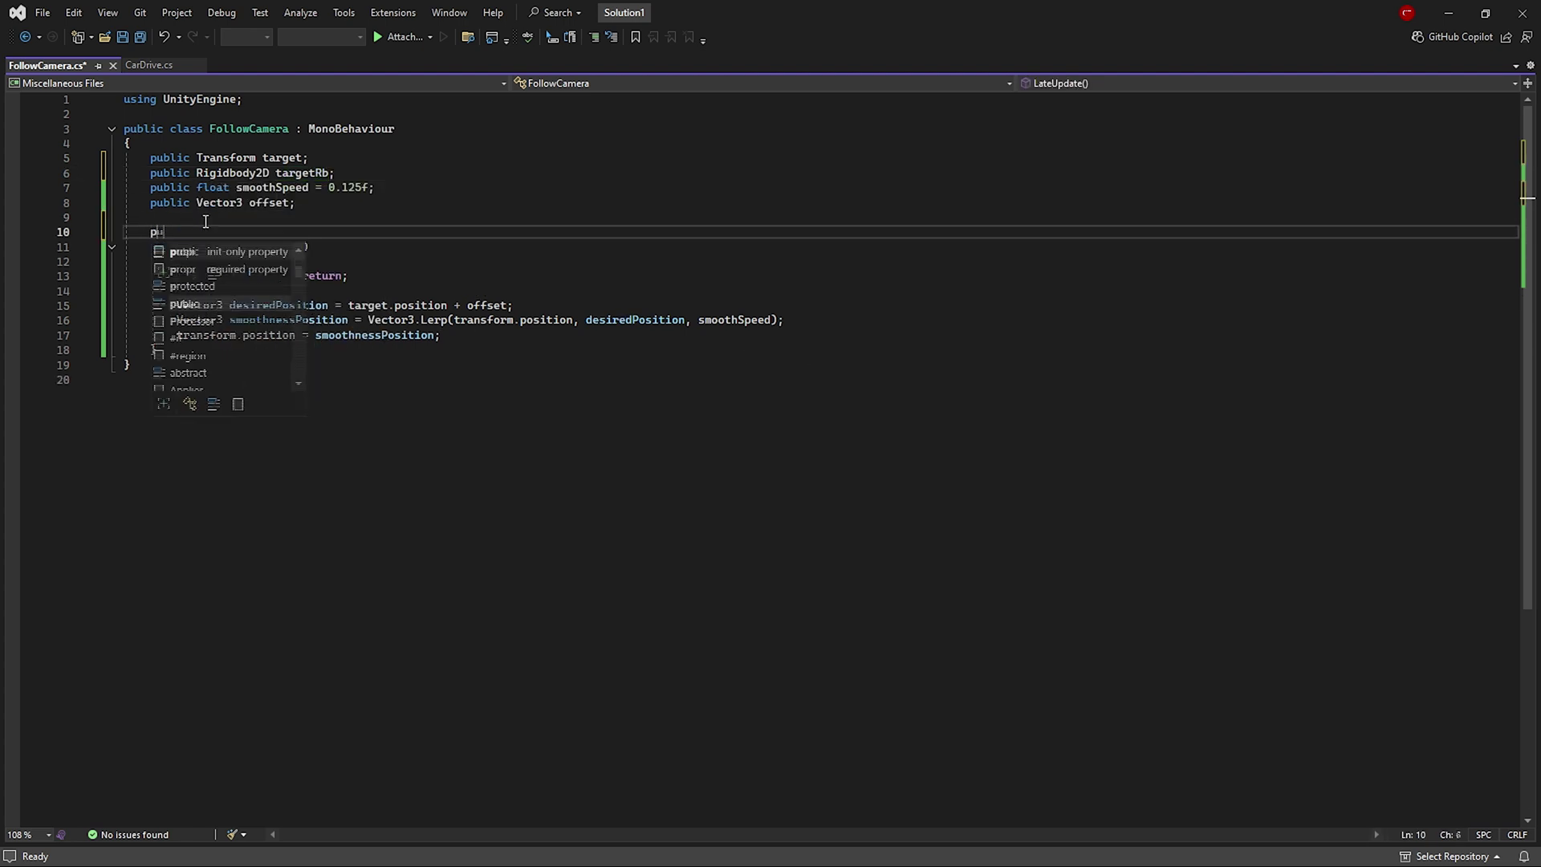
type("blic float minZoom = 5f;")
key("Return")
type("public float")
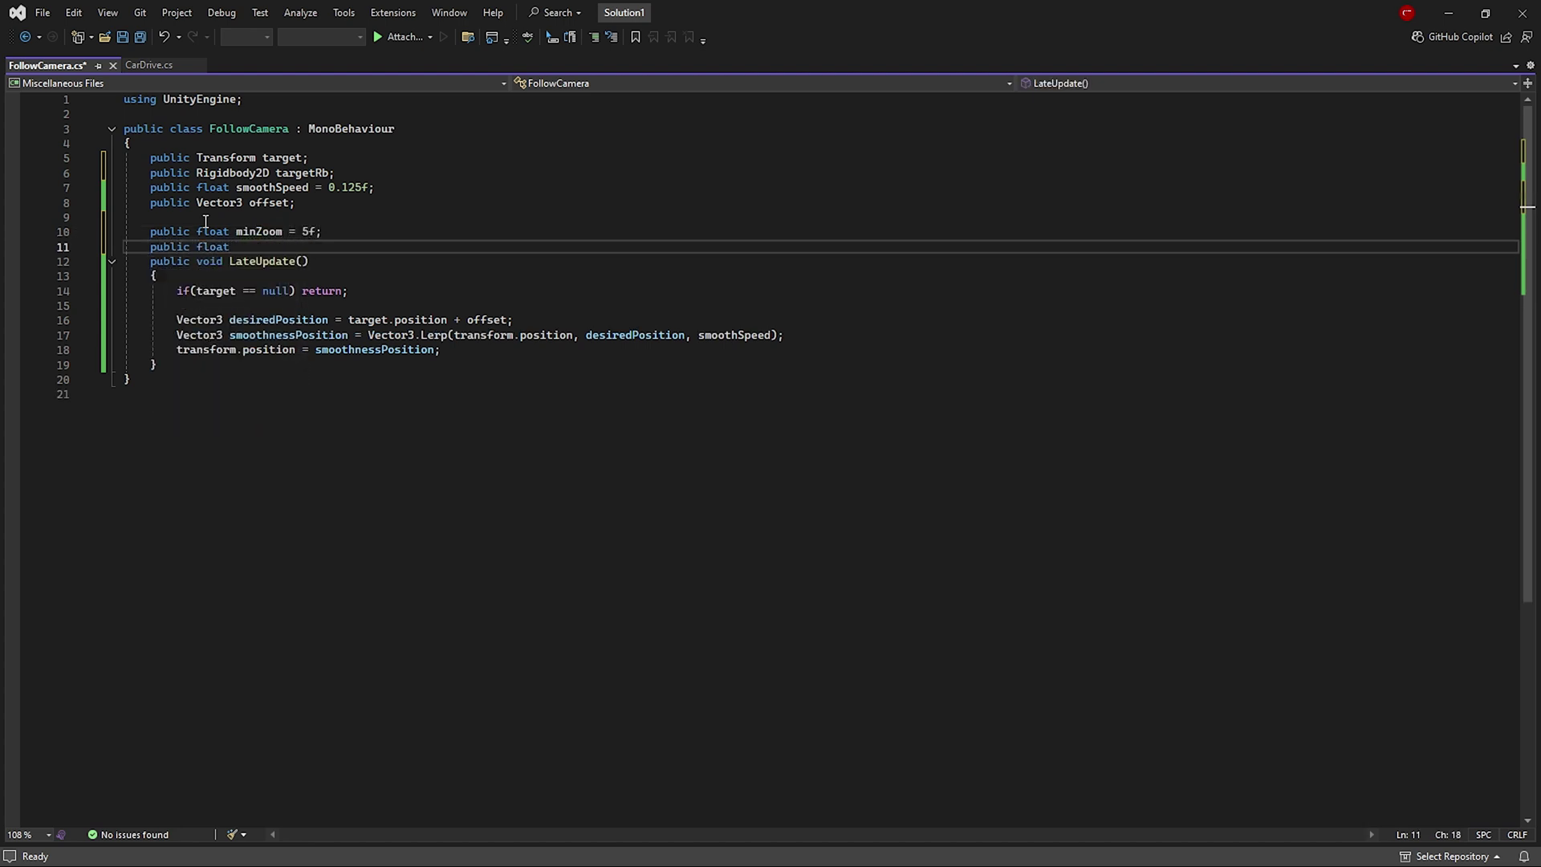
type(" maxZoom = 8f;")
key("Return")
type("pub")
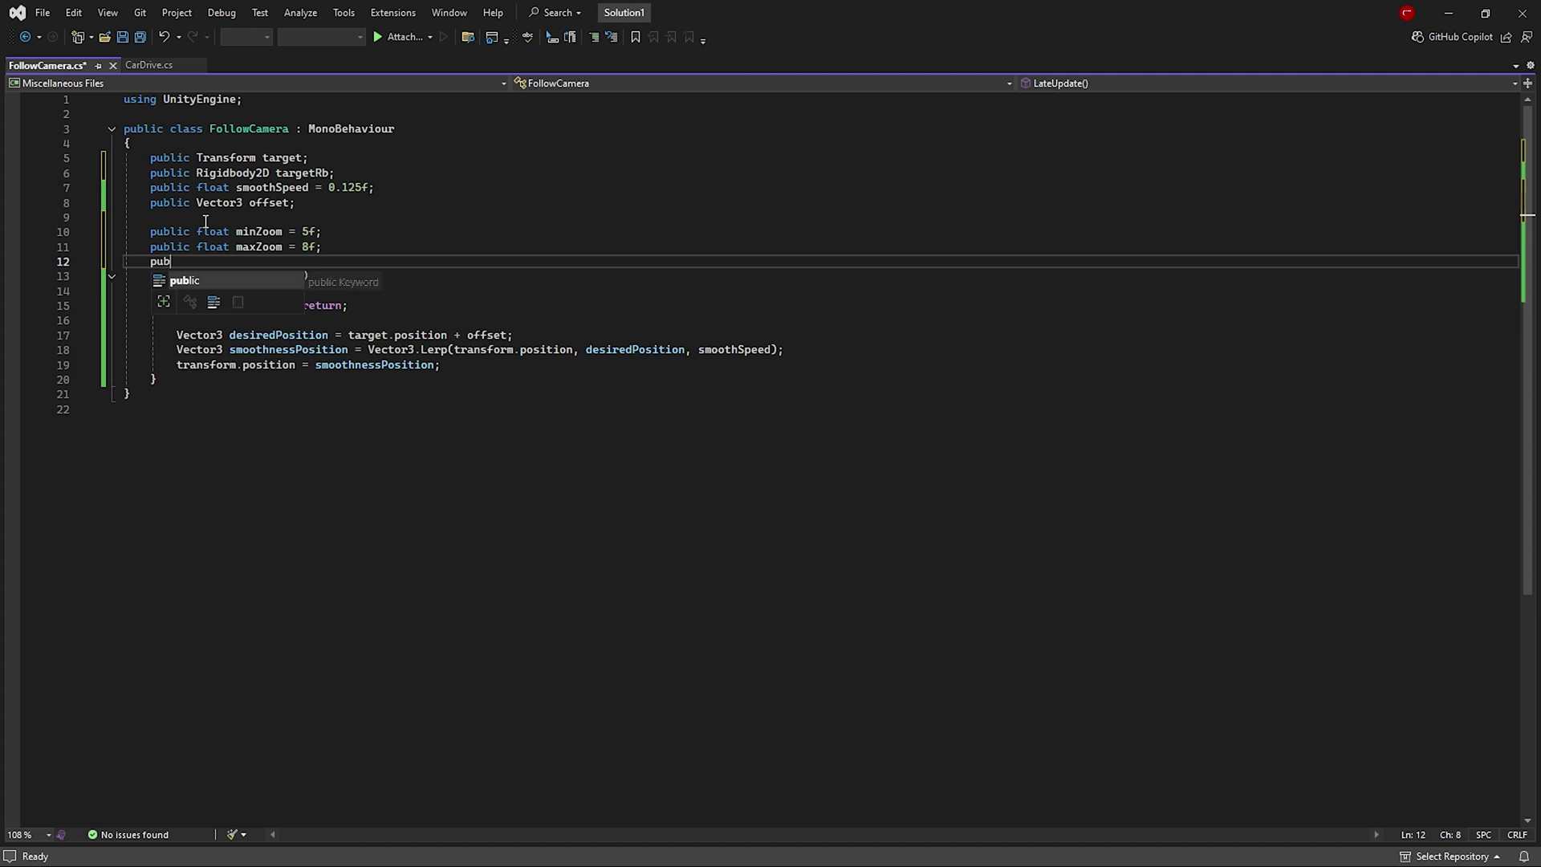
type("lic float zoomSpeed = 2f;")
- Declare a private FollowCamera field named cam below the zoom fields
key("Return")
key("Return")
type("private")
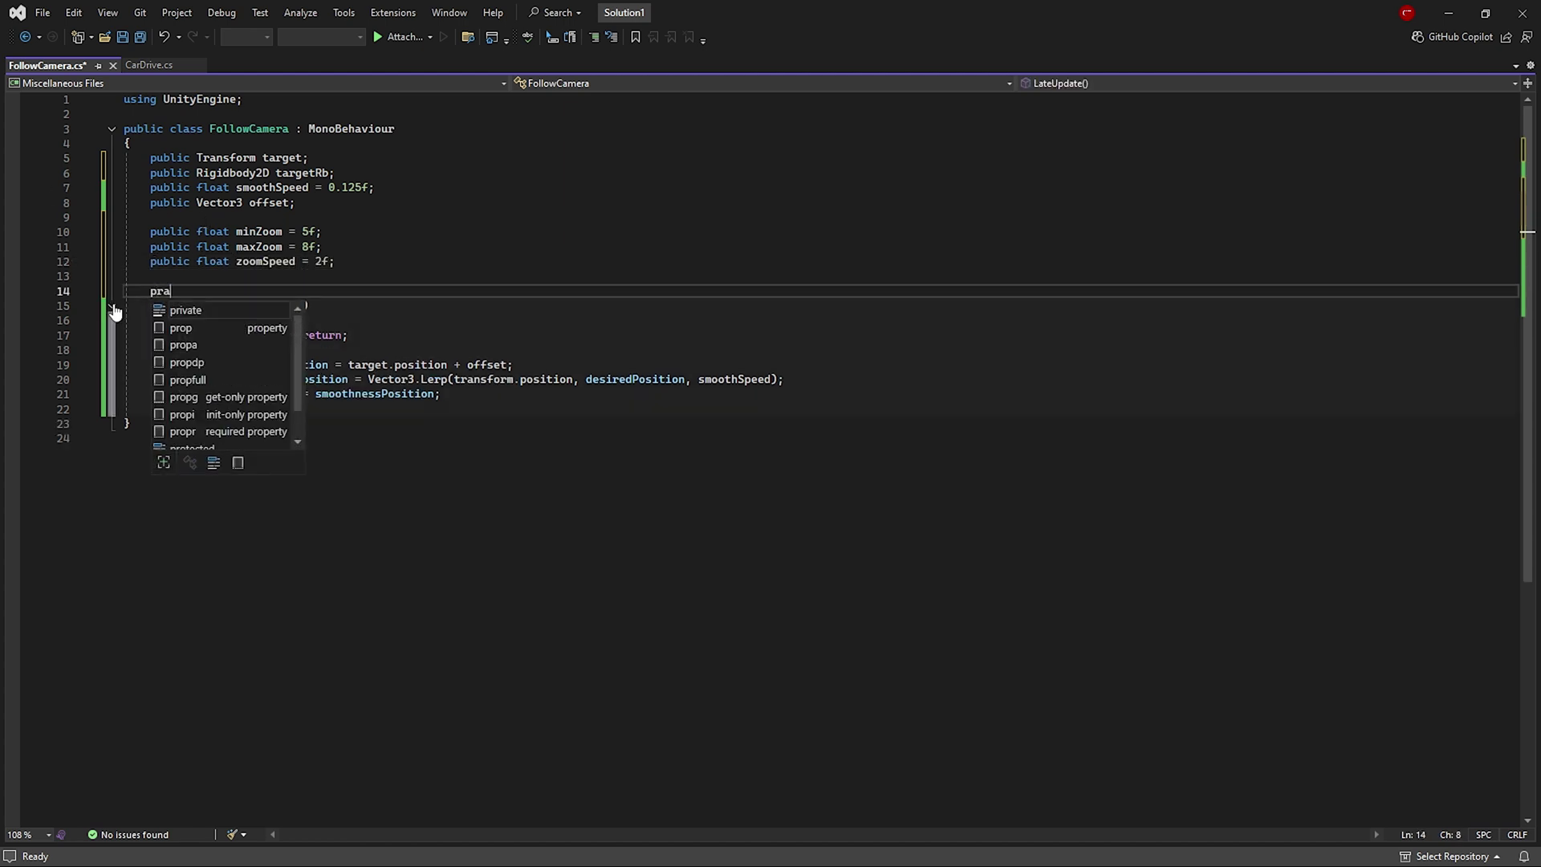
type(" FollowCamera cam;")
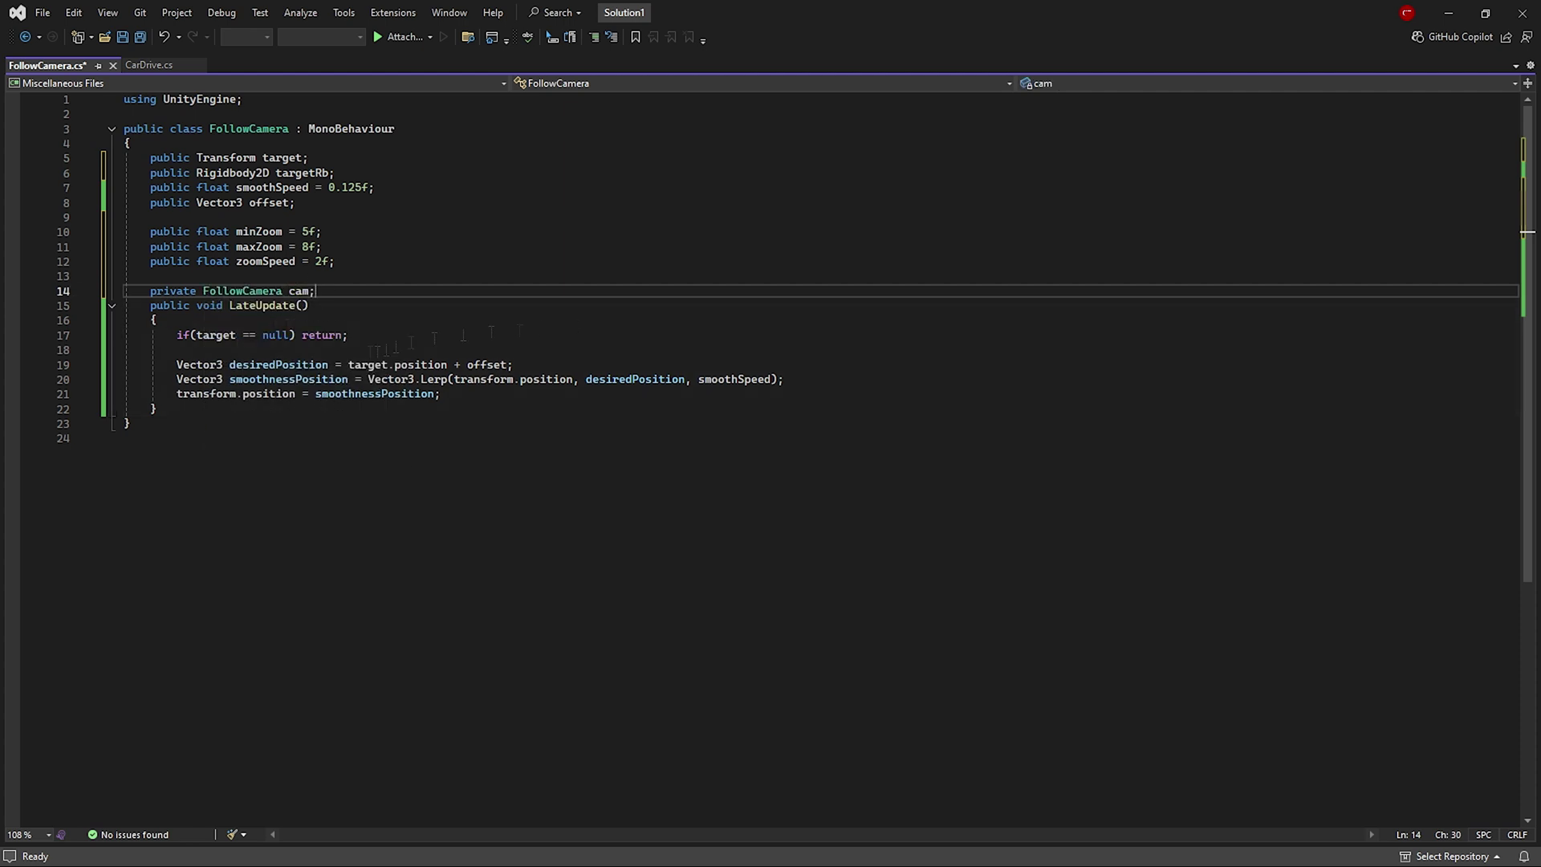
- Add a public void Start() method above LateUpdate that assigns cam = FollowCamera.main;
key("Return")
key("Return")
type("public void Start()")
key("Return")
type("{")
key("Return")
type("cam = FollowCamera.main;")
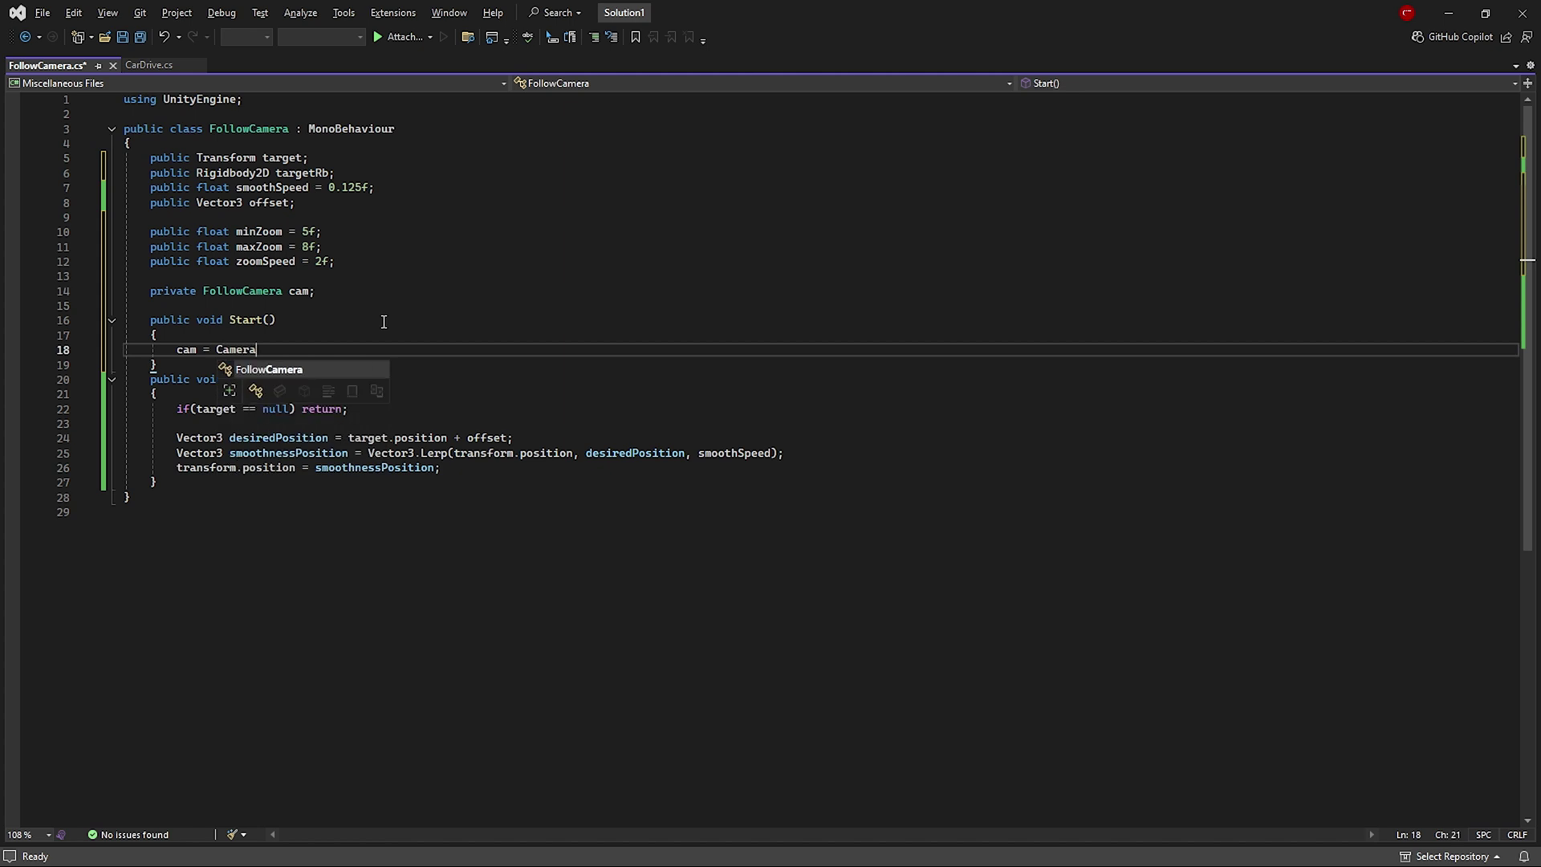
key("Down")
key("Return")
- Extend the null check in LateUpdate with || targetRb == null
scroll(383, 321, "down", 1)
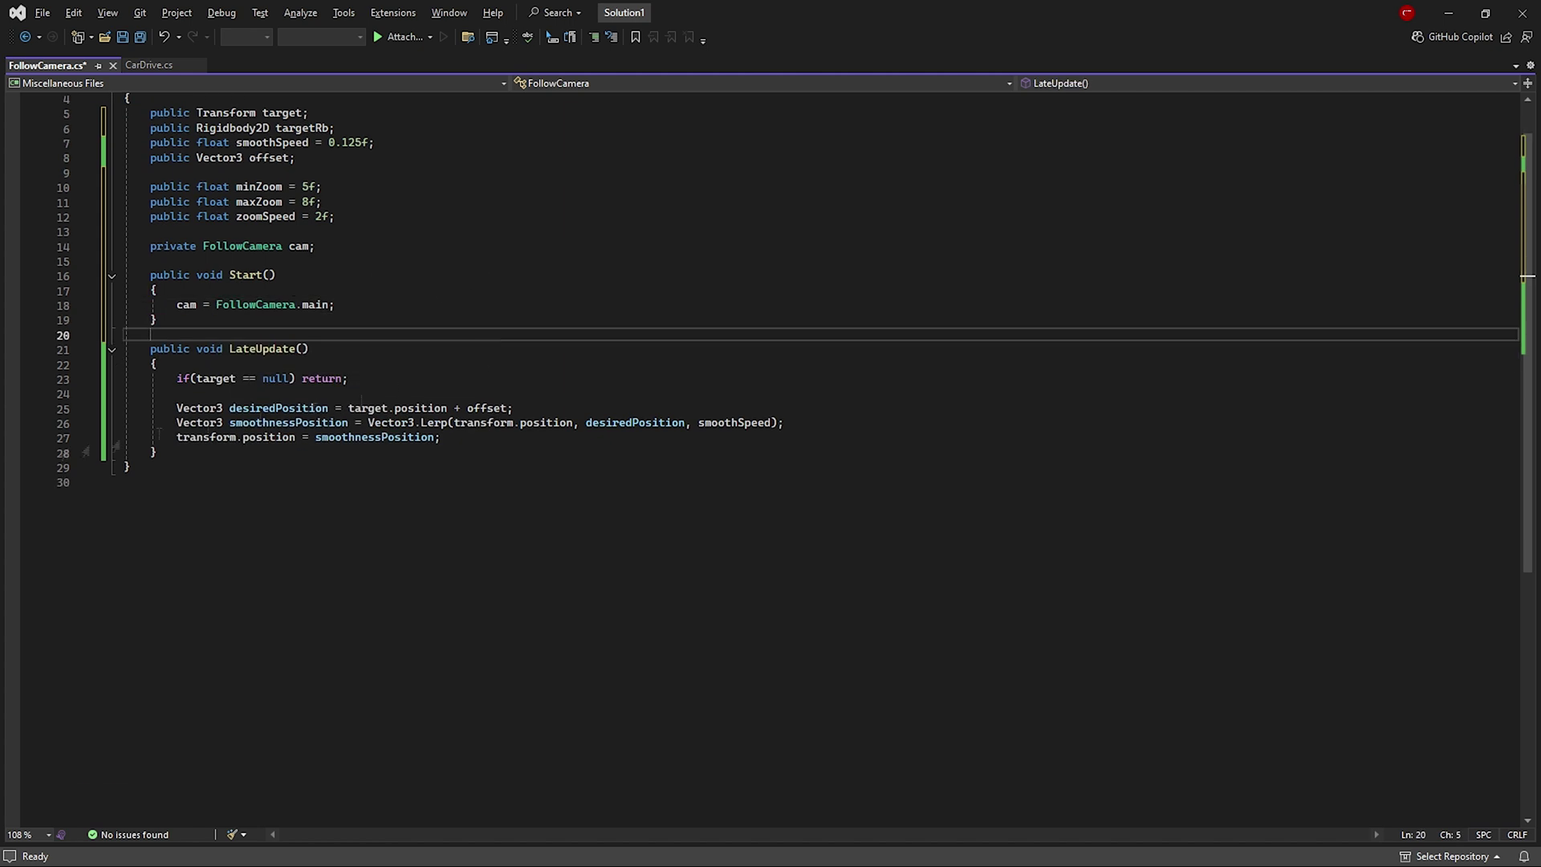
left_click(291, 378)
type("|| targetRb == null")
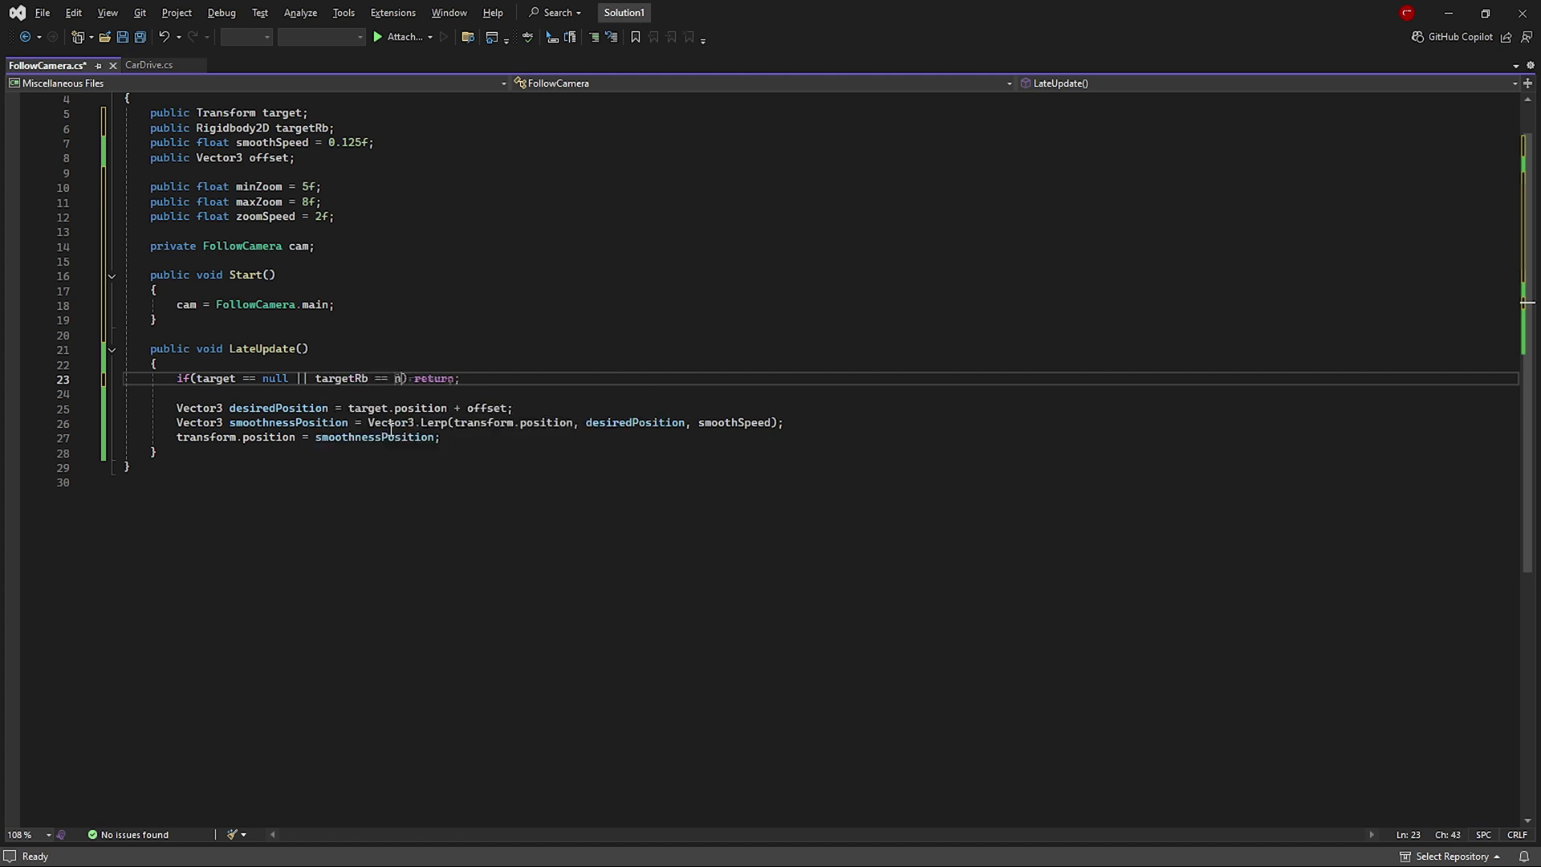
key("Down")
- At the end of LateUpdate, declare float speed = targetRb.velocity.magnitude;
scroll(438, 441, "down", 1)
left_click(474, 394)
key("Return")
key("Return")
type("float speed ")
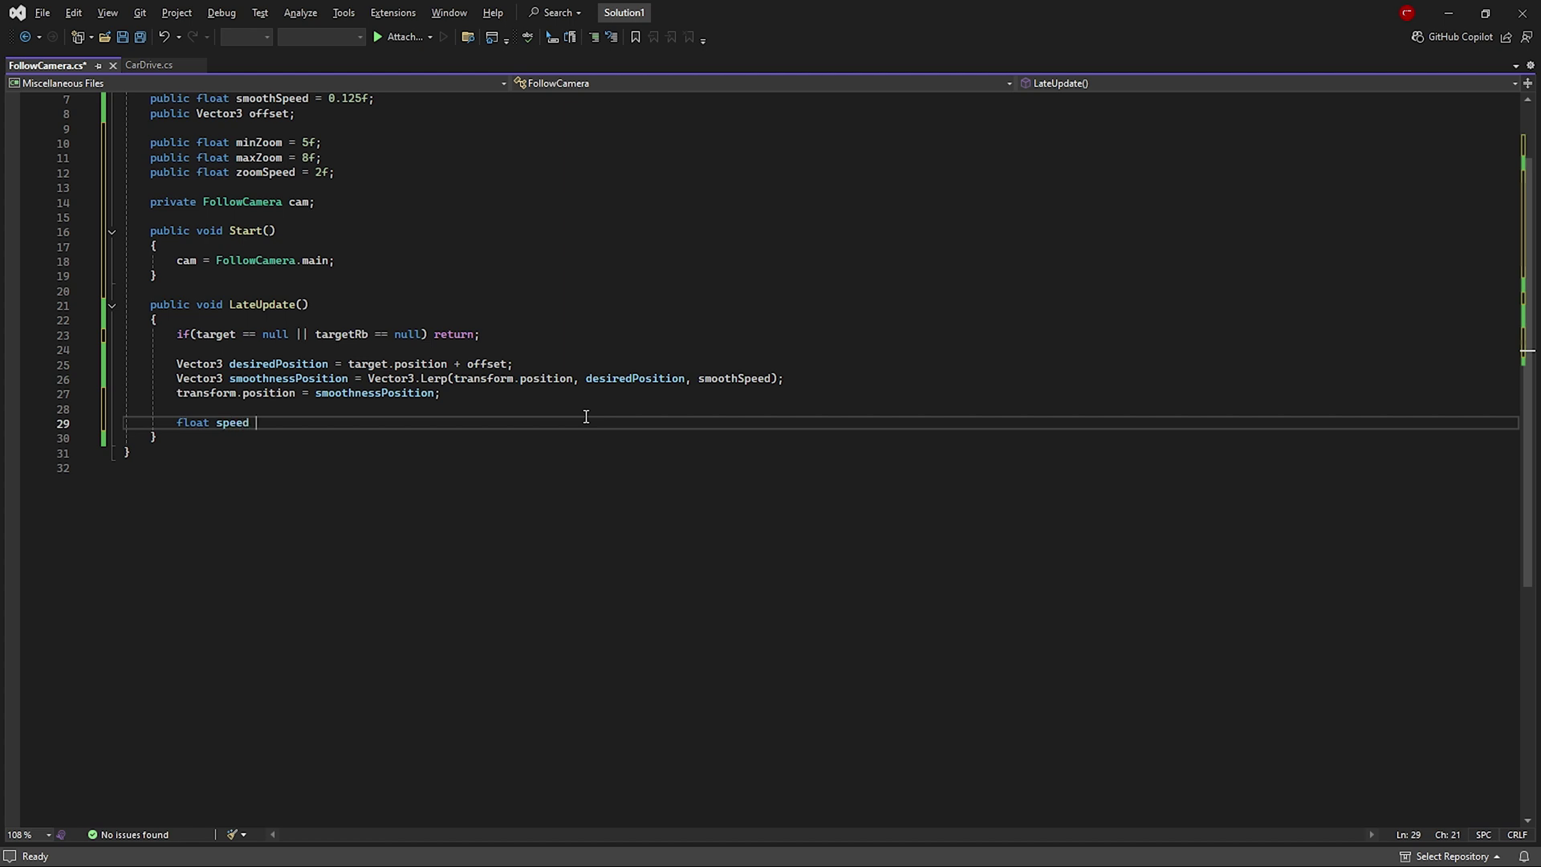
type("= targetRb.ve")
key("Tab")
- Below speed, declare float targetZoom = Mathf.Lerp(minZoom, maxZoom, speed / 10f);
key("Return")
type("float targetZoom = mathf")
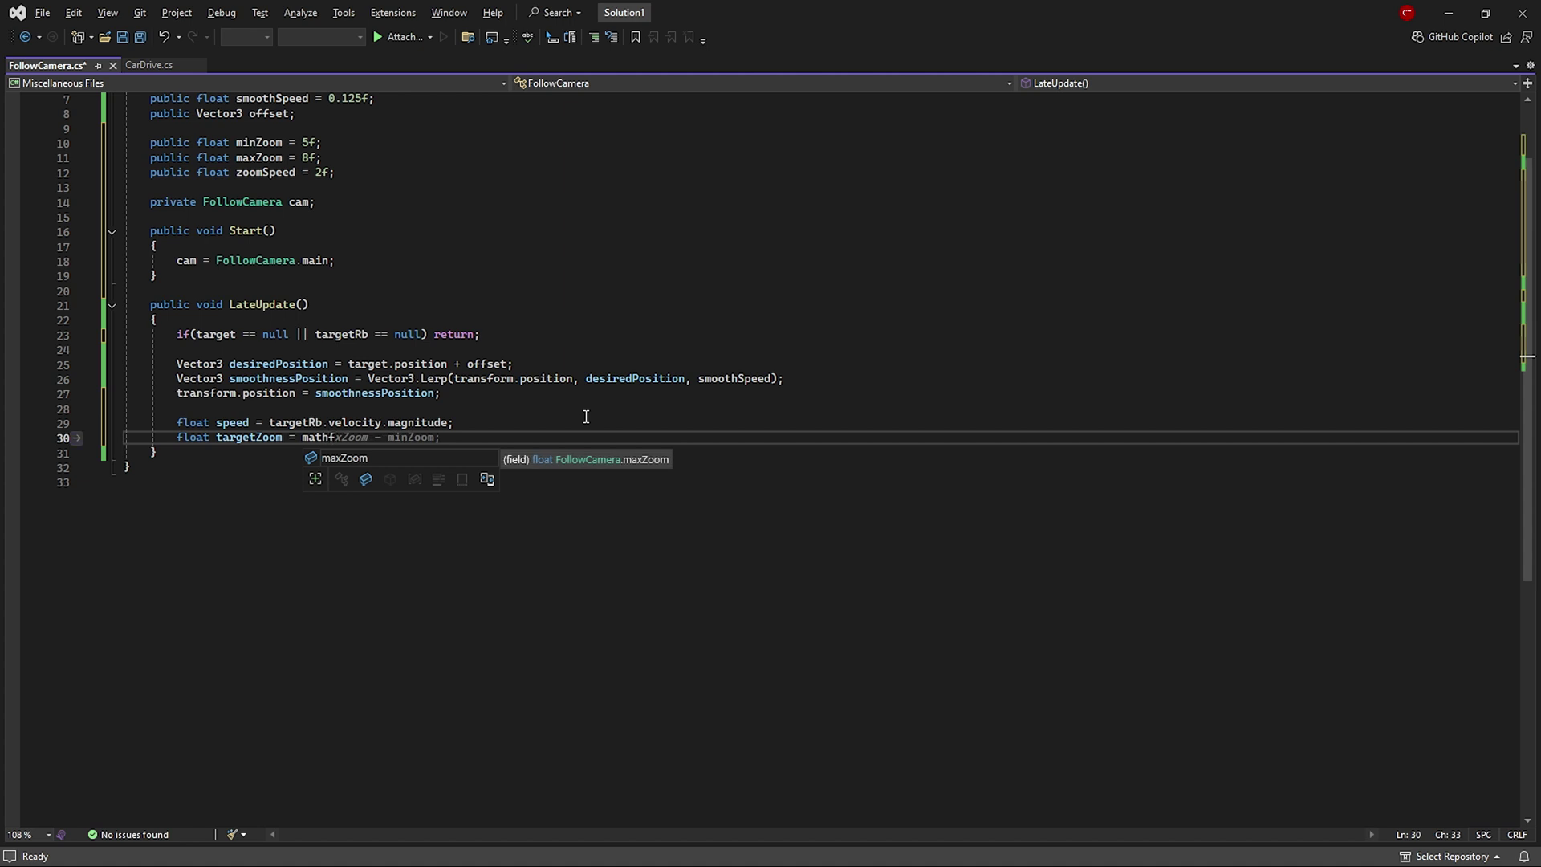
type(".")
type("Lerp(minZoom ")
type(" maxZoom, speed/")
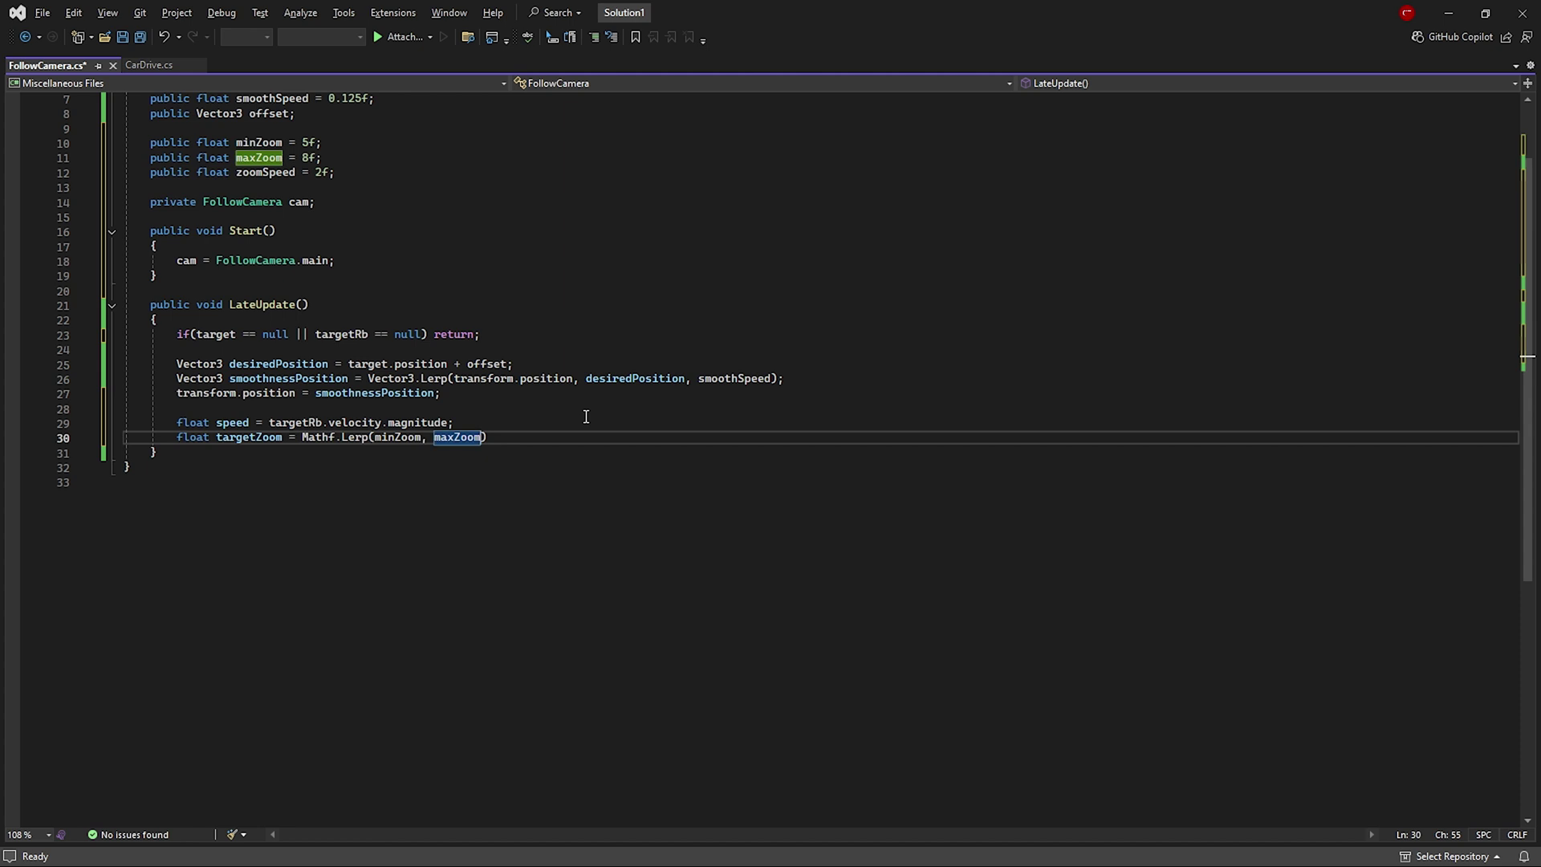
- Set cam.orthographicSize = Mathf.Lerp(cam.orthographicSize, targetZoom, Time.deltaTime * zoomSpeed); at the end of LateUpdate and save the script
key("Return")
type("cam.orth")
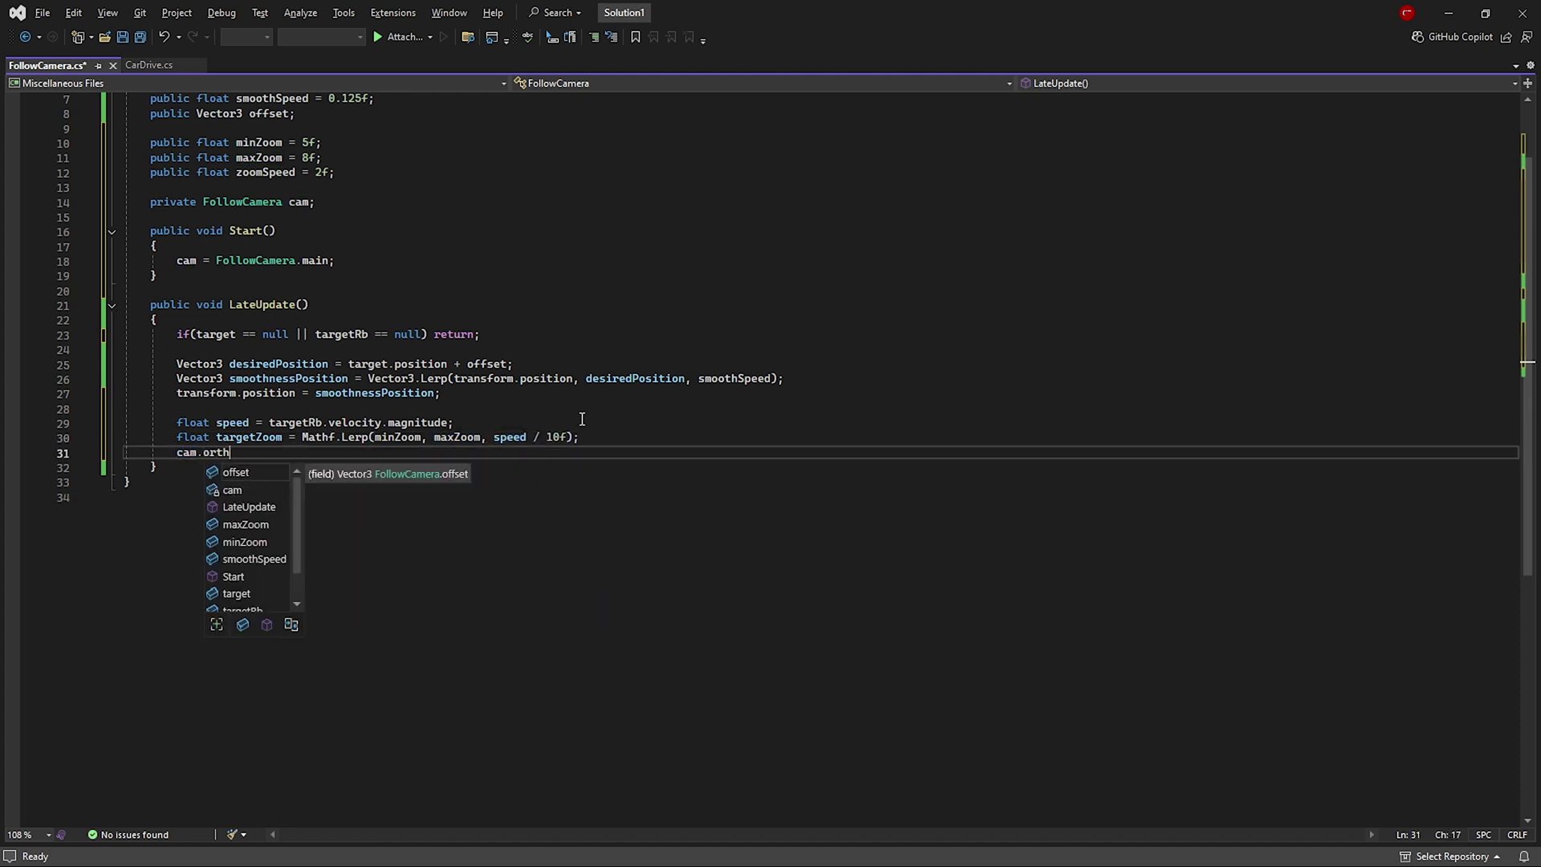
type("ographicSoz")
key("BackSpace")
key("BackSpace")
type("ize")
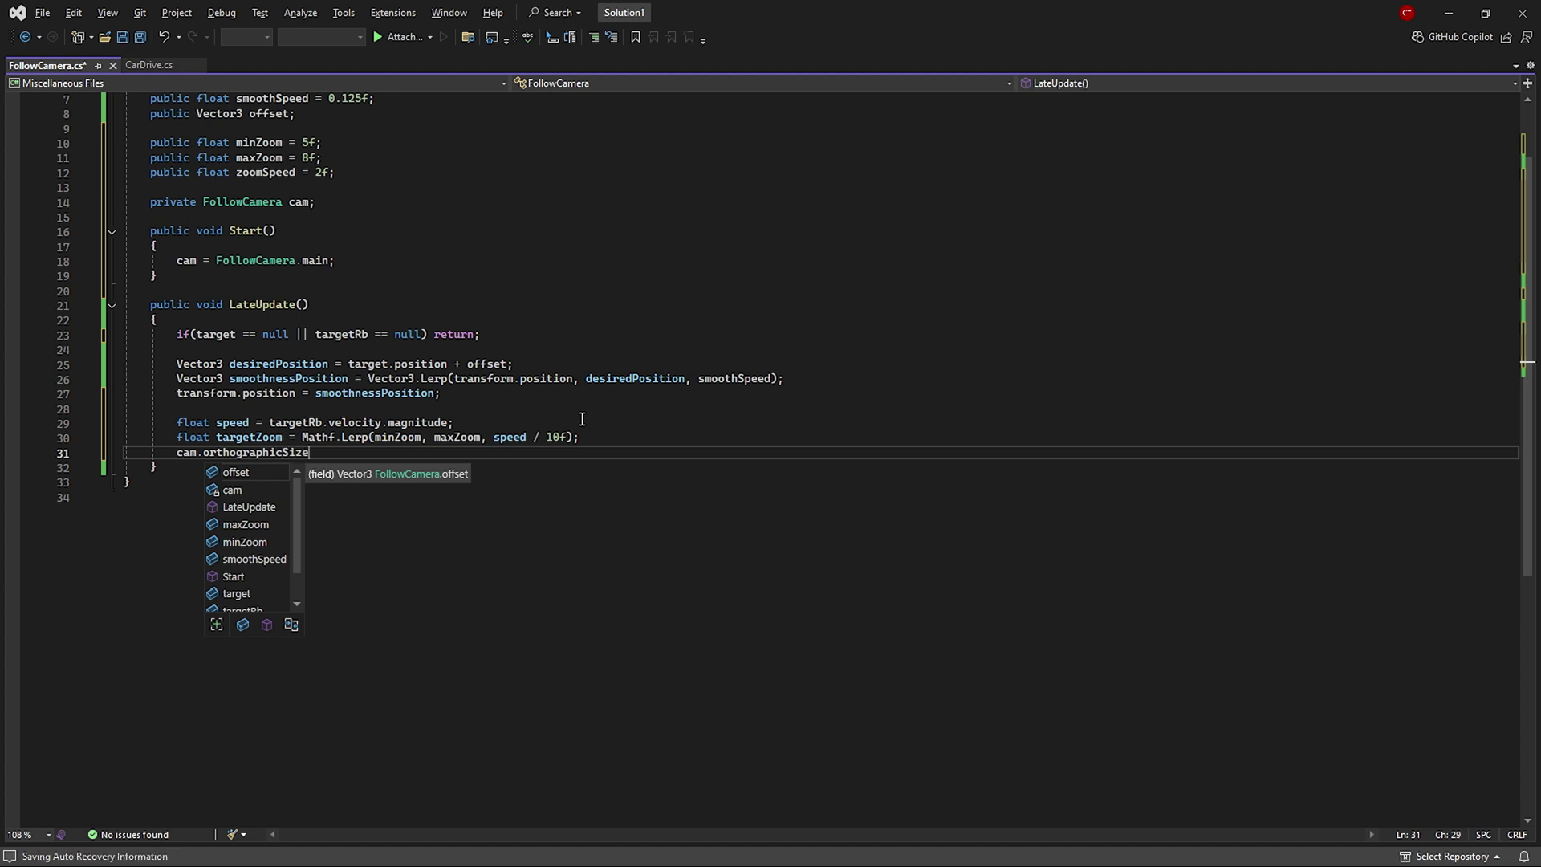
type(" = Mathf.Lerp(cam.orthographicSize")
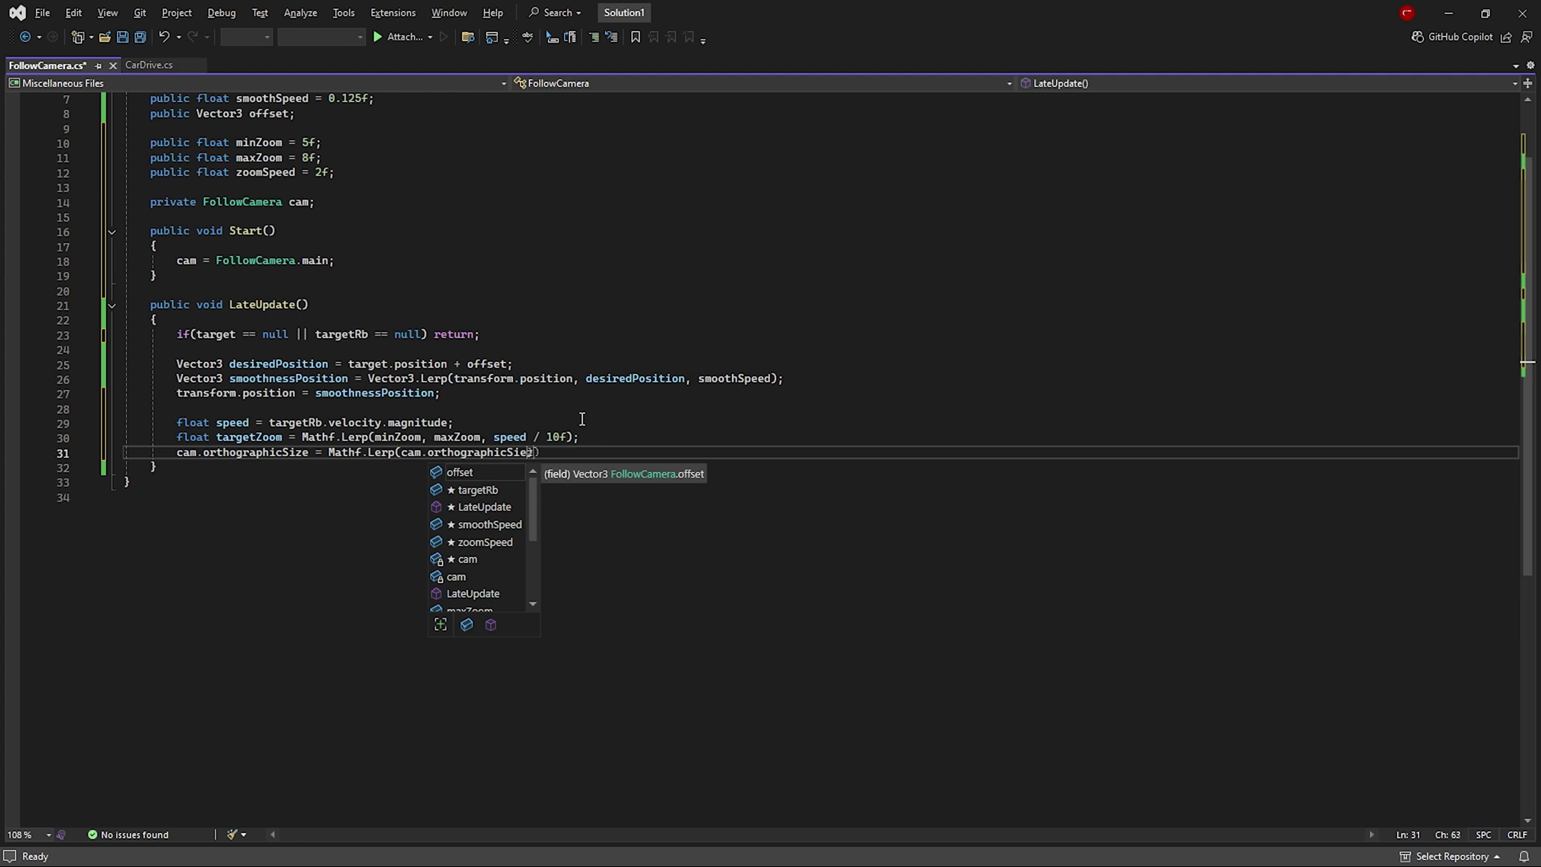
type(", targetZoom, Time")
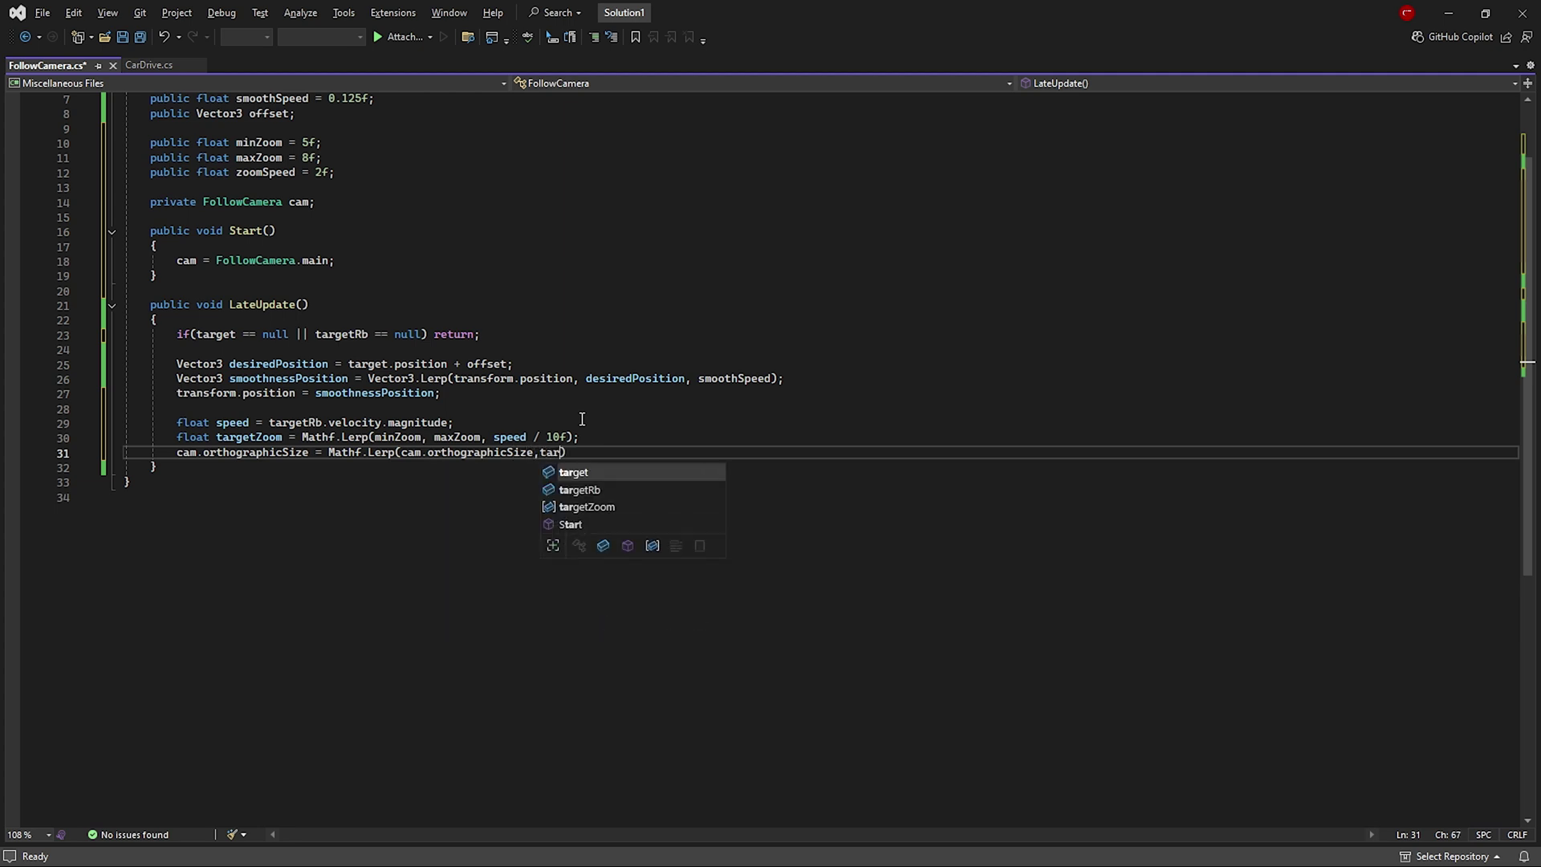
type(".deltaTime * zoomSpeed);")
left_click(138, 40)
- Switch to Unity, stop Play mode and allow the automatic API update for this script and other files found later
key("alt+Tab")
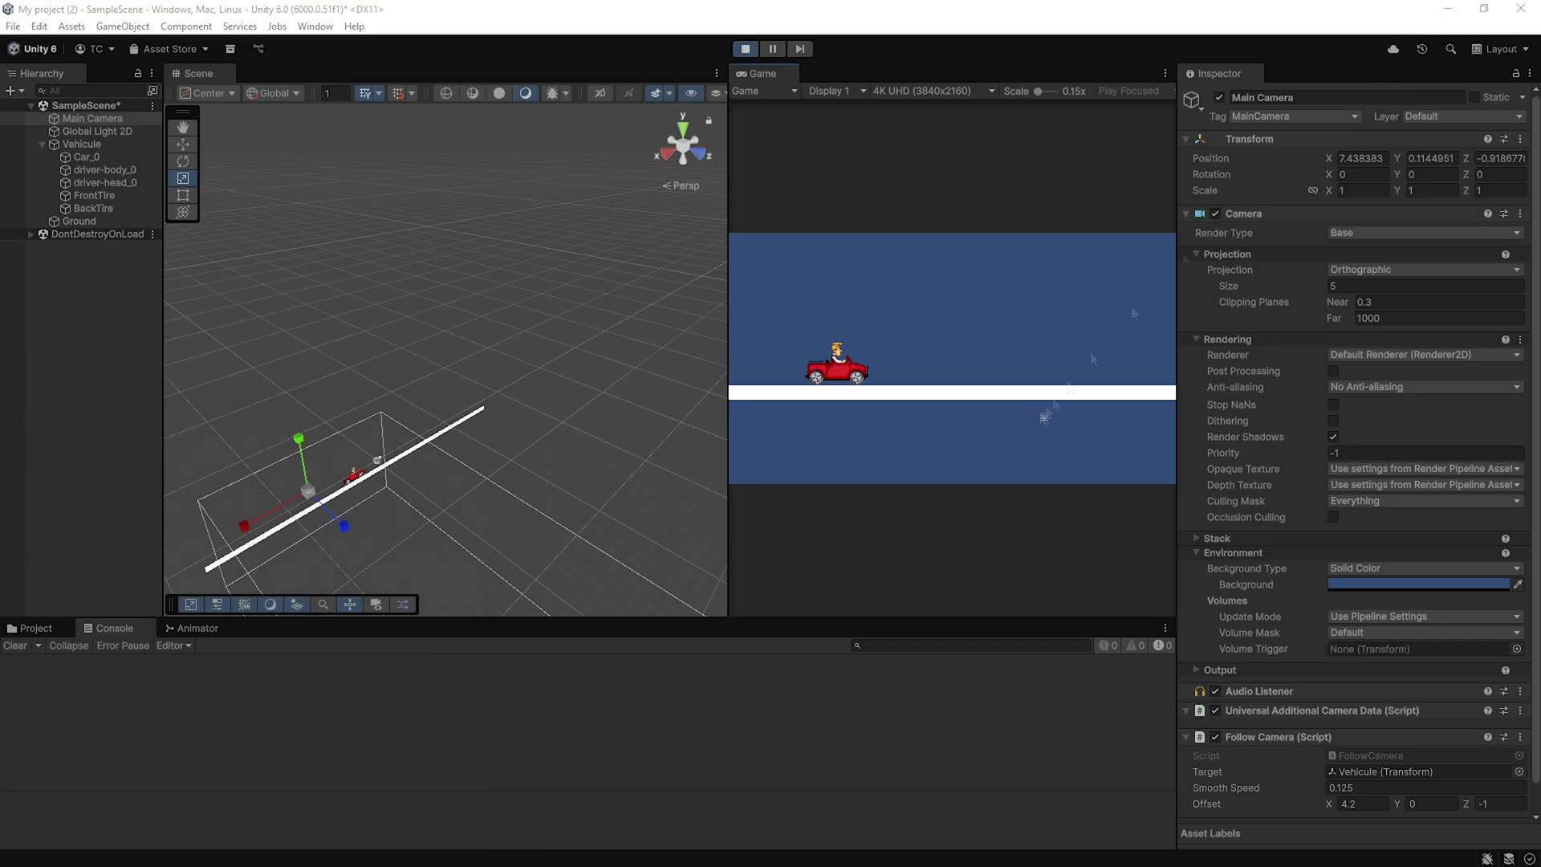
left_click(745, 48)
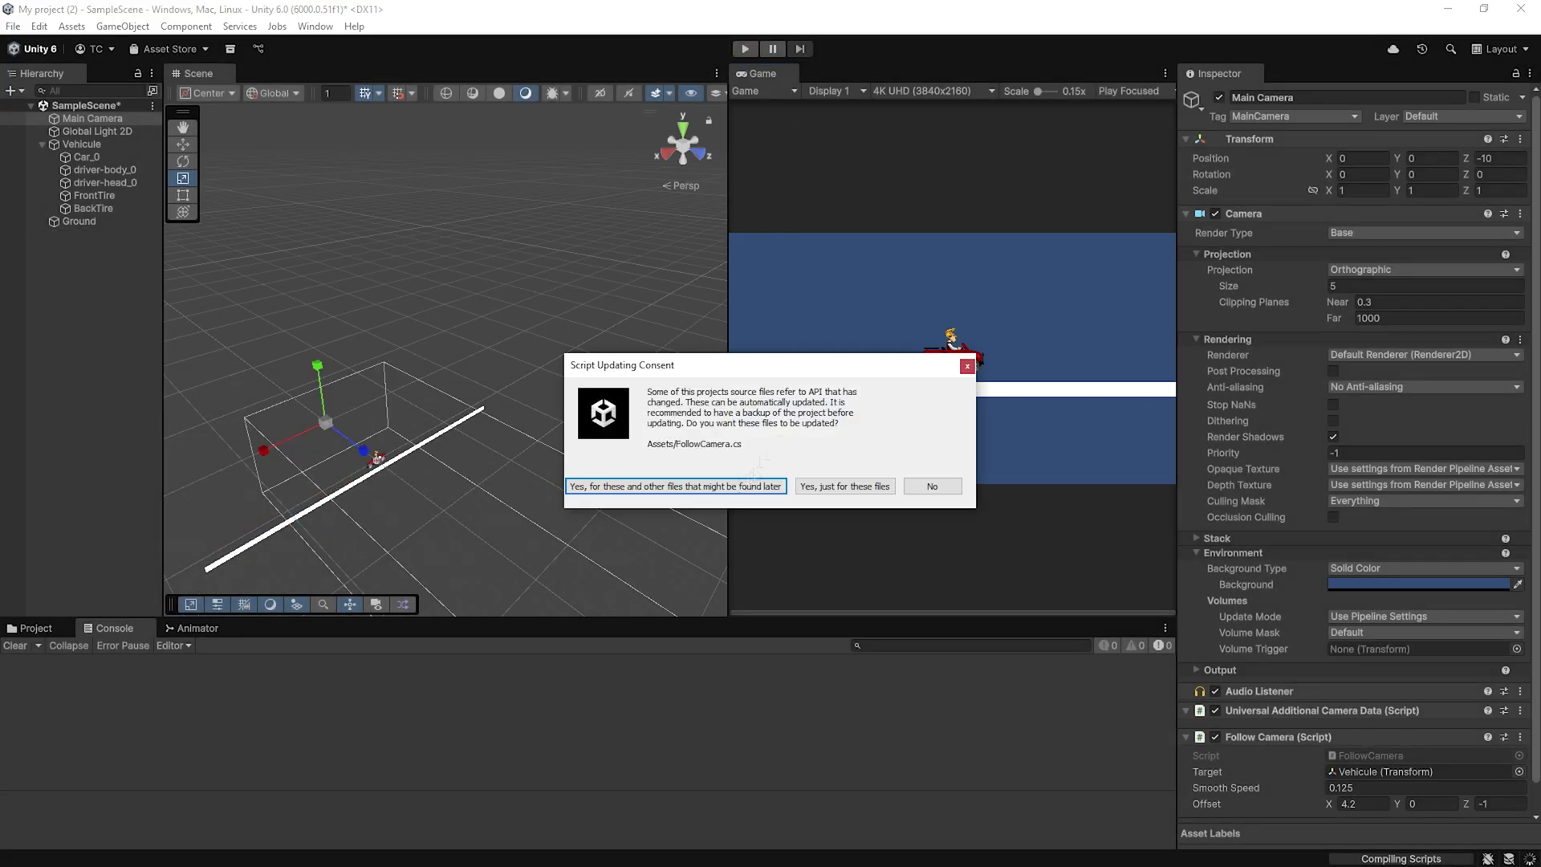
left_click(740, 487)
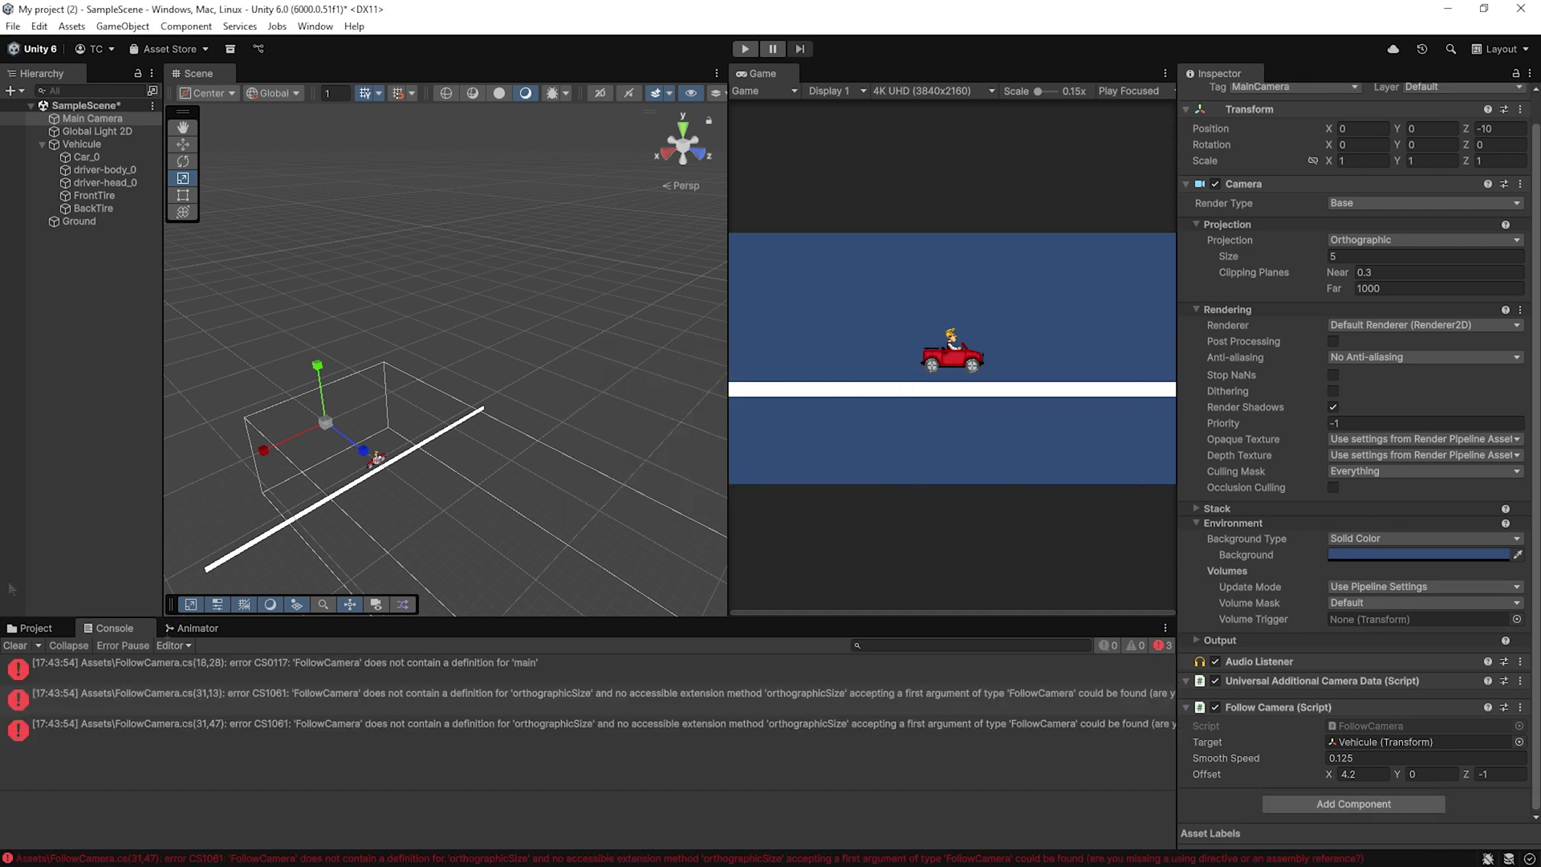
- Open the script from the console error, change FollowCamera to Camera in the cam assignment and declaration, and return to Unity
double_click(537, 665)
key("BackSpace")
key("BackSpace")
key("BackSpace")
key("BackSpace")
key("BackSpace")
key("BackSpace")
left_click(243, 203)
key("BackSpace")
key("BackSpace")
key("BackSpace")
key("BackSpace")
key("BackSpace")
key("BackSpace")
left_click(1449, 13)
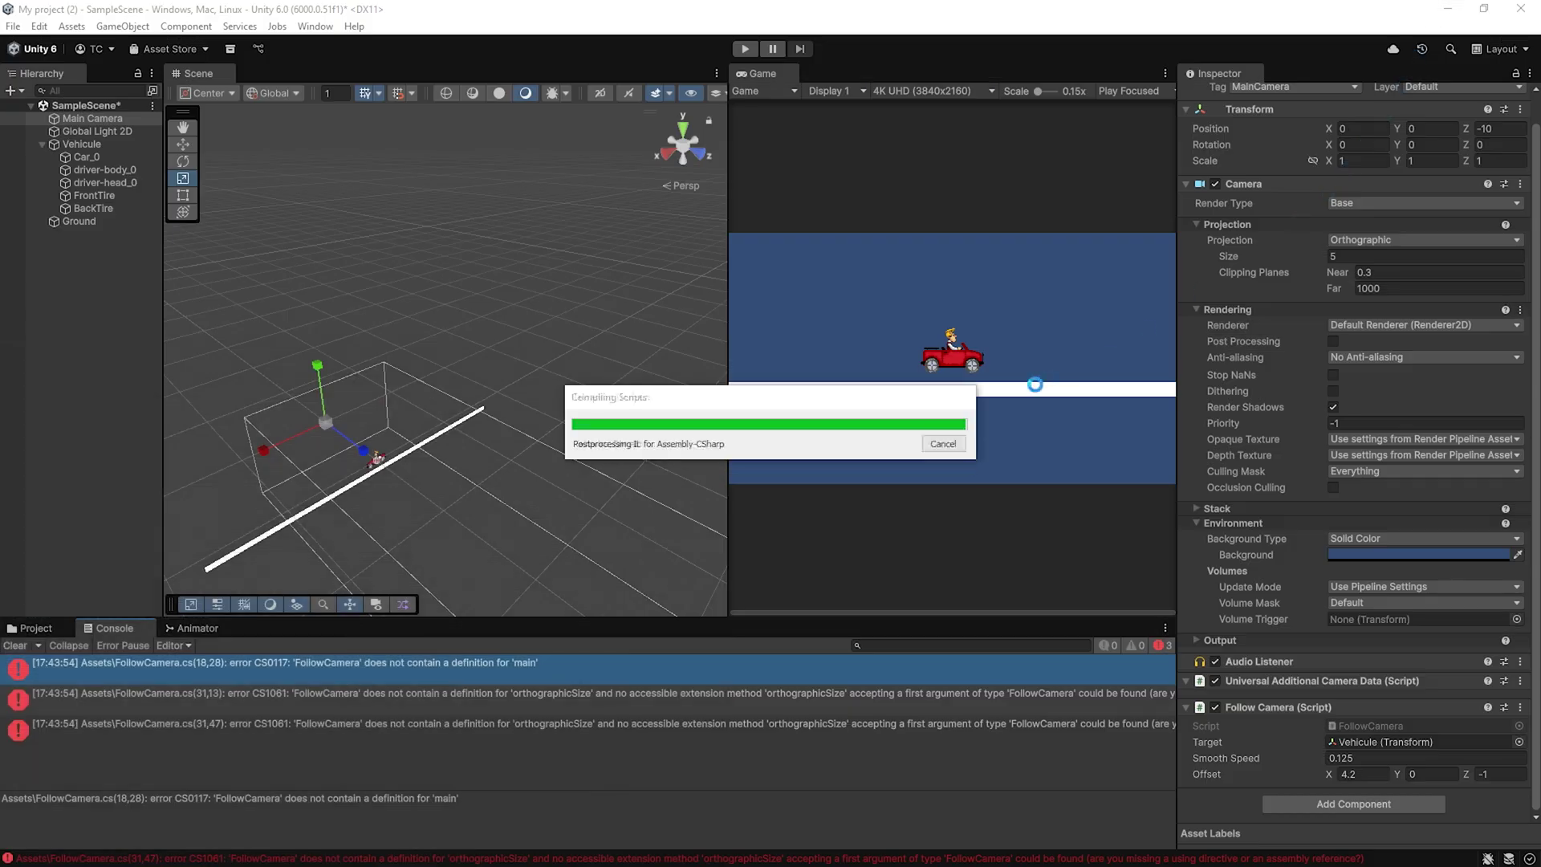
- Run the scene briefly, stop it, and assign Vehicule as Target Rb of the Main Camera's Follow Camera script
left_click(745, 49)
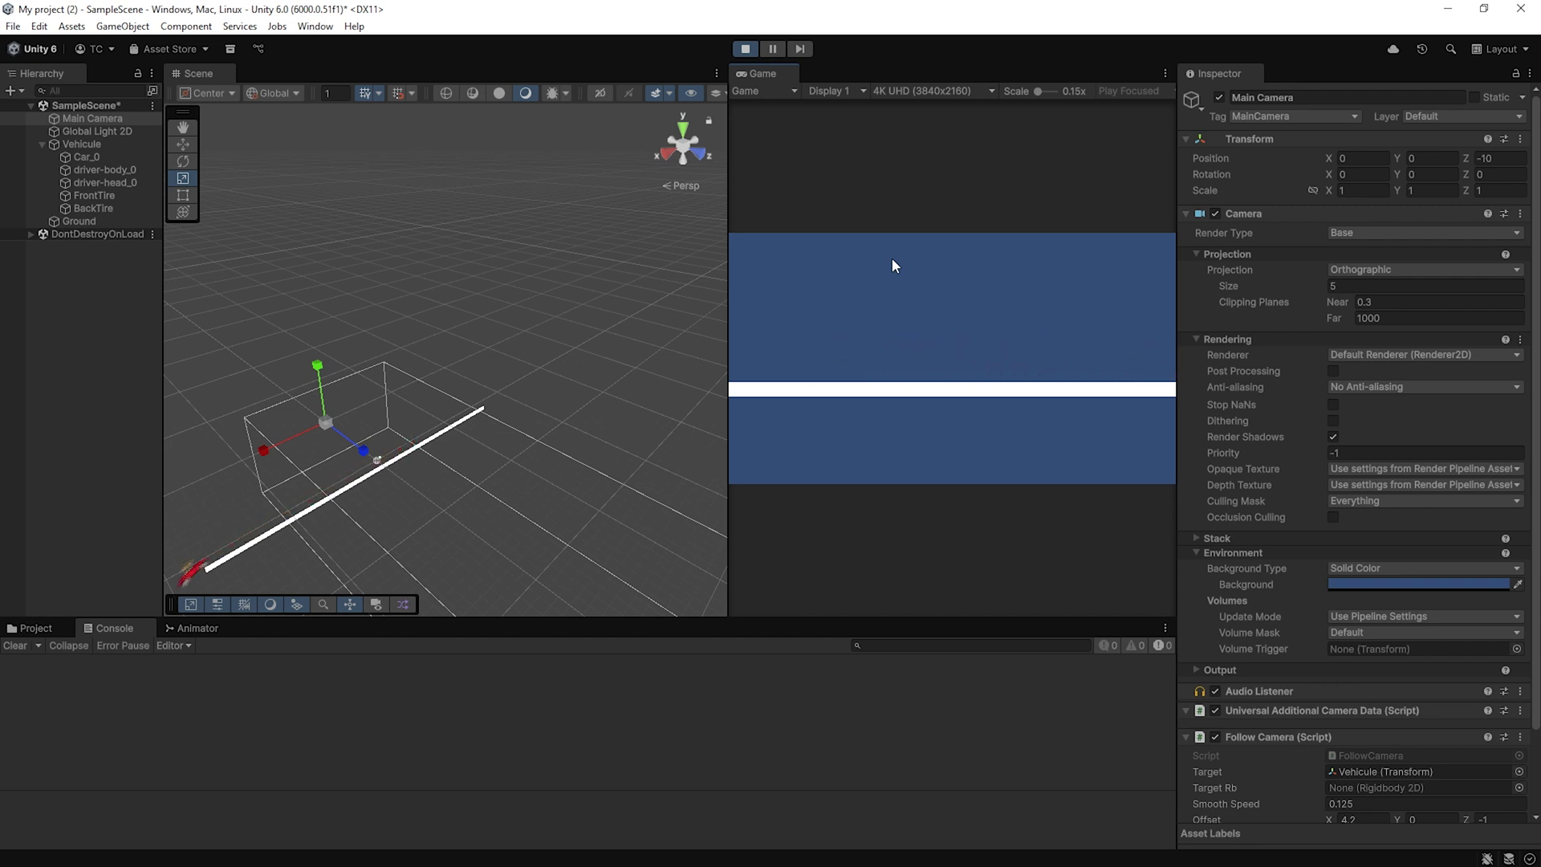
key("ctrl+p")
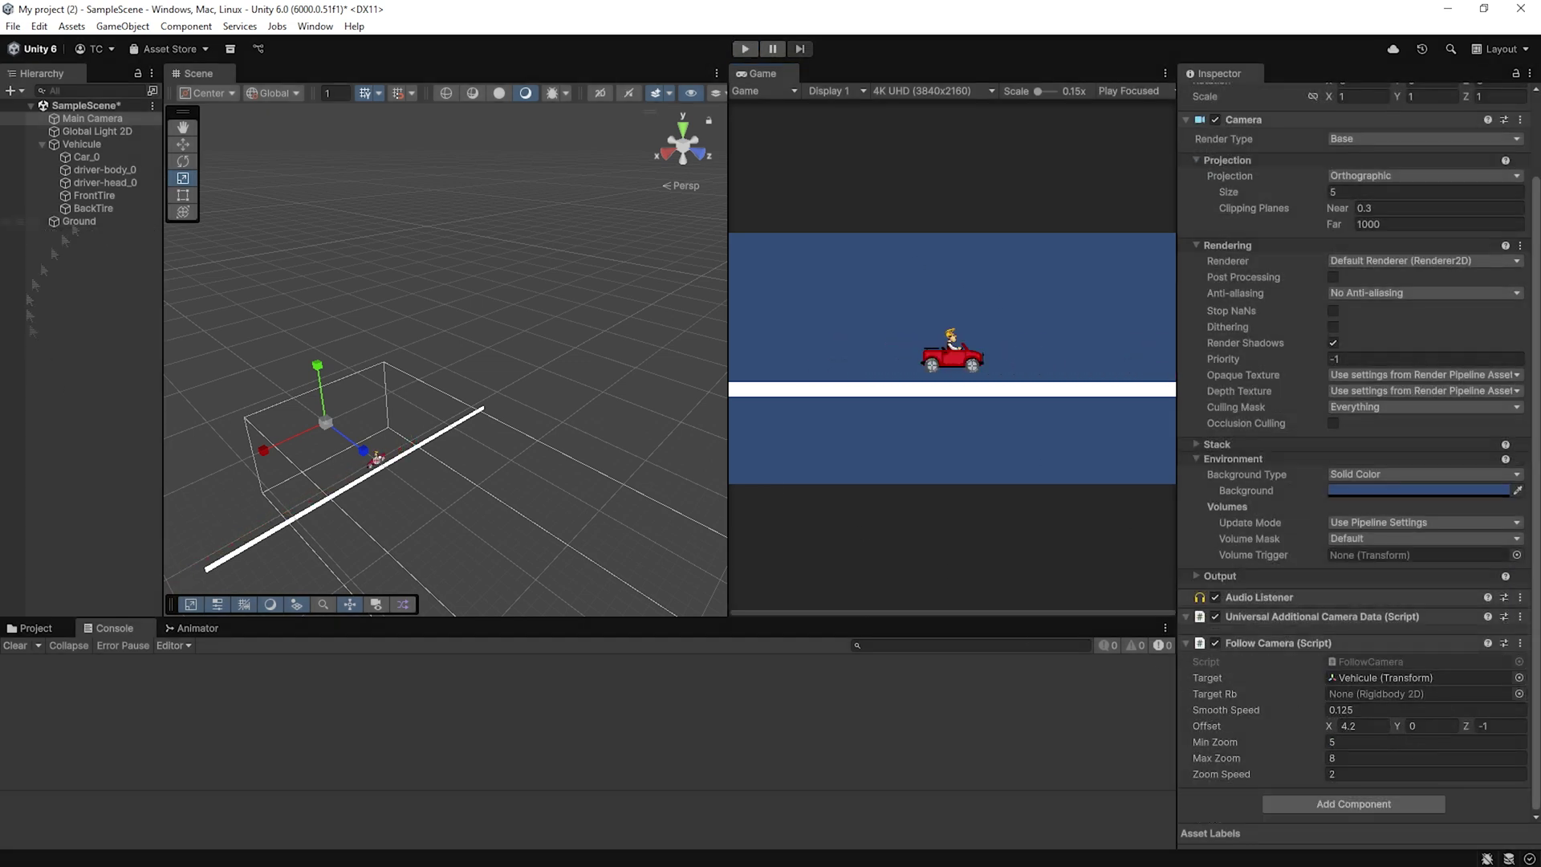
left_click_drag(80, 144, 1364, 693)
- Set the Game view to Play Maximized, test the camera zoom by driving the car both ways, and stop the run
left_click(1128, 91)
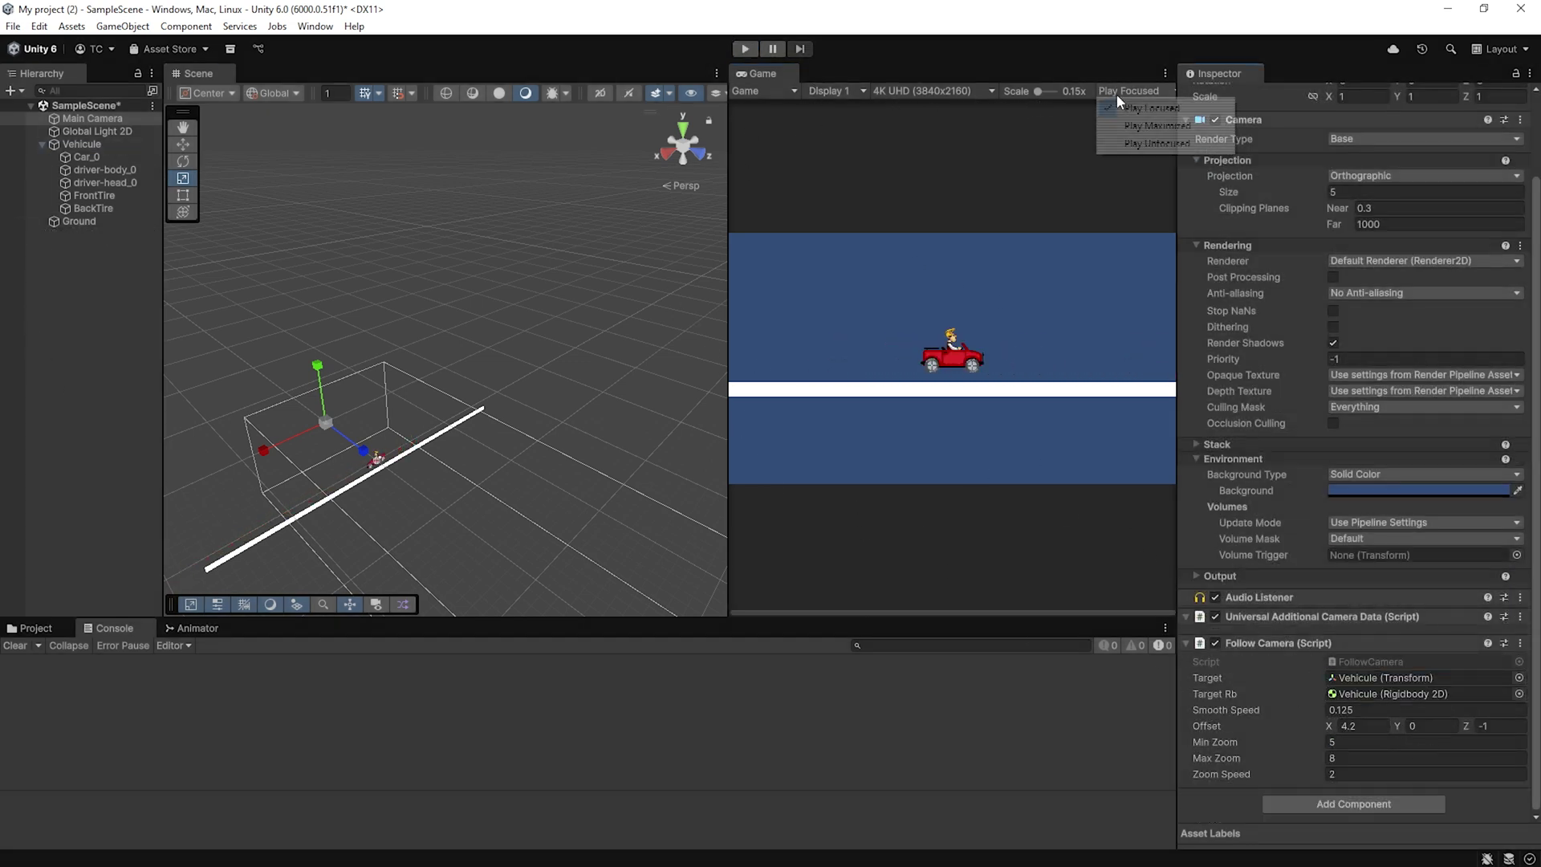
left_click(1158, 126)
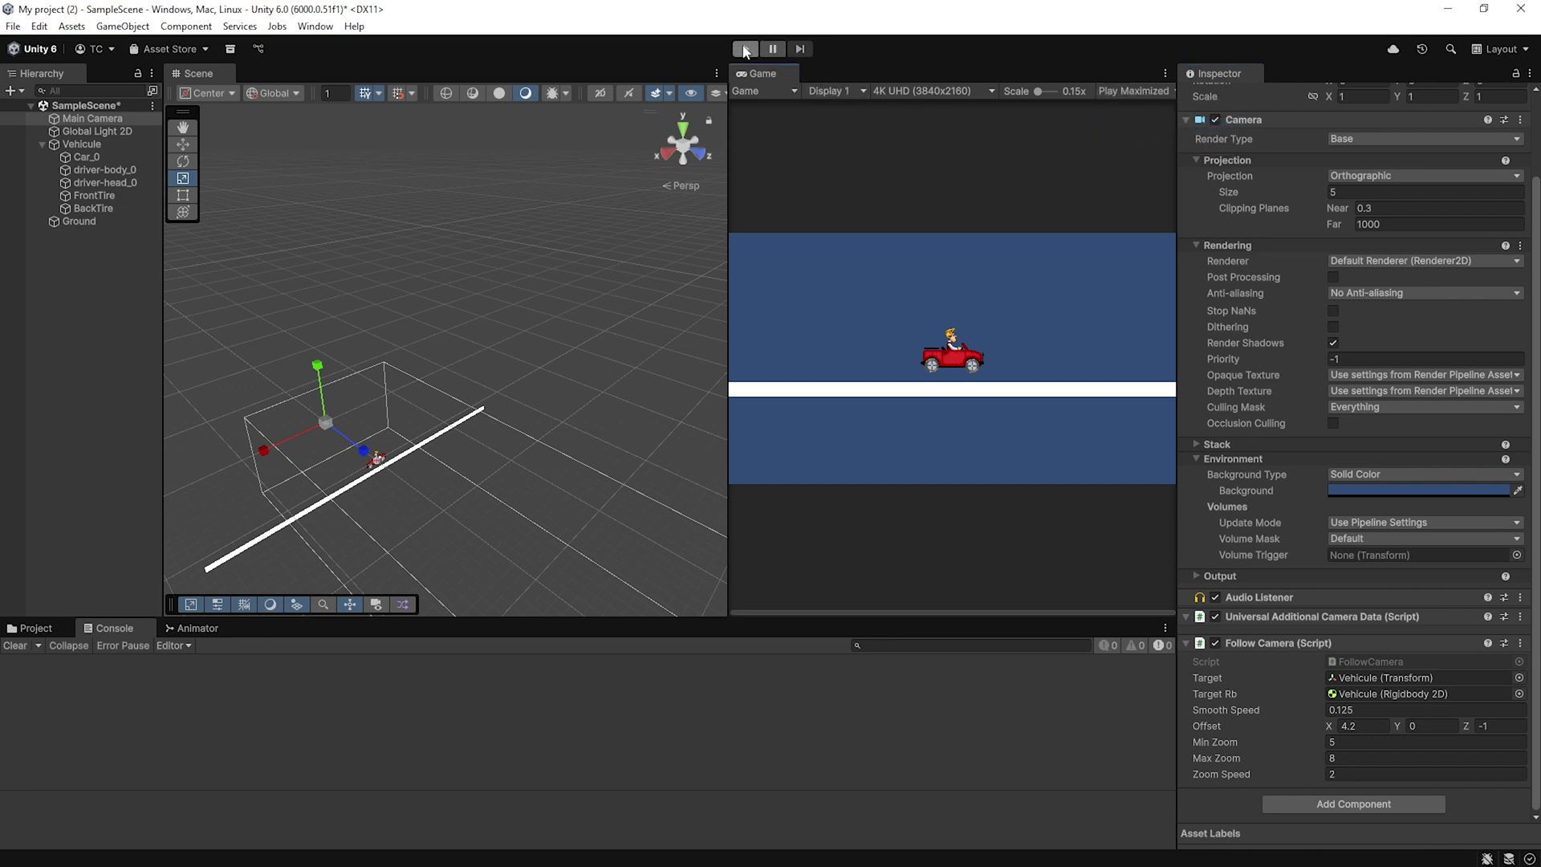
left_click(746, 50)
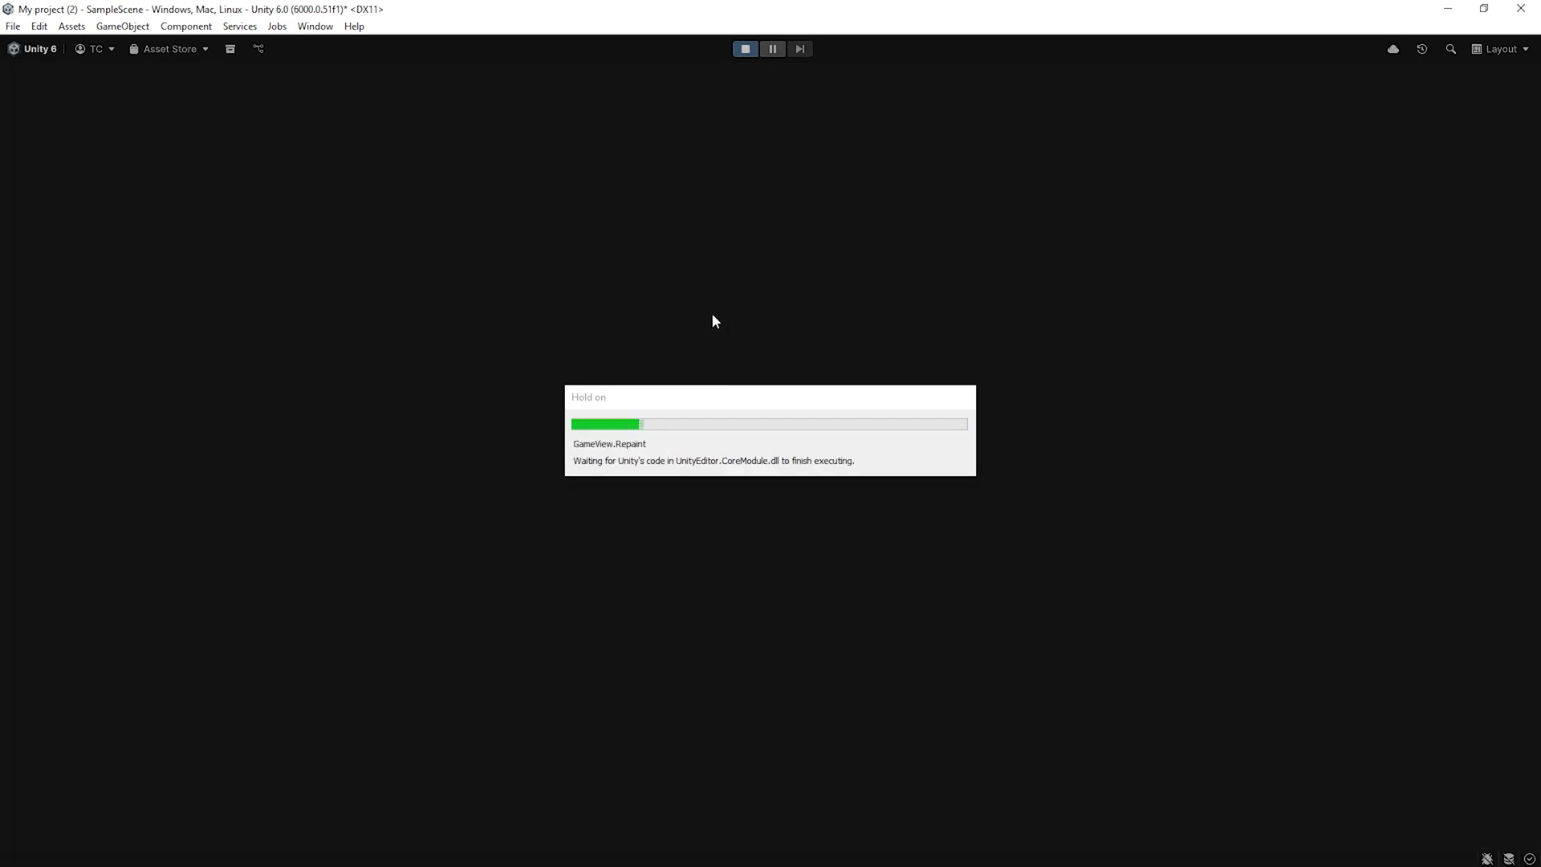
key("Right")
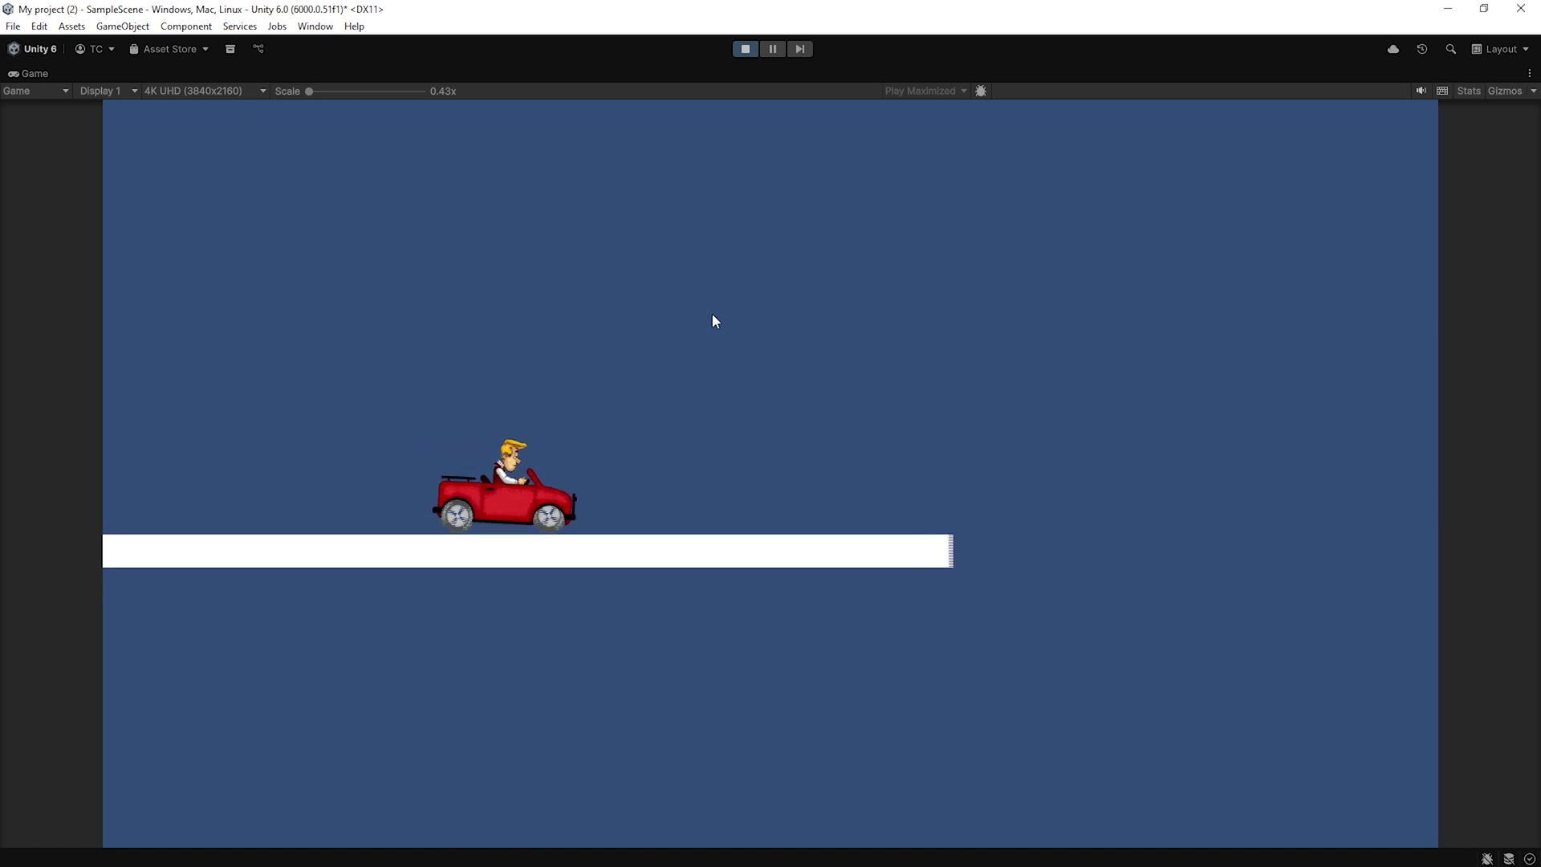
key("Left")
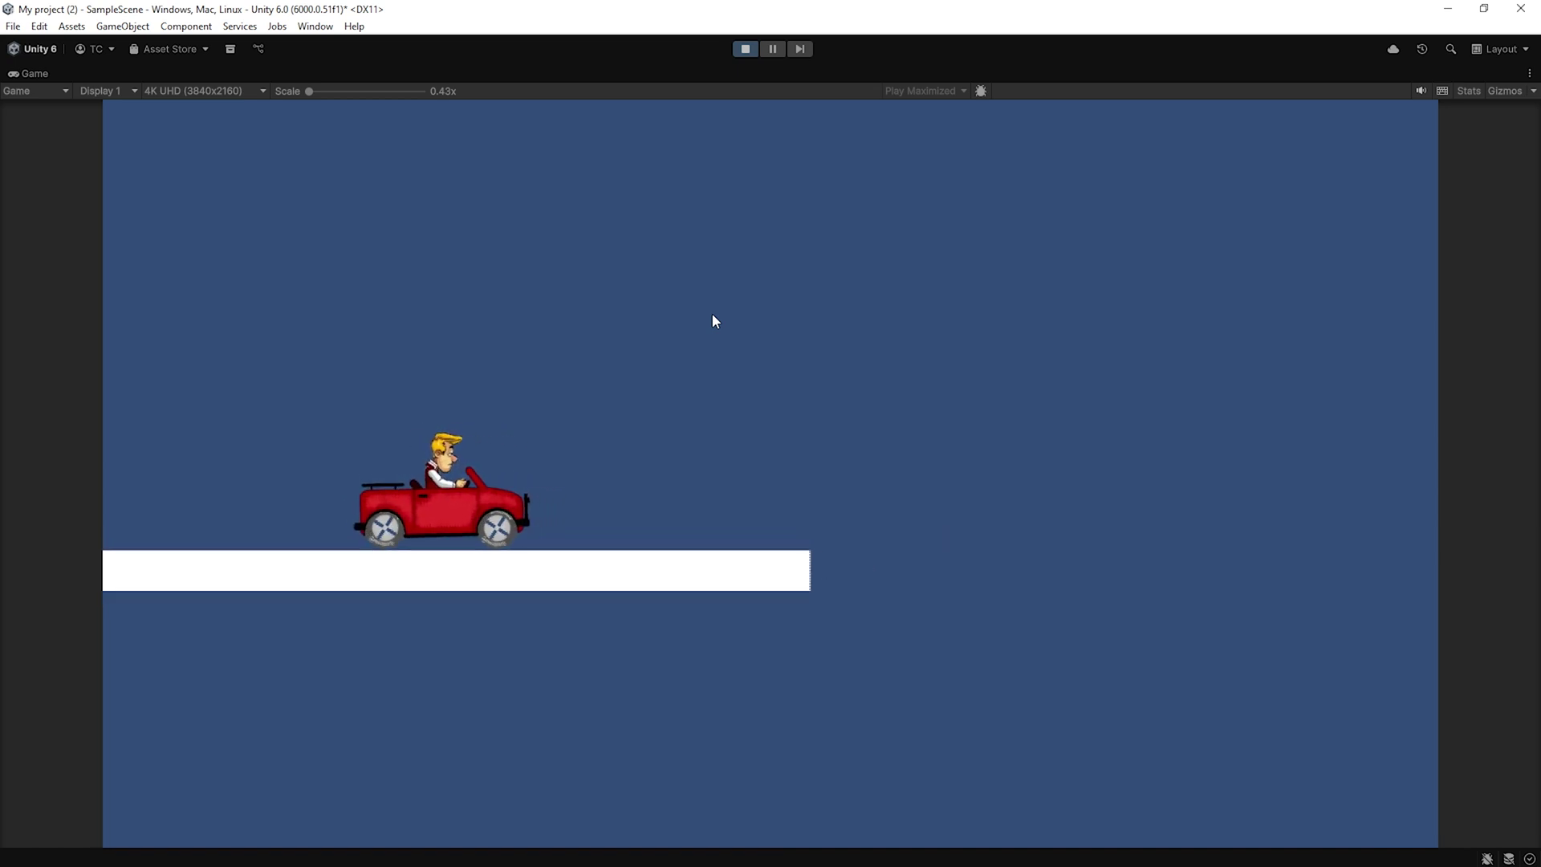
key("Left")
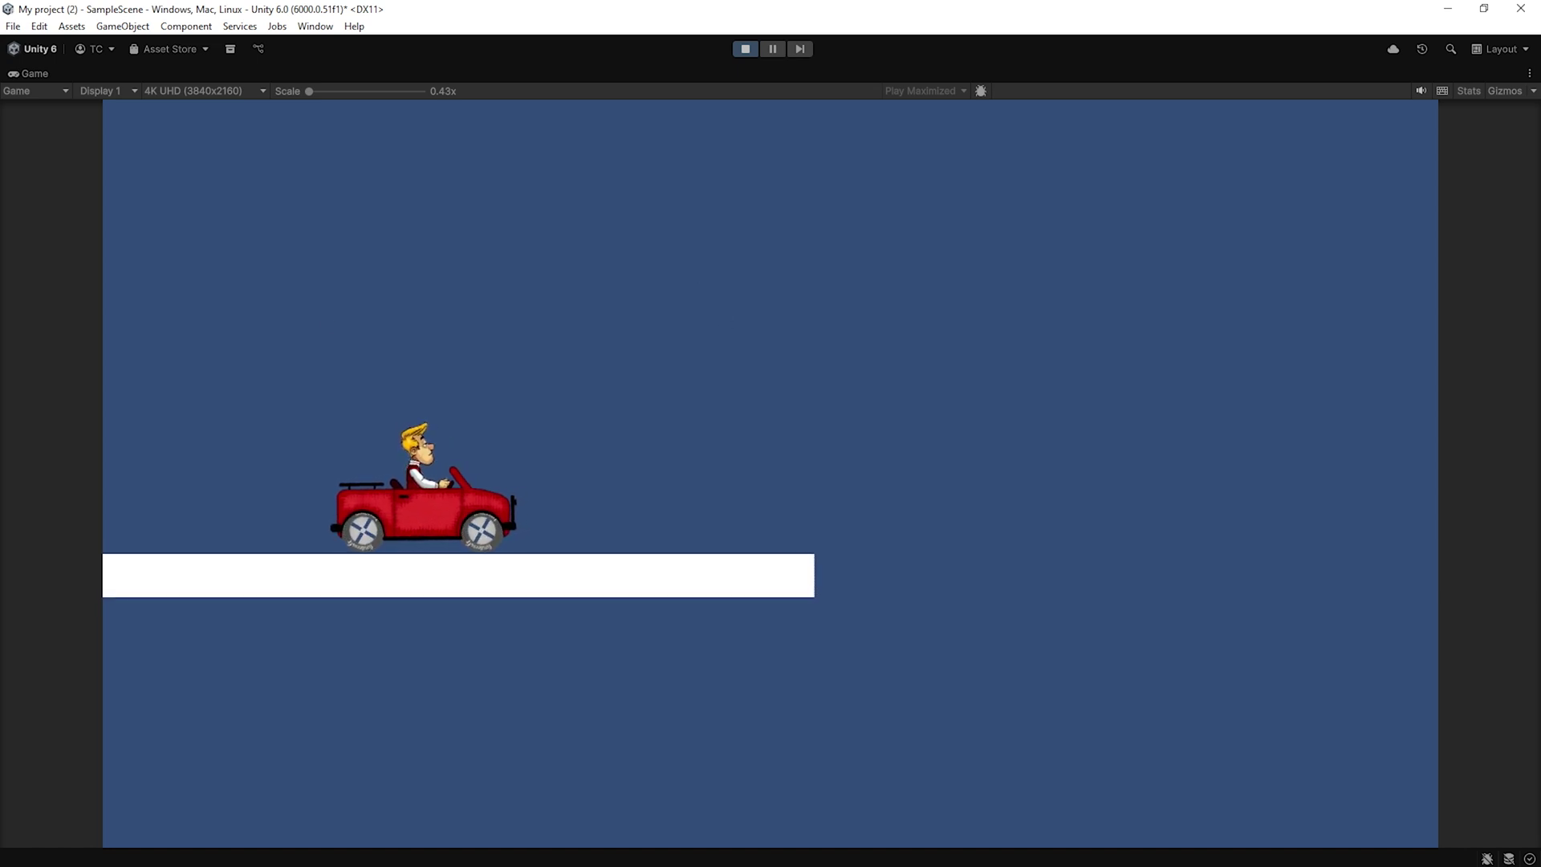
key("ctrl+p")
- Create a Sprite Shape Profile named GroundProfile in the Prefabs folder and show its properties
right_click(213, 707)
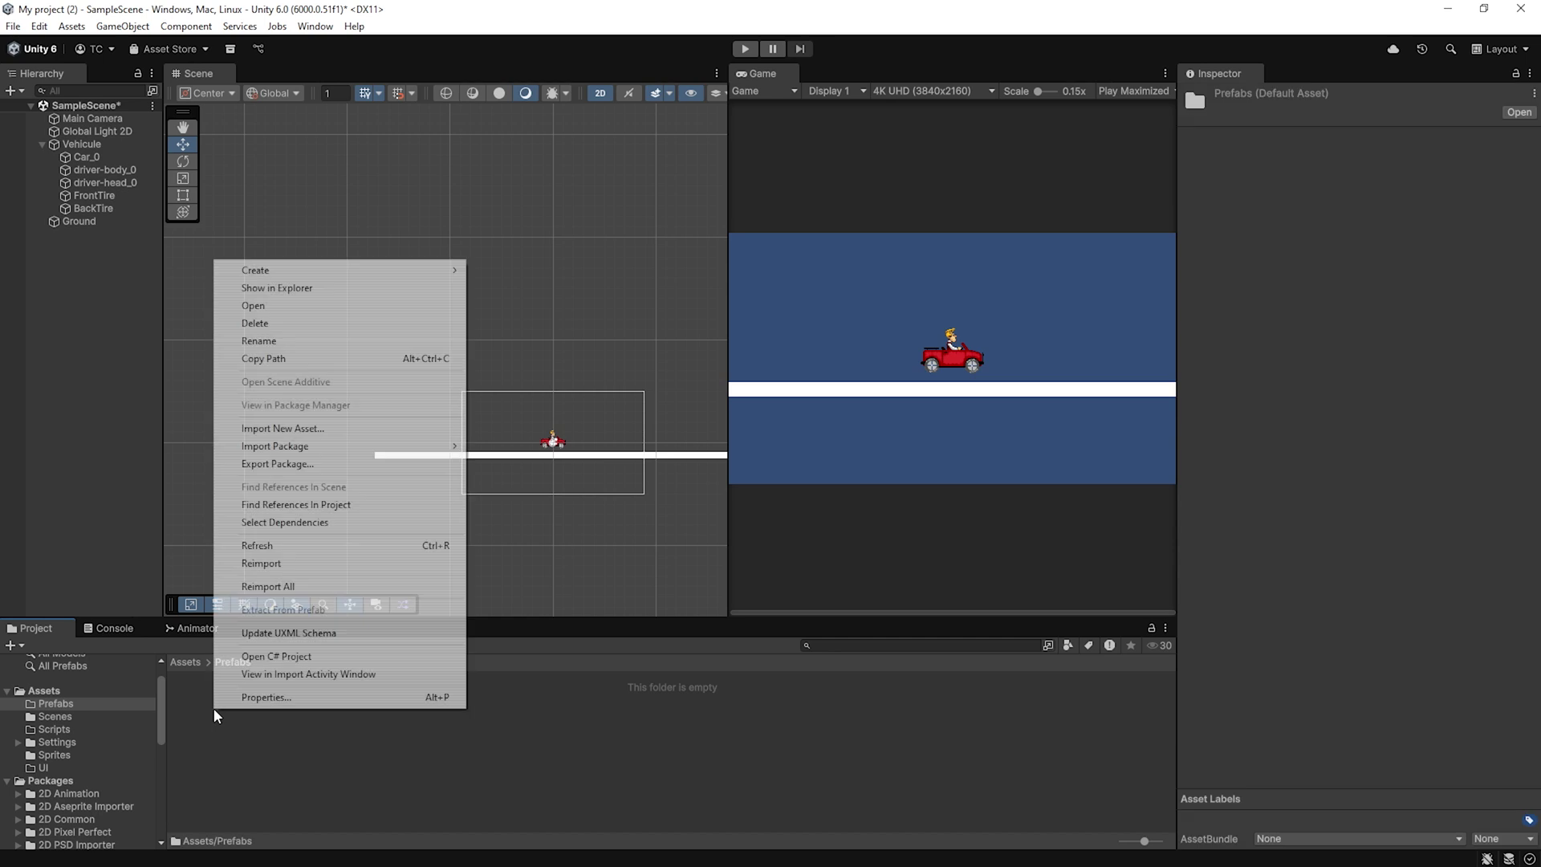
mouse_move(393, 273)
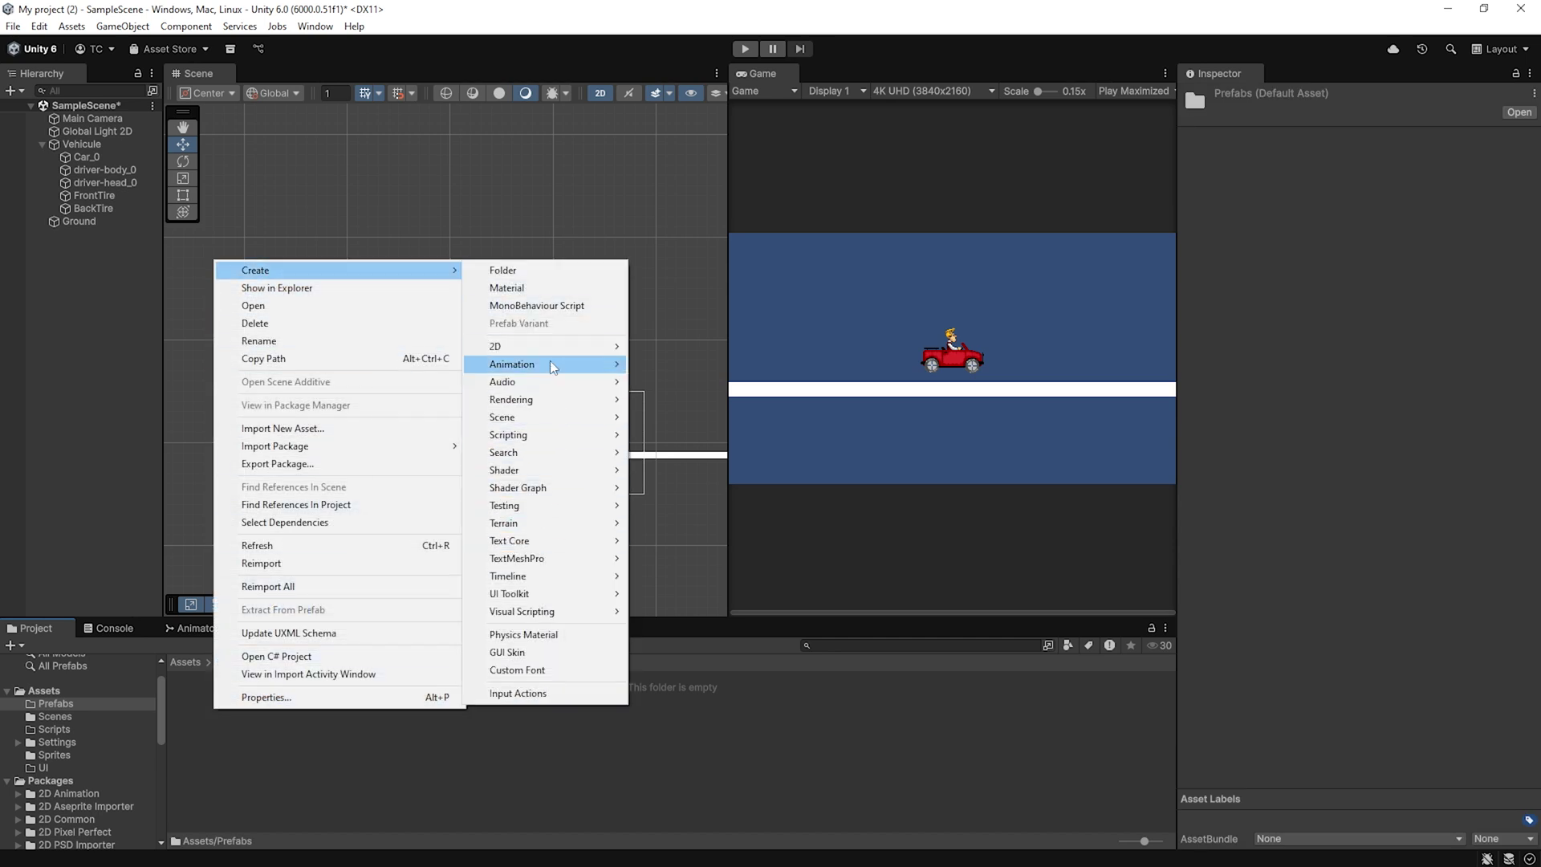
mouse_move(554, 347)
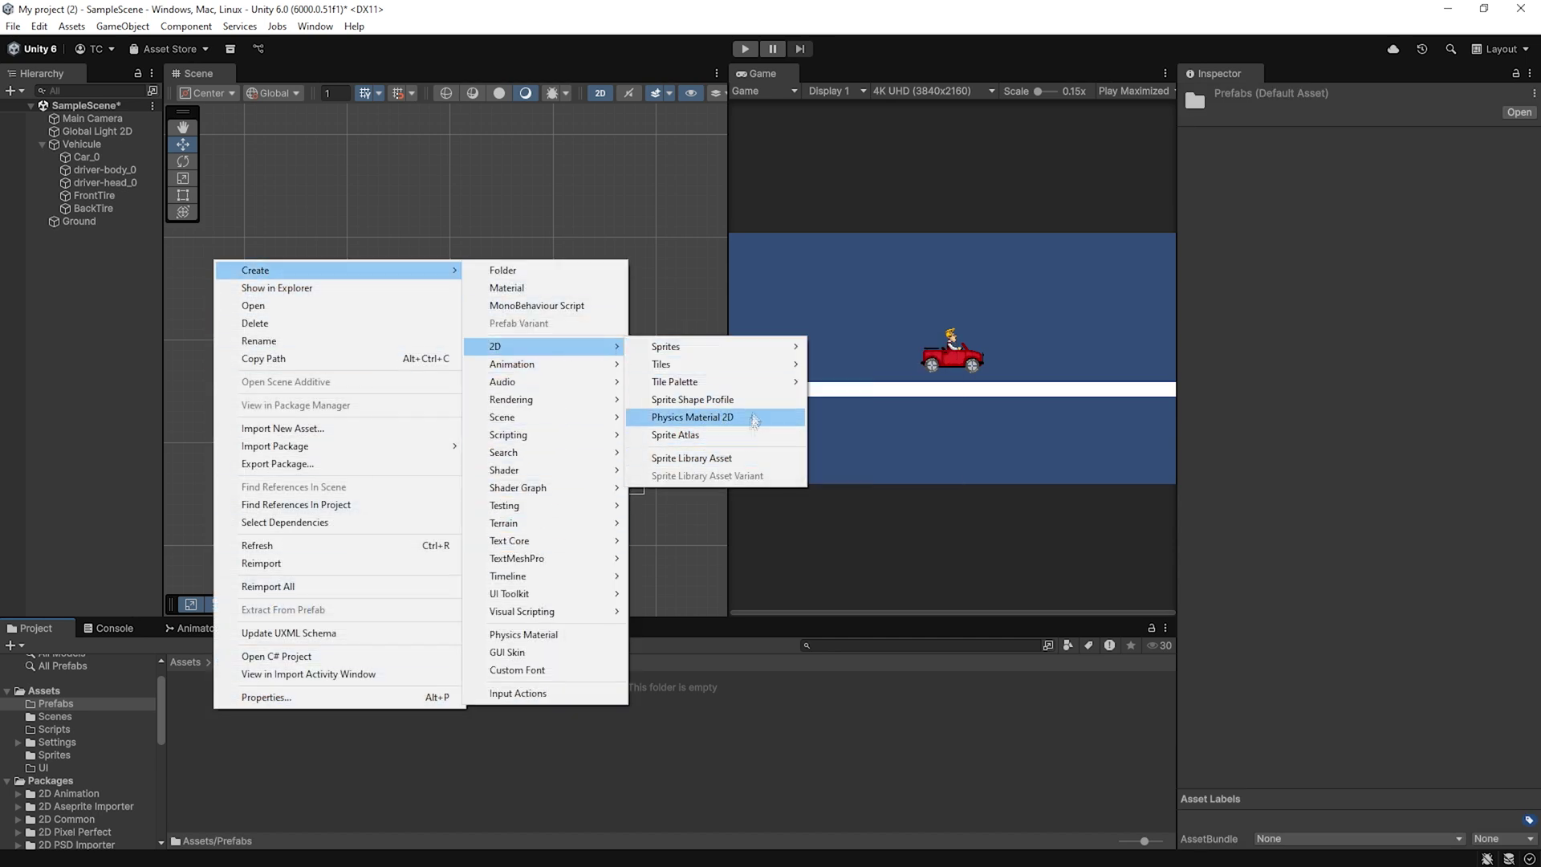
left_click(706, 416)
type("R")
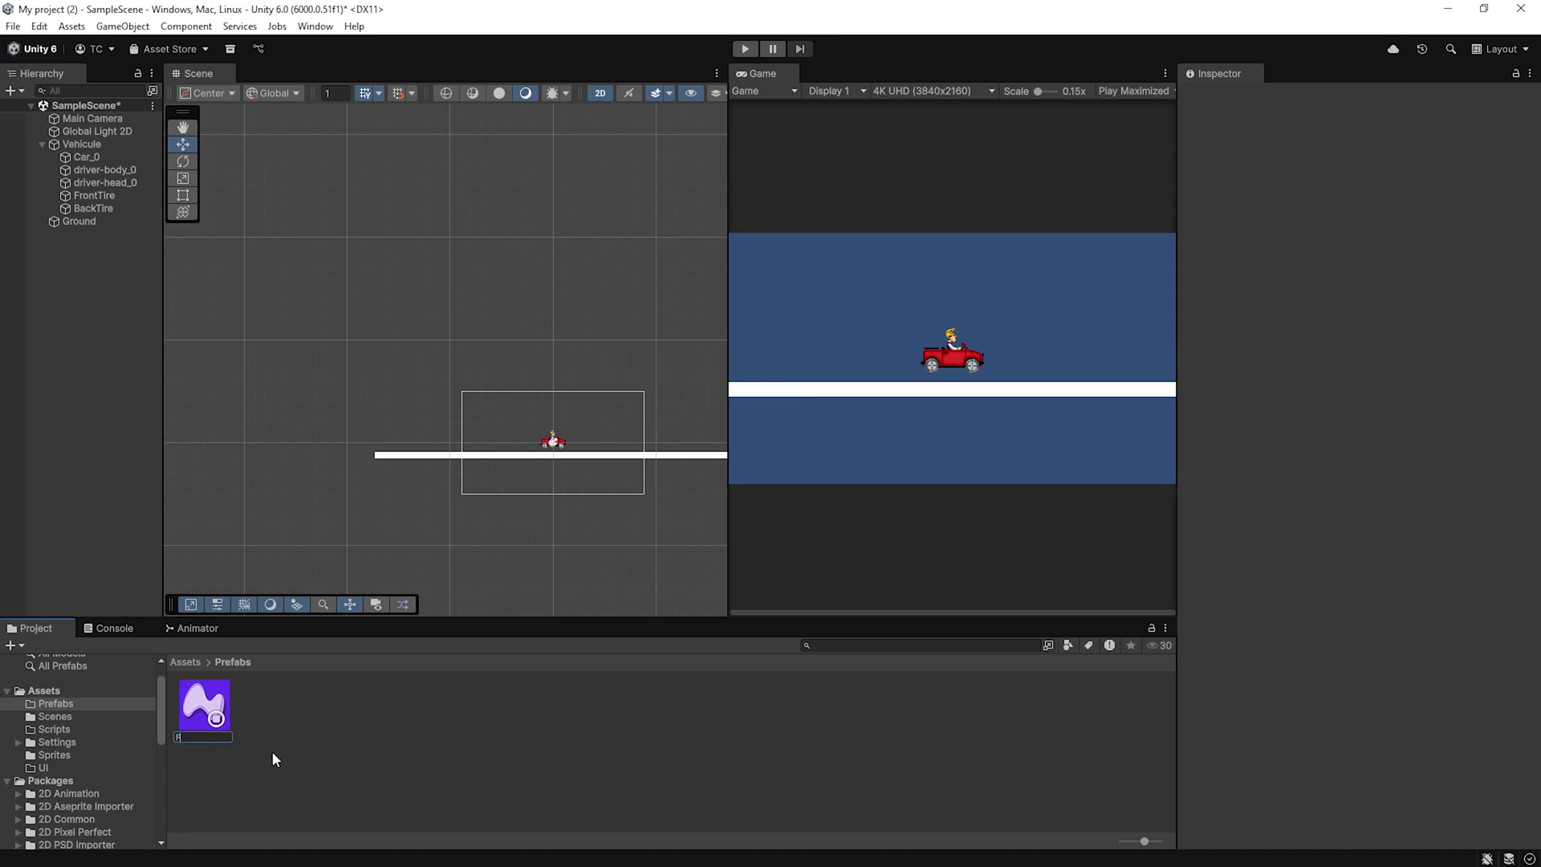
type("roundProfile")
key("Return")
left_click(220, 701)
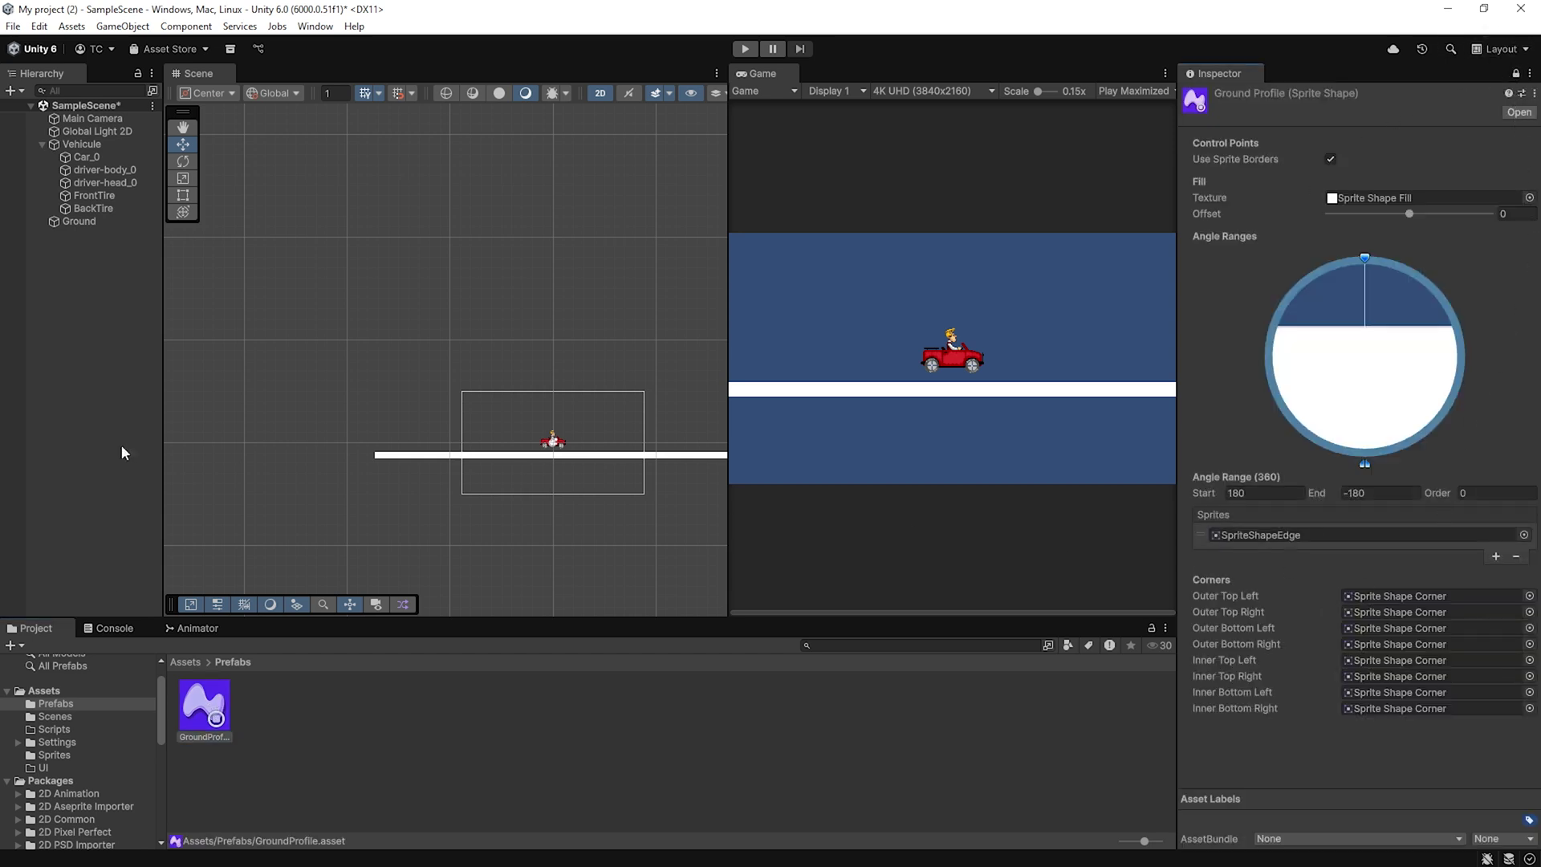
- From the Sprites folder, assign terrain-ground as the Ground Profile's fill texture and terrain-surface as its angle range sprite
left_click(185, 661)
double_click(325, 710)
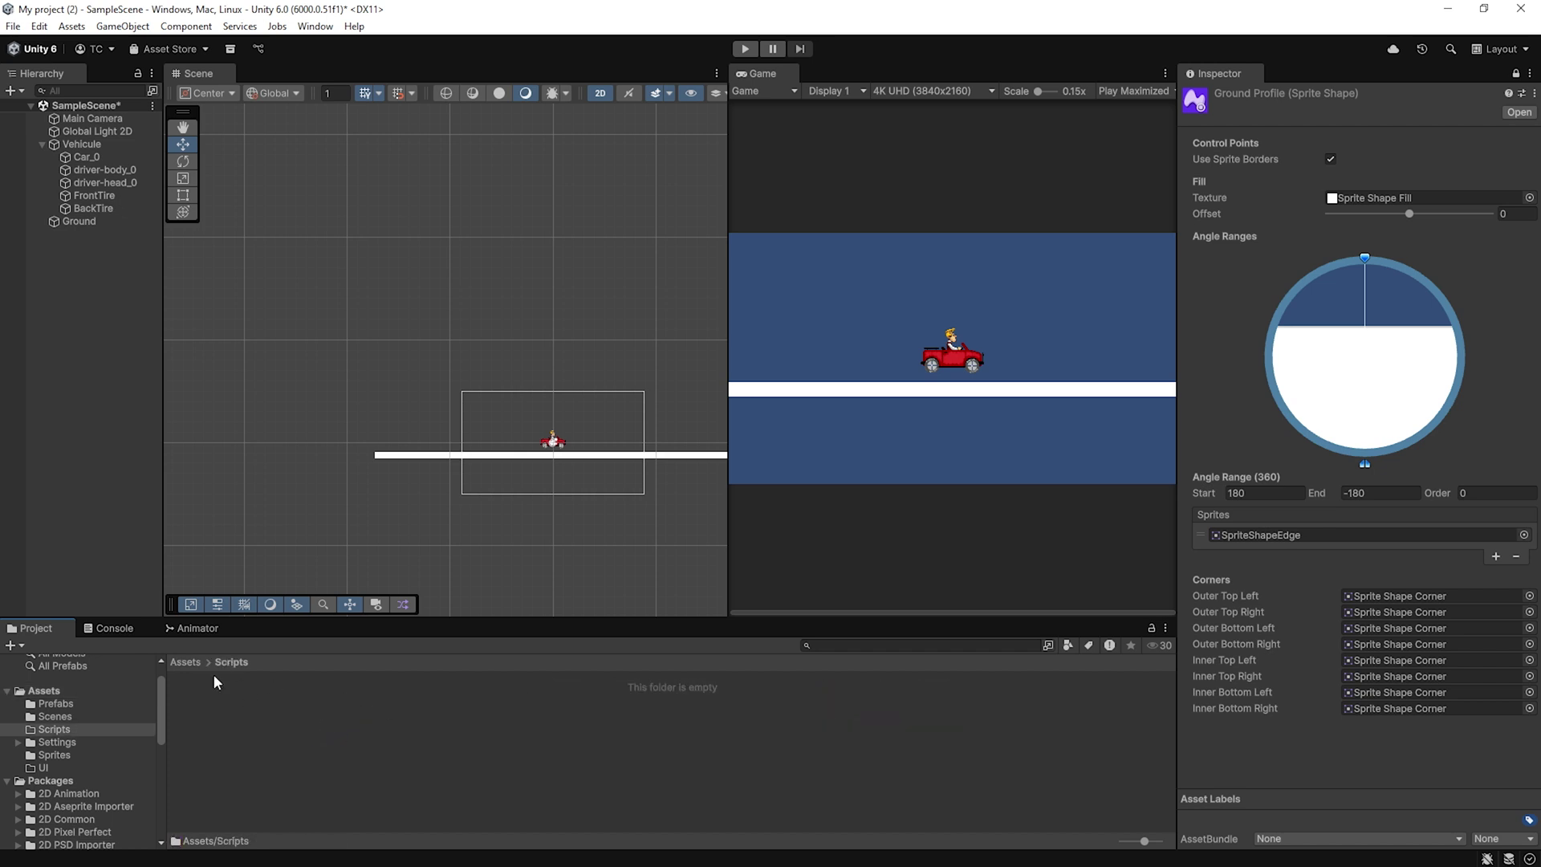
left_click(185, 662)
double_click(446, 708)
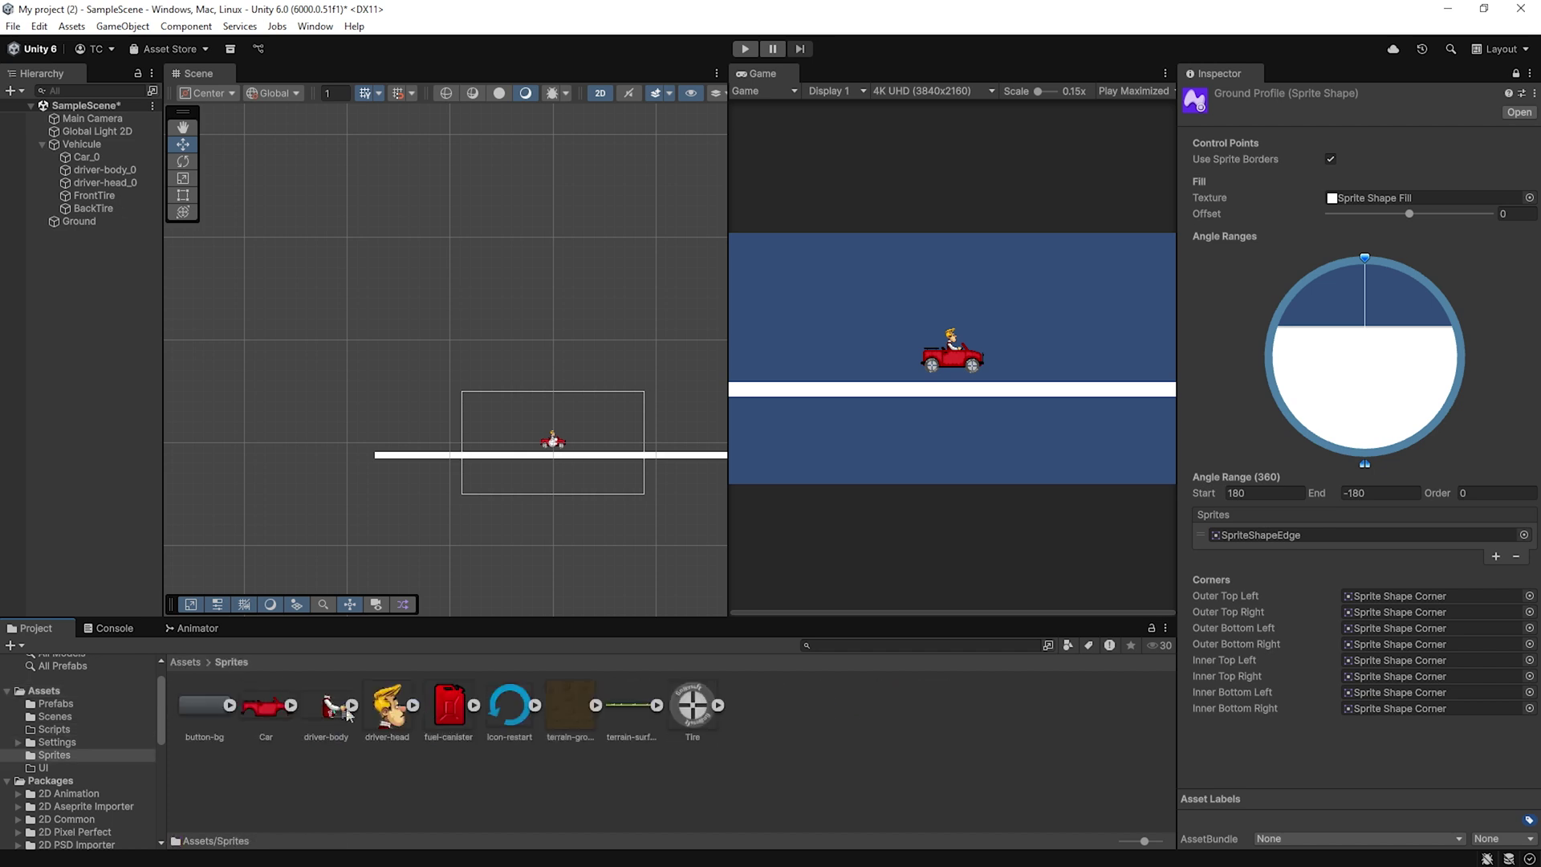
left_click_drag(569, 706, 1376, 200)
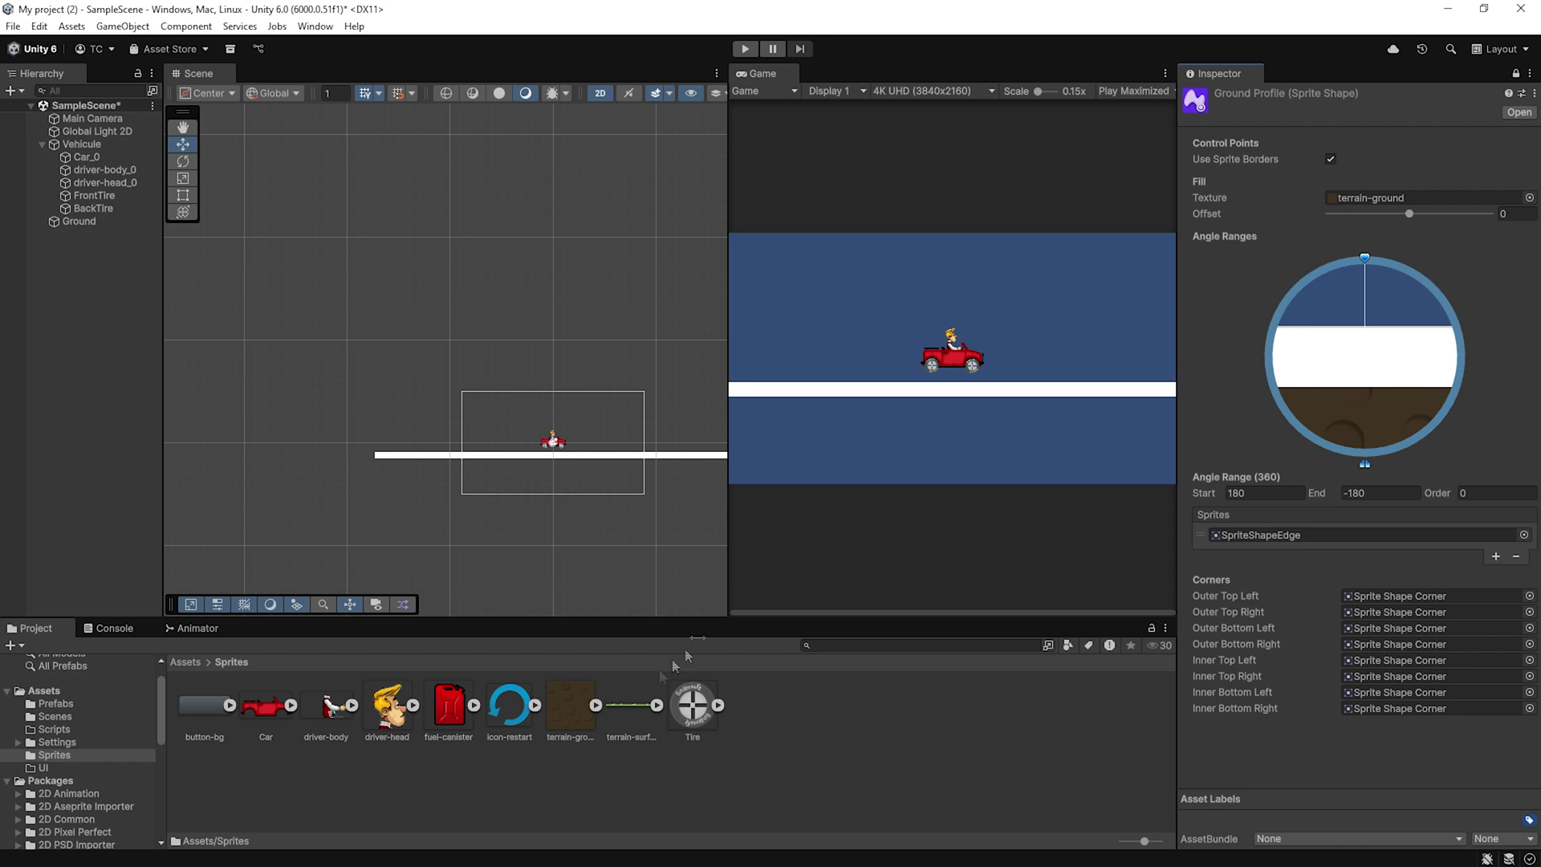
left_click_drag(629, 727, 1300, 535)
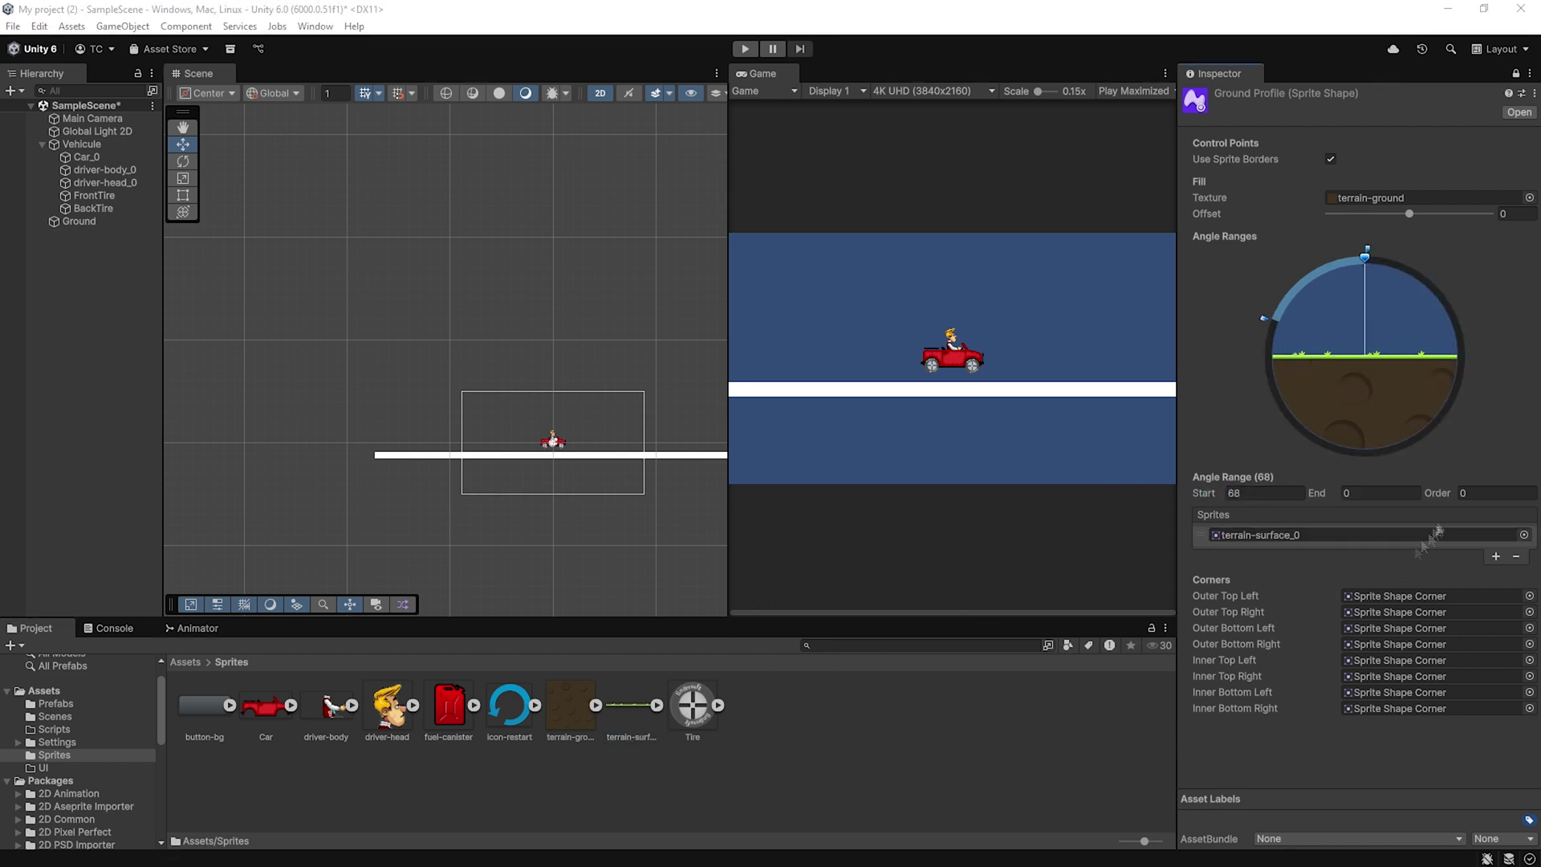
- Set the Ground Profile's angle range to start 68 and end -68, and unlock the Inspector
key("Tab")
type("-68")
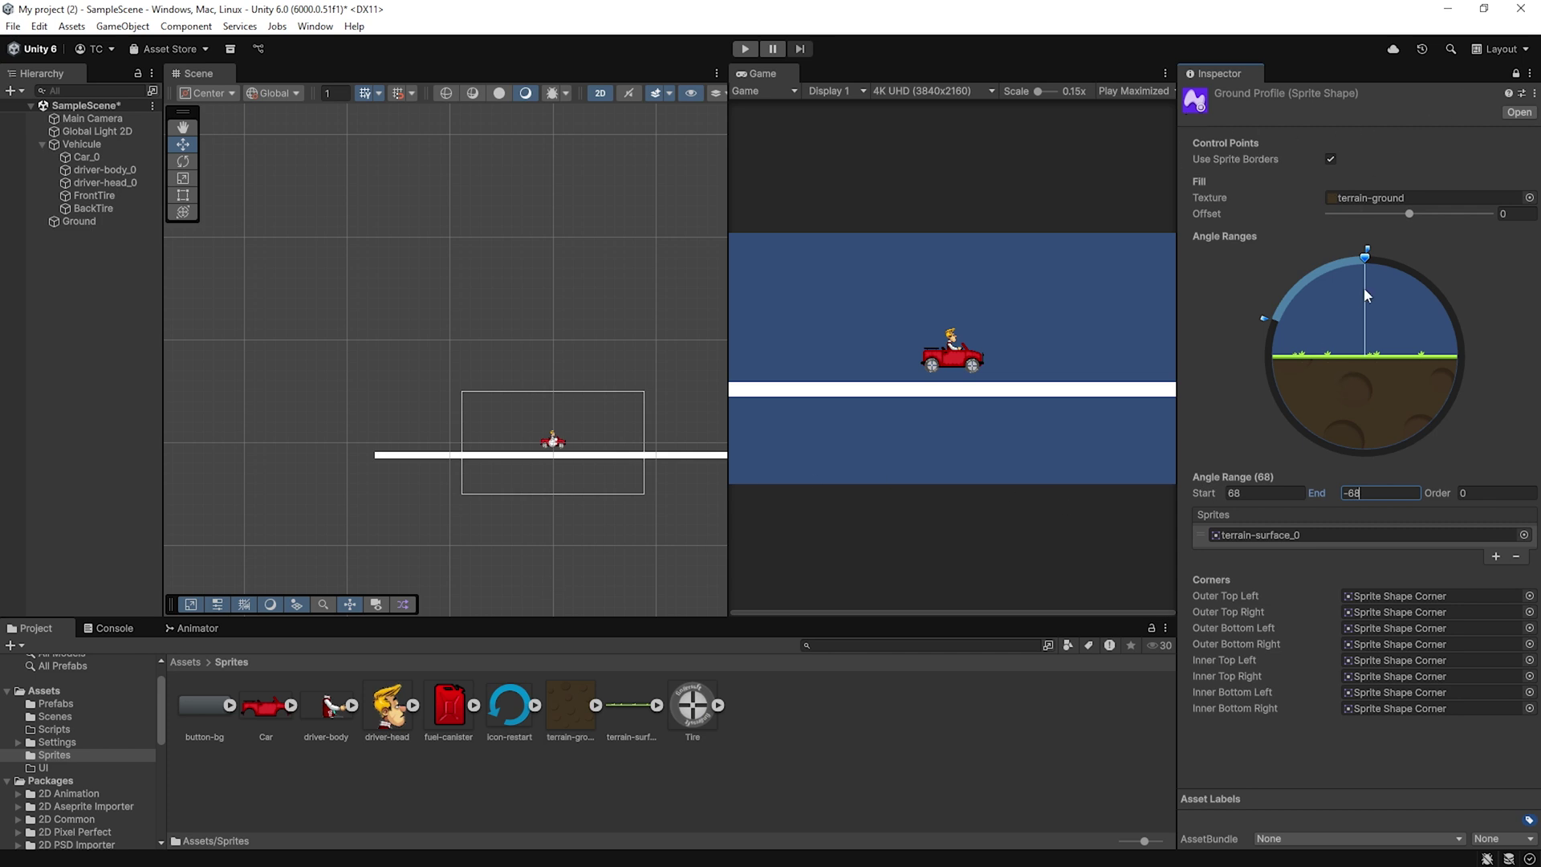
left_click(1516, 74)
- Create a Closed Sprite Shape in the scene and move it beside the car, to about X -6.02, Y 1.31
right_click(86, 305)
mouse_move(212, 588)
mouse_move(465, 603)
mouse_move(402, 637)
left_click(576, 637)
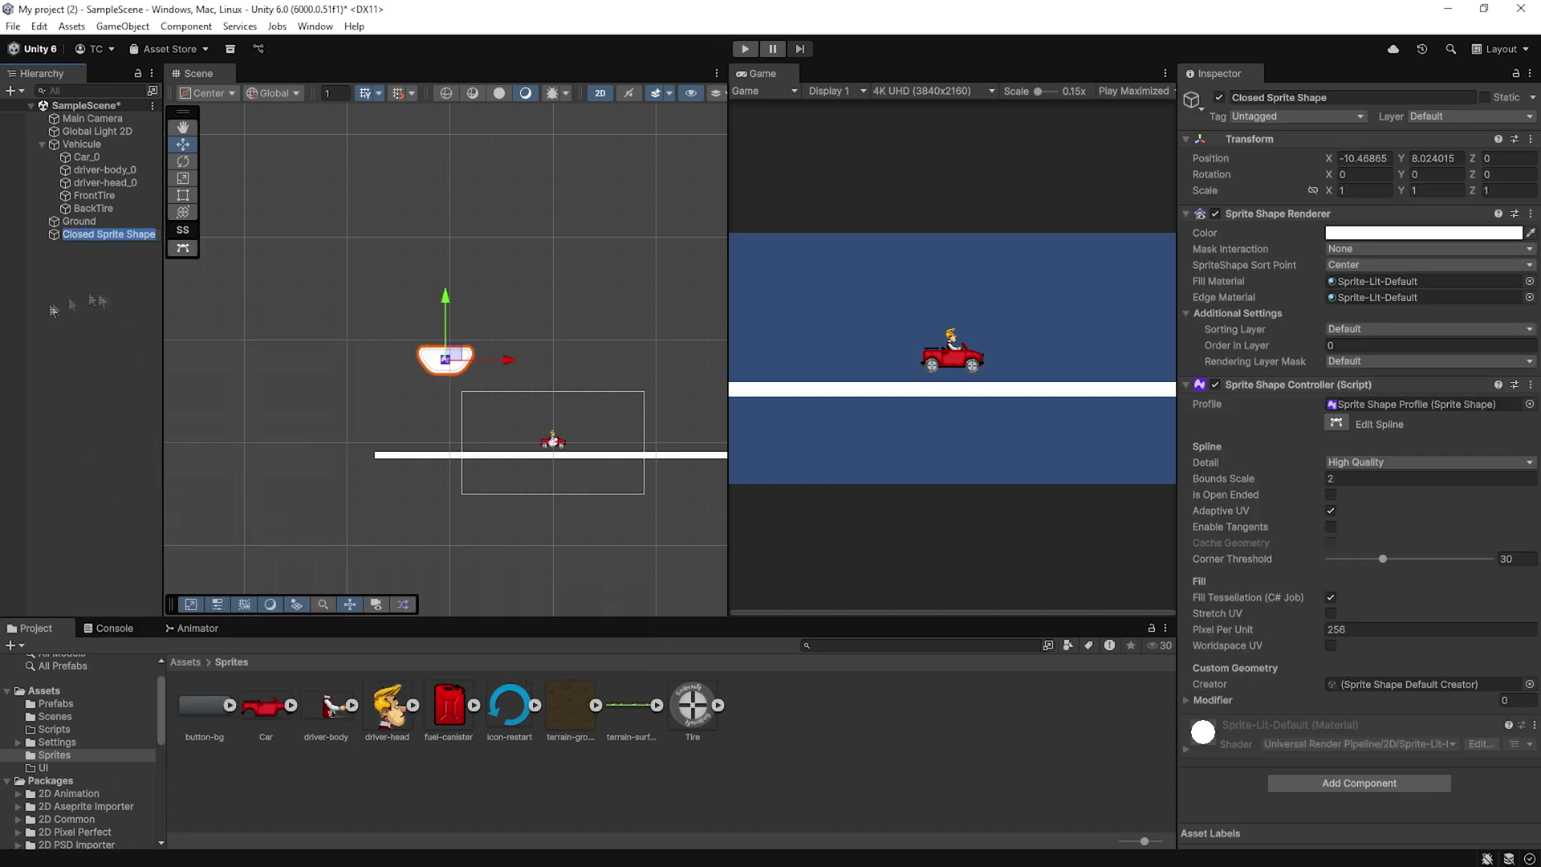
left_click_drag(445, 359, 491, 428)
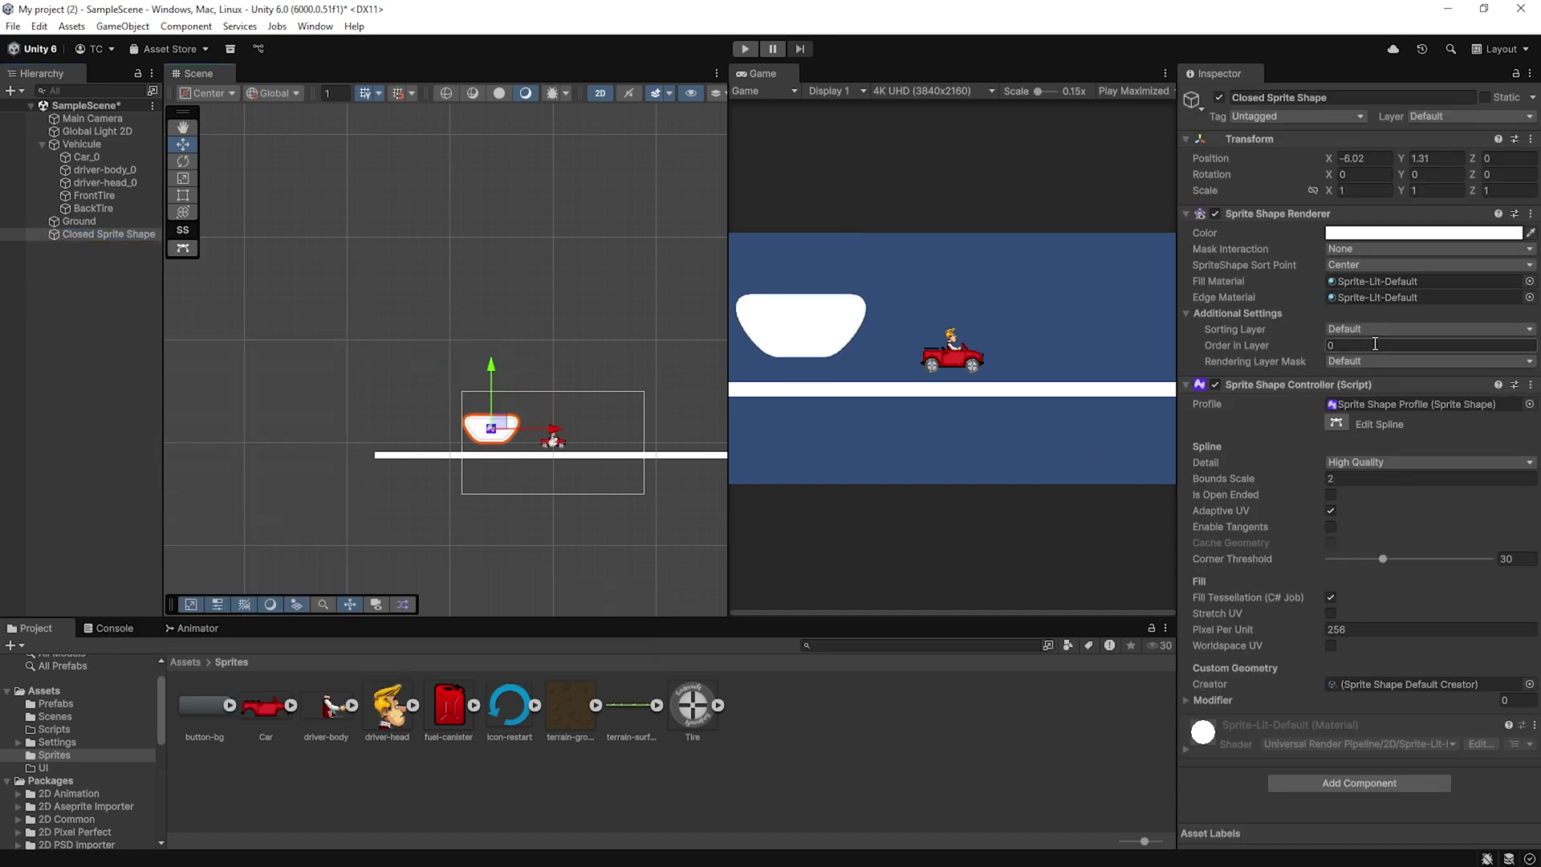
- Assign GroundProfile as the closed shape's profile, start editing its spline and change the tangent mode of its upper right point
left_click(1529, 404)
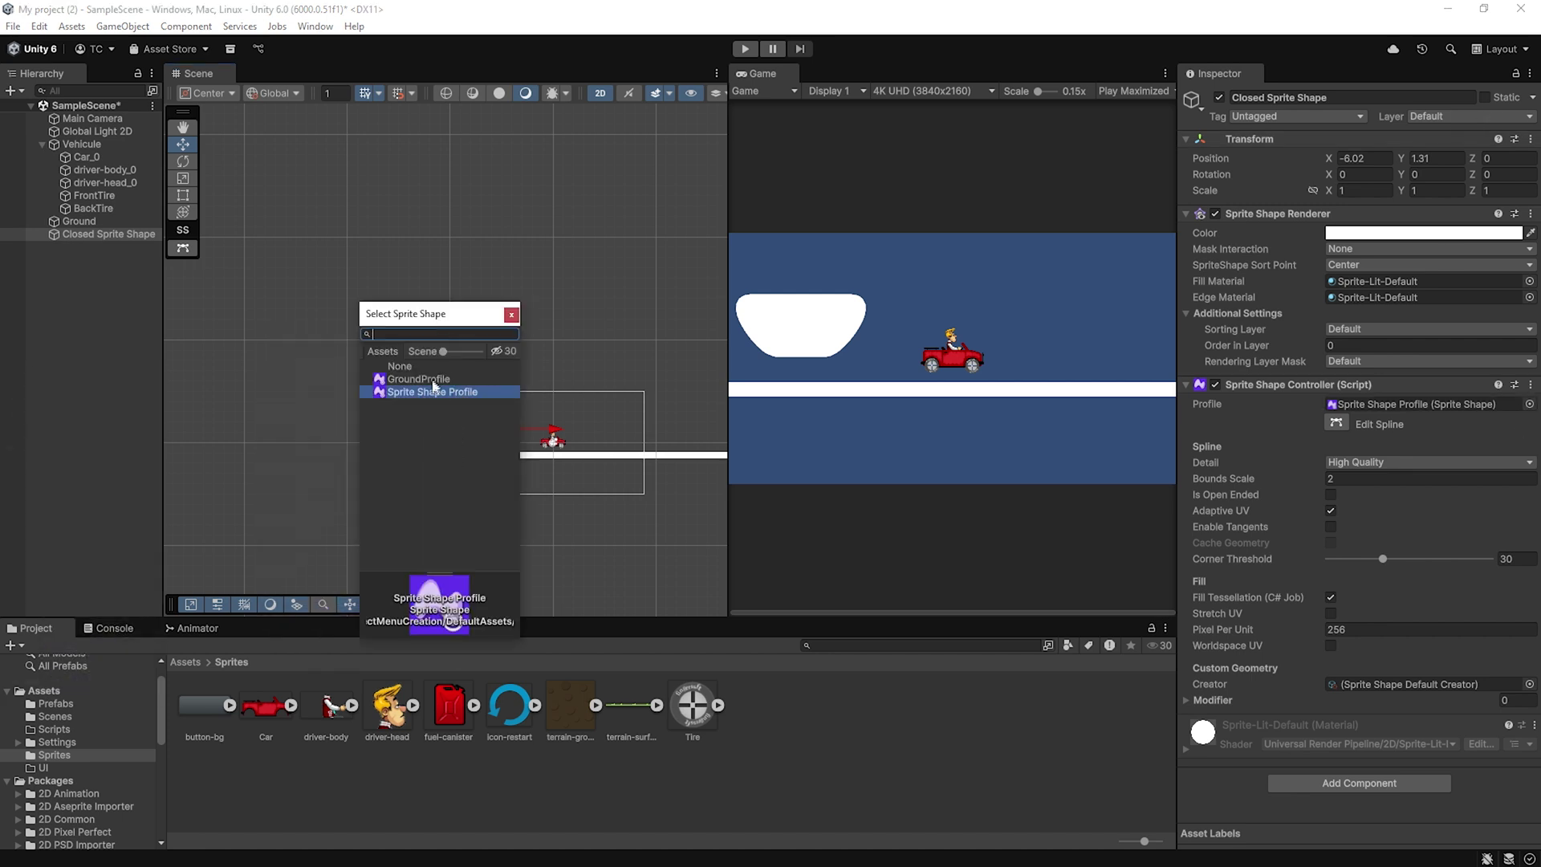
double_click(423, 379)
left_click(1336, 424)
scroll(494, 429, "up", 5)
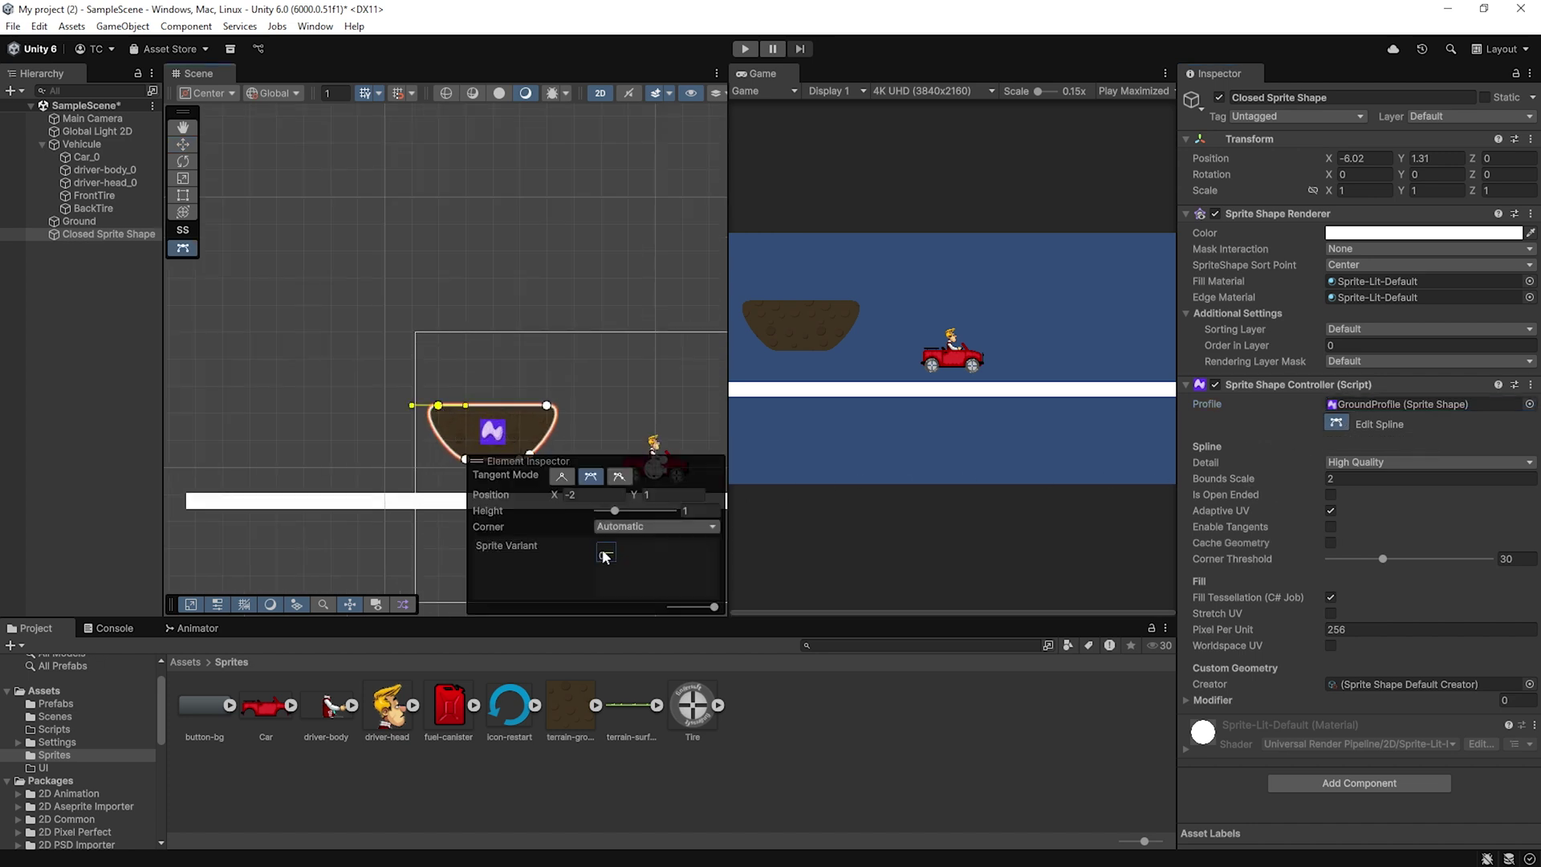
left_click(547, 406)
left_click(564, 477)
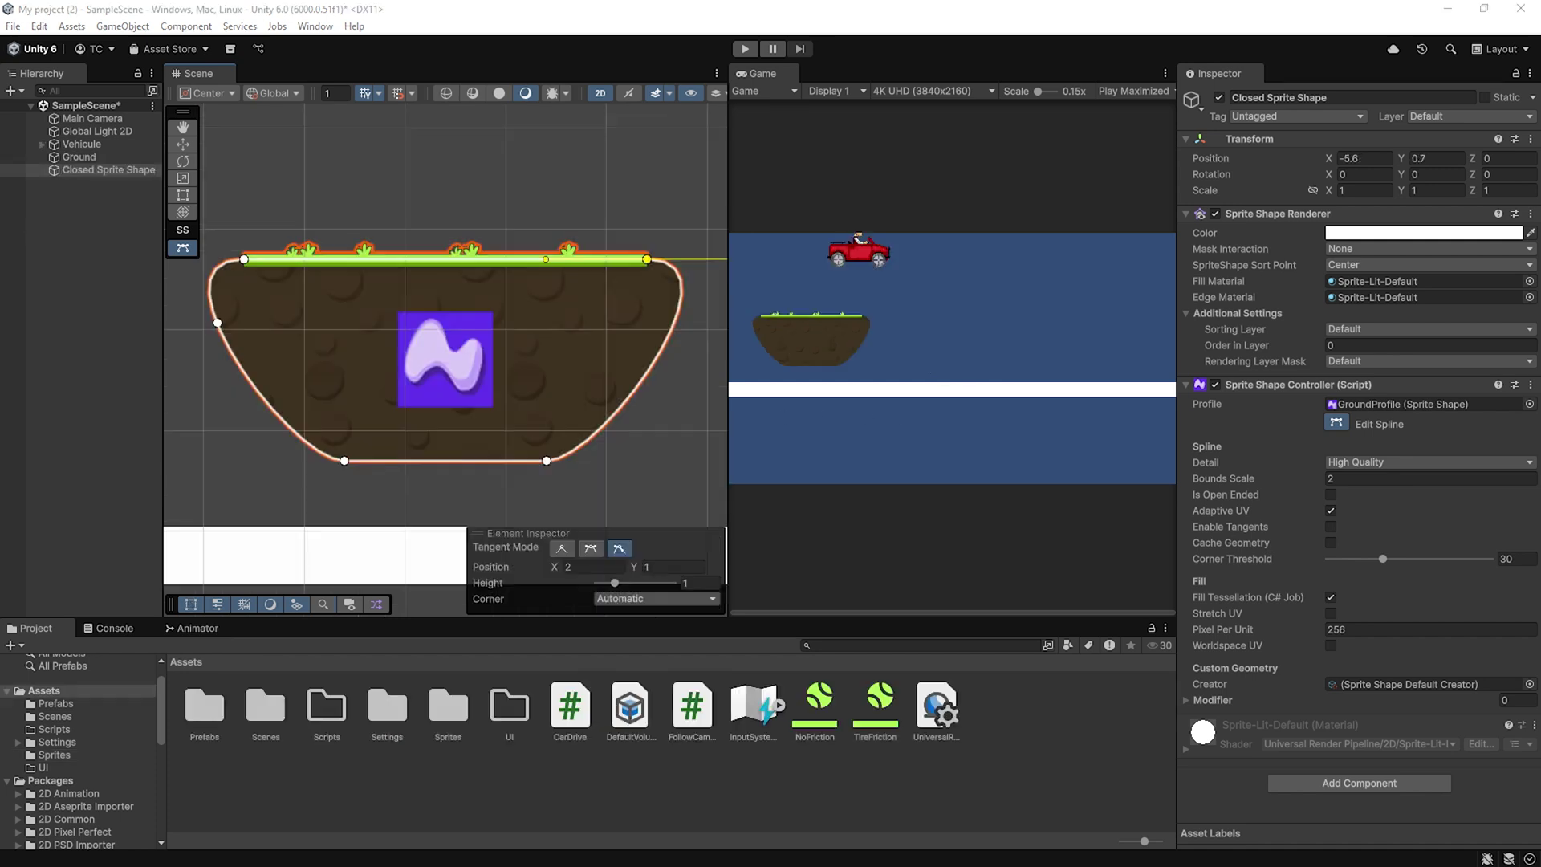
- Add a new script named EnvironmentGenerator as a component of the Closed Sprite Shape
left_click(1358, 783)
type("EnvironmentGenerator")
left_click(1352, 850)
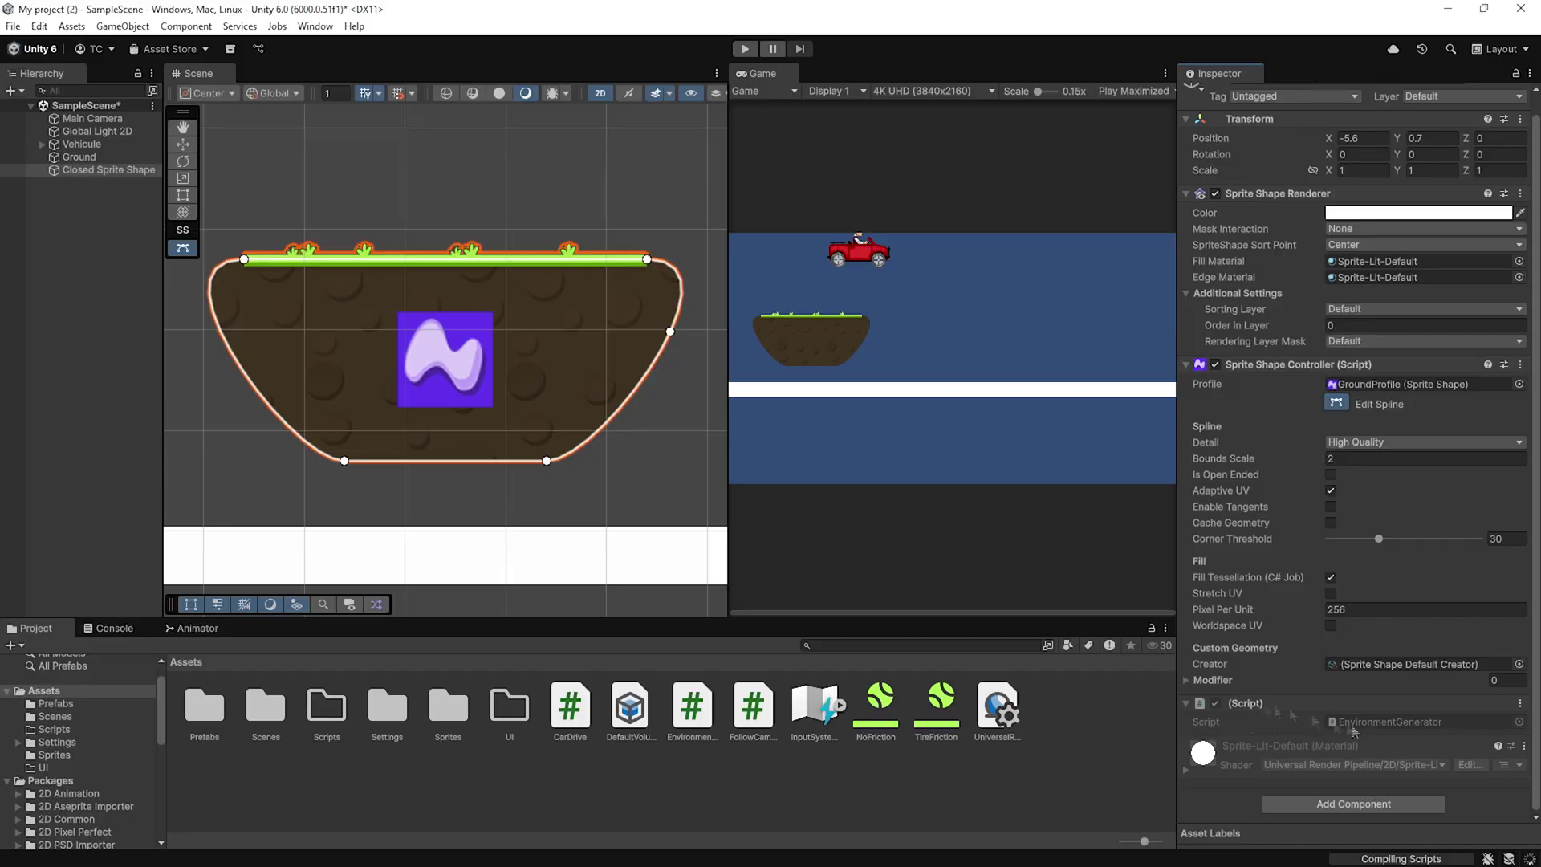
- Open the EnvironmentGenerator script and add a using directive for UnityEngine.U2D
double_click(1349, 727)
key("Down")
type("using UnityEngi")
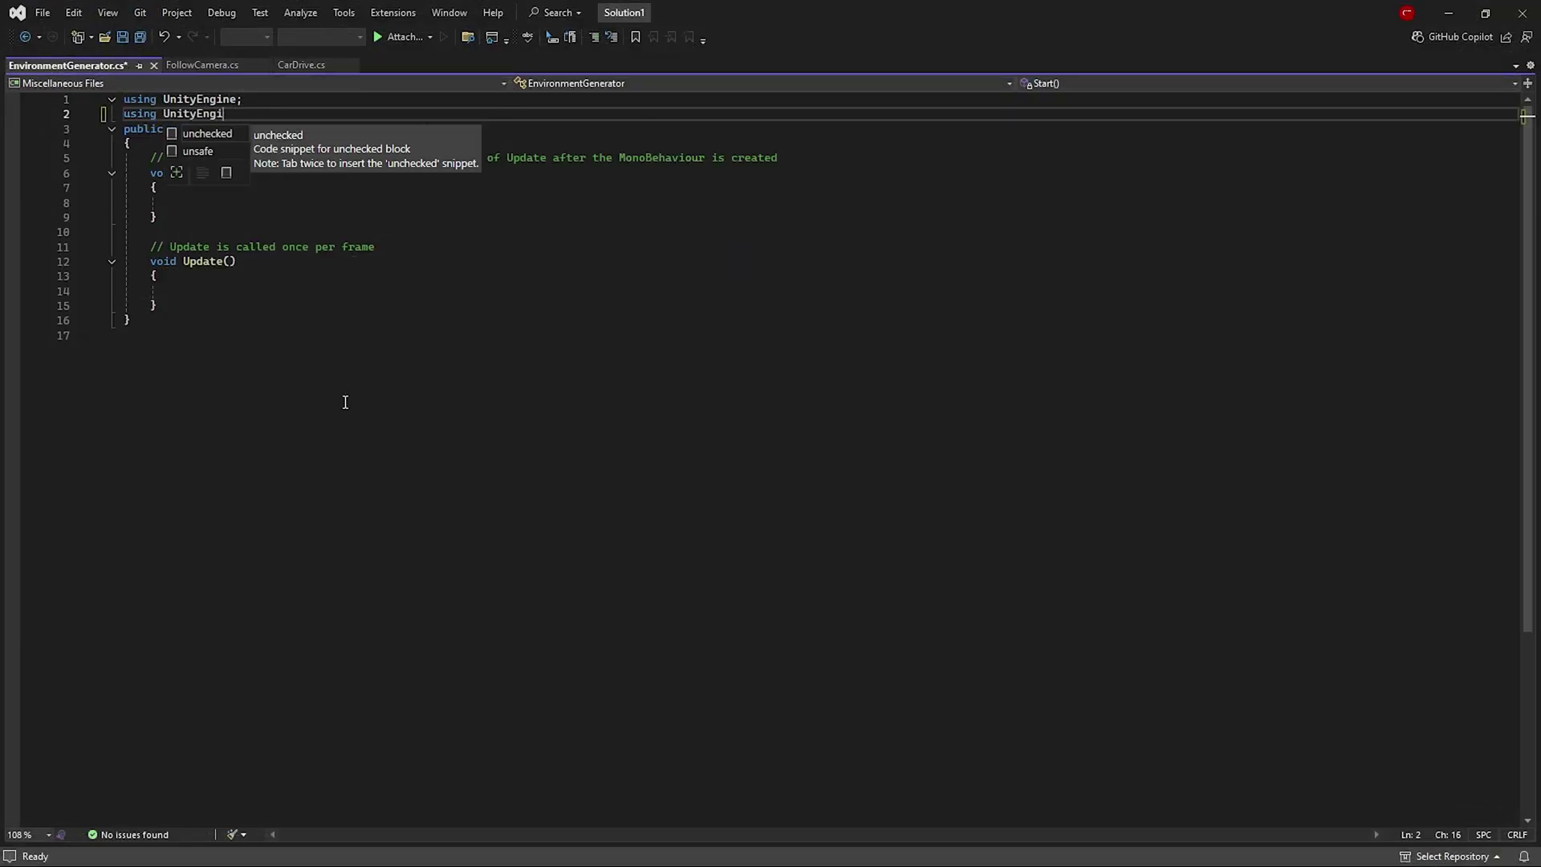
type("ne.U2D;")
key("Return")
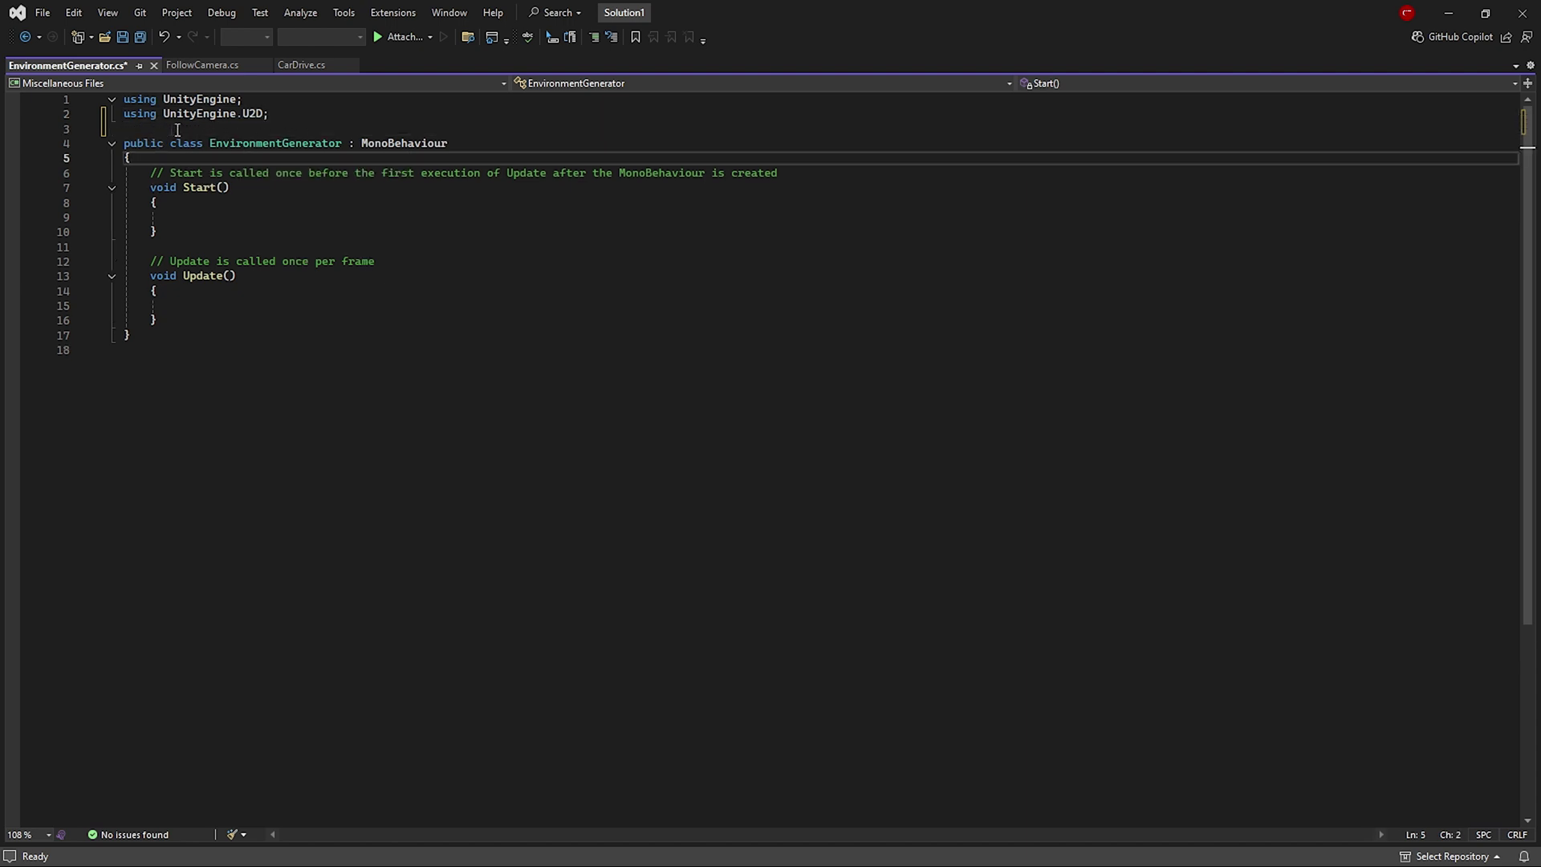
- Add the [ExecuteInEditor] attribute above the EnvironmentGenerator class and remove the default Start and Update methods
key("Return")
type("ExecuteInEditor]")
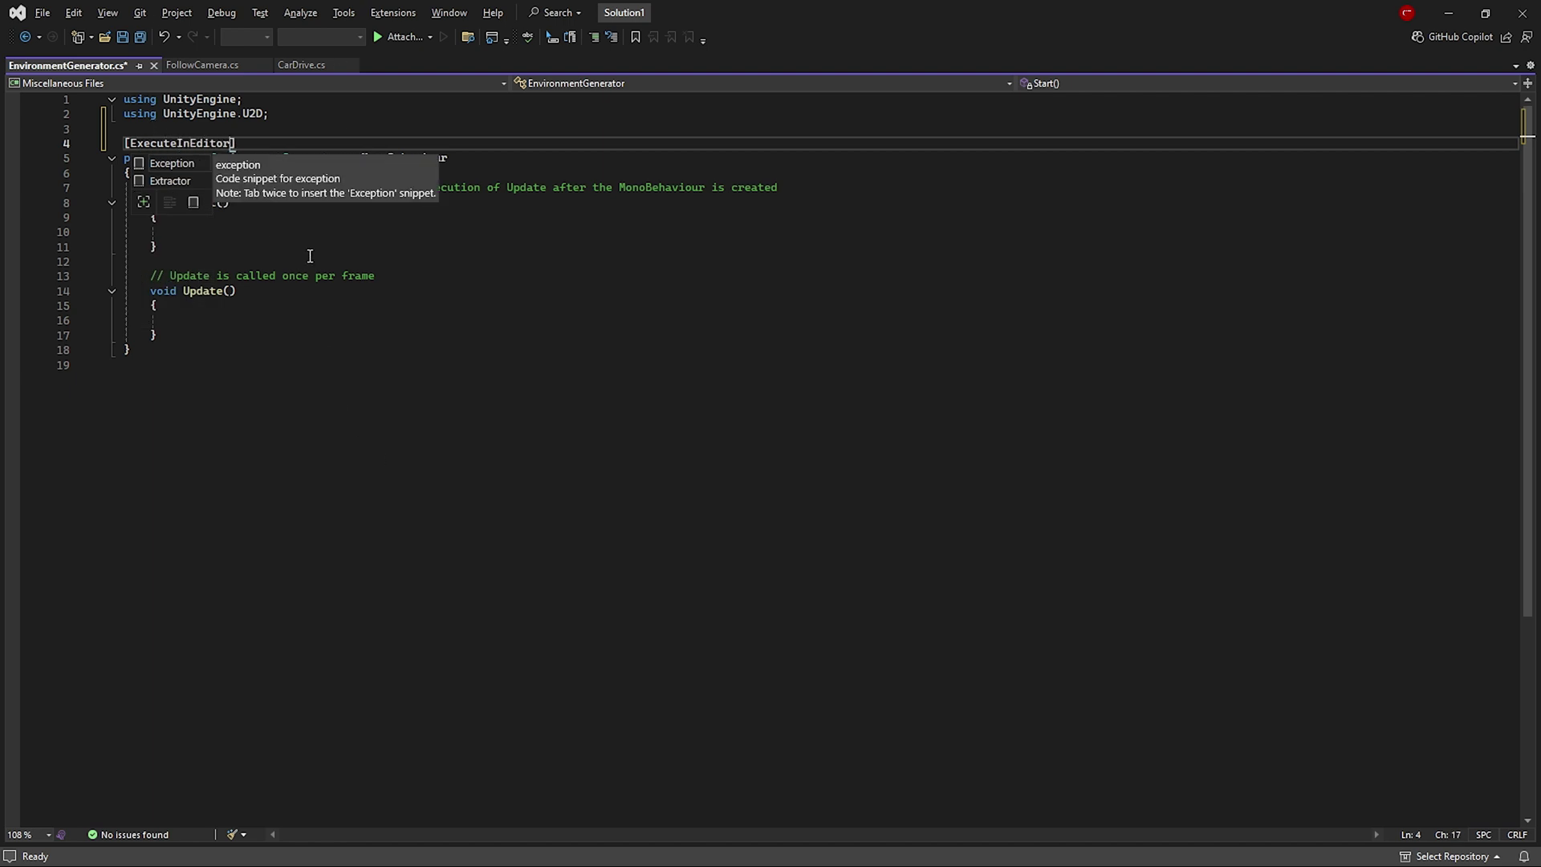
left_click(310, 256)
left_click_drag(166, 335, 149, 188)
key("BackSpace")
left_click(148, 172)
key("Return")
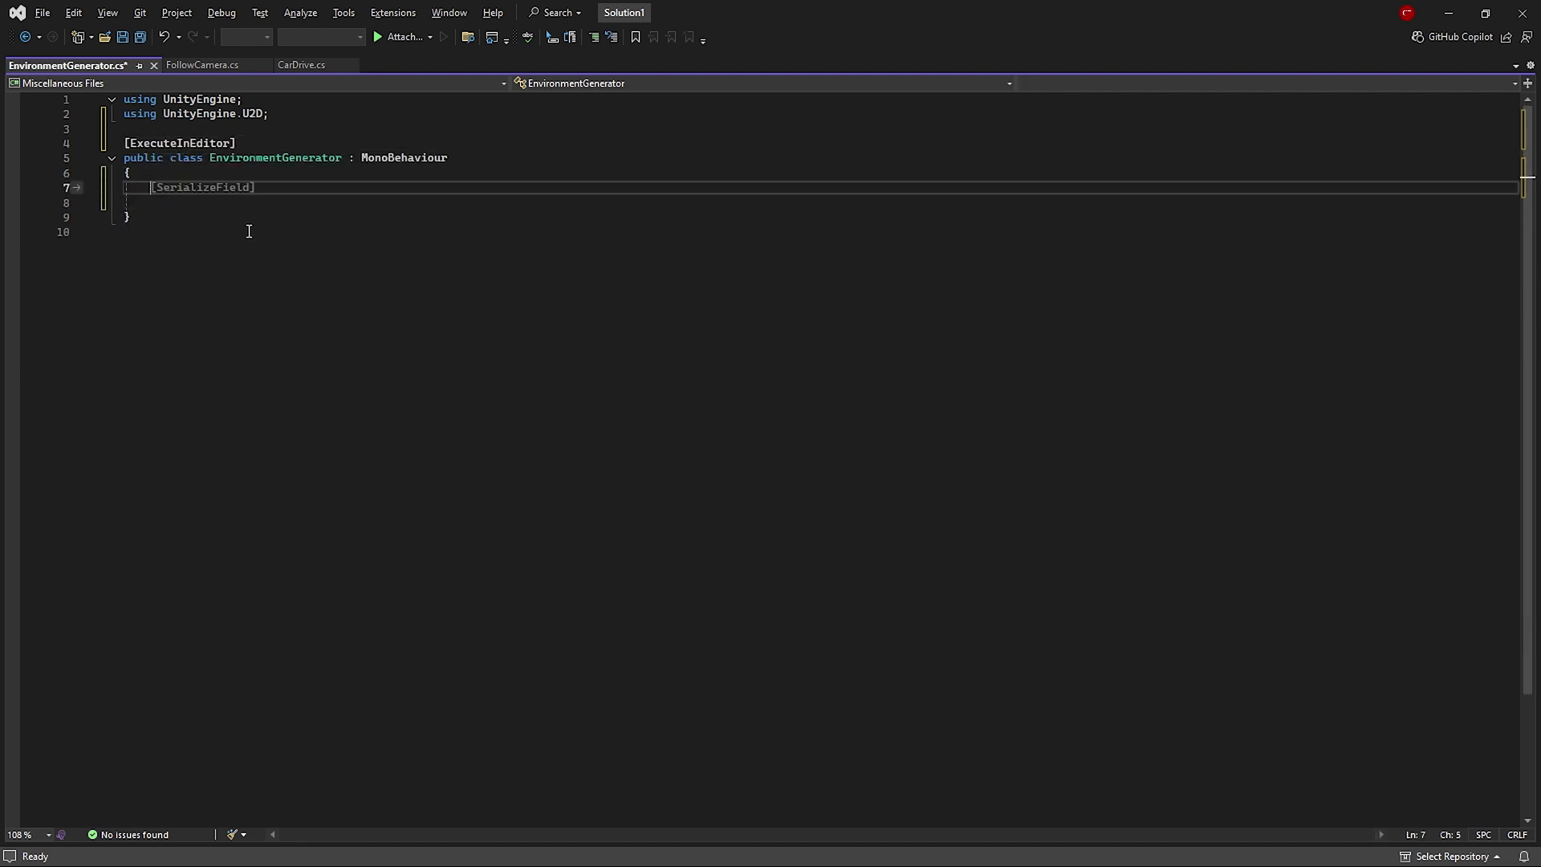
- Declare a public SpriteShapeController spriteShapeController and a public int levelLength with Range(5, 200) and default 50
type("public SpriteShape")
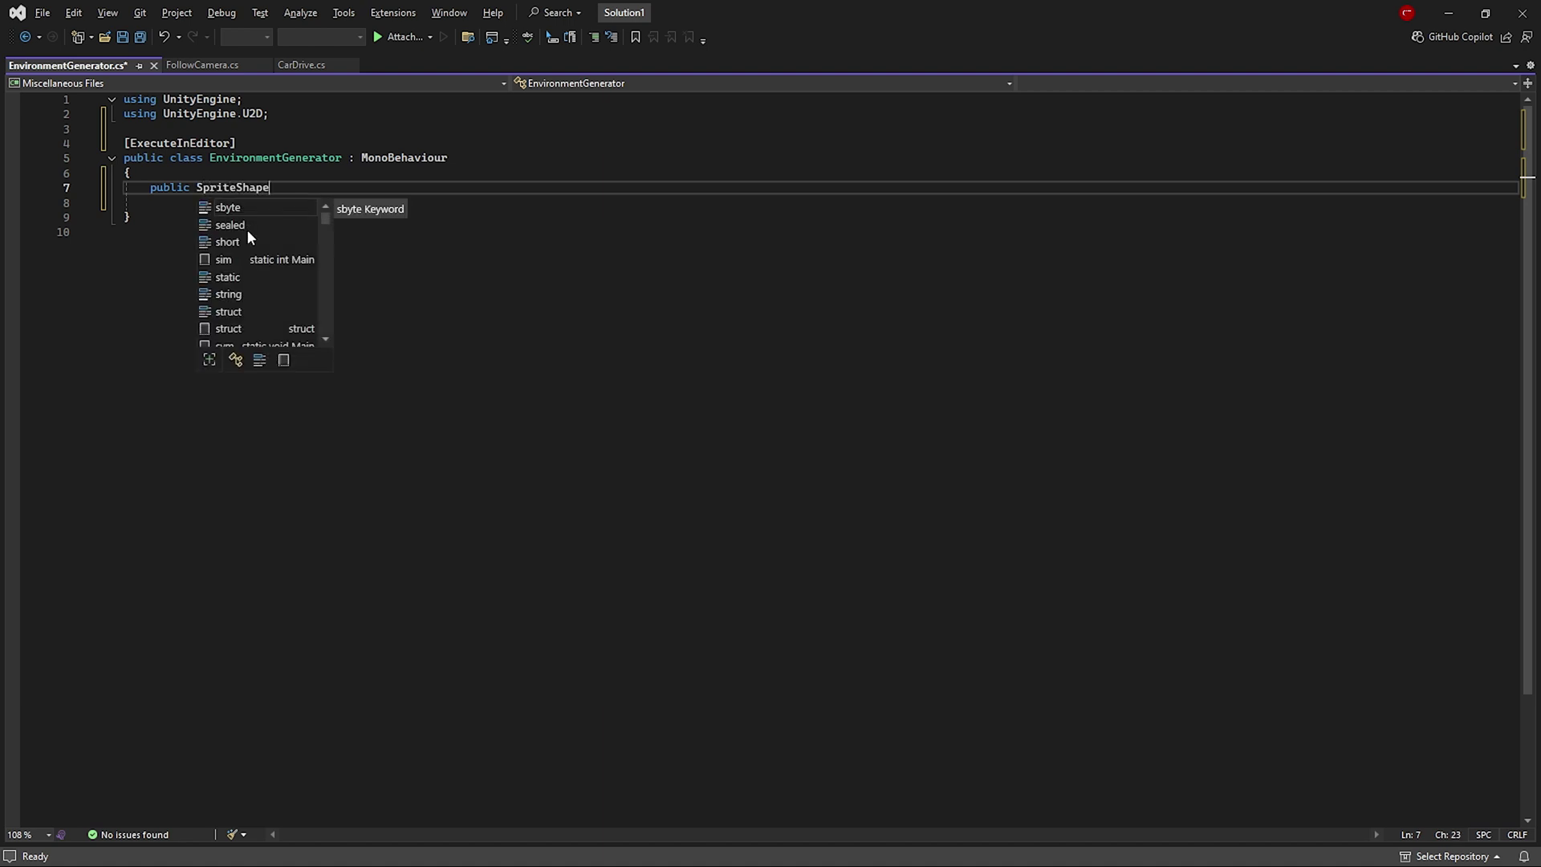
type("Controller spriteShapeController;")
key("Return")
key("Return")
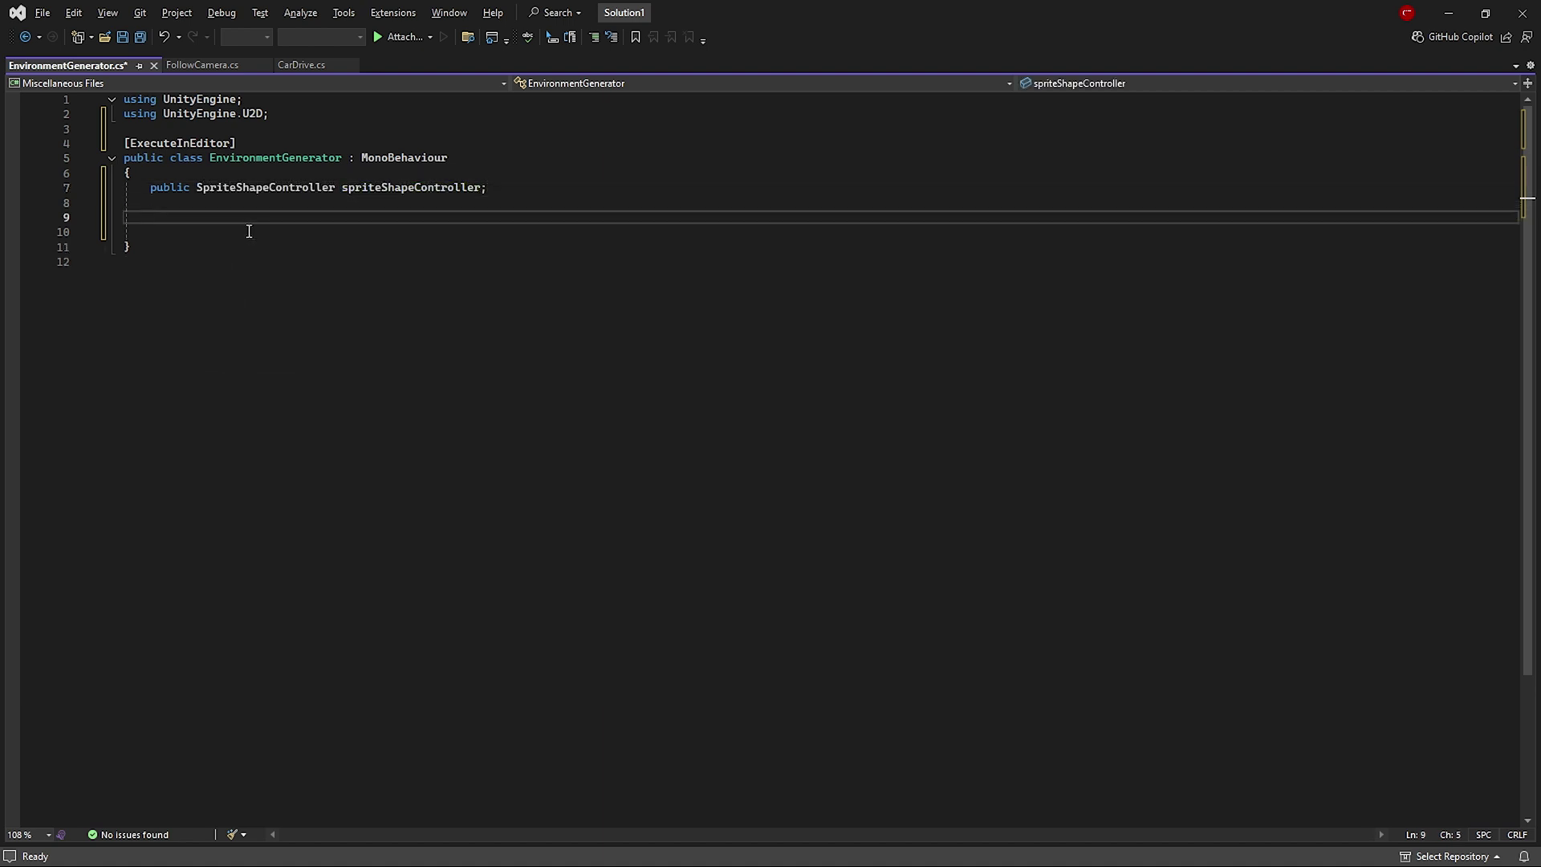
type("[Range(5, 200)] public int levelLength")
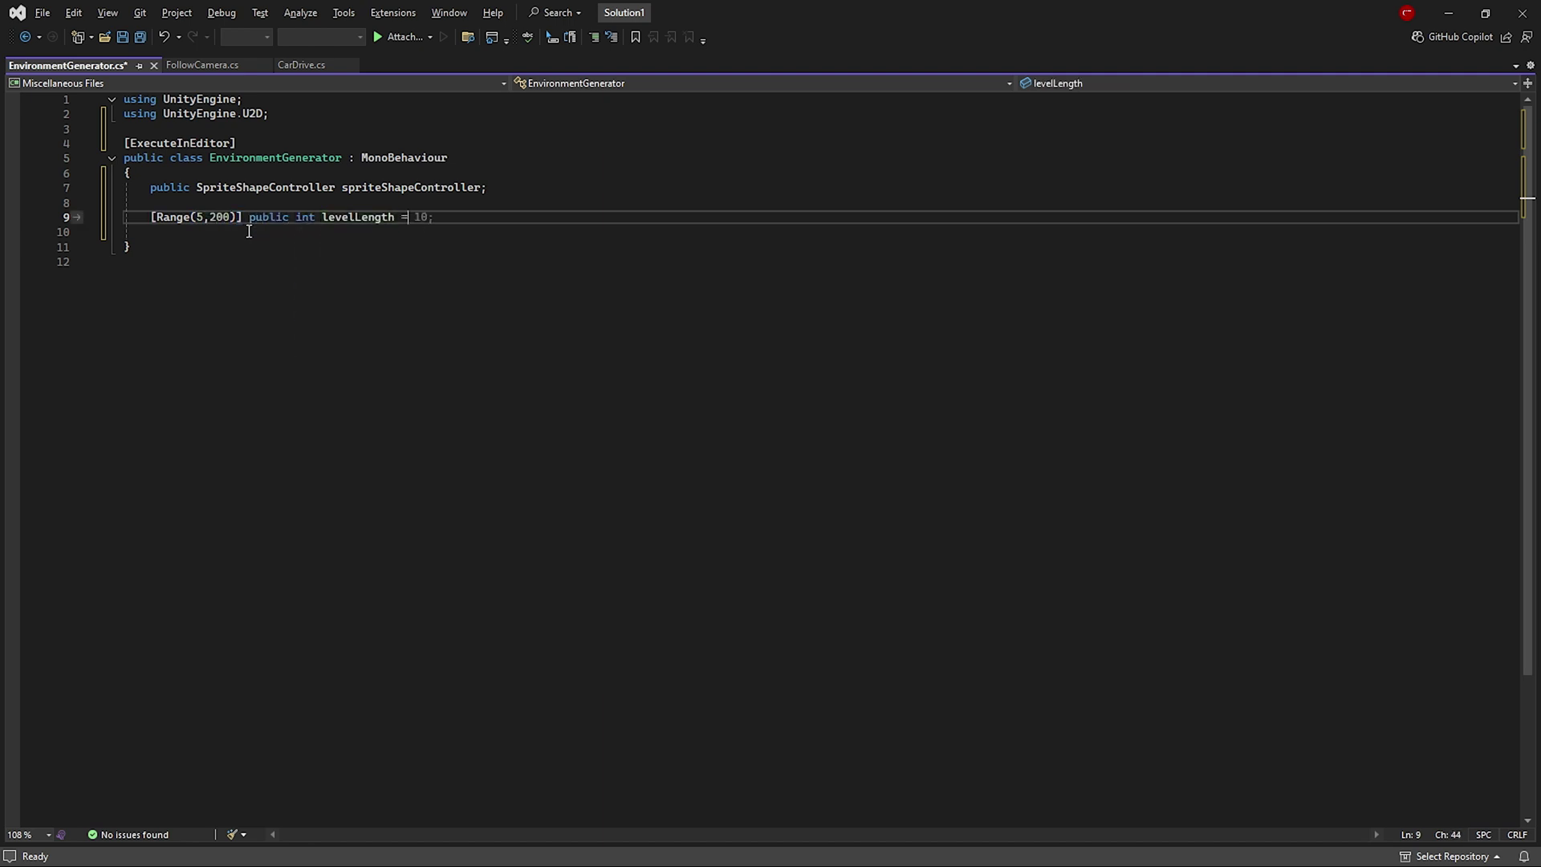
type(" = 50;")
key("Return")
- Duplicate the levelLength line into a public float xSpacing with Range(1f, 10f) and default 2f
left_click(204, 218)
key("ctrl+d")
key("BackSpace")
type("1")
key("Right")
key("Right")
key("Delete")
key("Delete")
type("1f")
key("Right")
key("Right")
key("Right")
key("Right")
type("f")
double_click(315, 231)
type("float")
double_click(390, 232)
type("xSpacing")
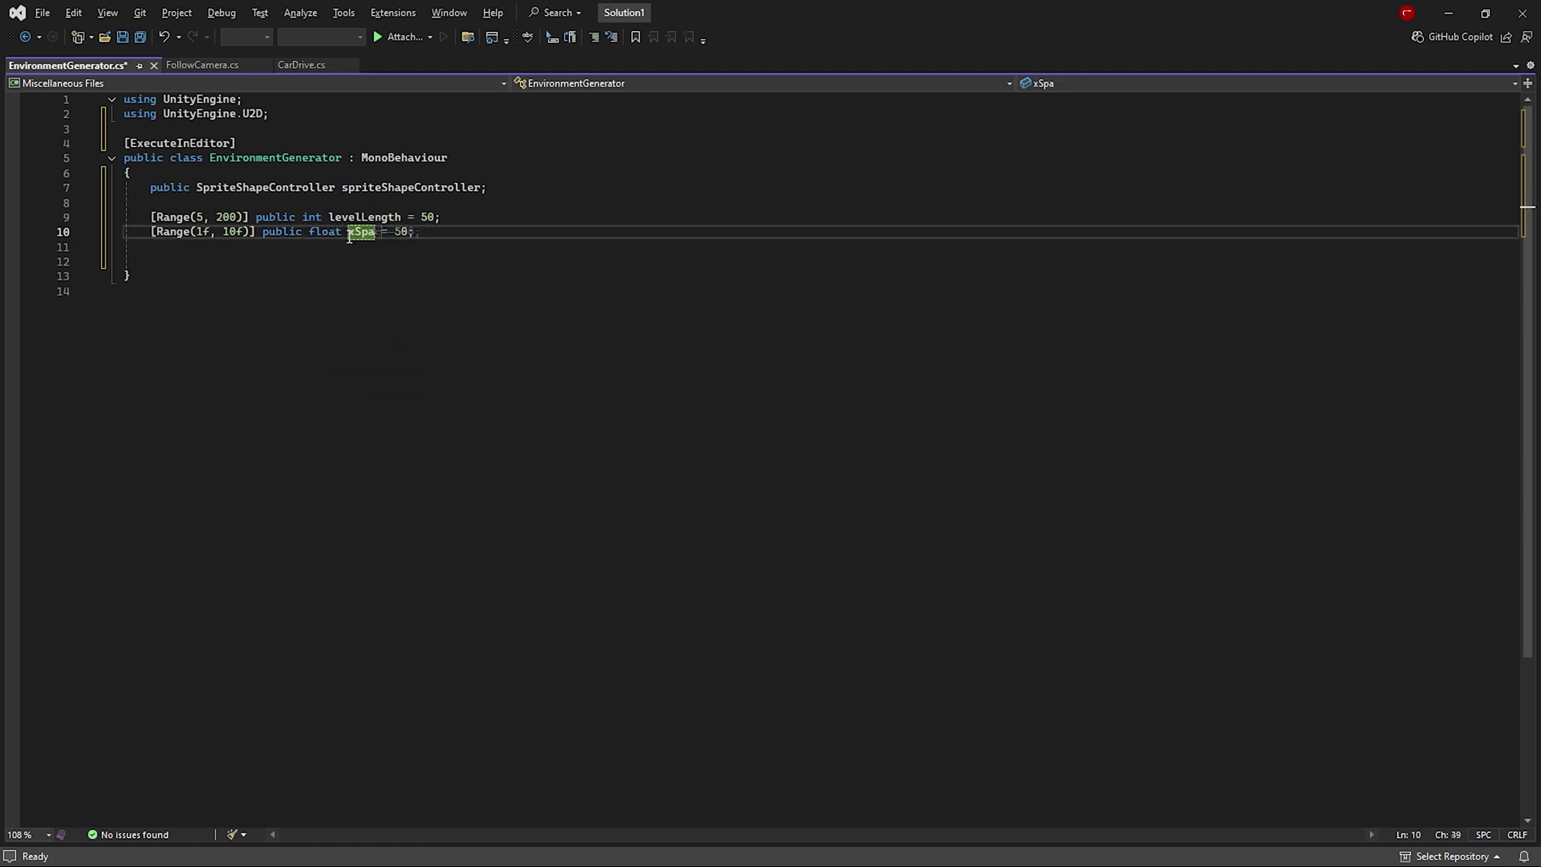
double_click(429, 231)
type("2f")
- Duplicate the xSpacing line into a public float yAmplitude with Range(0f, 5f)
left_click(378, 233)
key("ctrl+d")
left_click(202, 246)
key("BackSpace")
type("0")
left_click(229, 247)
key("Delete")
key("BackSpace")
type("5")
double_click(368, 246)
type("yAmpl")
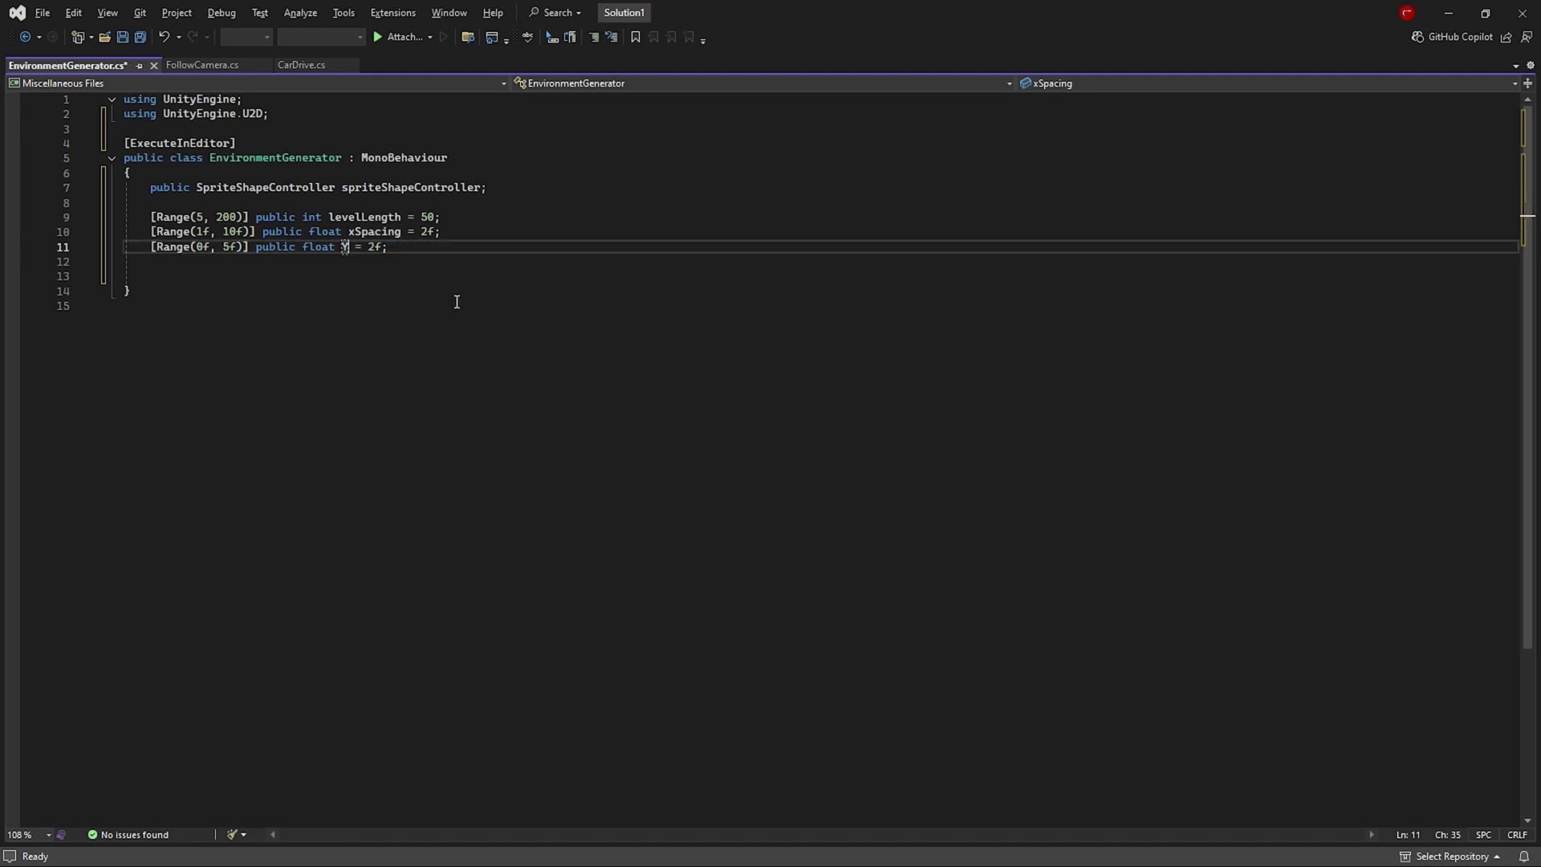
type("itude")
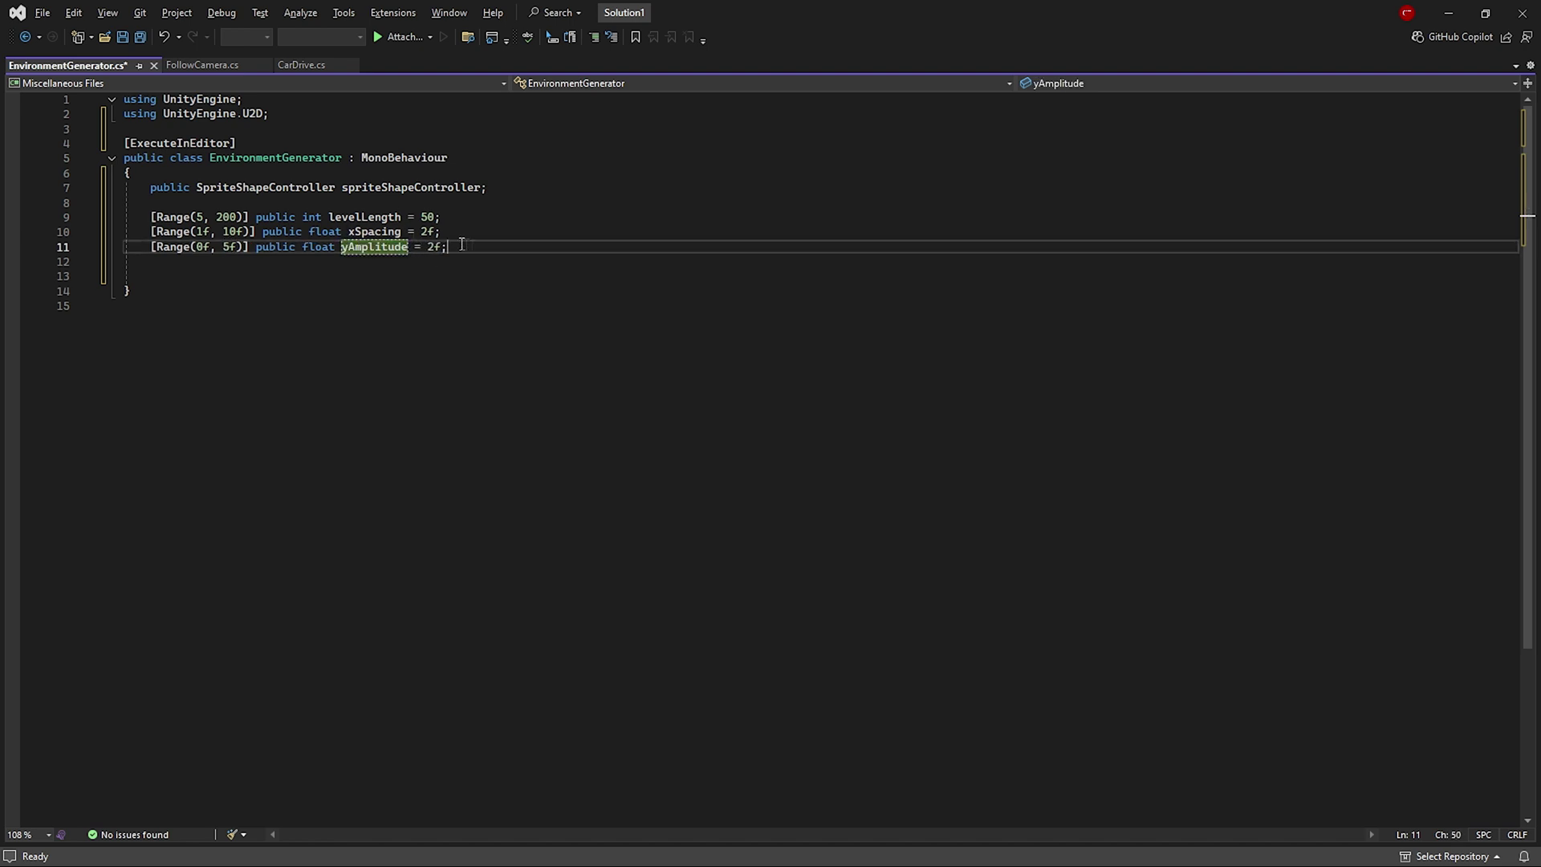
- Duplicate the yAmplitude line into a public float curveSmoothness with Range(0f, 1f)
key("ctrl+d")
left_click(233, 261)
key("BackSpace")
type("1")
double_click(374, 261)
type("curveSmoothness")
- Add a public void OnValidate method below the fields that returns if spriteShapeController is null
left_click(497, 263)
key("Return")
key("Return")
type("public void OnVal")
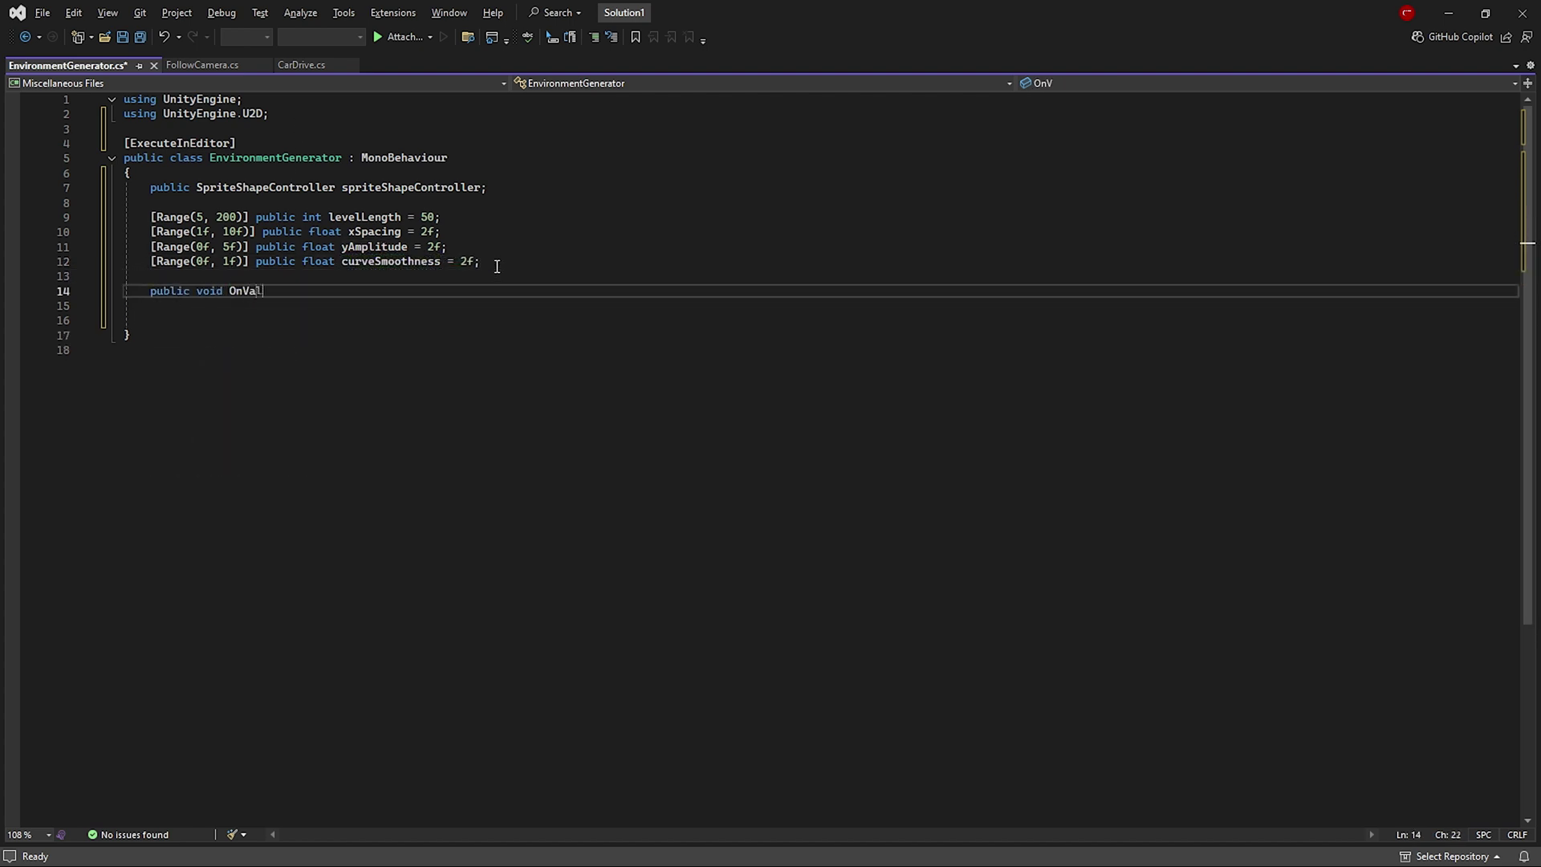
type("idate(){")
key("Return")
type("if (spriteShapeController == null) return;")
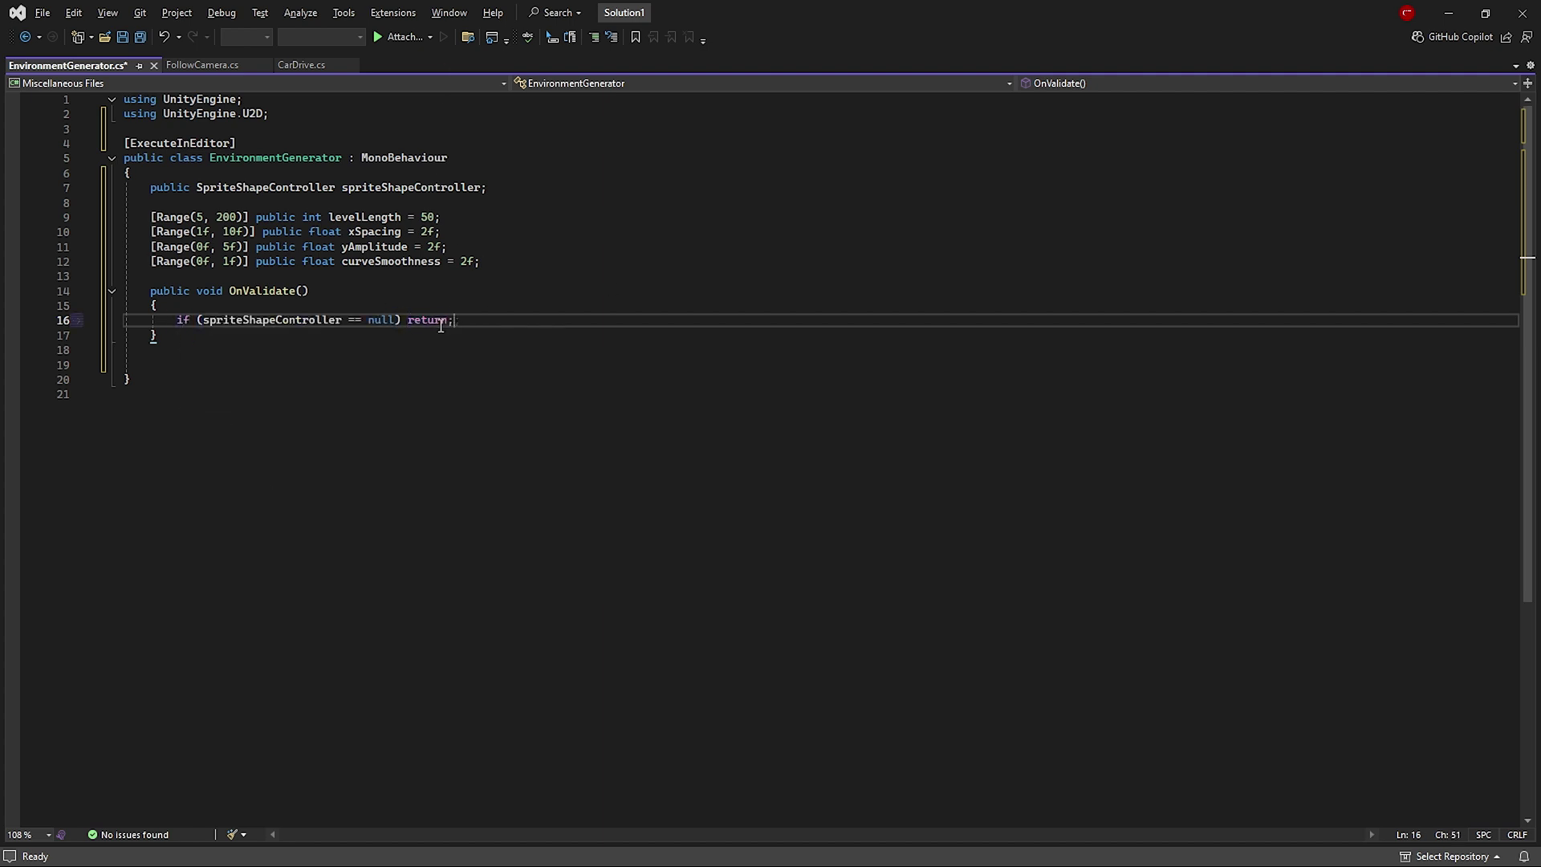
- In OnValidate, store spriteShapeController.spline in a variable named spline and clear it with spline.Clear()
key("Return")
type("var spline")
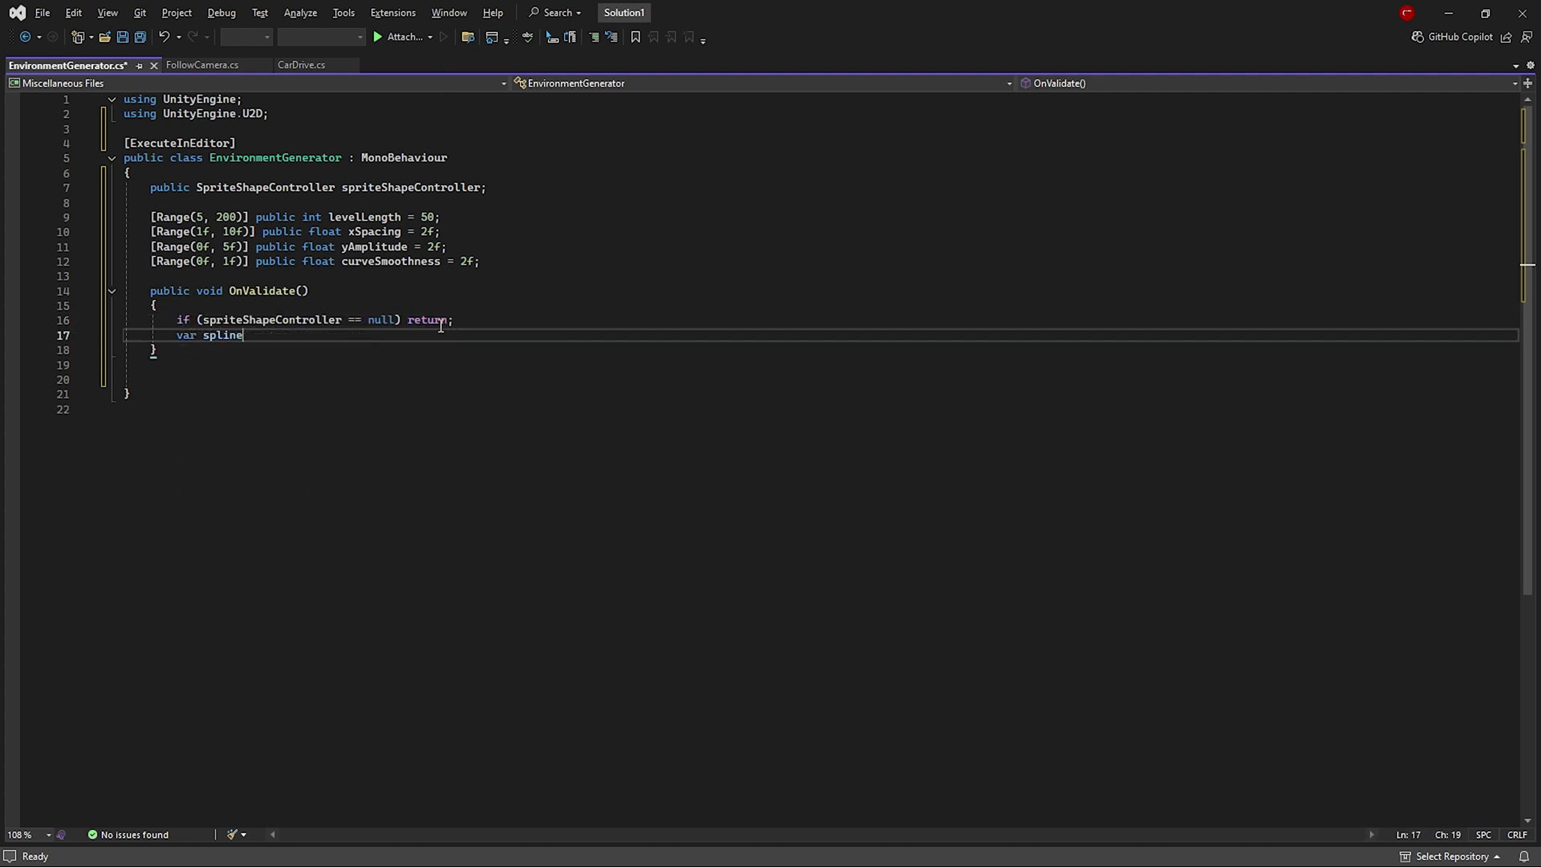
type(" = spriteShapeController.spline;")
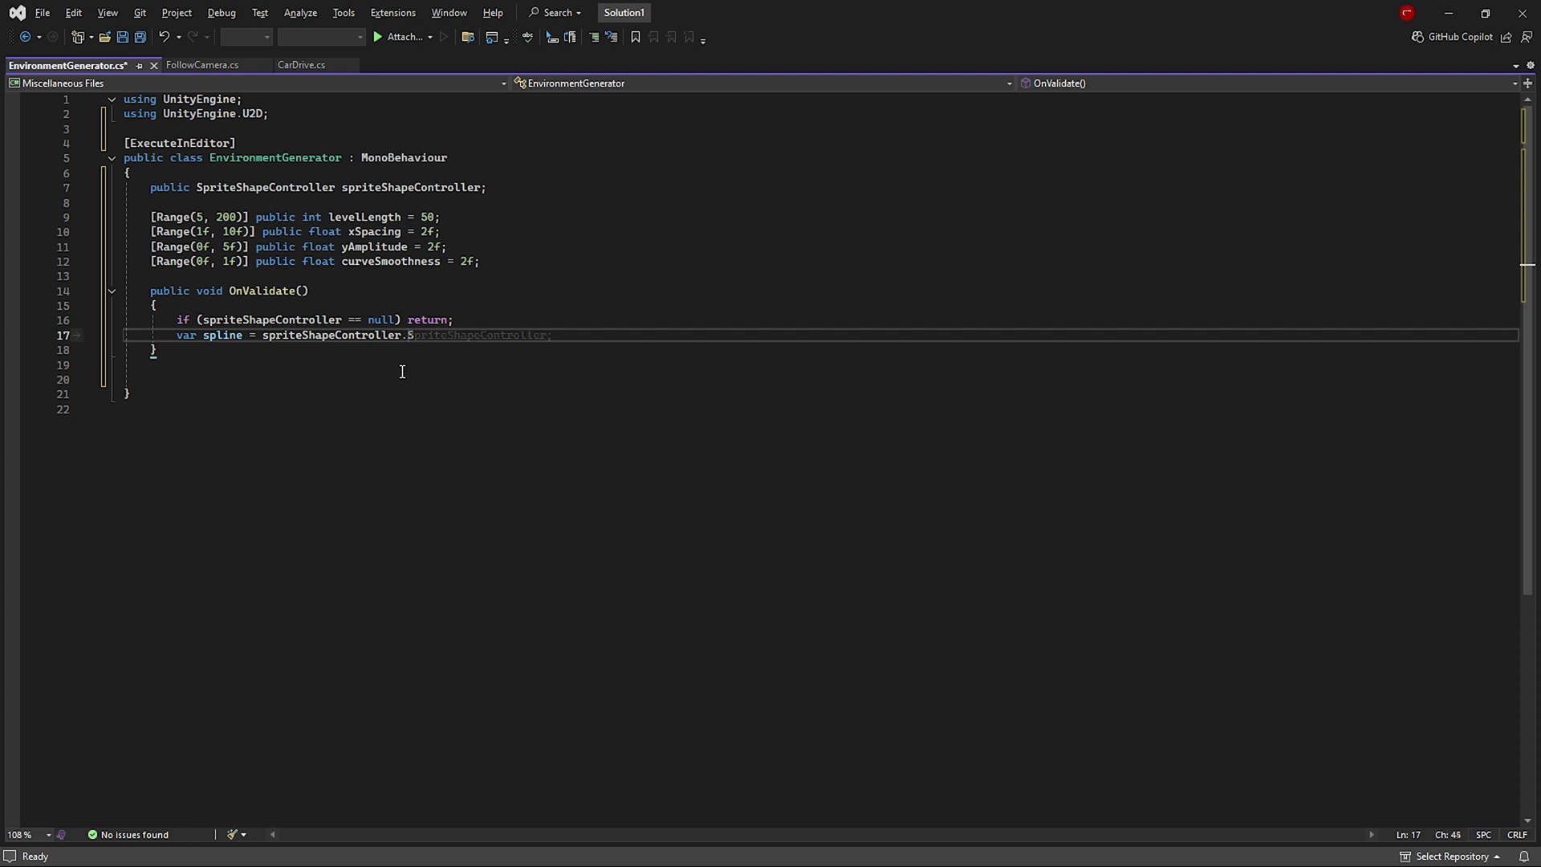
key("Return")
type("spline")
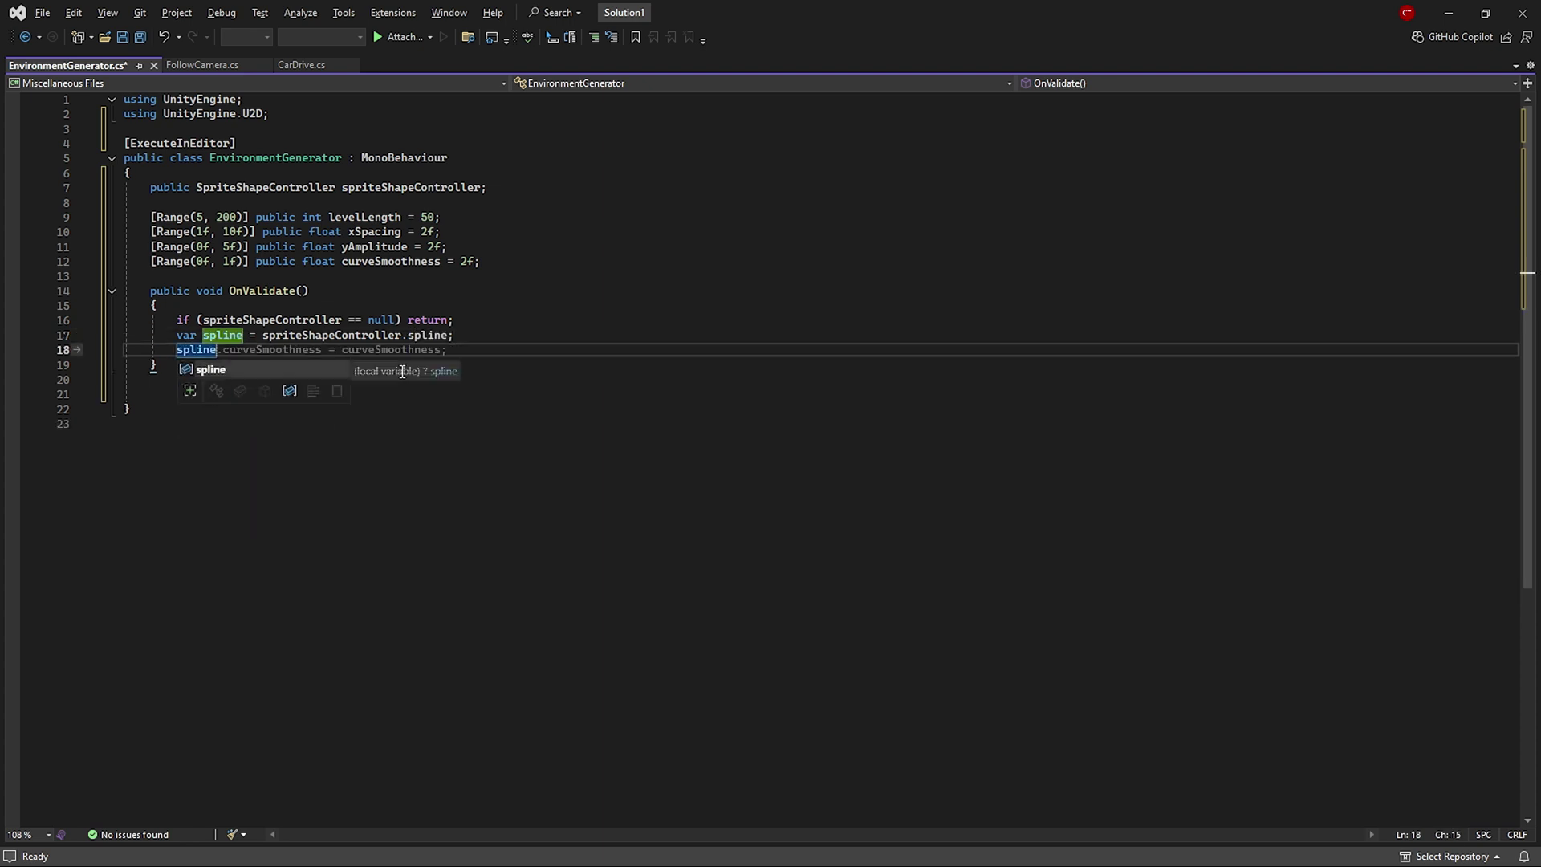
type(".Clear();")
- Add a for loop with i starting at 0 and running while i < levelLength.Length, with an empty body
key("Return")
key("Return")
type("for (int i = 0;")
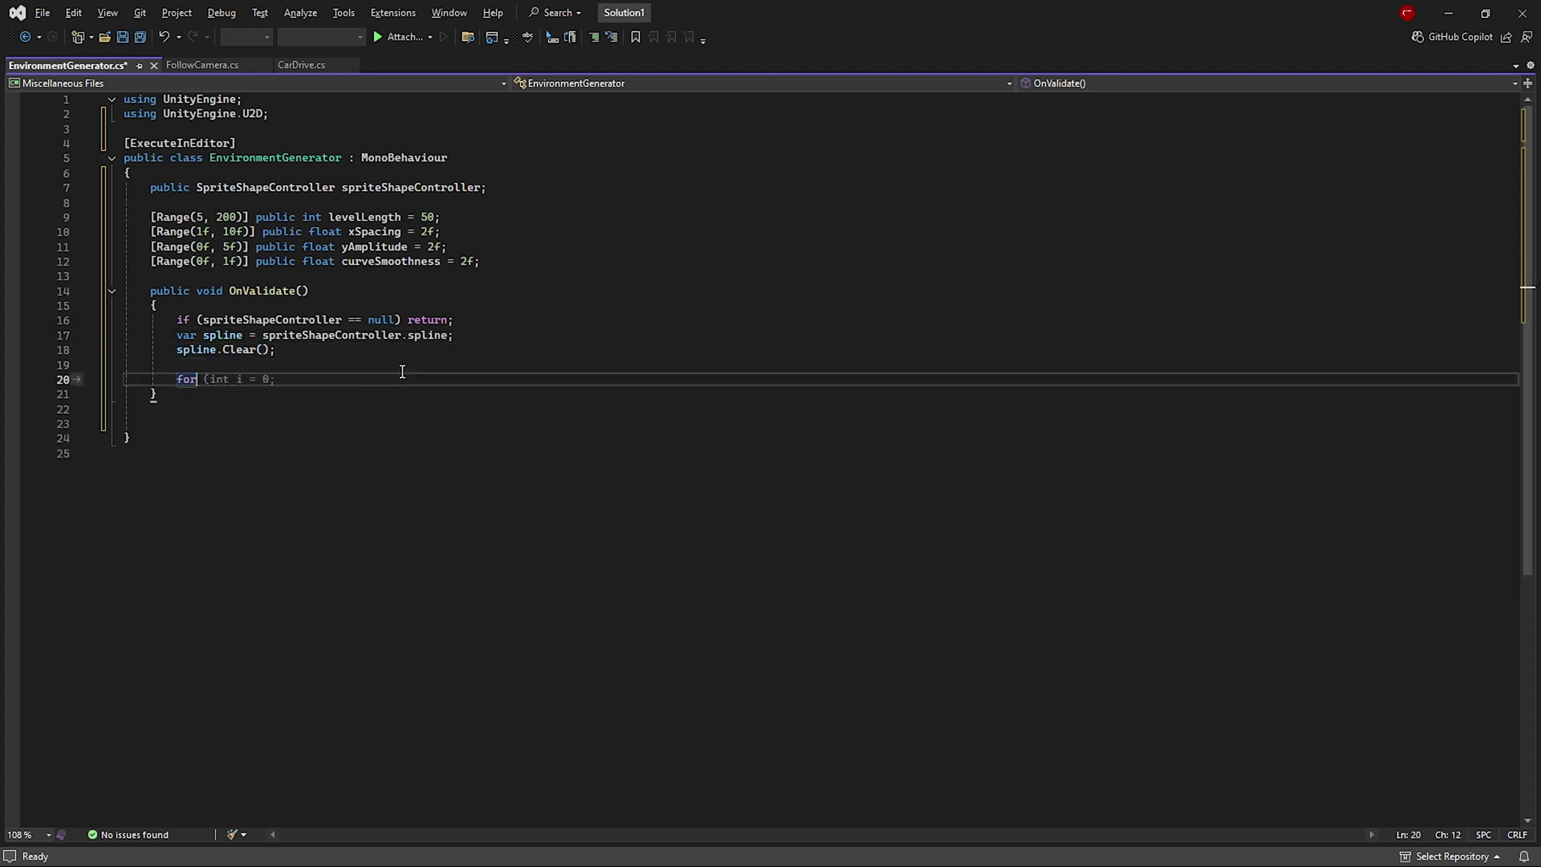
key("Tab")
double_click(328, 379)
type("levelLength")
left_click(511, 382)
key("Return")
type("{")
key("Return")
- In the loop, define float x as xSpacing * i and float y as Mathf.PerlinNoise(i * 0.1f, 0) * yAmplitude
type("float x ")
type("= x * i ")
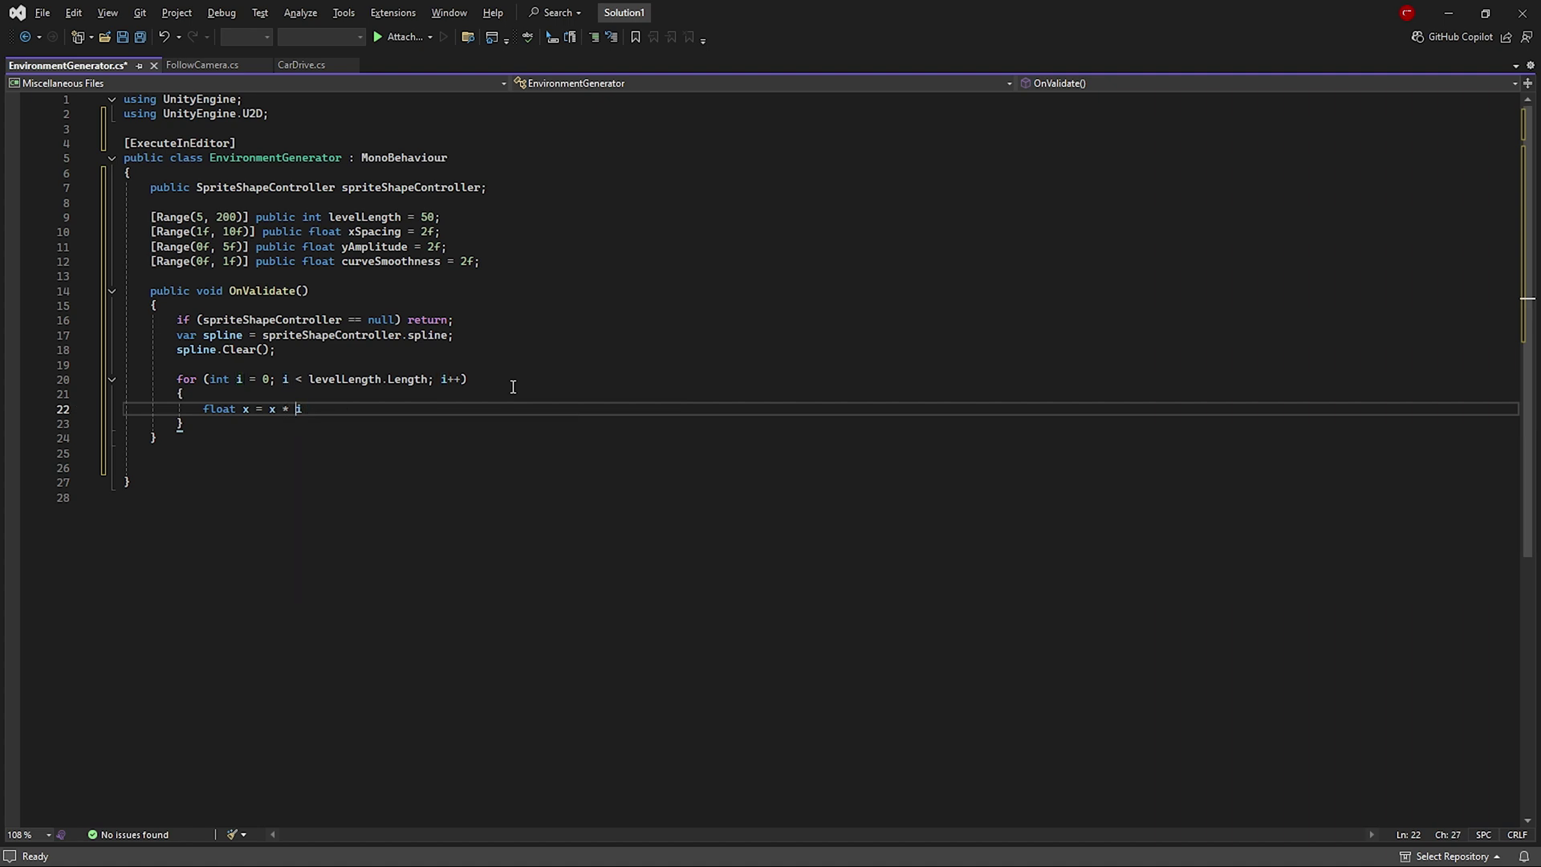
type("Spacing")
key("End")
type(";")
key("Return")
type("float y = Mathf.P")
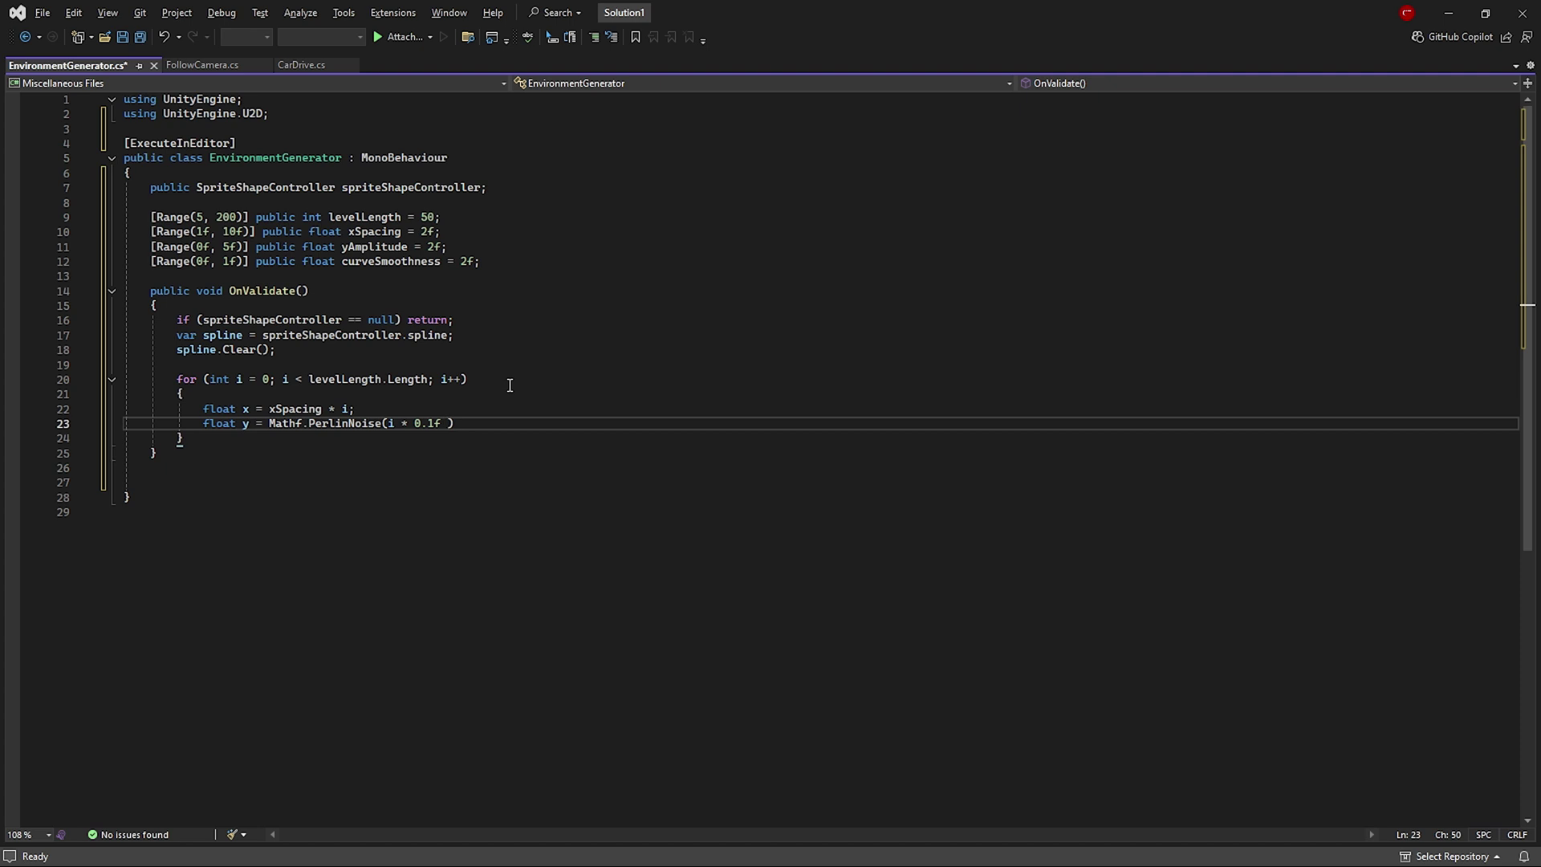
type("* yAmplitude;")
- Insert each terrain point in the loop with spline.InsertPointAt(i, new Vector3(x, y, 0))
key("Return")
type("spline.Insert")
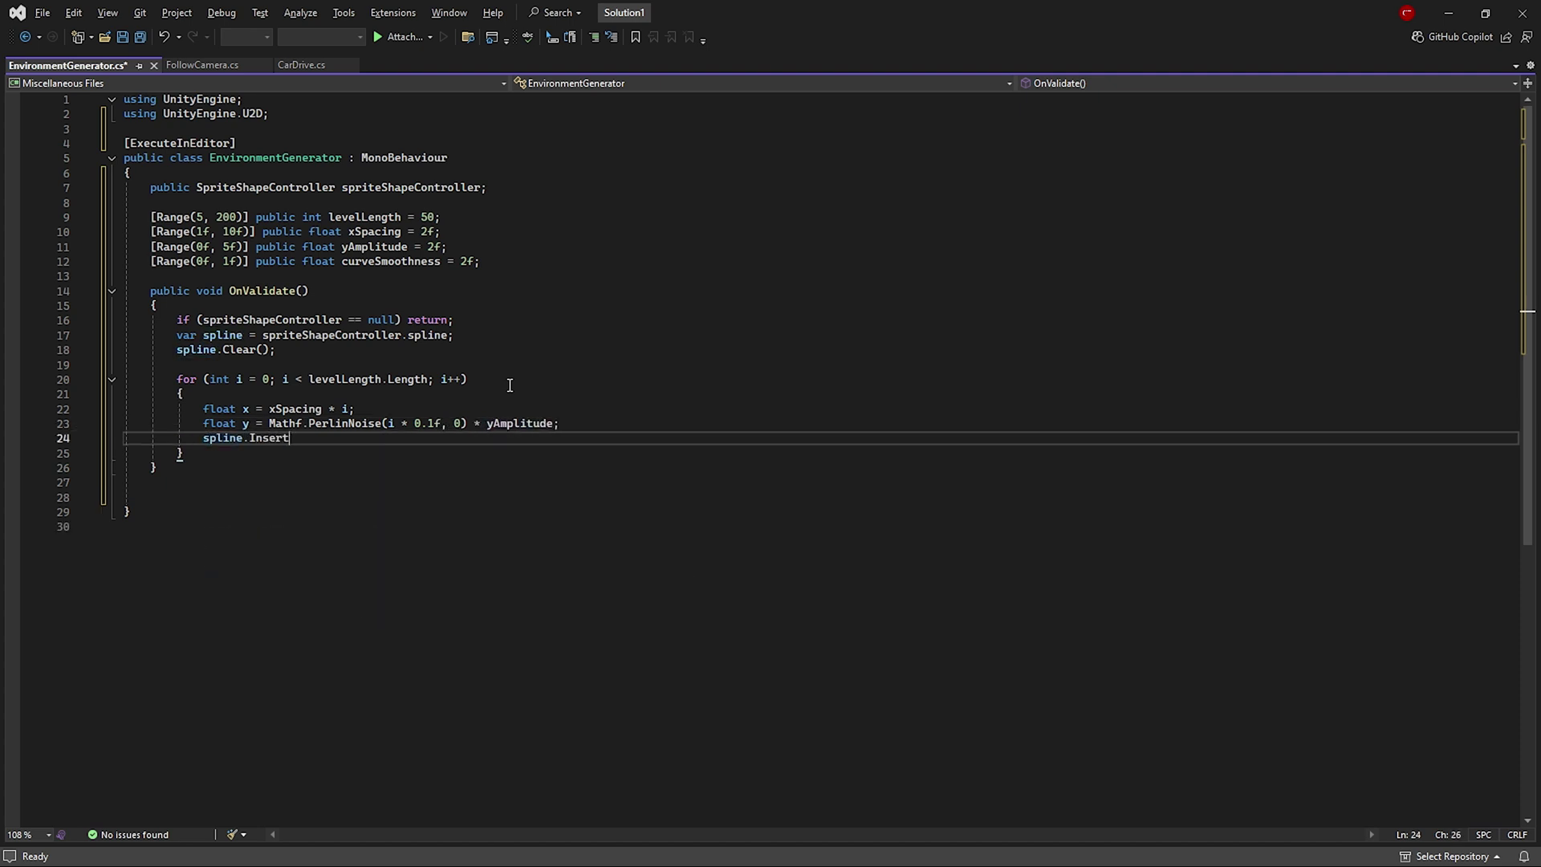
type("PointAt(i, new Vector3(x,y,")
- Add spline.SetTangentMode(i, ShapeTangentMode.Continuous) to the loop, separated from the point insertion by a blank line
key("Return")
key("Return")
type("spline.SetTangentMode(")
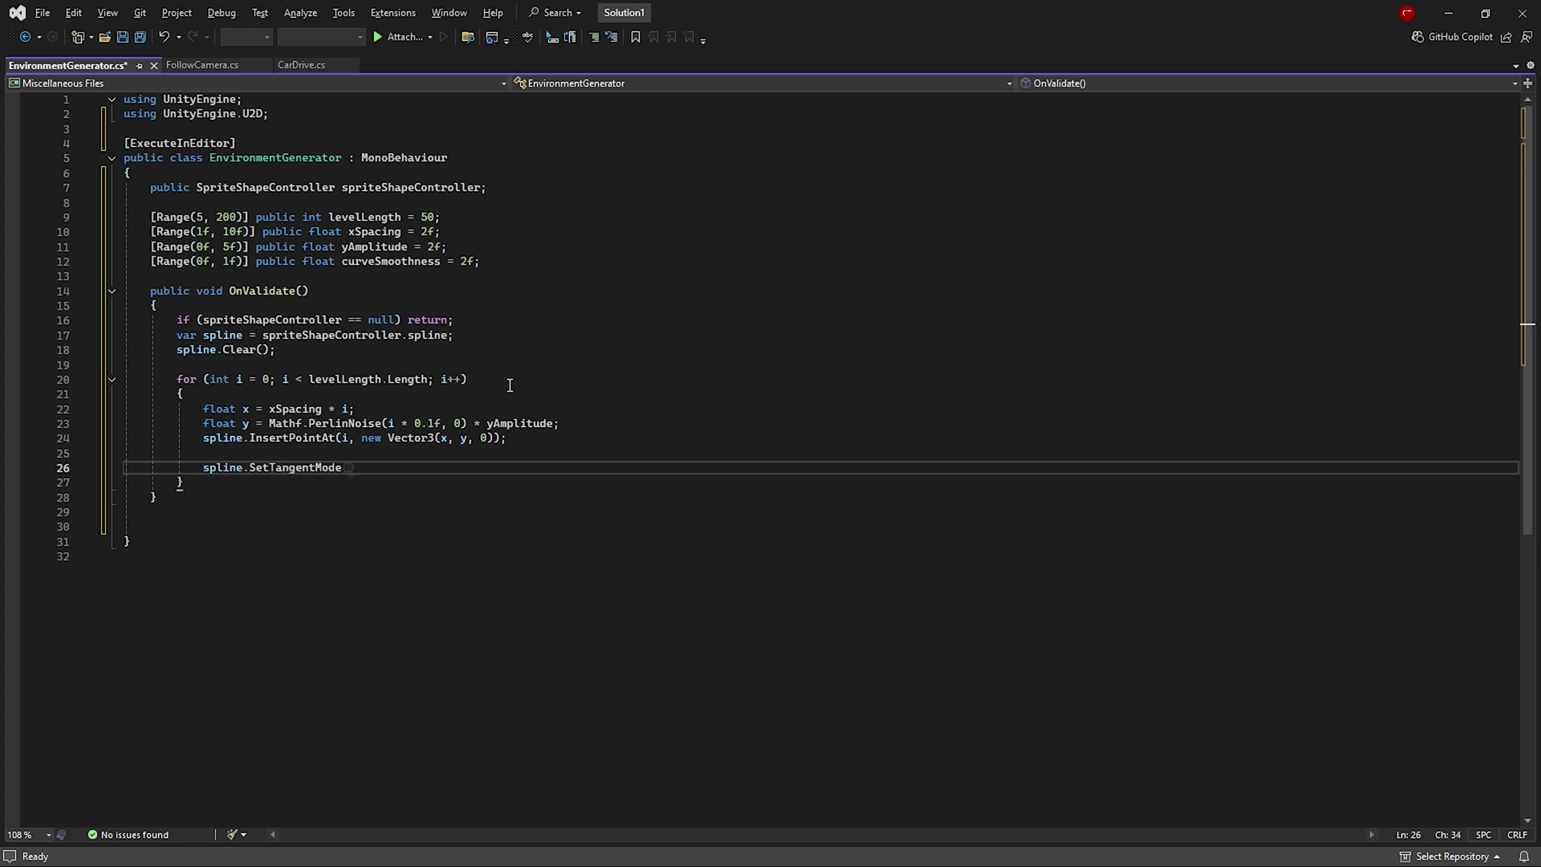
type("i, sha")
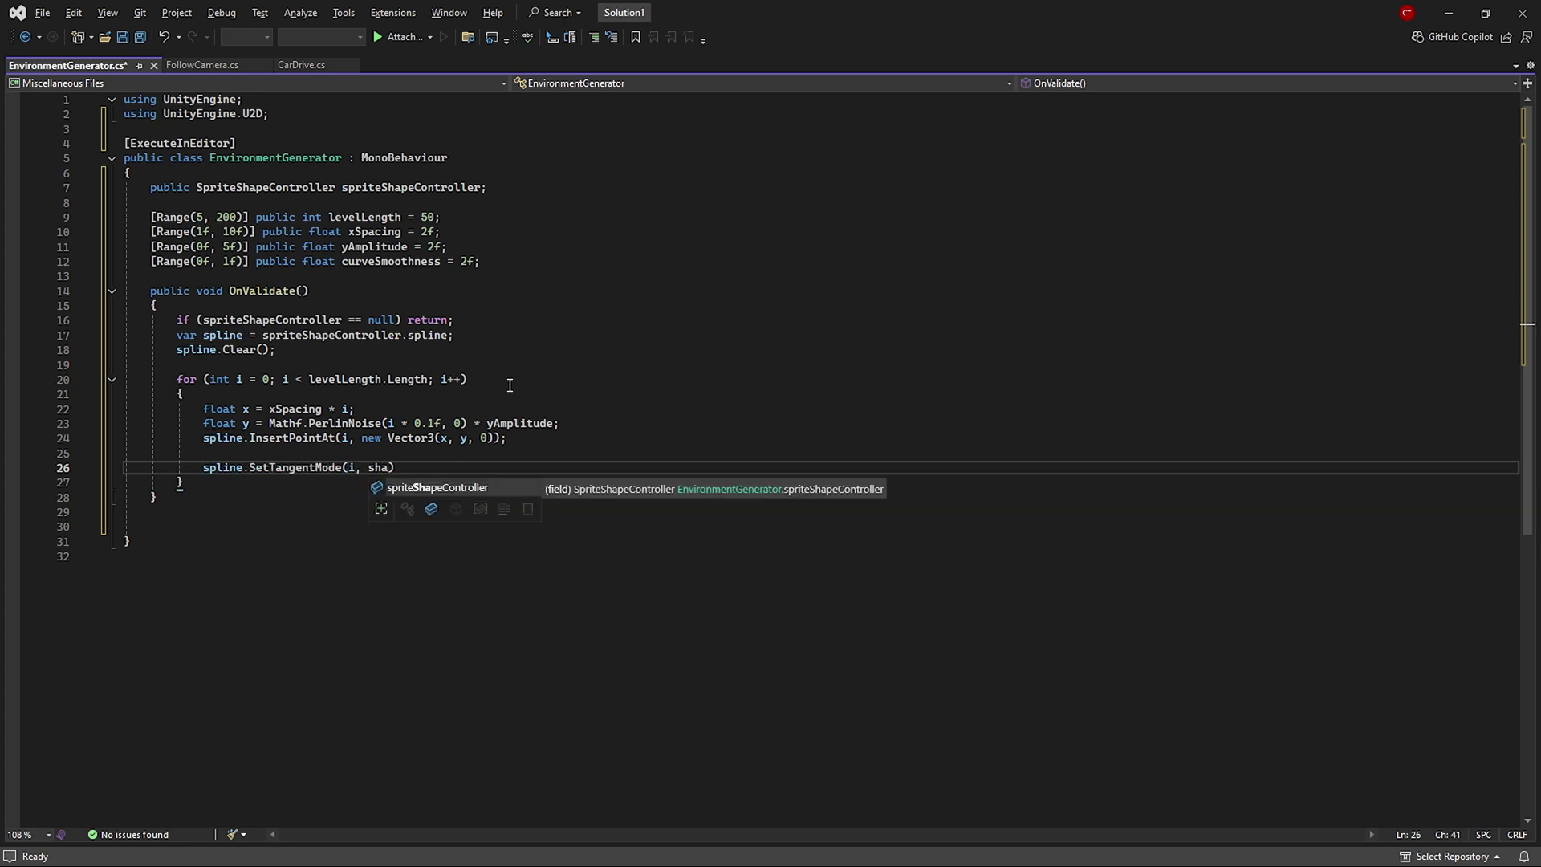
left_click(343, 468)
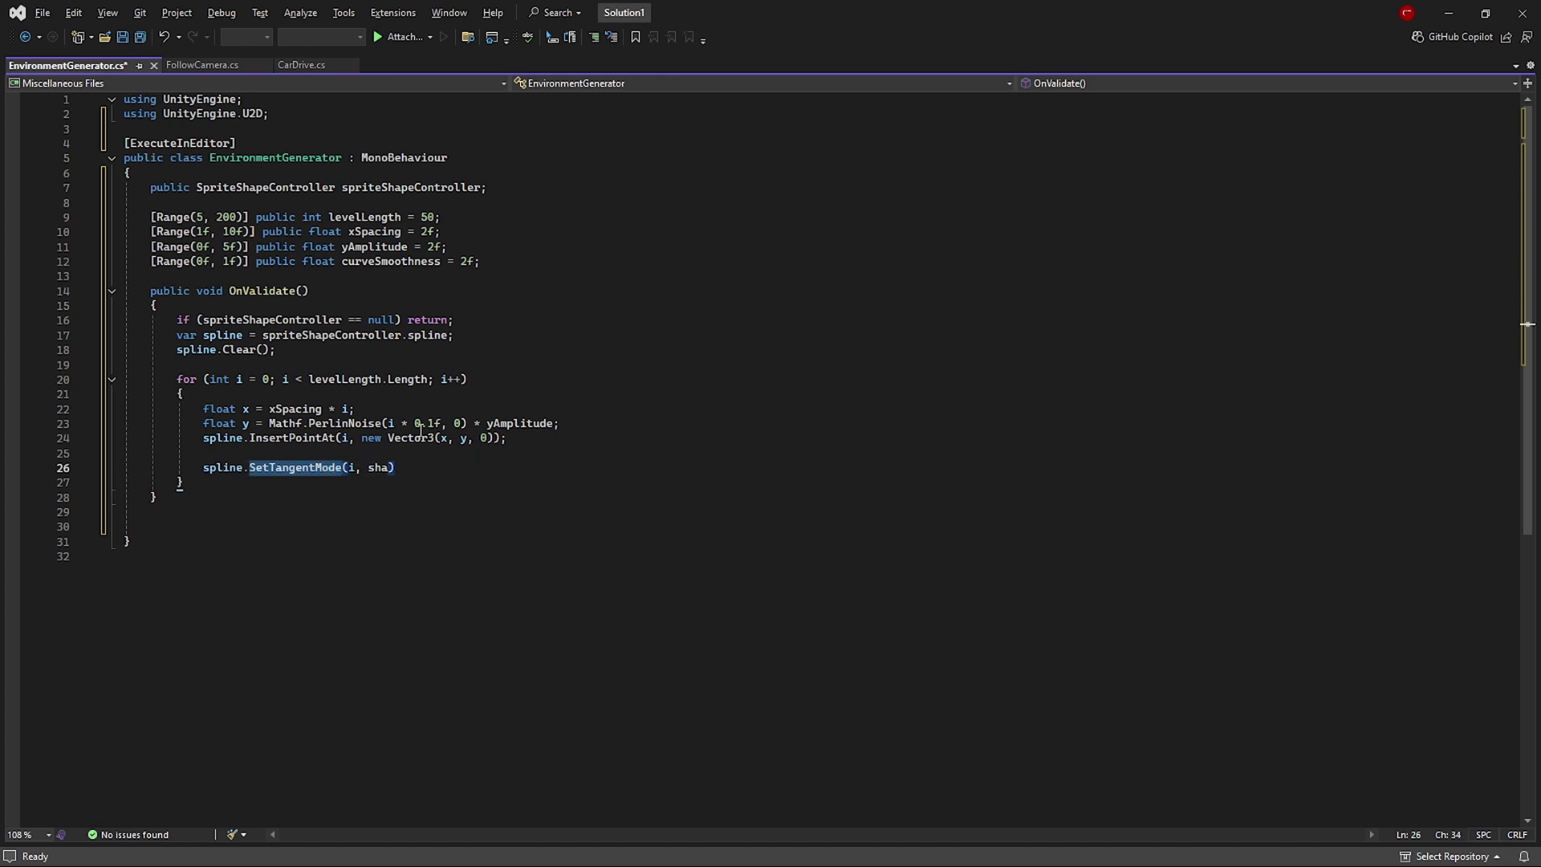
left_click(388, 467)
type("ShapeTangentMode.Continuous")
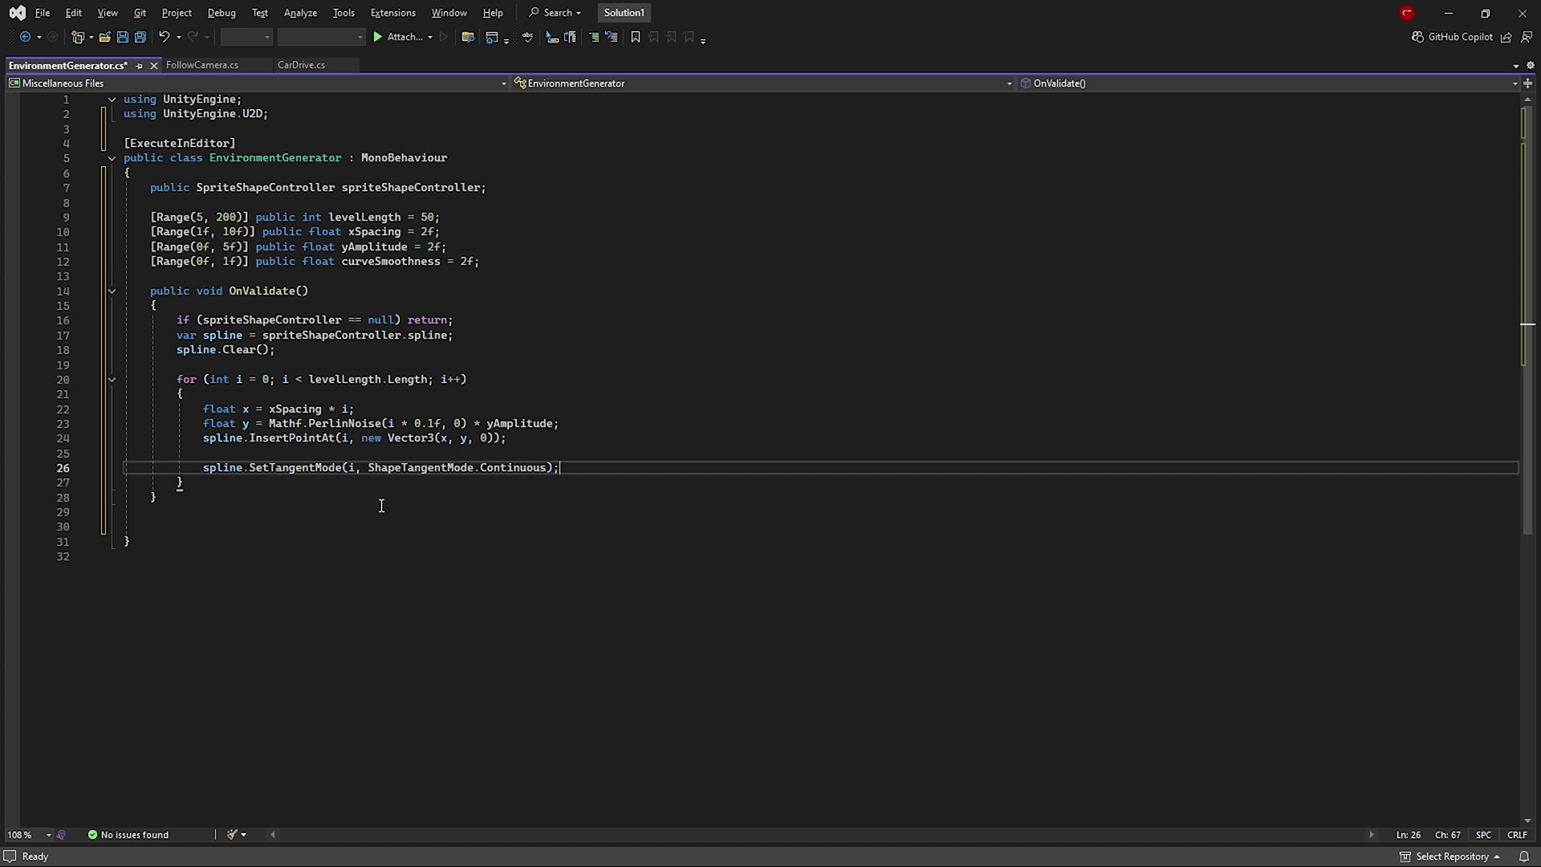
- Copy the SetTangentMode line below and replace its second argument with Vector3.left * xSpacing * curveSmoothness
key("Return")
type("spline.SetTangentMode(i, ShapeTangentMode.Continuous);")
left_click(396, 481)
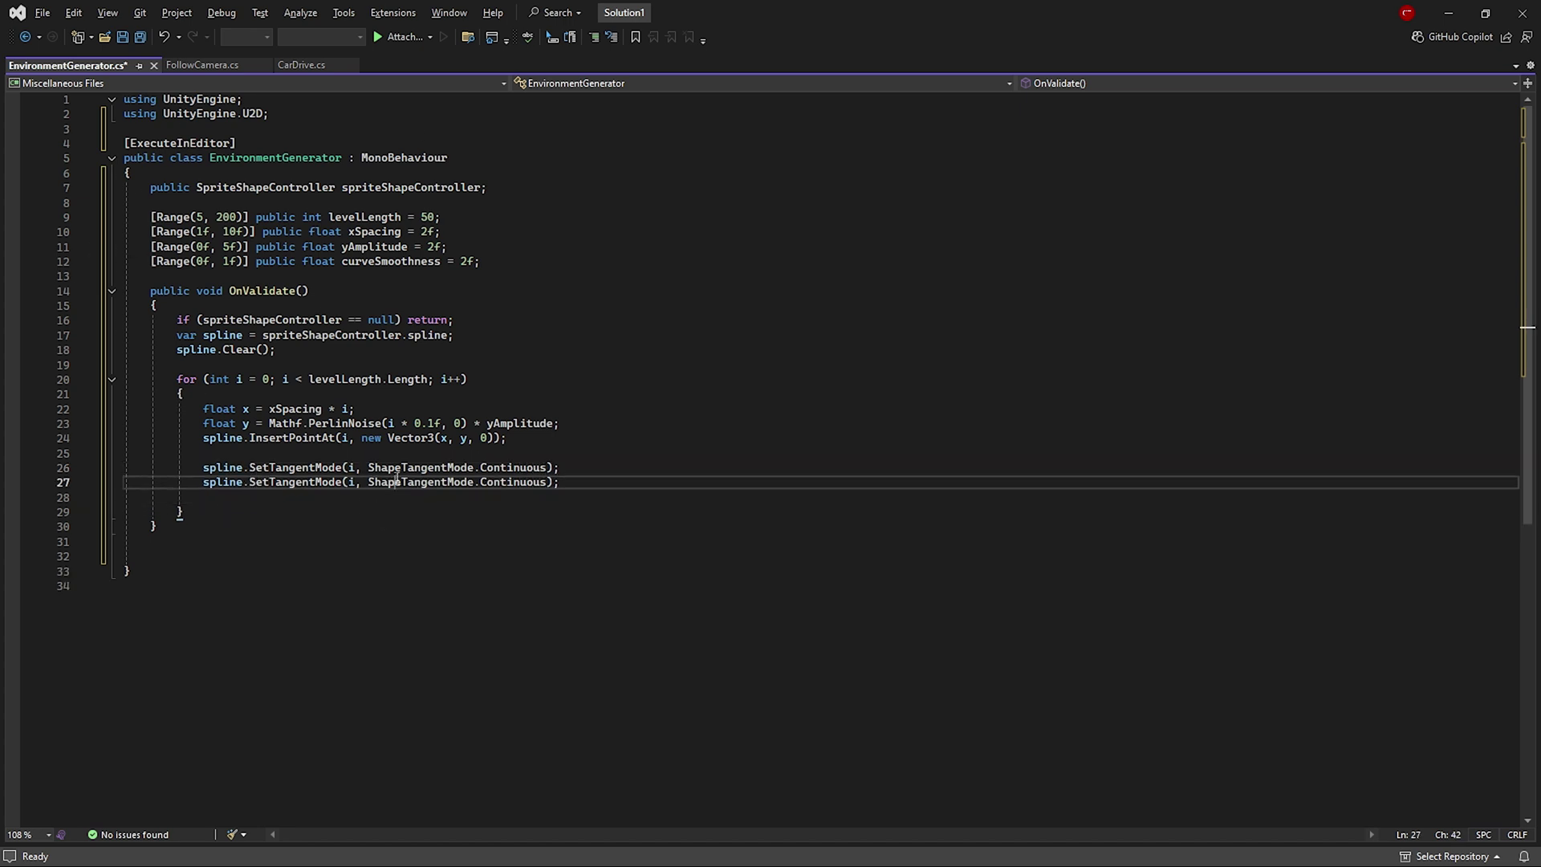
left_click_drag(556, 482, 368, 481)
key("BackSpace")
type("Vector3")
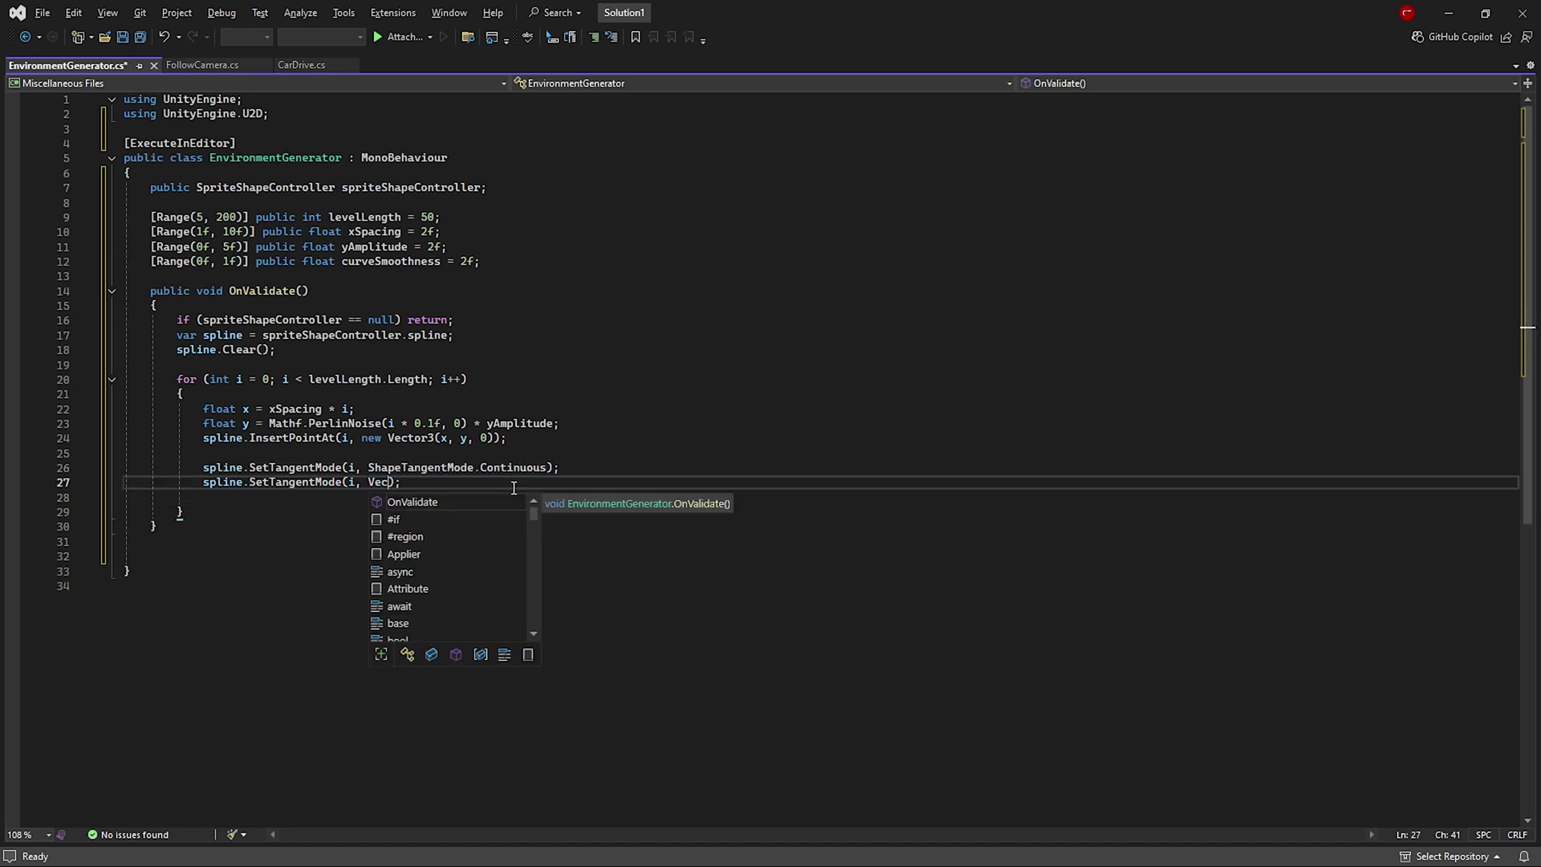
type(".left * xSpacing * curveSmoothness")
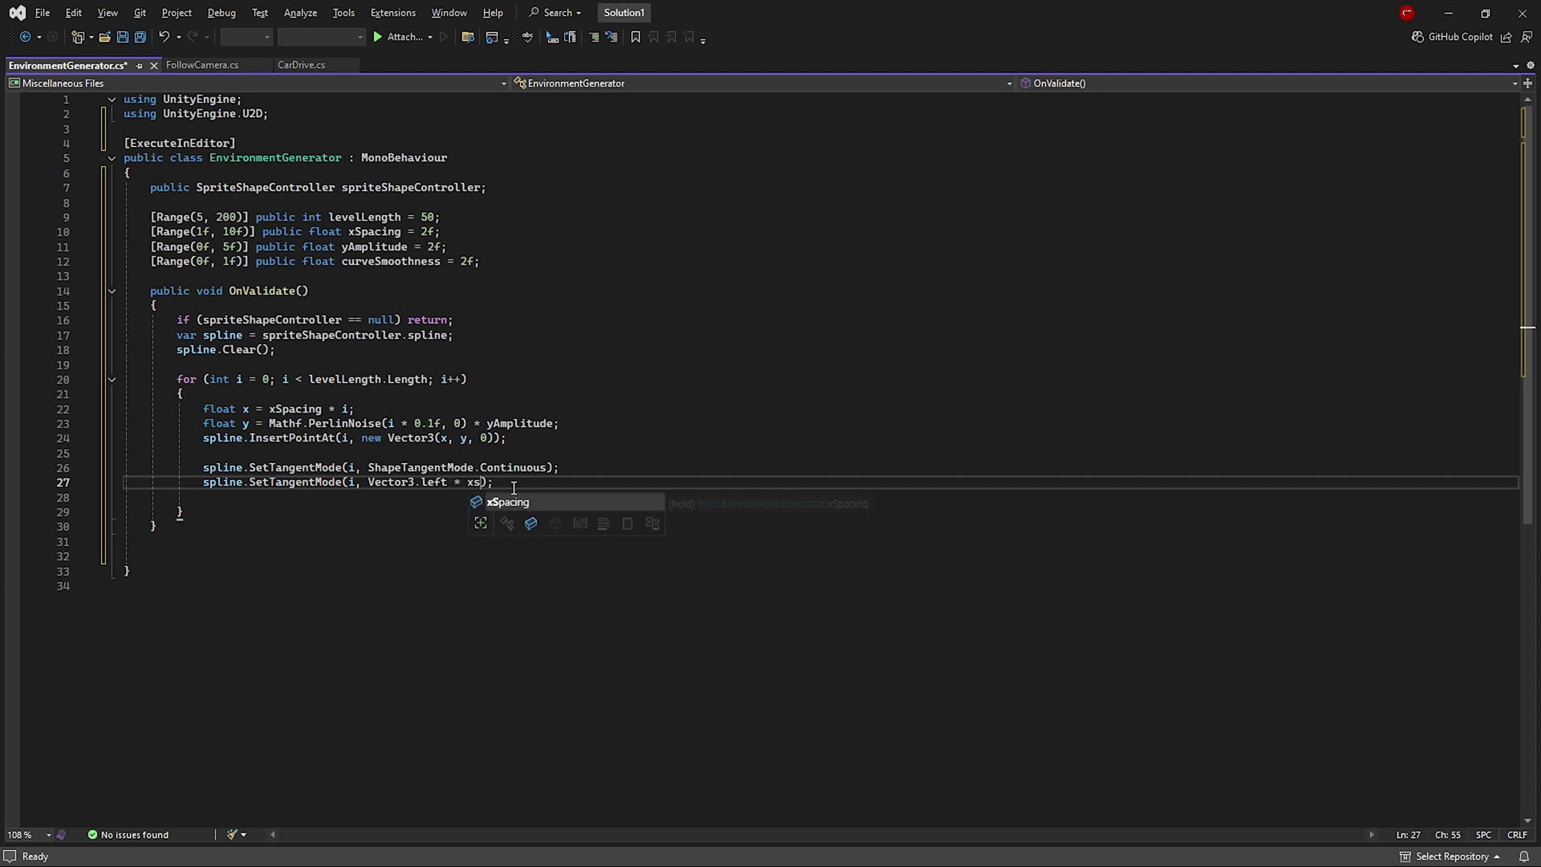
key("End")
key("Return")
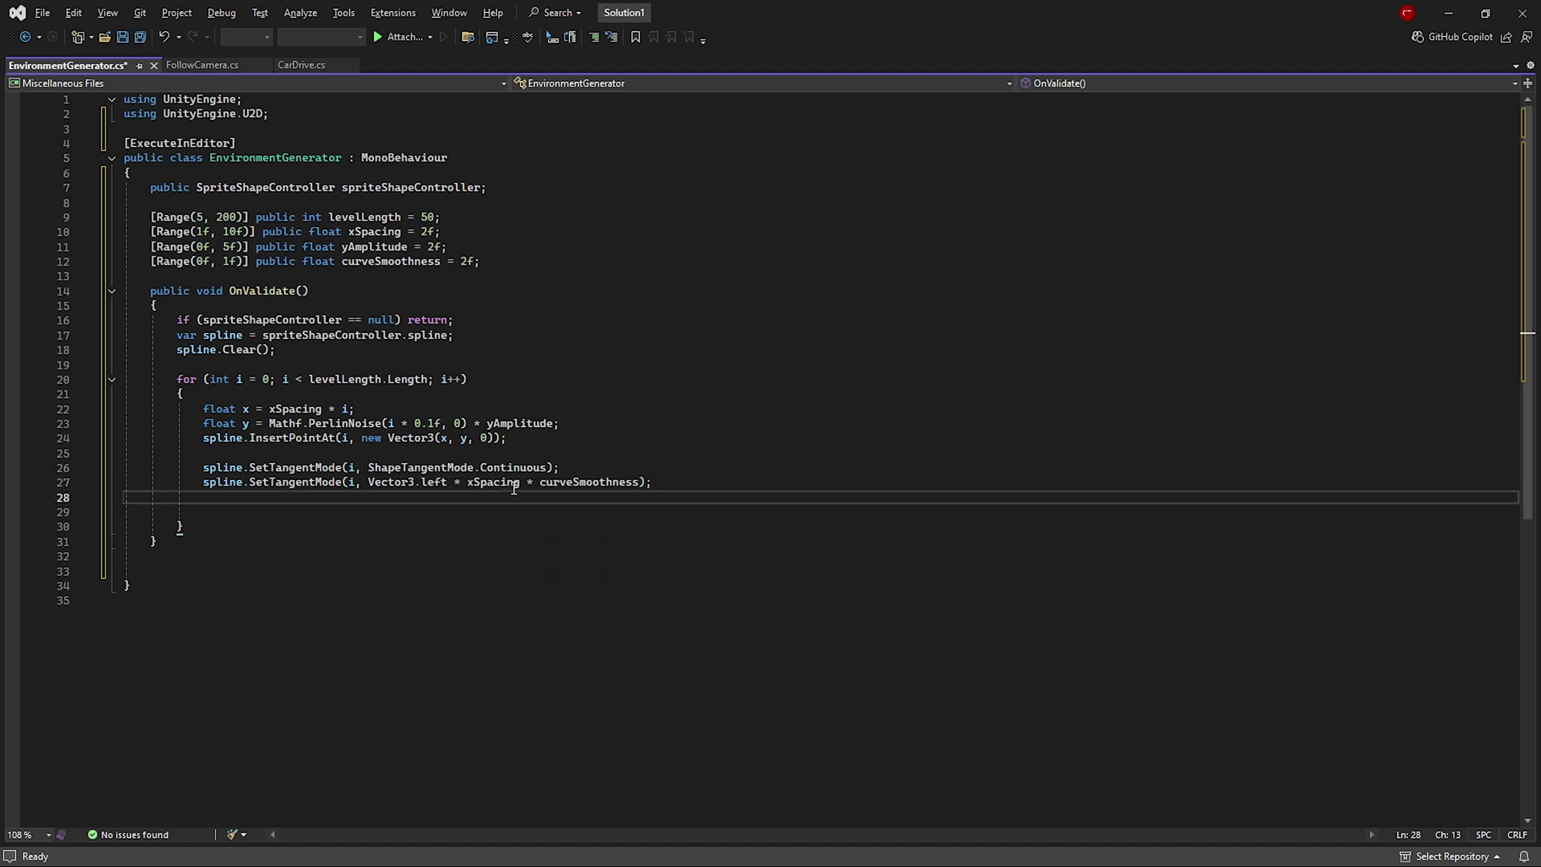
- Duplicate the Vector3.left line with Vector3.right instead, and remove the blank lines at the end of the loop
left_click(330, 485)
key("ctrl+d")
left_click_drag(348, 499, 637, 499)
left_click(356, 499)
double_click(427, 498)
type("right")
left_click(204, 543)
left_click(141, 528)
key("BackSpace")
key("BackSpace")
- After the loop, insert a closing terrain point with spline.InsertPointAt(levelLength, new Vector3((levelLength - 1) * xSpacing, -10, 0))
left_click(228, 518)
key("Return")
key("Return")
type("splin")
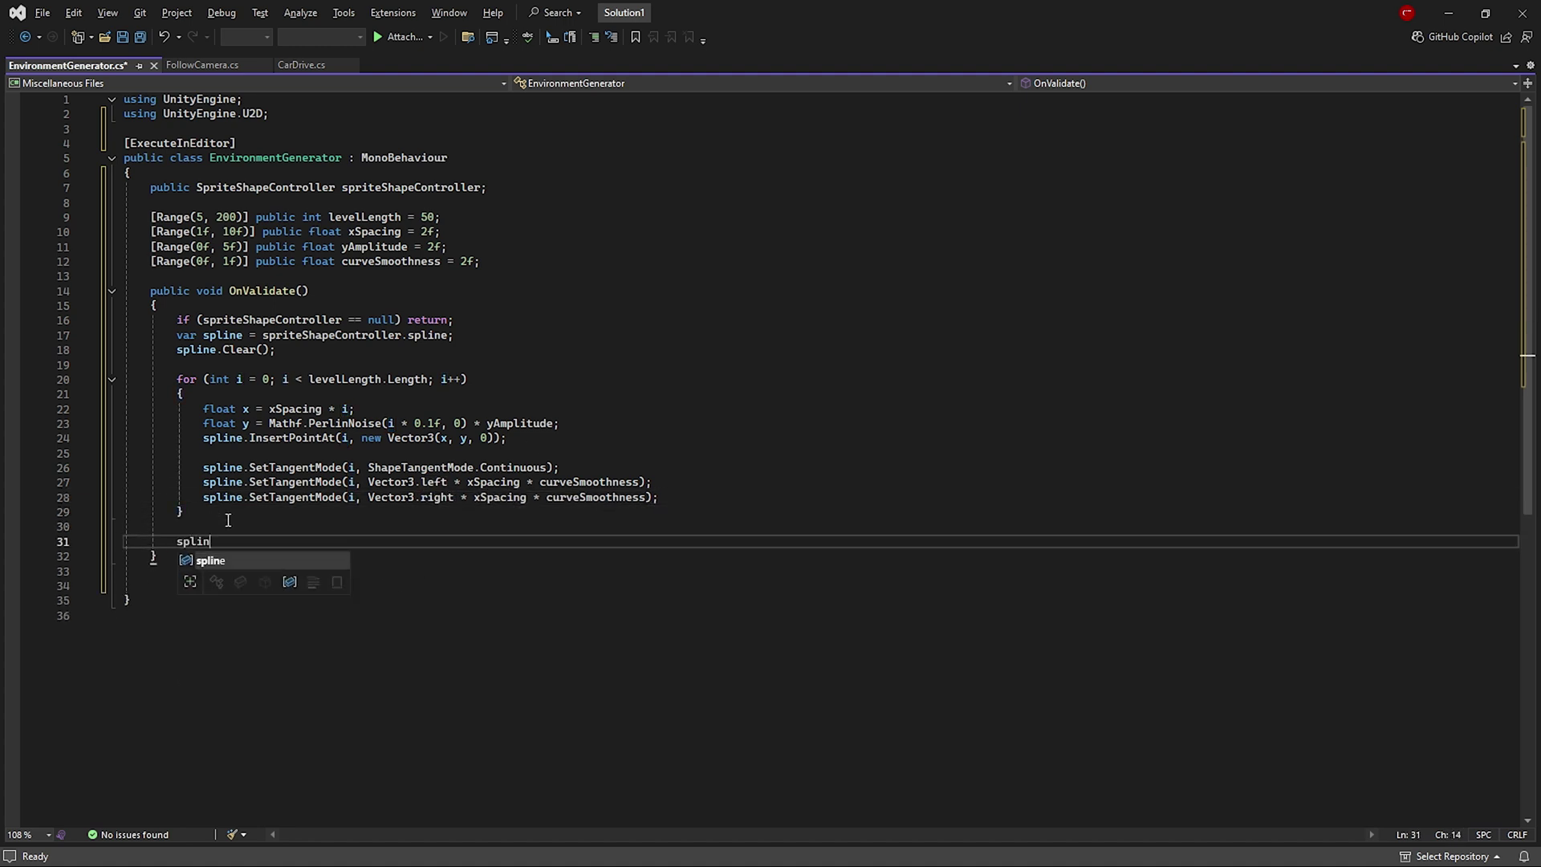
type("e.levelLength, new Vector3")
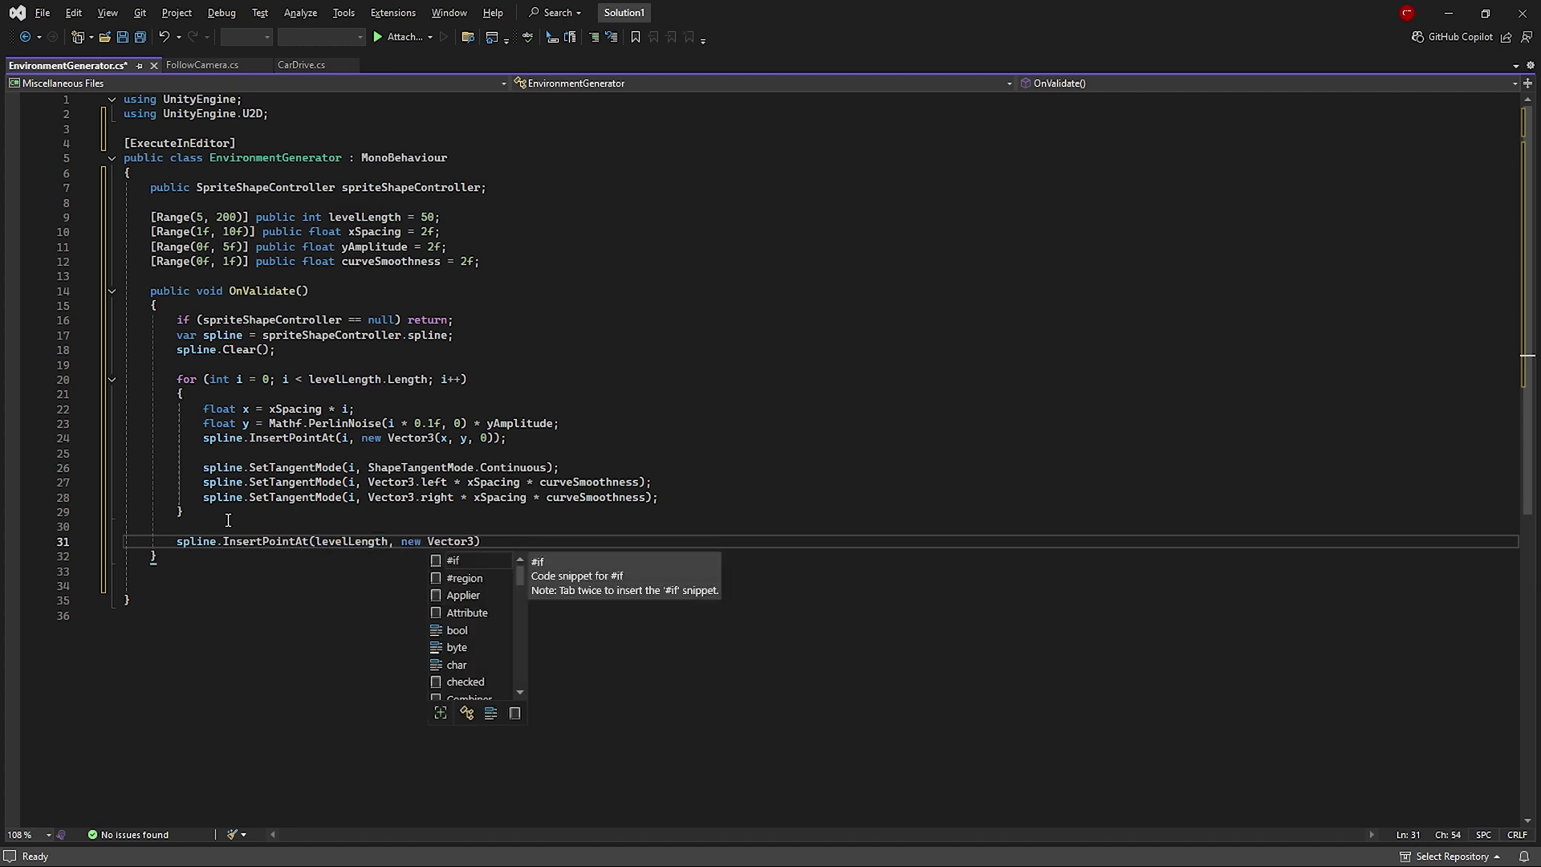
type("()")
type("levelLength - ")
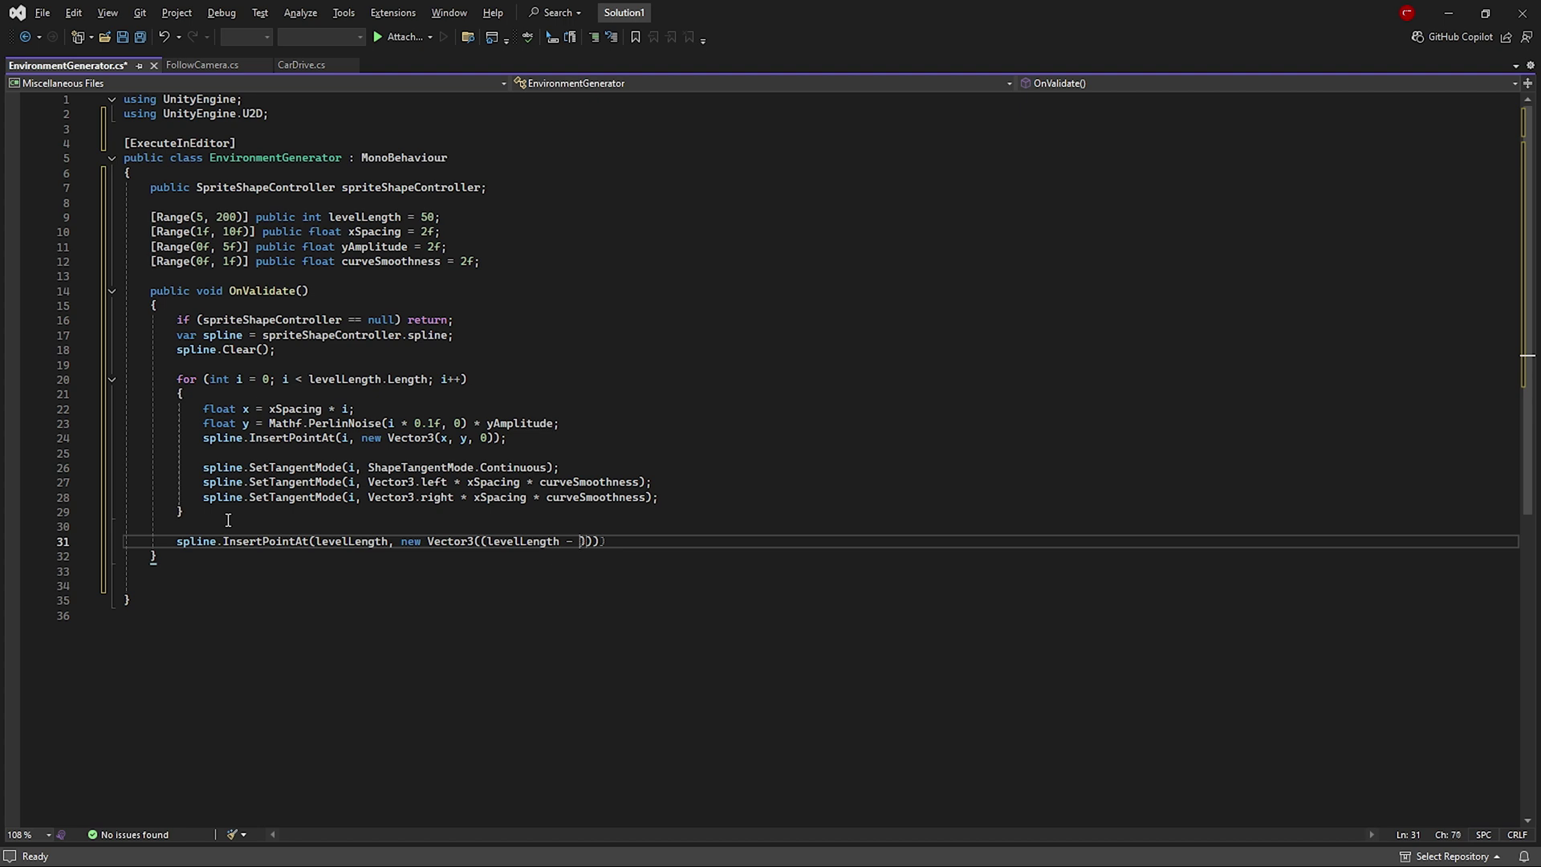
type("xSpacing,-")
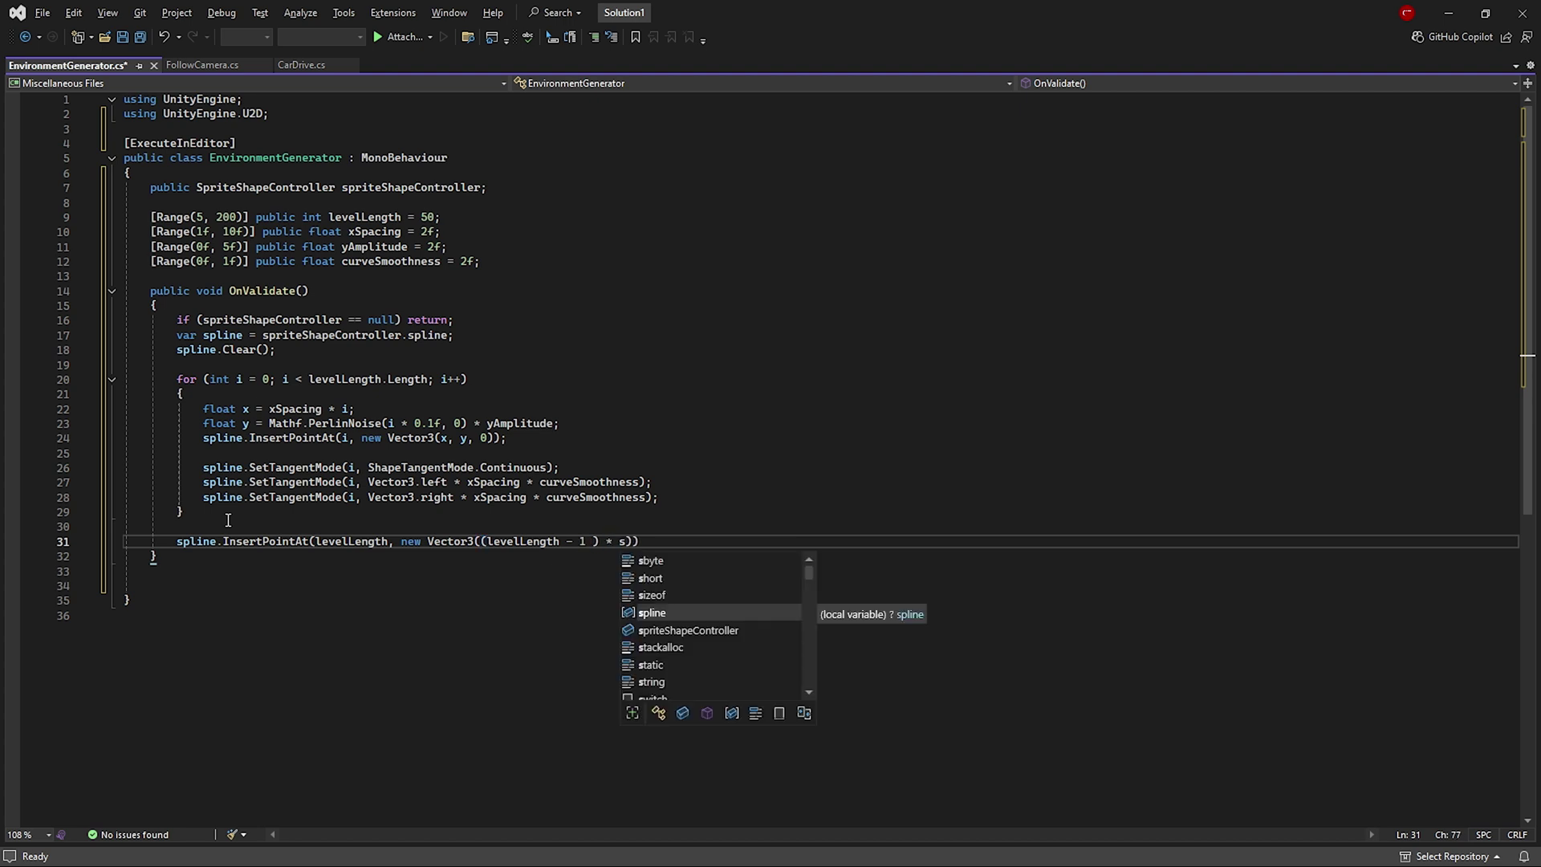
type("10, 0));")
- Add spline.InsertPointAt(levelLength + 1, new Vector3(0, -10, 0)) on the following line and save the script
key("Return")
type("spline.InsertPointAt")
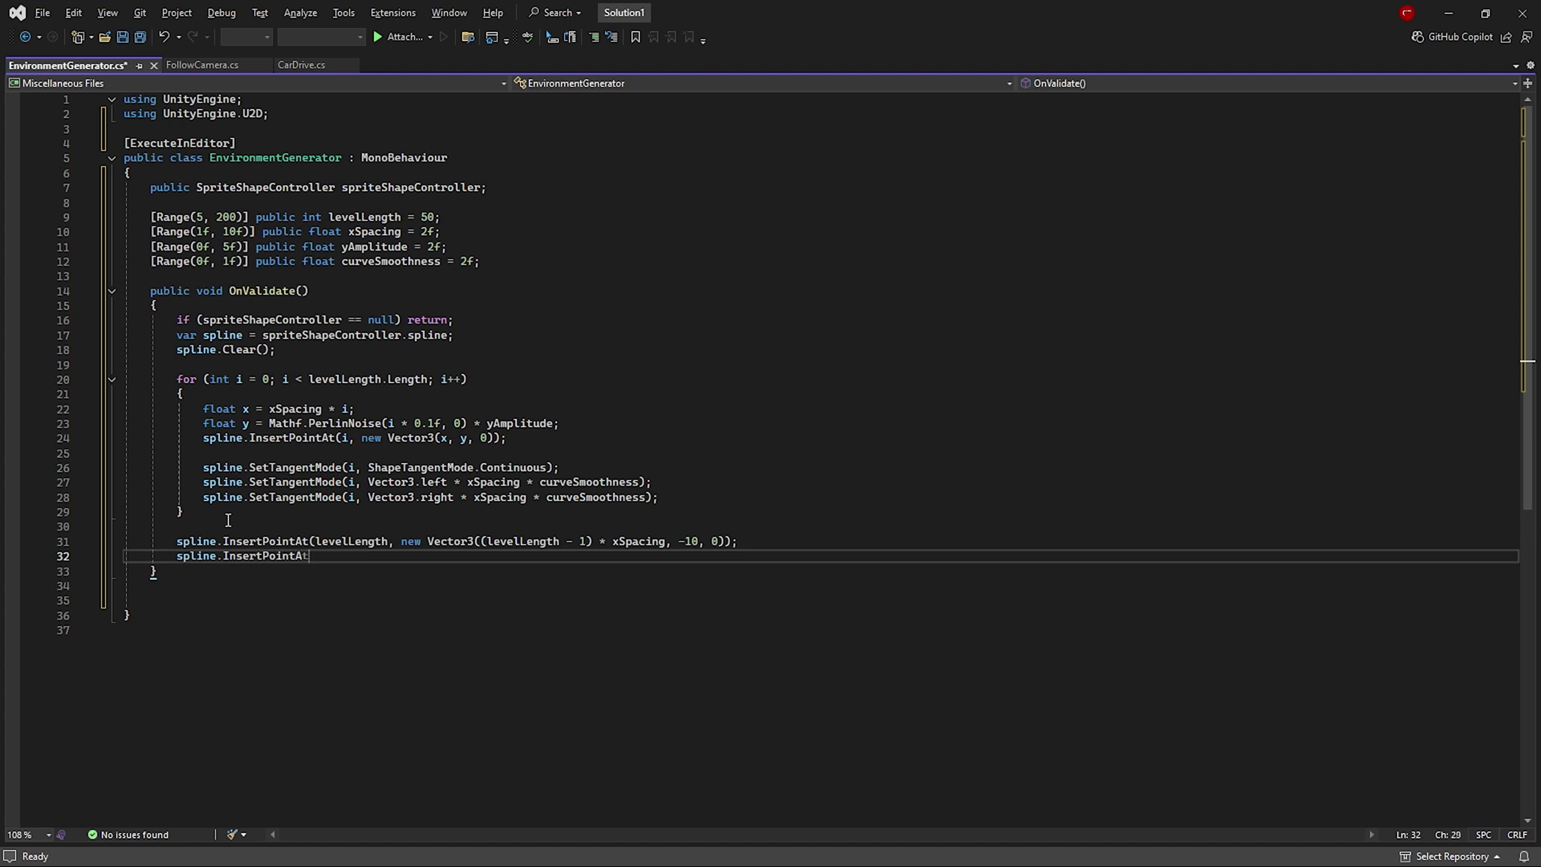
type("(levelLength +1 , new Vector3 ()")
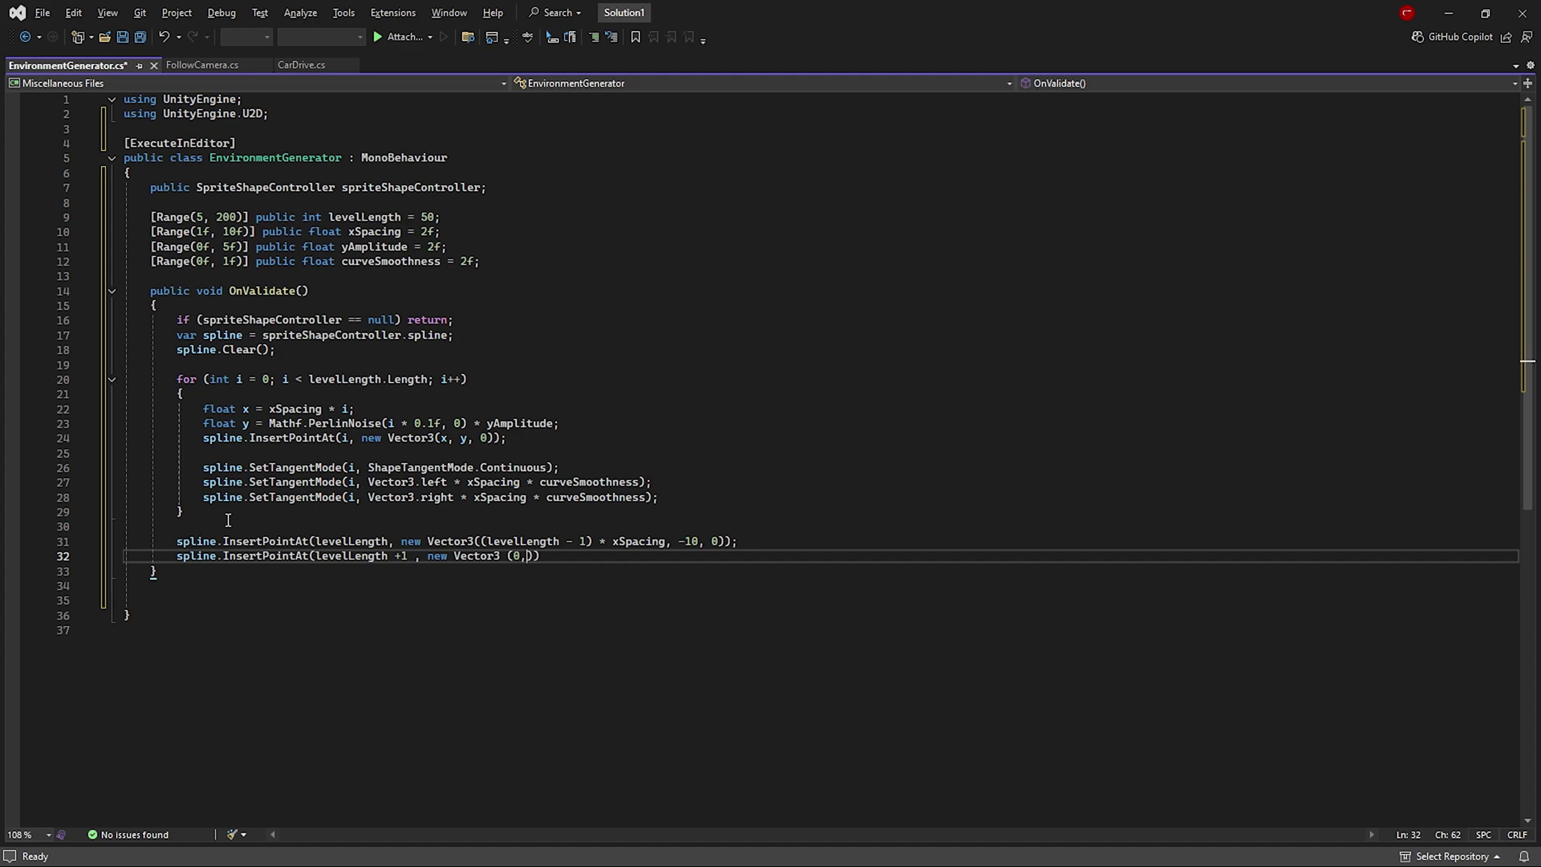
key("ctrl+s")
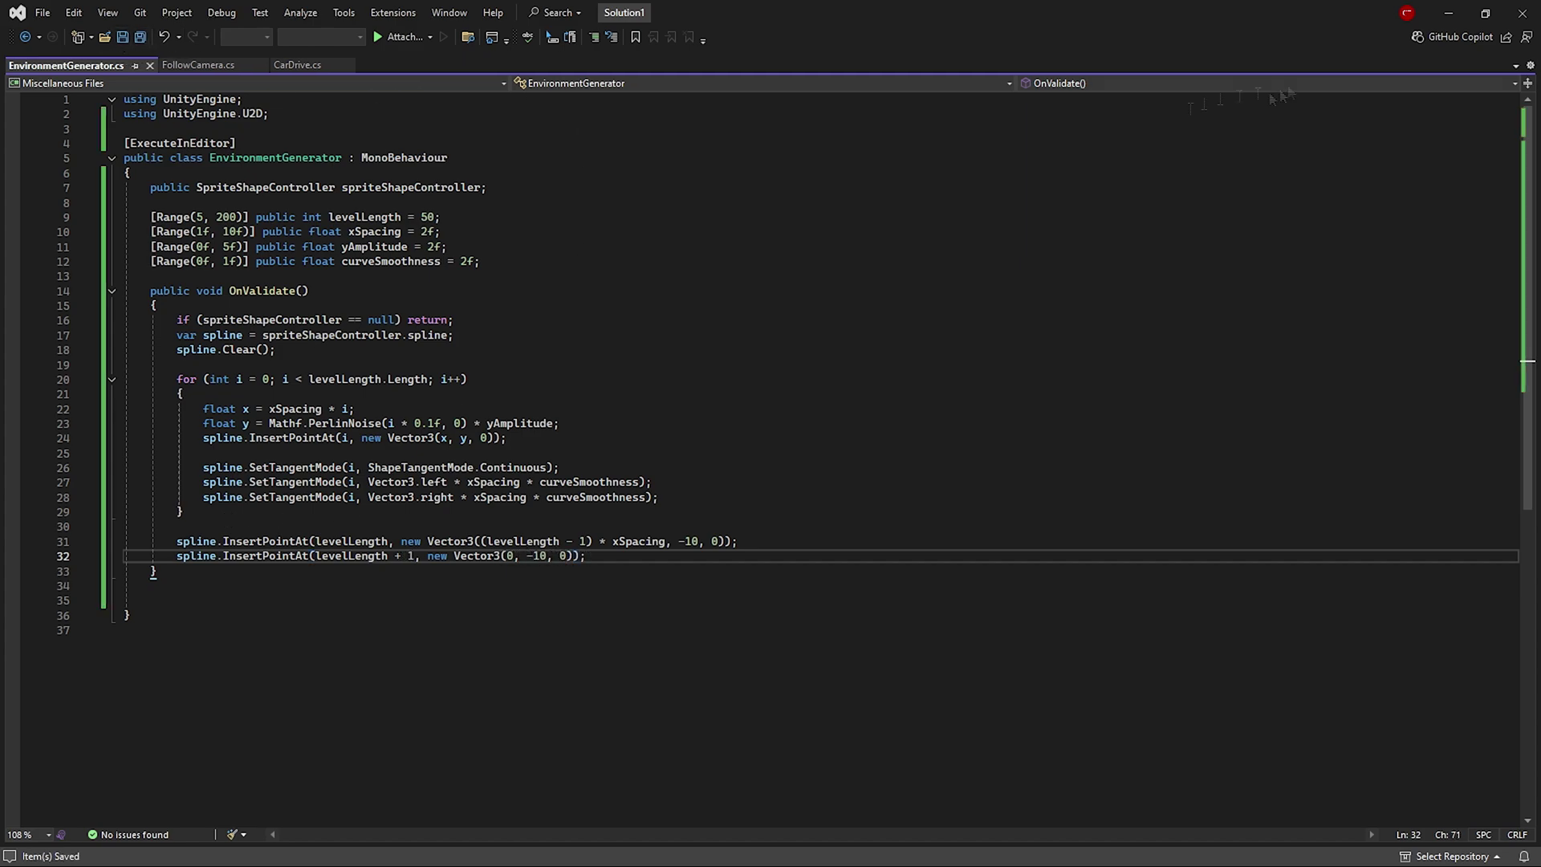
- Open the compile error reported in Unity, change the class attribute to [ExecuteInEditMode], and save the script
key("alt+Tab")
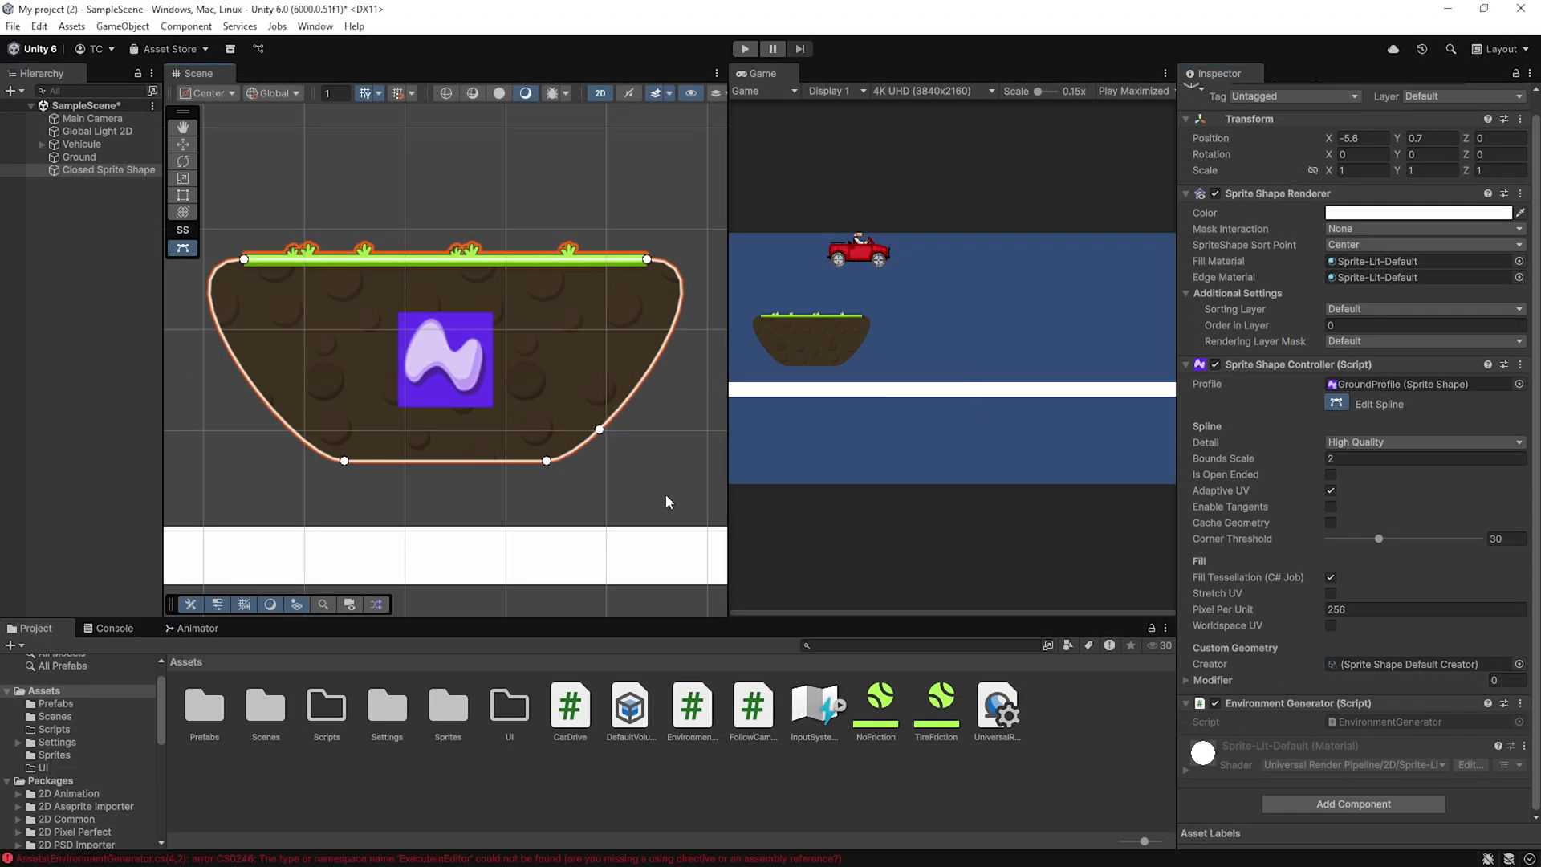
double_click(476, 858)
left_click(190, 169)
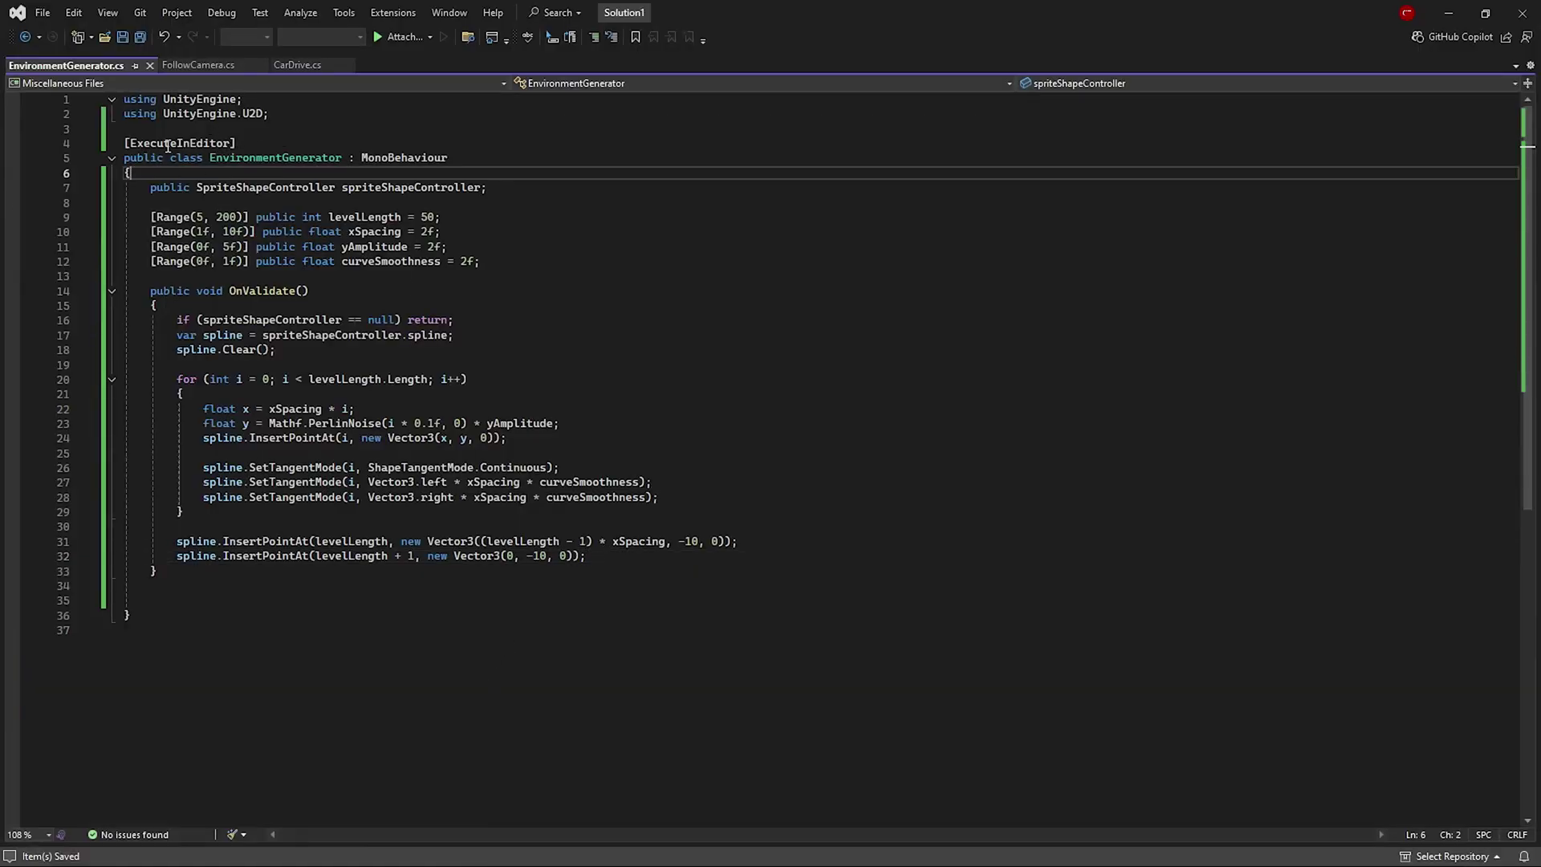
left_click(232, 144)
key("BackSpace")
key("BackSpace")
type("Mode")
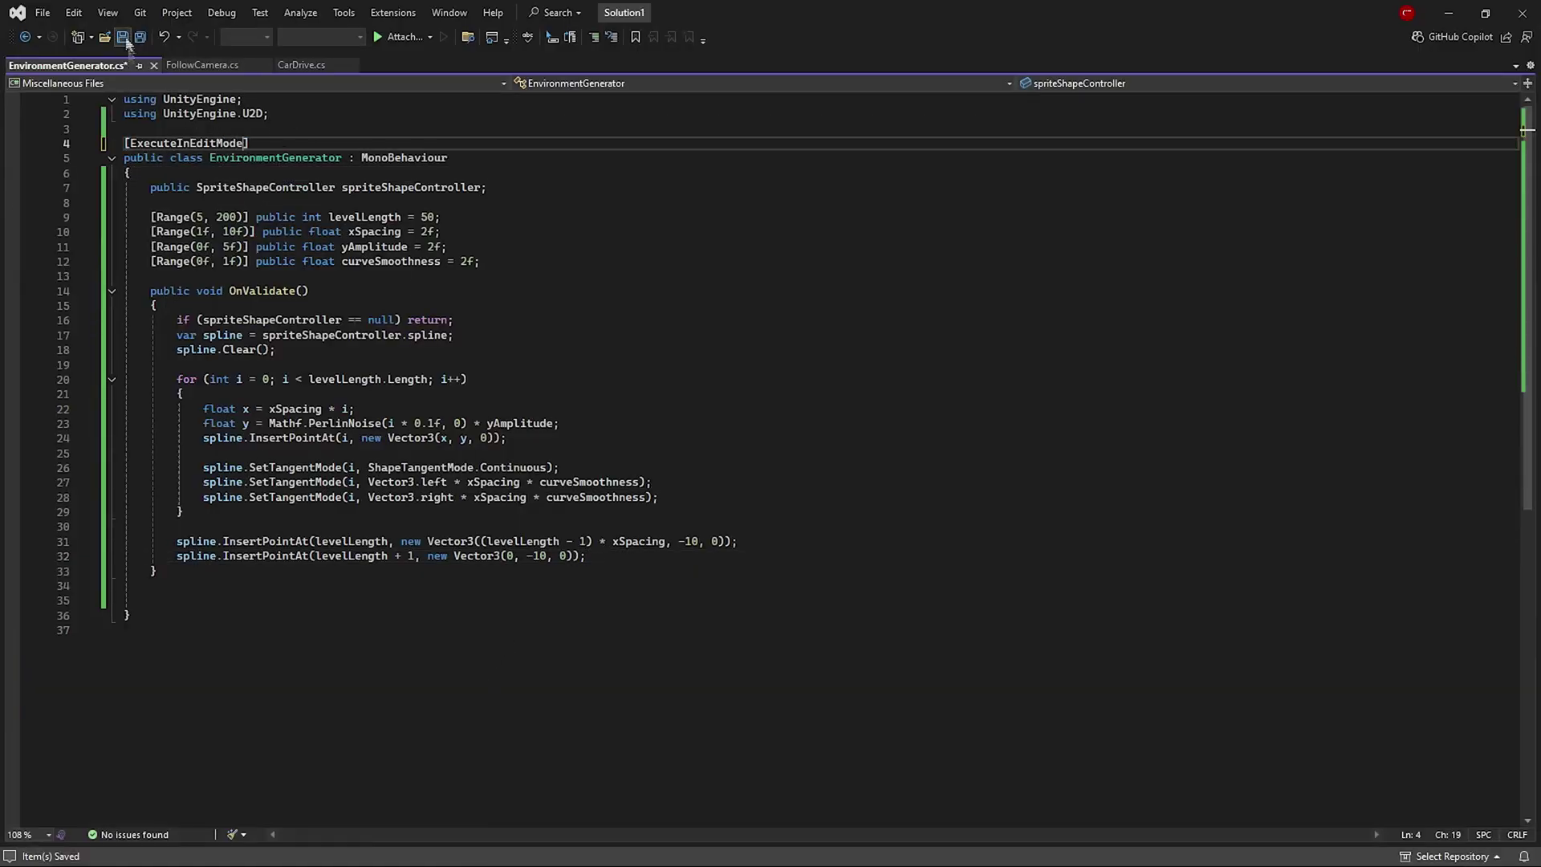
left_click(124, 38)
- Open the script from Unity's next compile error, shorten the loop condition to i < levelLength, save, and return to Unity
left_click(1448, 13)
double_click(482, 662)
double_click(342, 382)
double_click(407, 379)
key("BackSpace")
key("BackSpace")
key("ctrl+s")
key("alt+Tab")
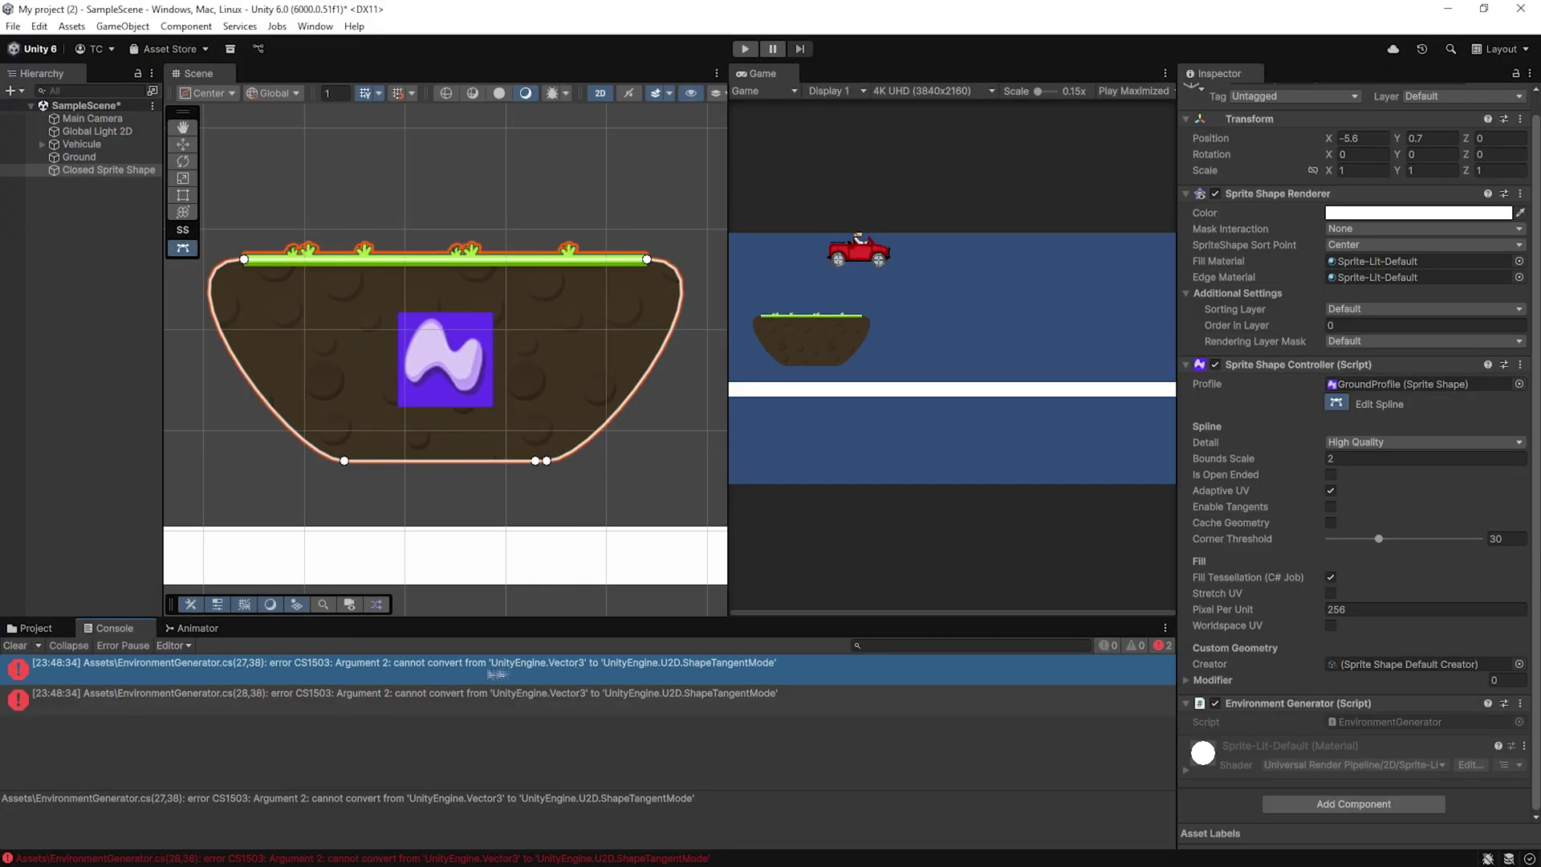
- In the script, rename the Vector3.left call to SetLeftTangent and the Vector3.right call to SetRightTangent, and save
key("alt+Tab")
key("alt+Tab")
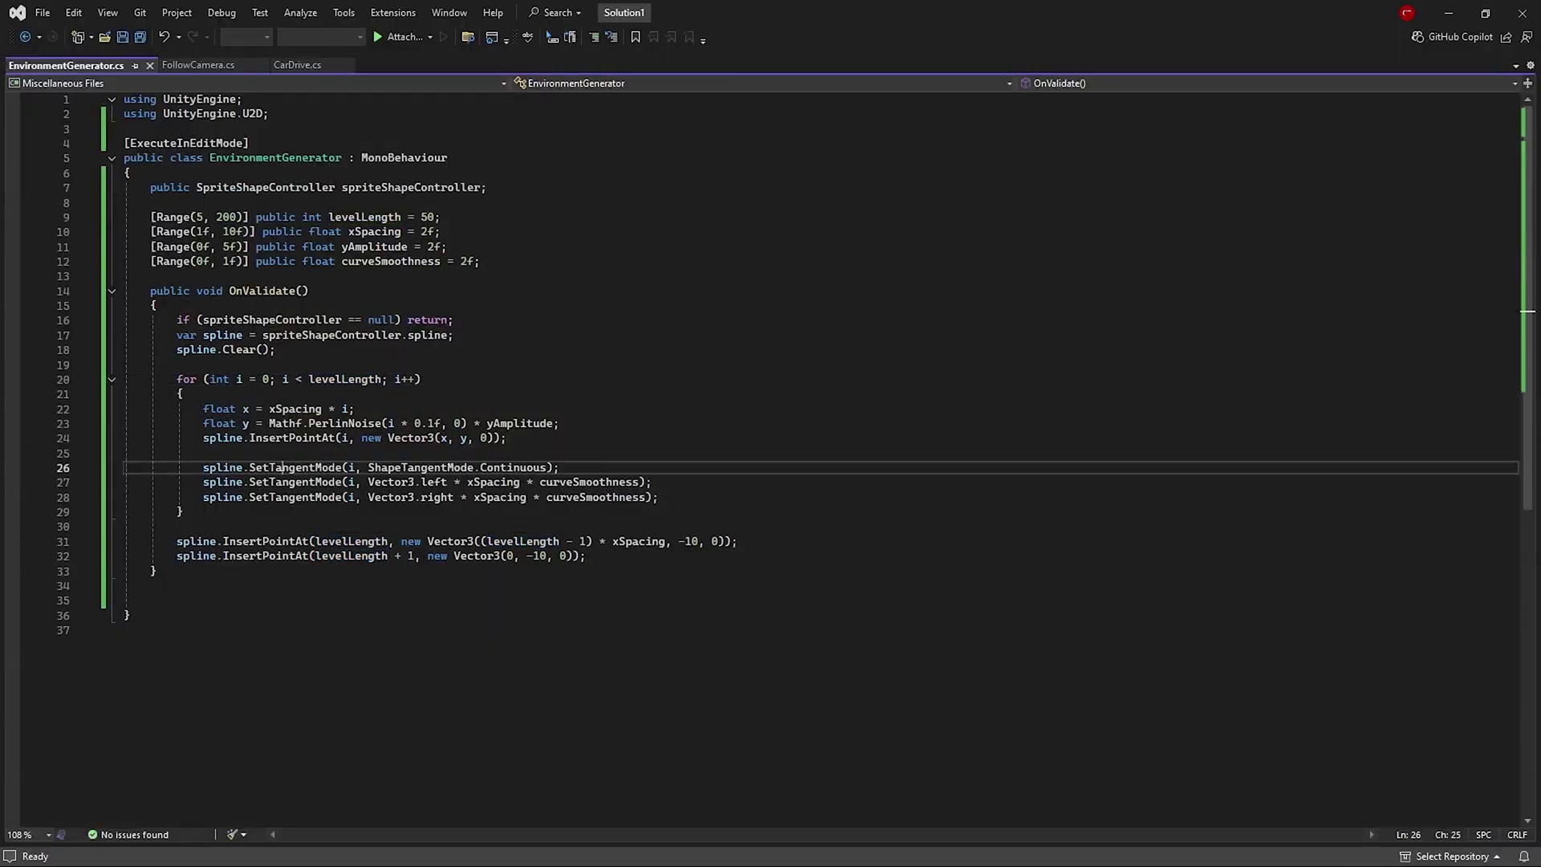
left_click(336, 482)
key("BackSpace")
key("BackSpace")
key("BackSpace")
key("BackSpace")
key("Left")
key("Left")
key("Left")
key("Left")
key("Left")
key("Left")
type("Left")
key("Down")
key("Left")
key("Left")
key("Left")
key("Left")
type("Right")
key("Right")
key("Right")
key("Right")
key("Right")
key("Right")
key("Right")
key("Right")
key("Right")
key("Right")
key("Right")
key("Right")
key("BackSpace")
key("BackSpace")
key("BackSpace")
key("BackSpace")
key("ctrl+s")
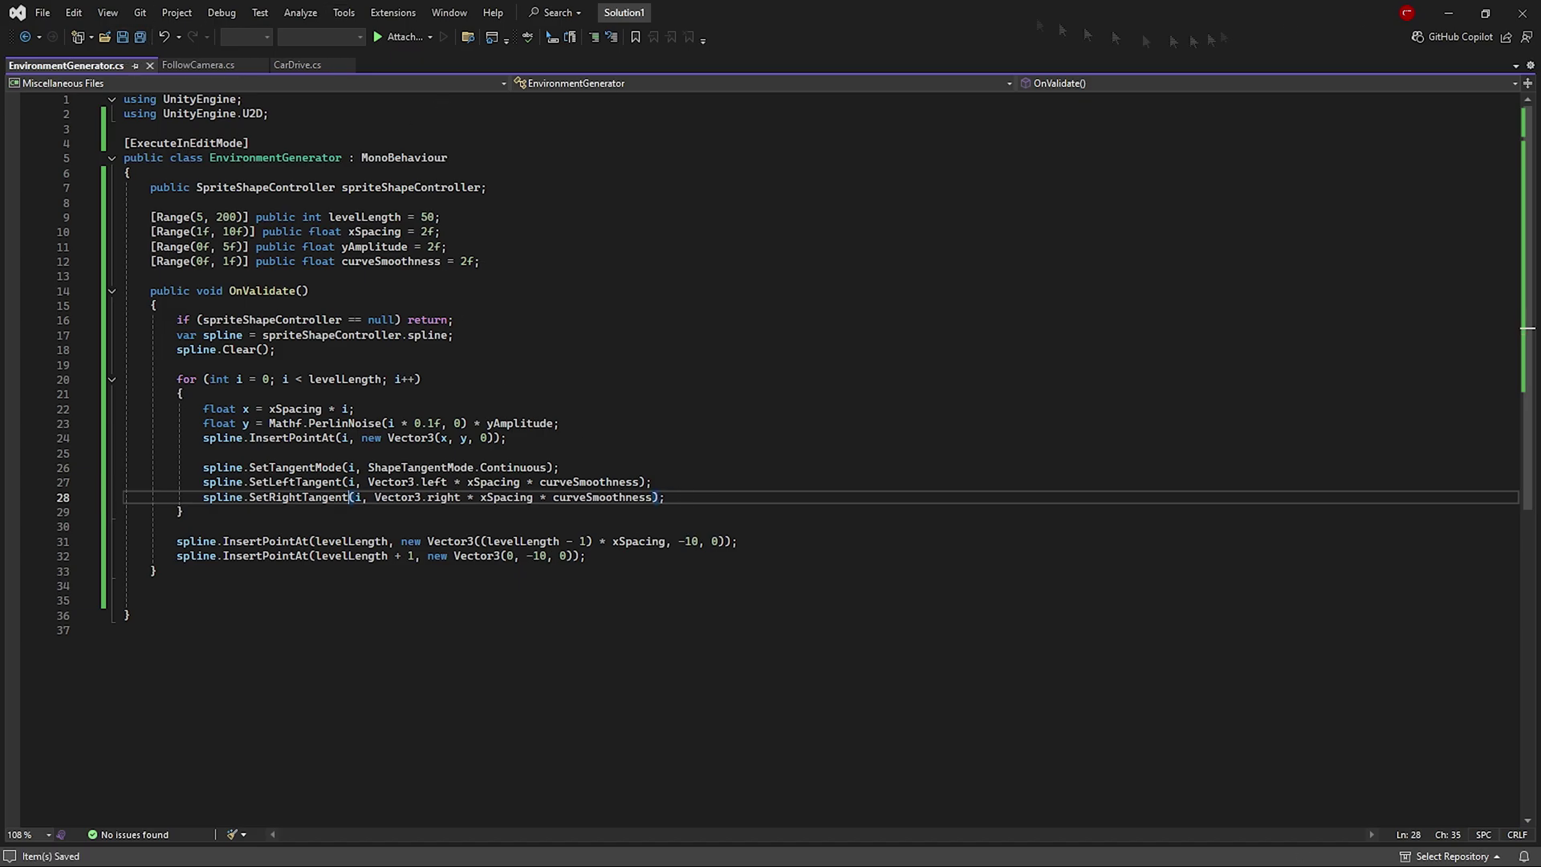
- In Unity, set Level Length 109, X Spacing 3.35, Y Amplitude 3.14 and Curve Smoothness 0.452, and assign Closed Sprite Shape as the Sprite Shape Controller
key("alt+Tab")
scroll(1372, 642, "down", 3)
left_click_drag(1370, 673, 1411, 674)
left_click_drag(1352, 691, 1393, 707)
left_click_drag(1479, 723, 1475, 722)
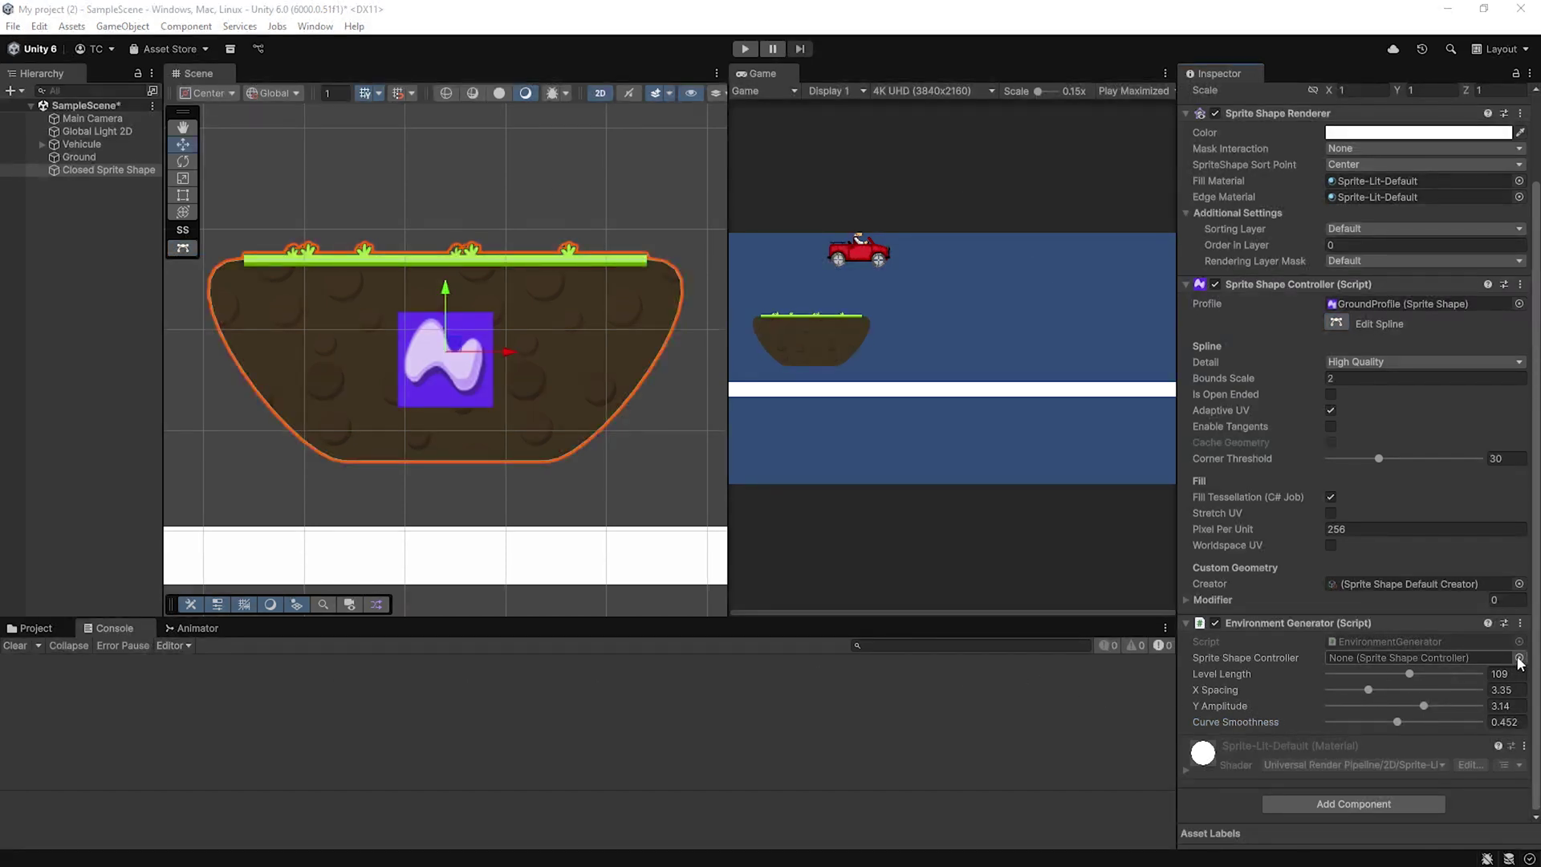
left_click(1519, 657)
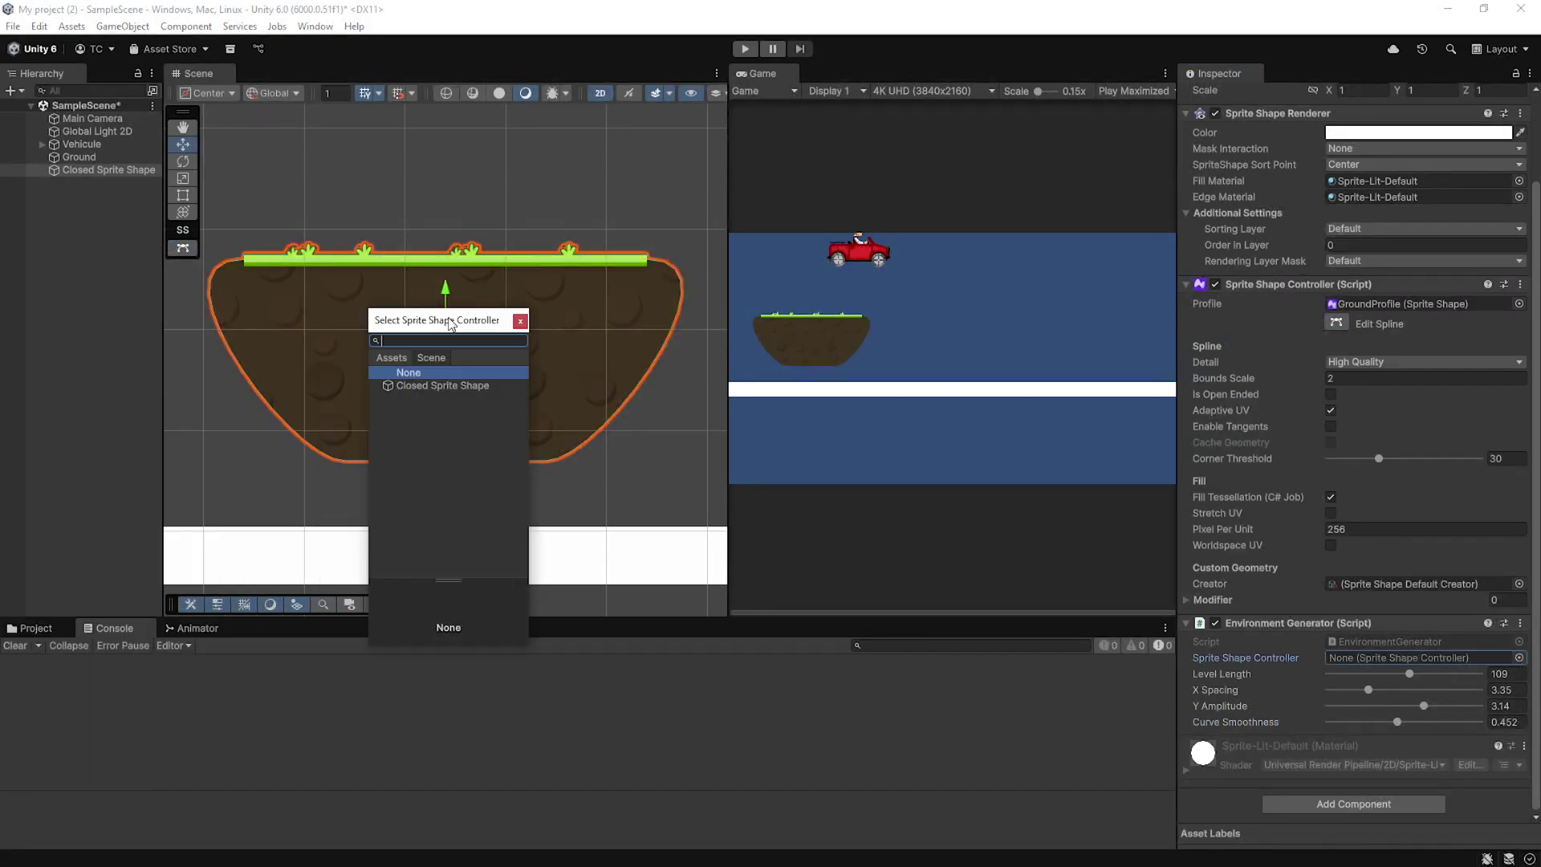
double_click(451, 386)
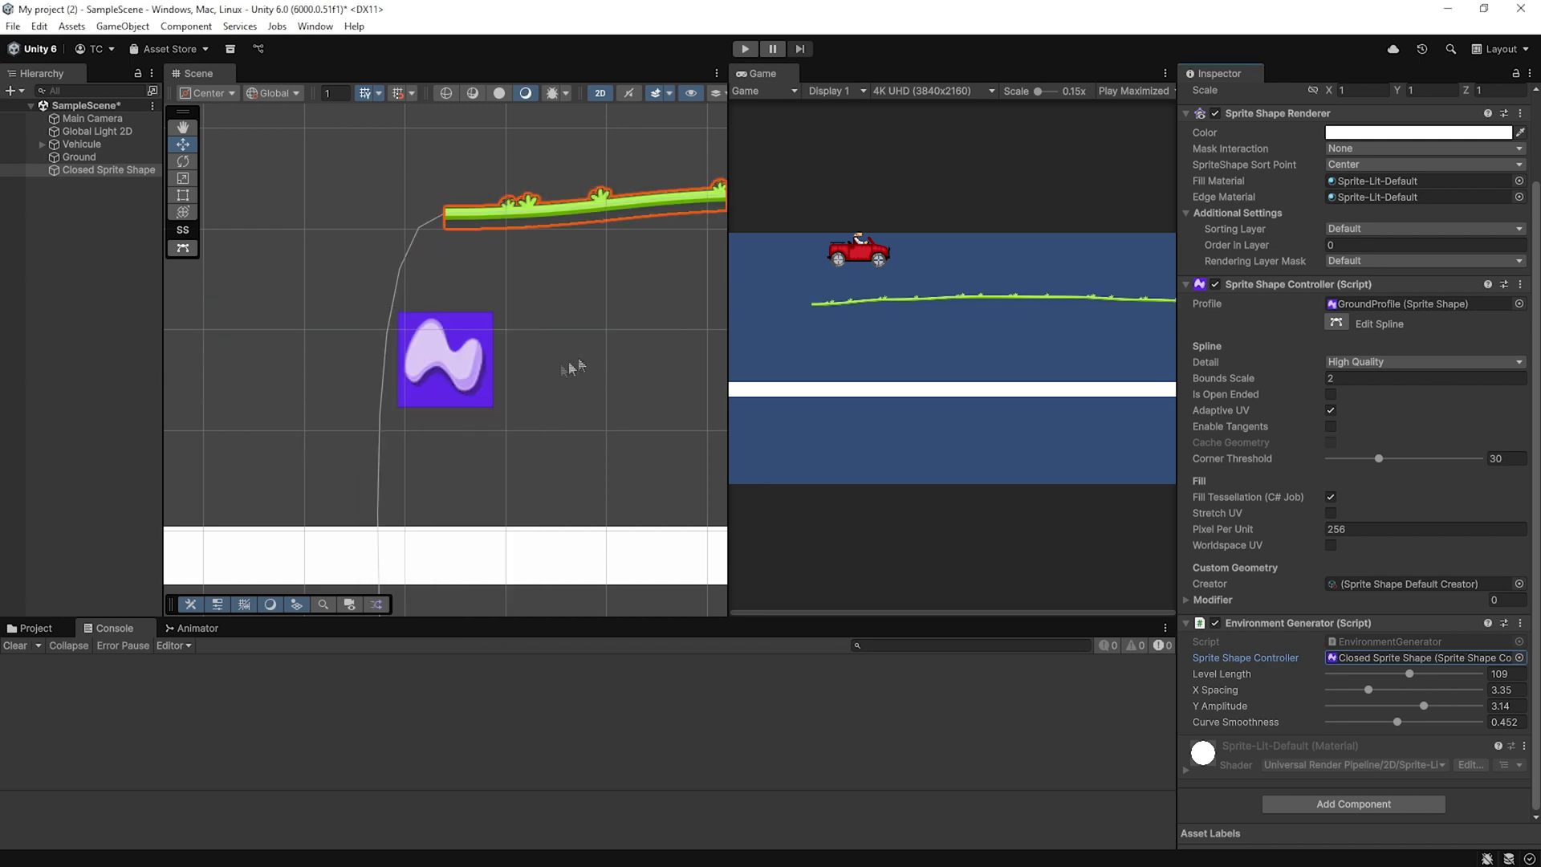
- Adjust the terrain to Level Length 29, X Spacing 1, Y Amplitude 2.31 and Curve Smoothness 0.628
scroll(567, 378, "down", 12)
middle_click_drag(615, 396, 390, 343)
scroll(392, 352, "down", 5)
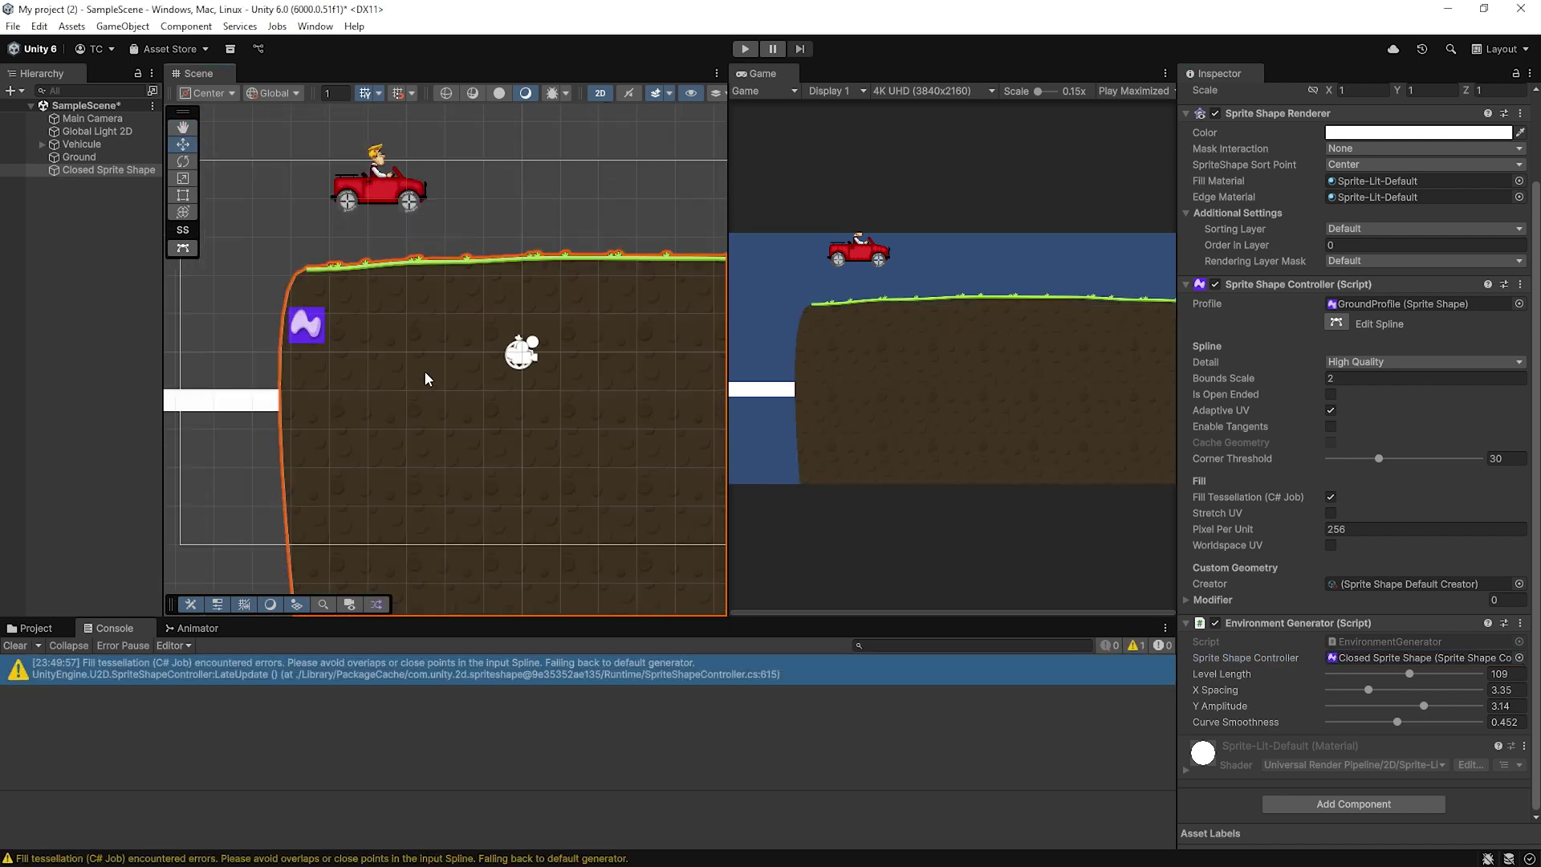
scroll(426, 378, "down", 8)
middle_click_drag(592, 395, 518, 394)
mouse_move(1423, 677)
left_mouse_down()
mouse_move(1316, 667)
mouse_move(1364, 695)
mouse_move(1329, 695)
mouse_move(1451, 704)
mouse_move(1367, 705)
mouse_move(1382, 723)
mouse_move(1358, 723)
mouse_move(1399, 706)
mouse_move(1364, 676)
mouse_move(1380, 677)
mouse_move(1348, 675)
mouse_move(1533, 702)
mouse_move(1308, 683)
mouse_move(1426, 723)
left_mouse_up()
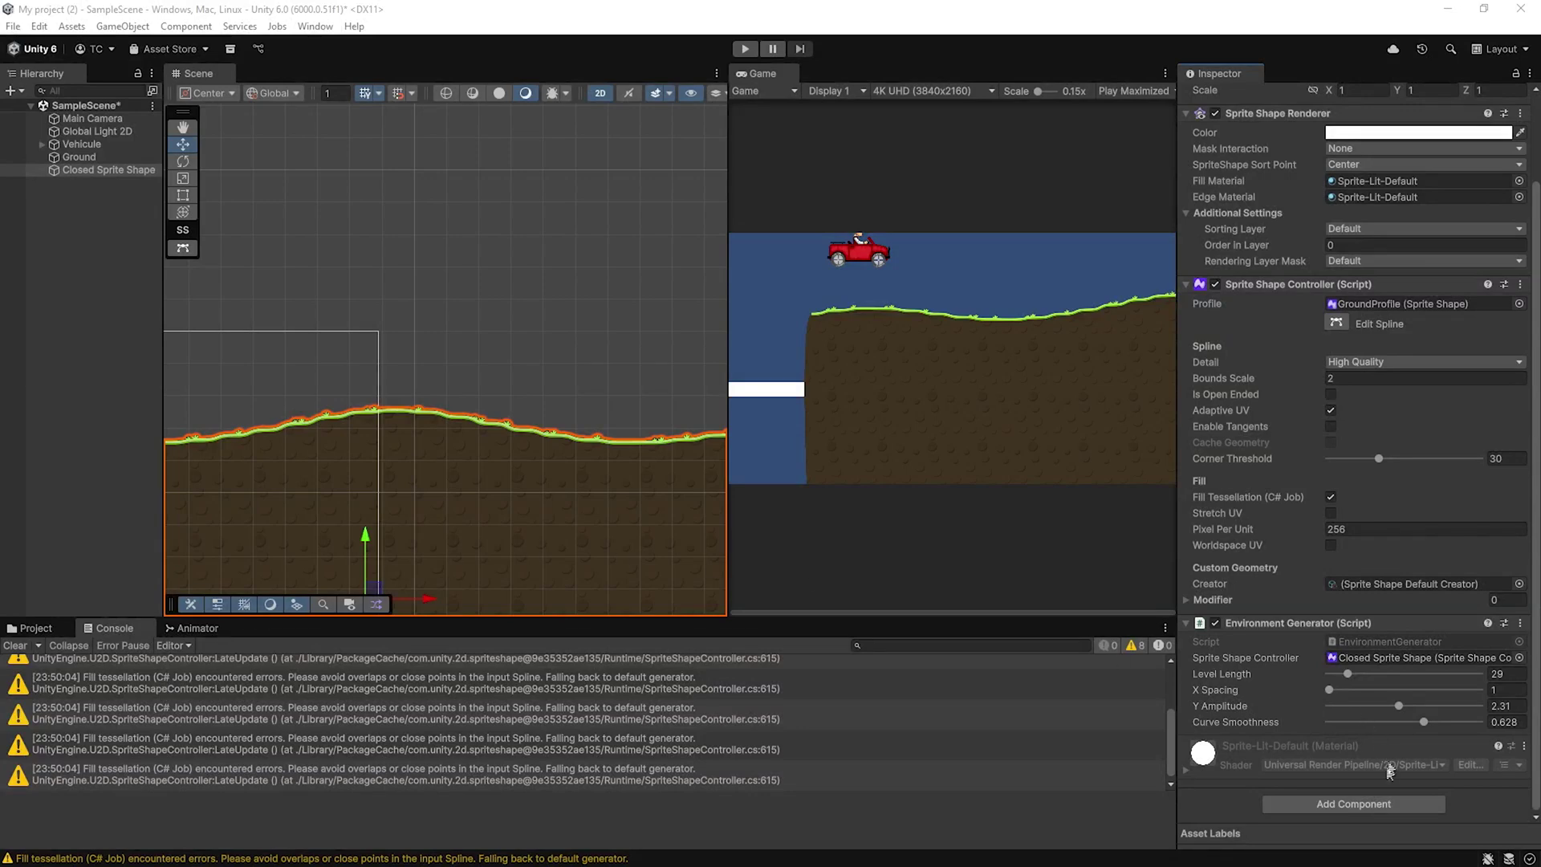
- Add an Edge Collider 2D component to the Closed Sprite Shape and check its outline along the terrain
left_click(1379, 807)
type("e")
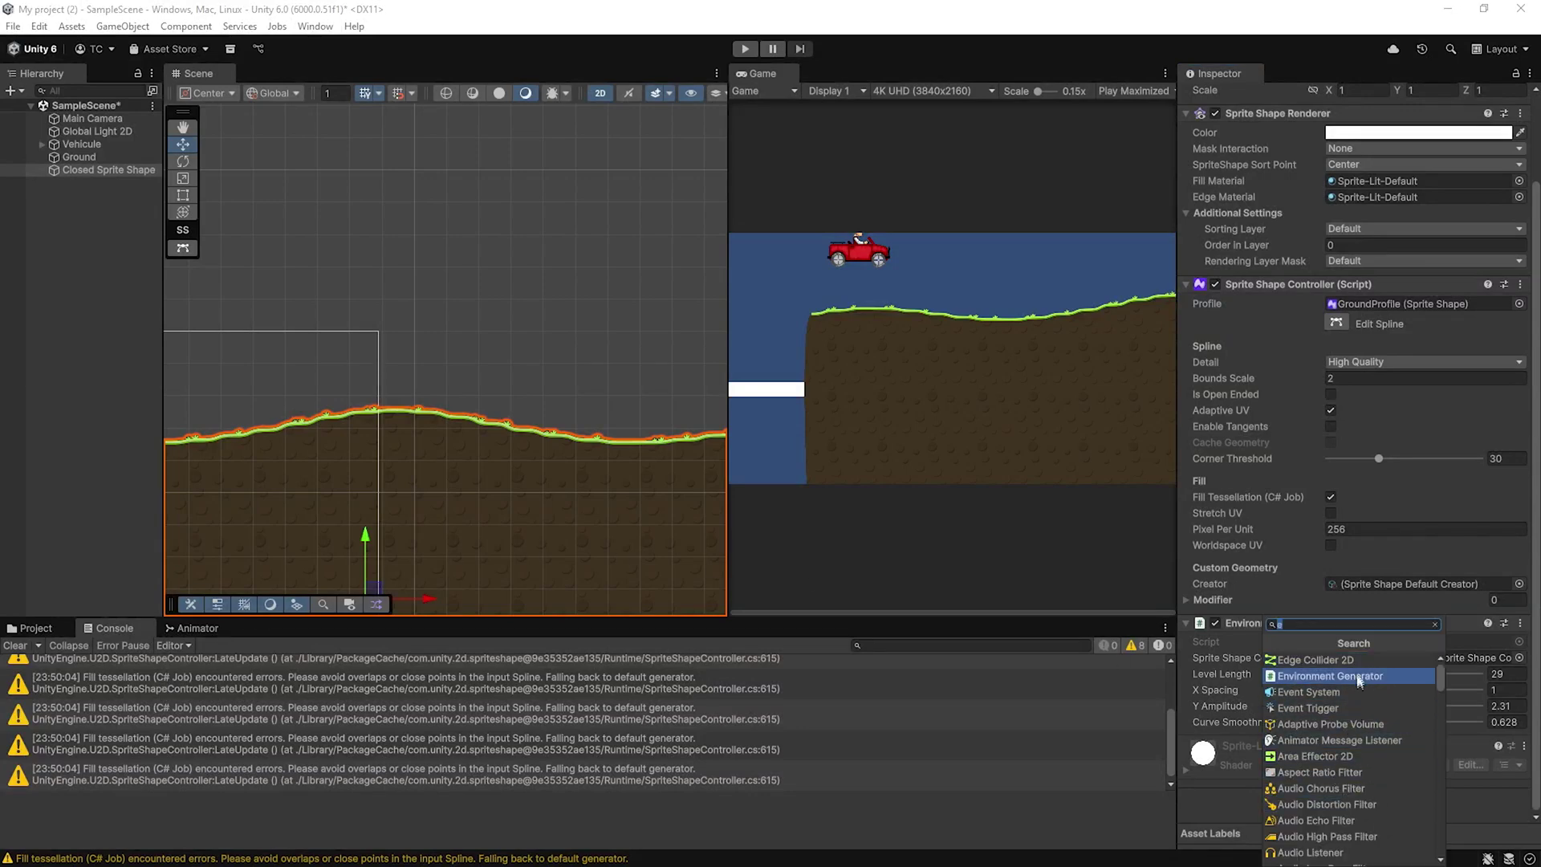
left_click(1353, 660)
scroll(1353, 628, "down", 2)
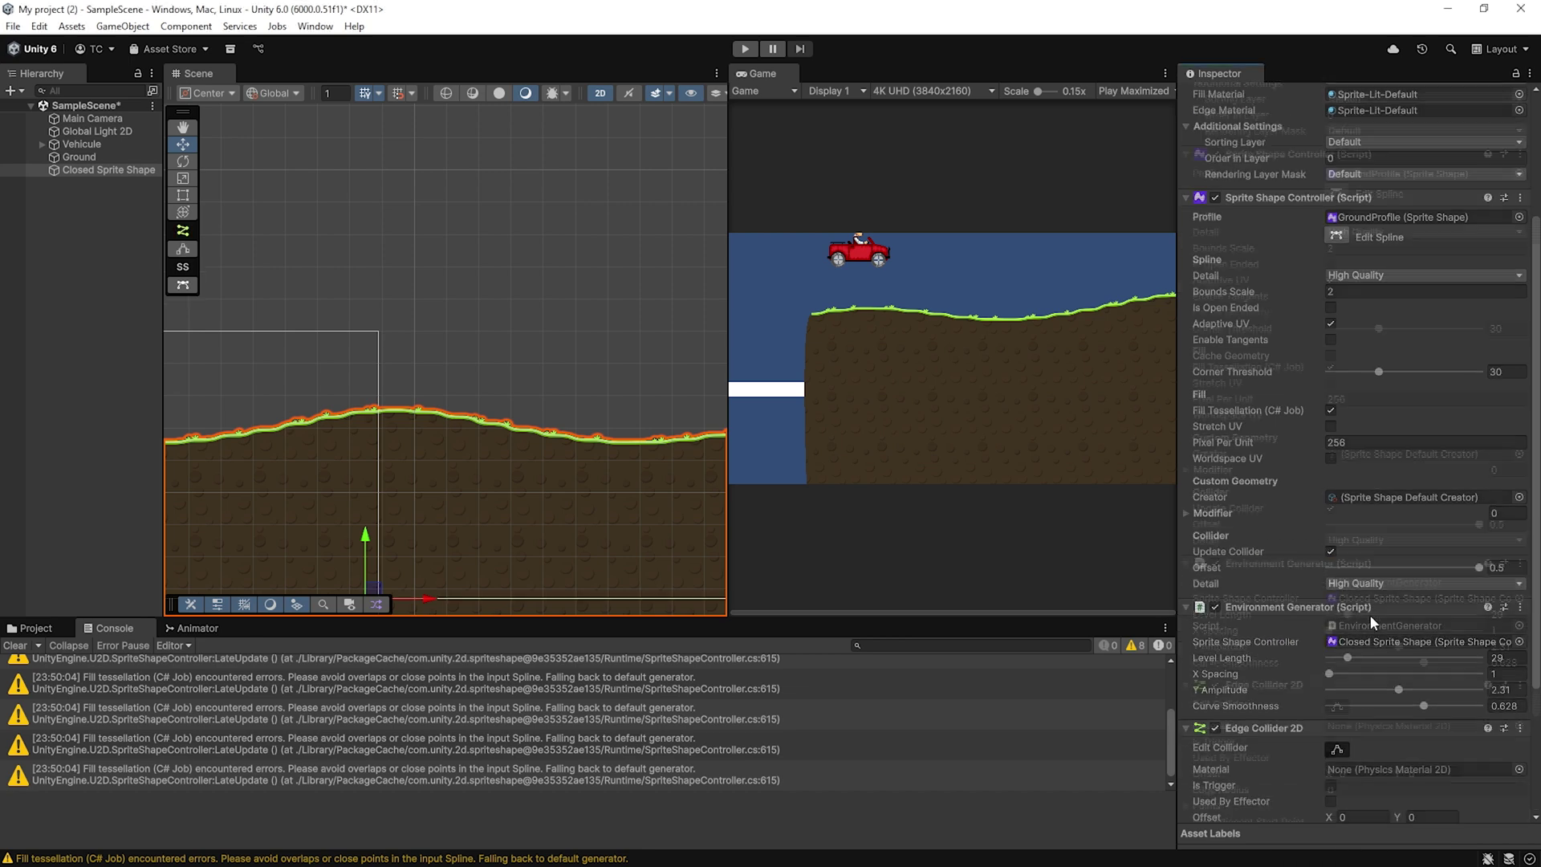
scroll(1370, 621, "down", 4)
scroll(430, 423, "up", 5)
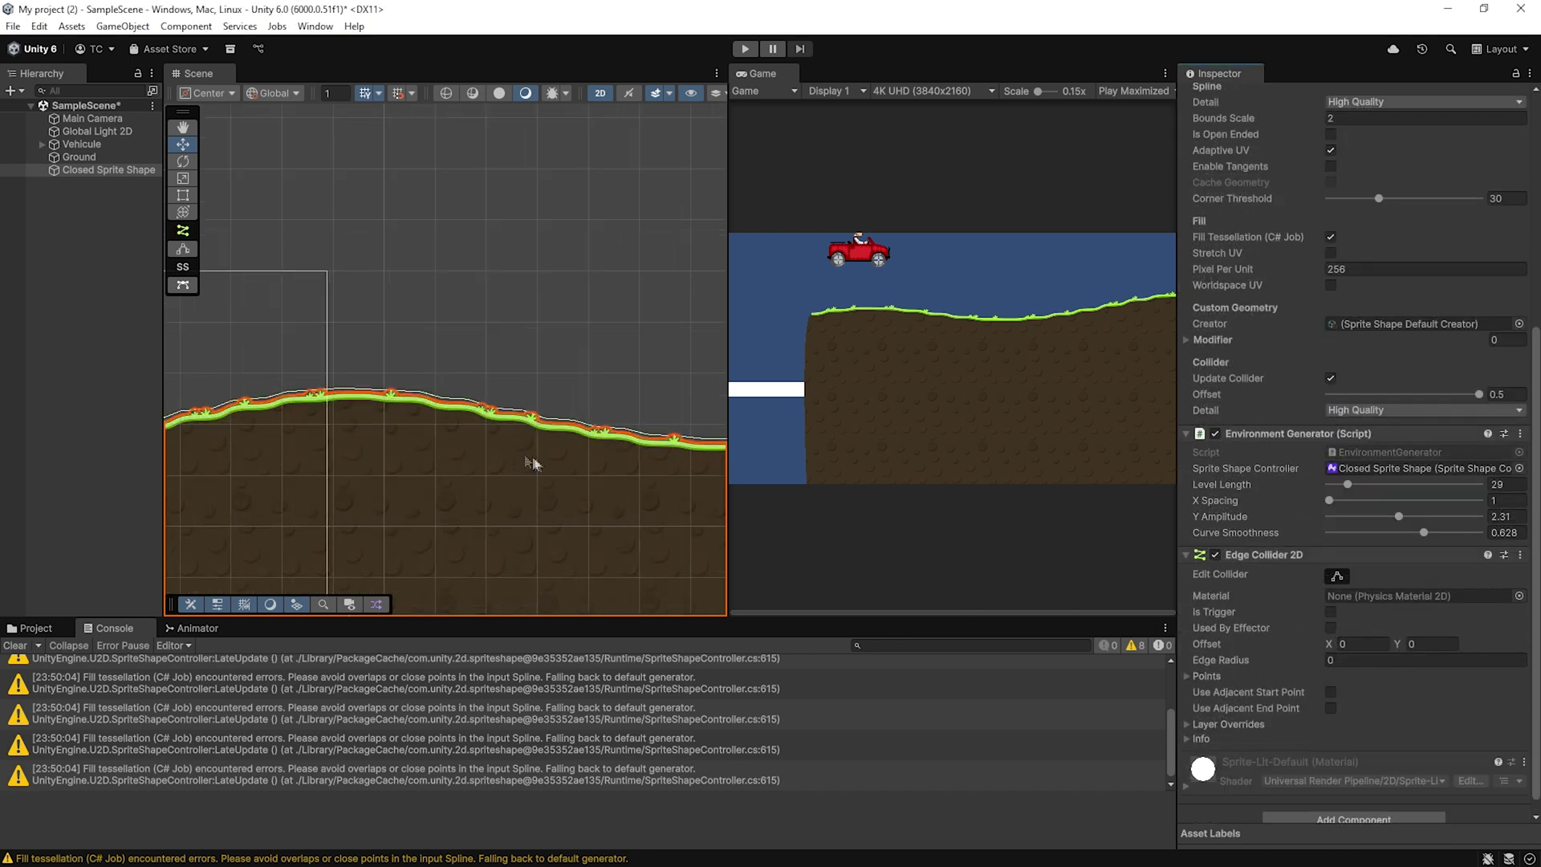
scroll(1453, 581, "up", 3)
scroll(1454, 582, "up", 4)
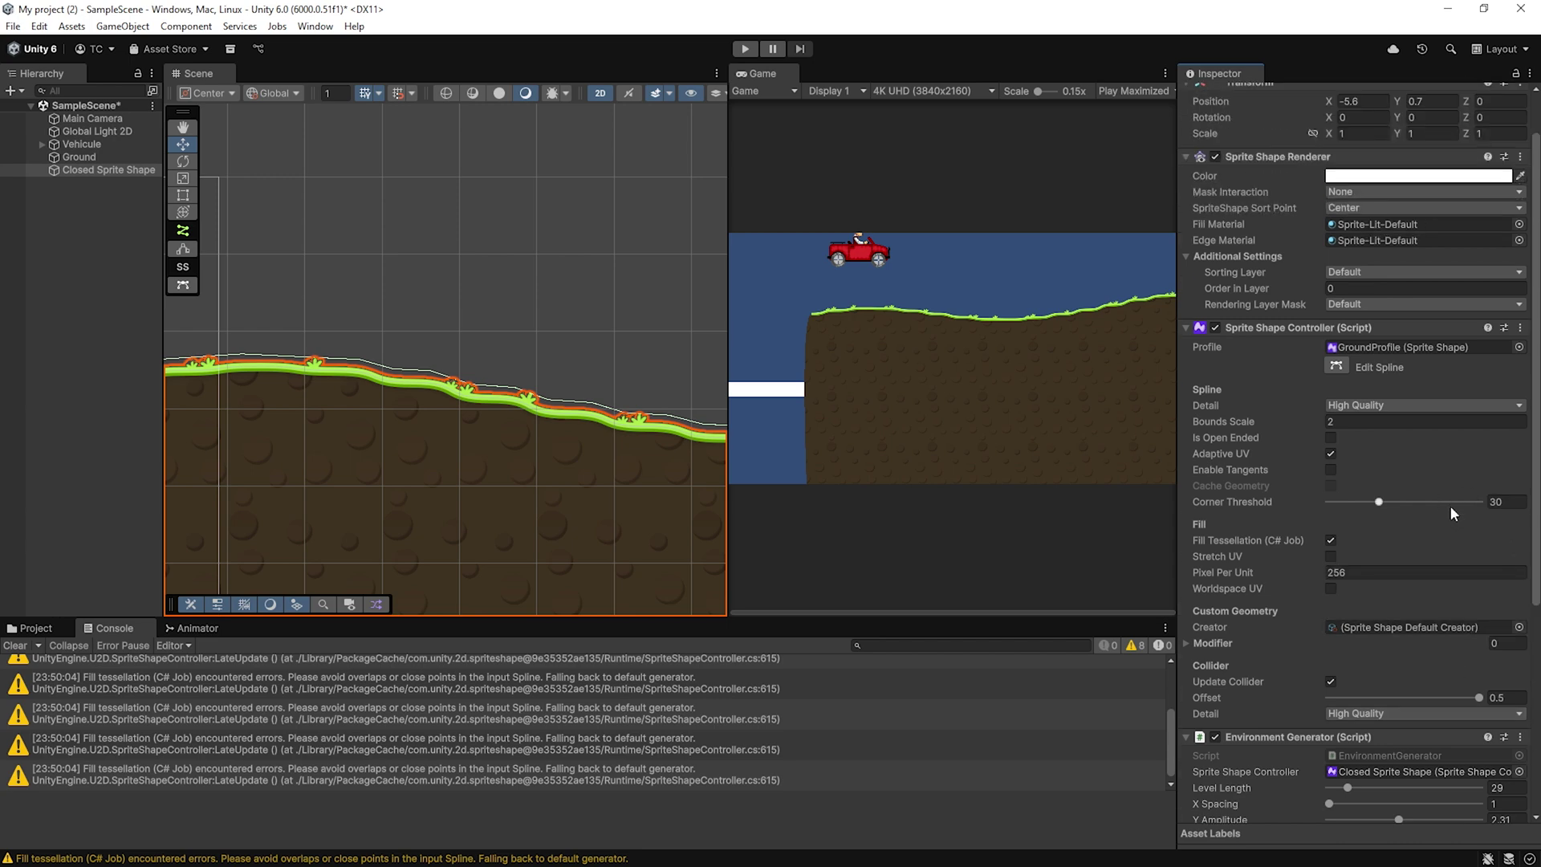
- Toggle Update Collider off and back on to compare, and set the collider Offset to 0.008
left_click(1329, 683)
left_click(1326, 684)
left_click(1330, 681)
left_click(1330, 681)
scroll(474, 454, "up", 3)
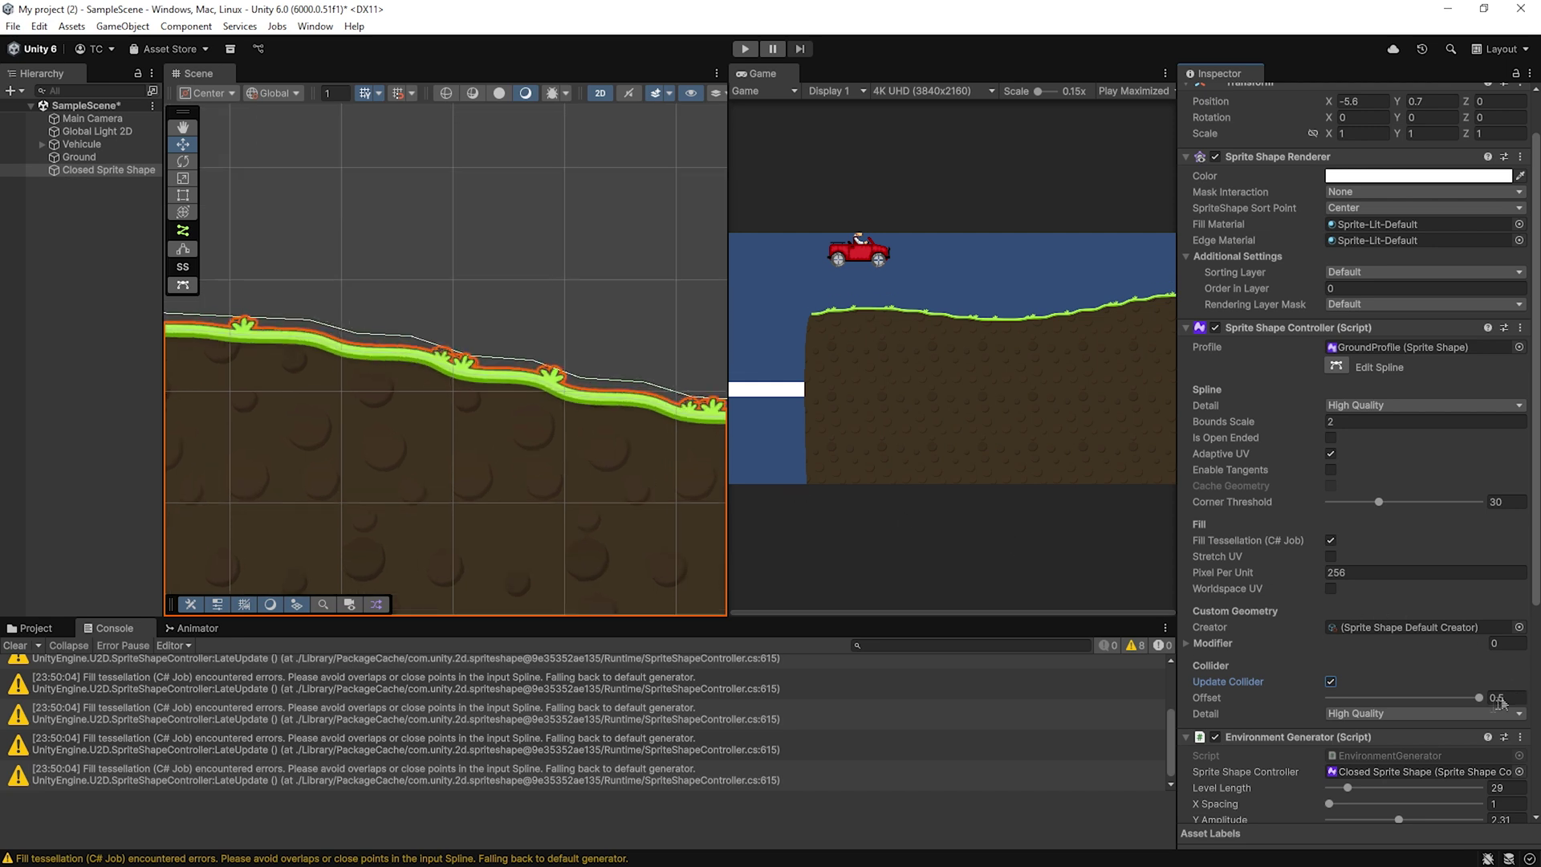
left_click_drag(1481, 698, 1417, 705)
left_click_drag(1408, 701, 1407, 702)
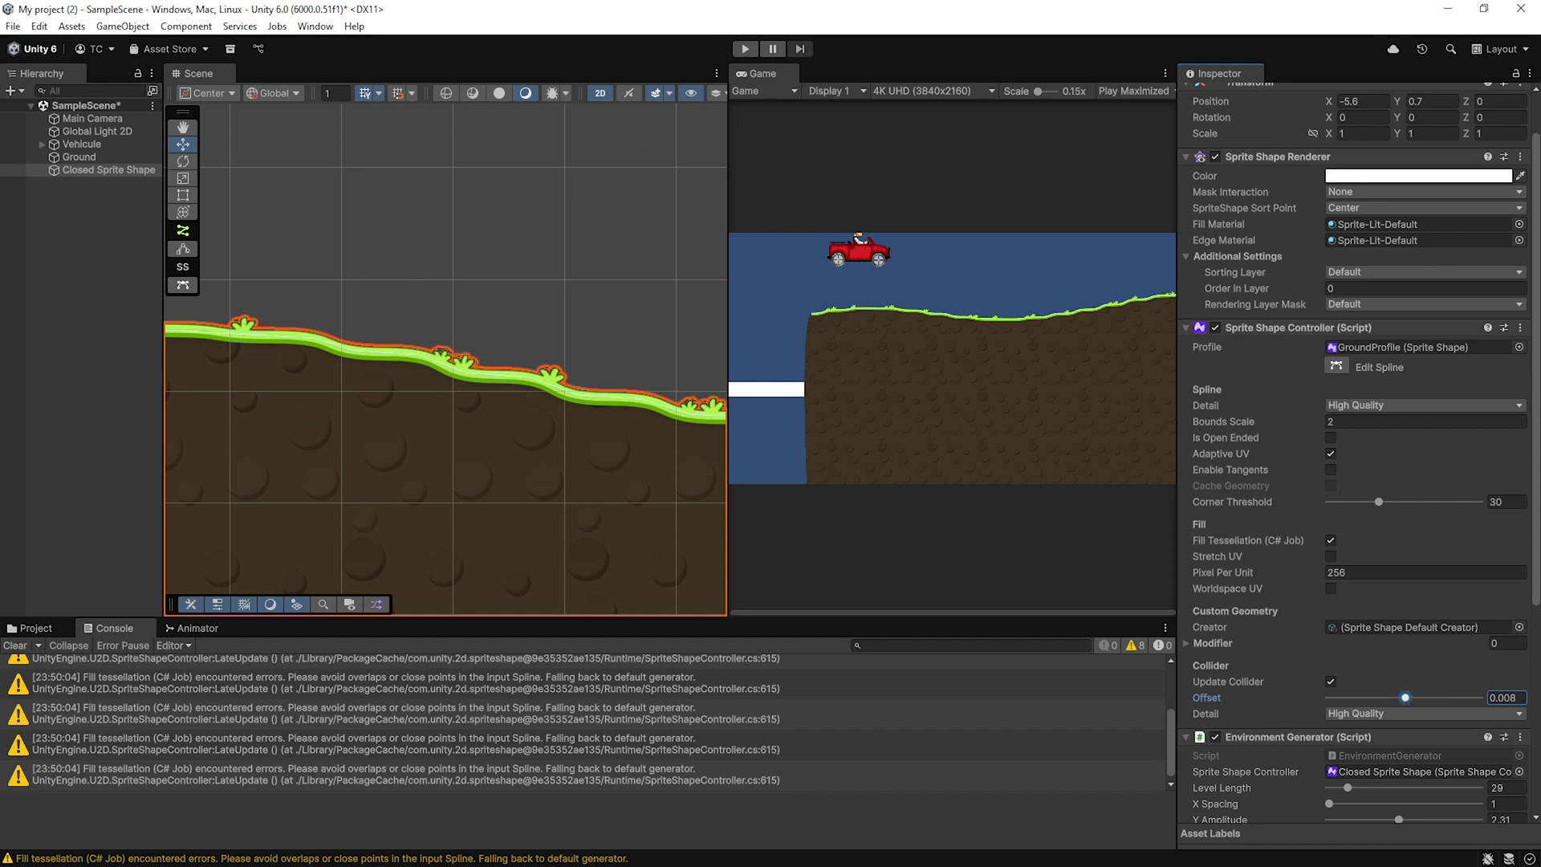
- Play-test the game by driving the car forward over the generated terrain, and stop the test
left_click(775, 50)
left_click(745, 49)
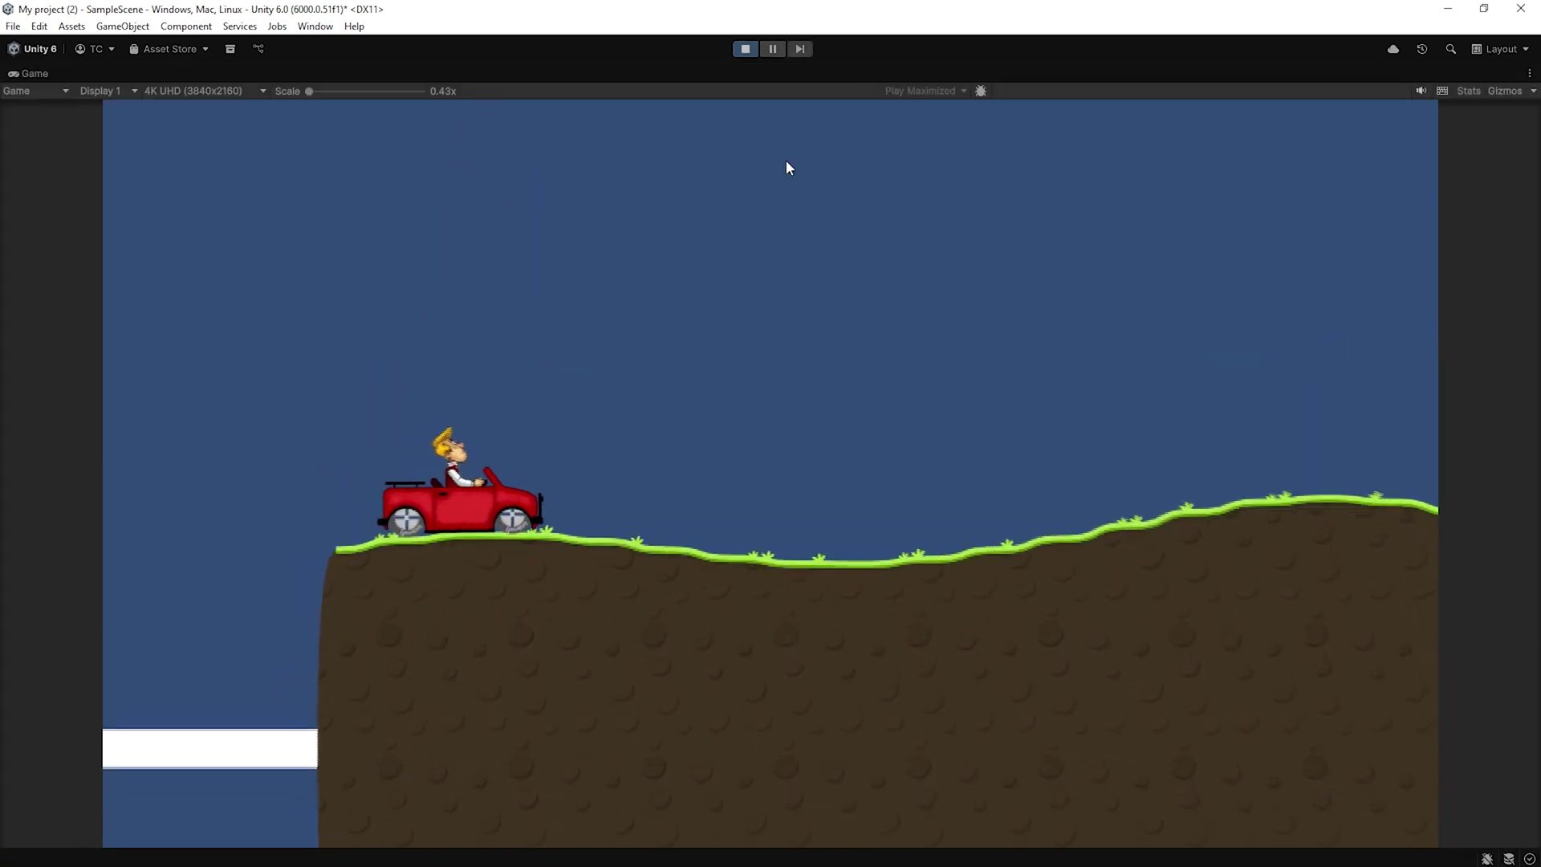
key("d")
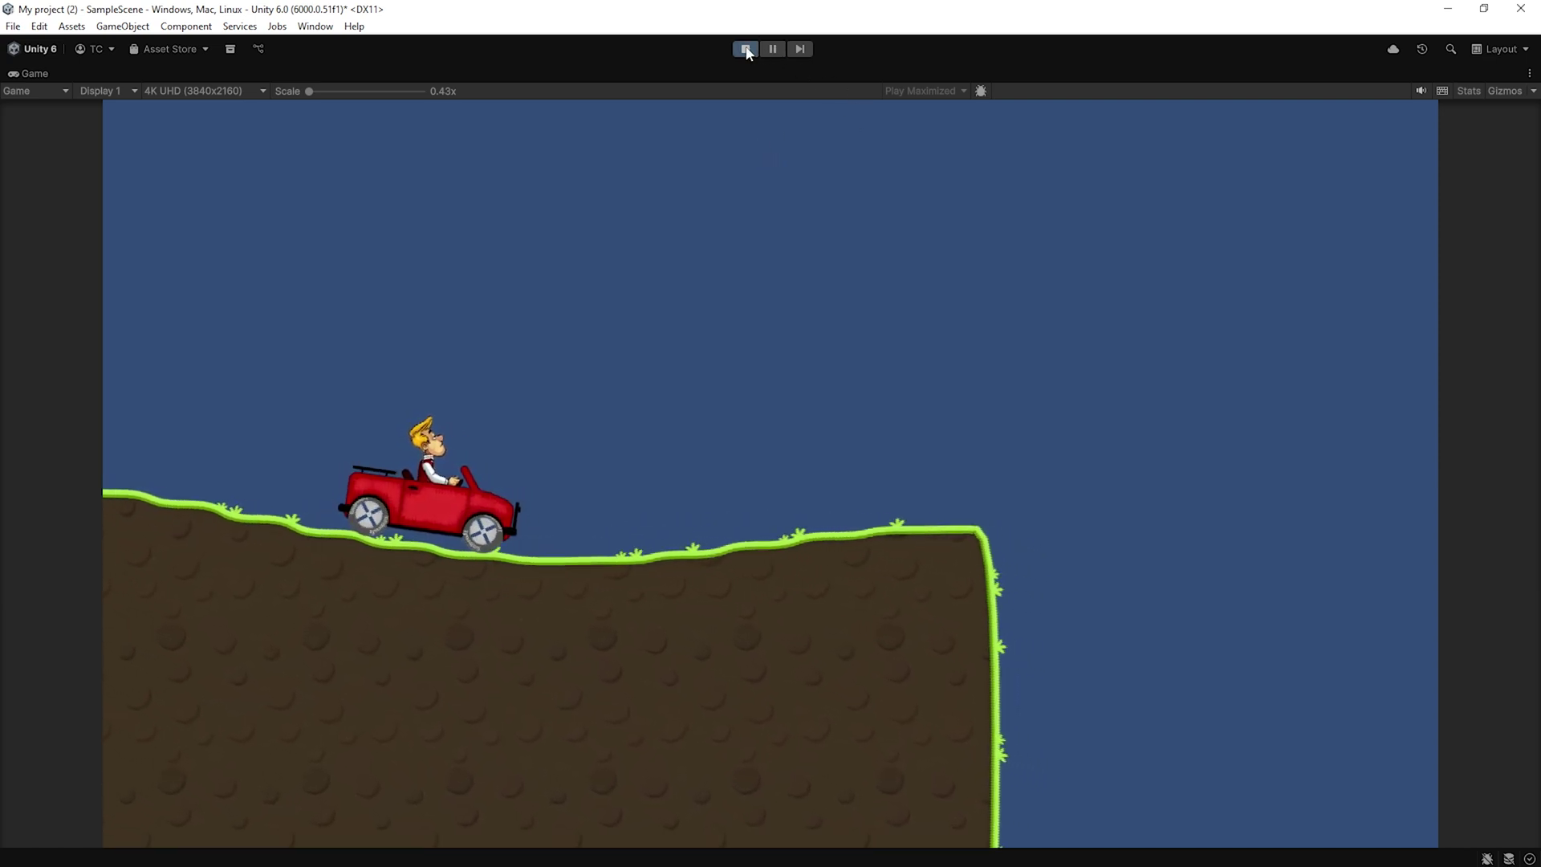
key("ctrl+p")
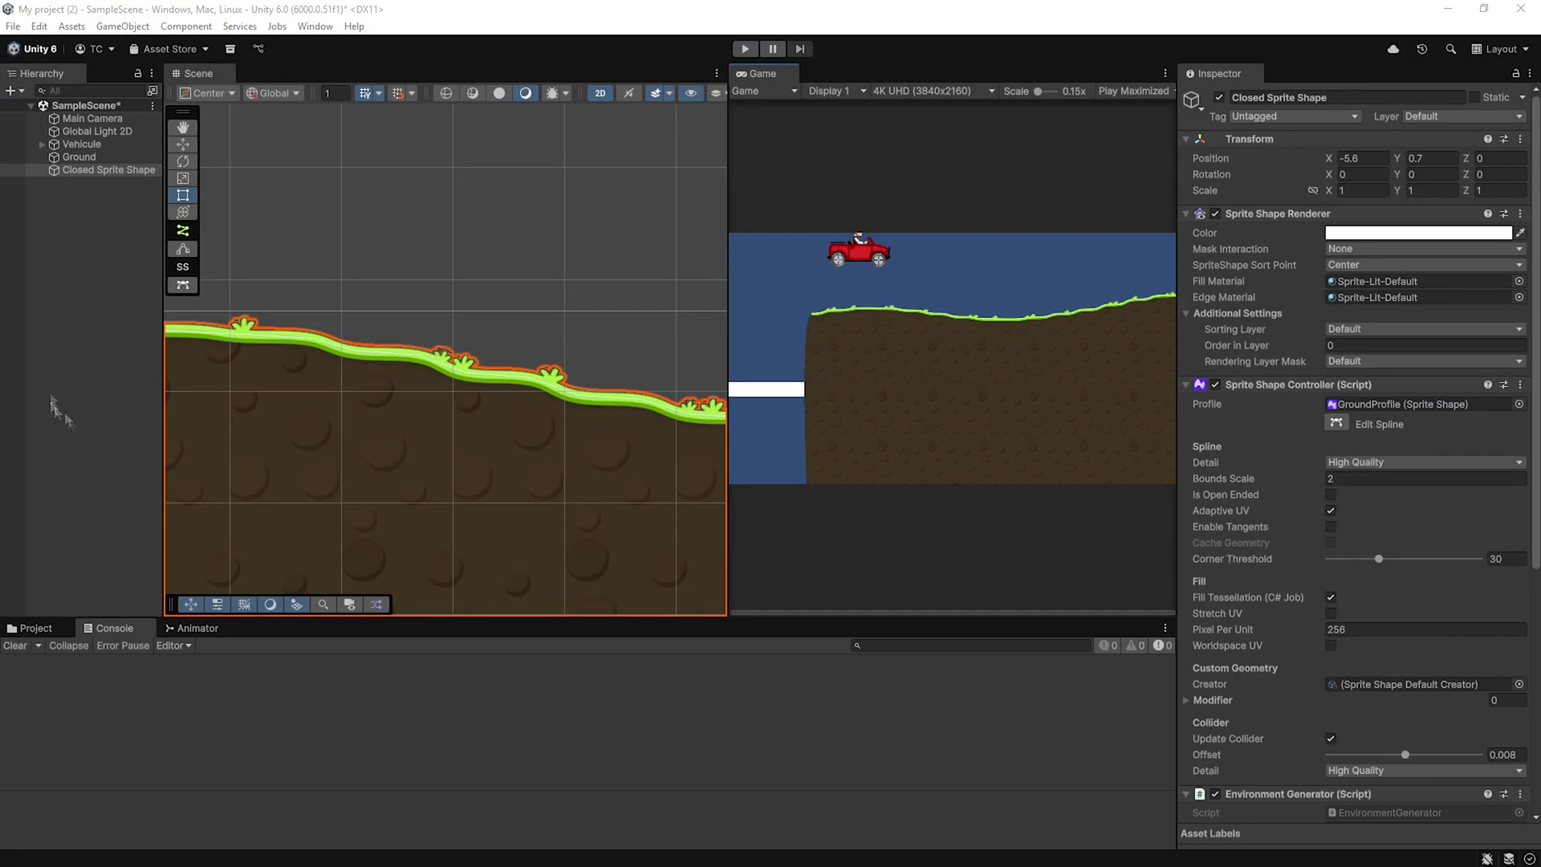
- Set the Environment Generator's Level Length to 133
scroll(397, 374, "down", 10)
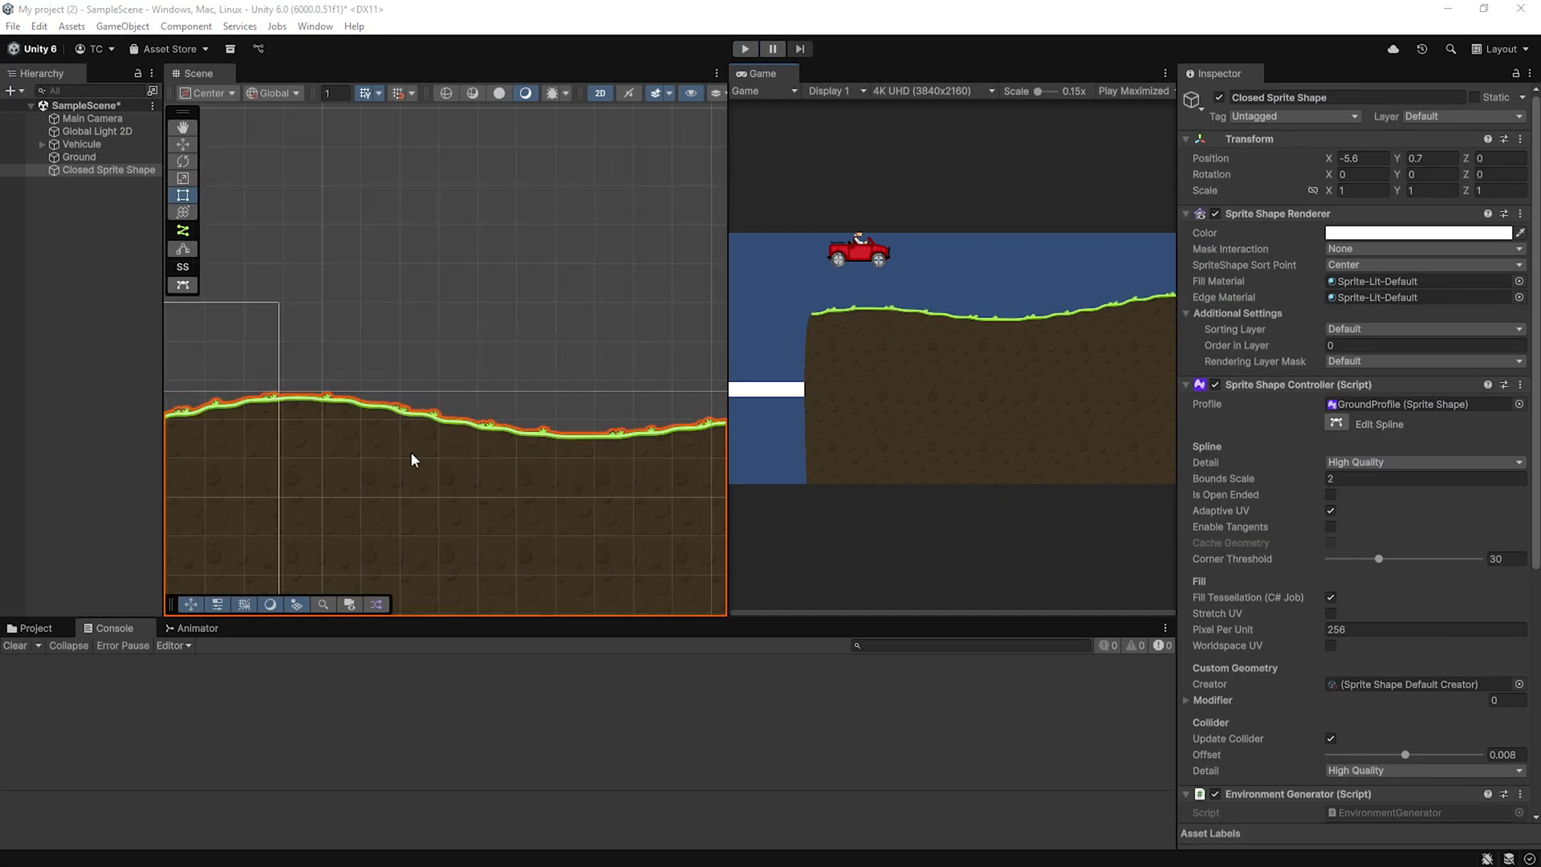
scroll(1354, 691, "down", 5)
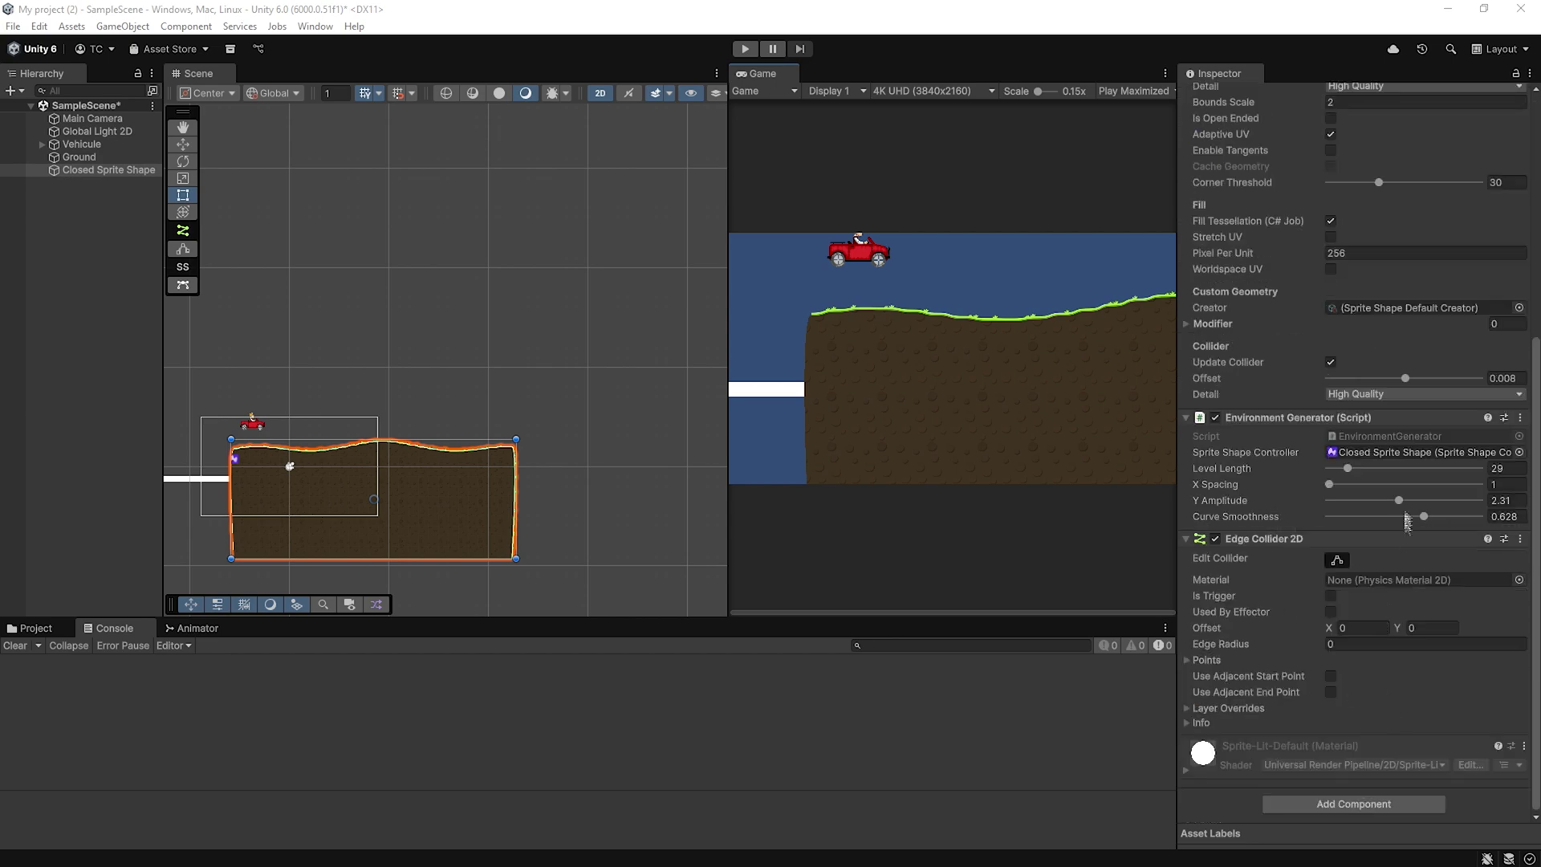
left_click_drag(1344, 470, 1429, 466)
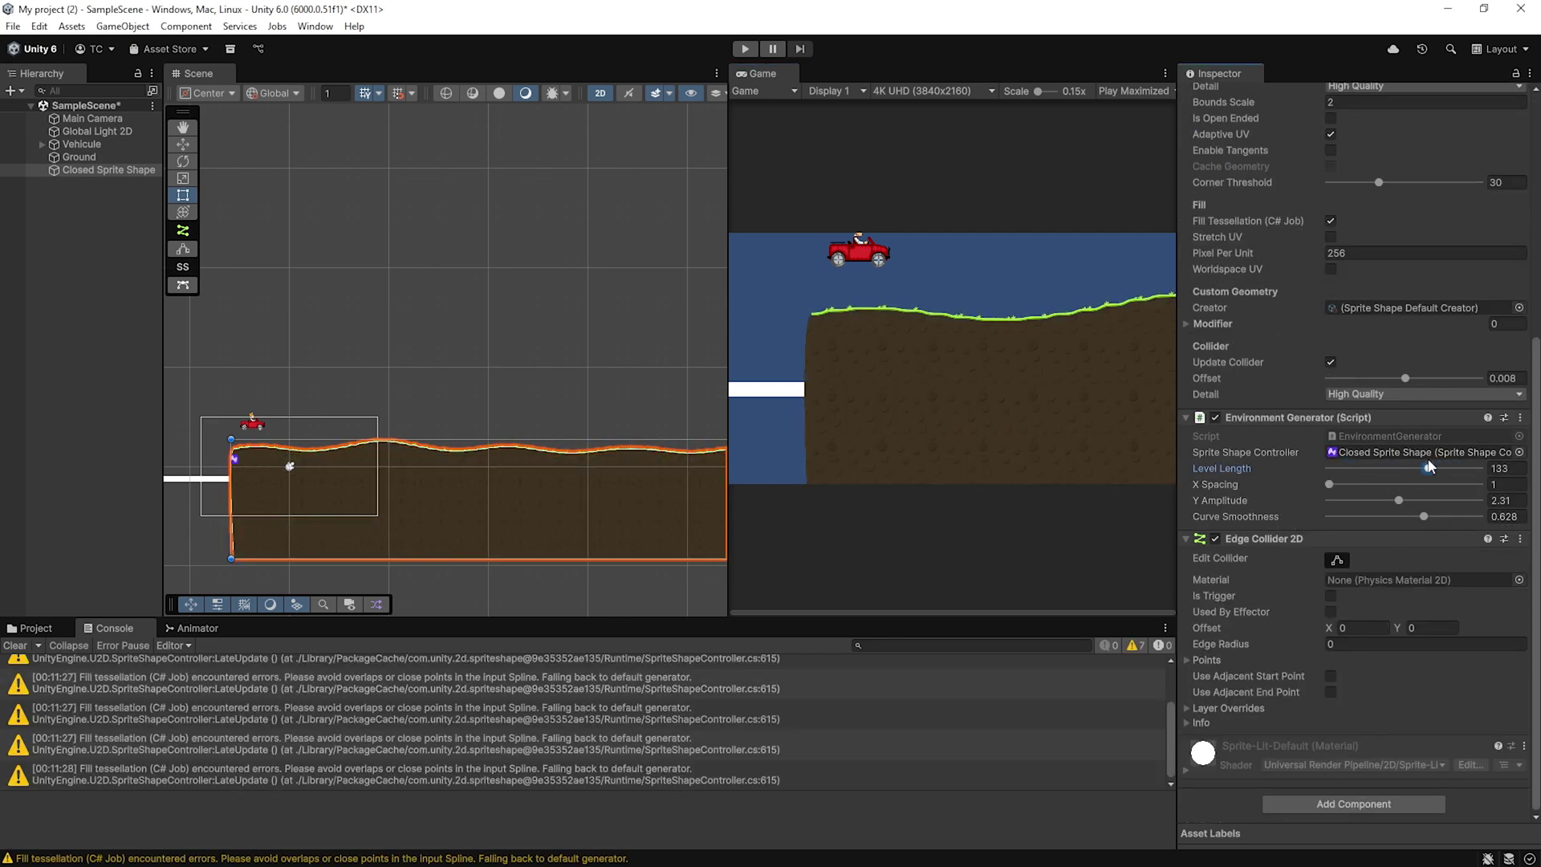
- Move the Closed Sprite Shape terrain down and to the left so it lies beneath the white Ground bar
key("w")
scroll(431, 474, "down", 3)
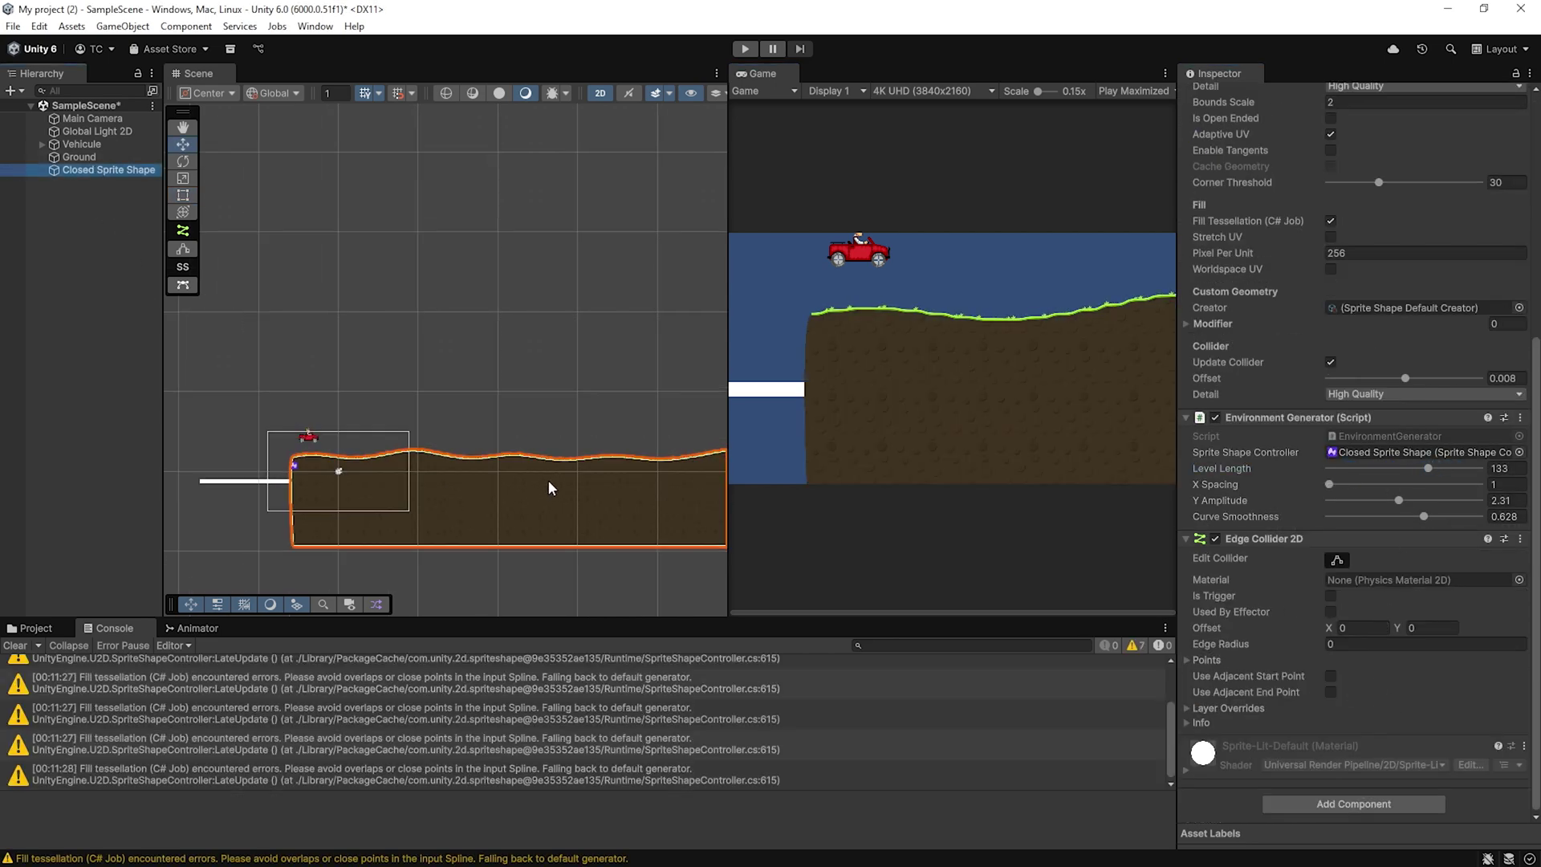
left_click_drag(679, 481, 650, 504)
- Delete the white Ground object from the scene
left_click(298, 476)
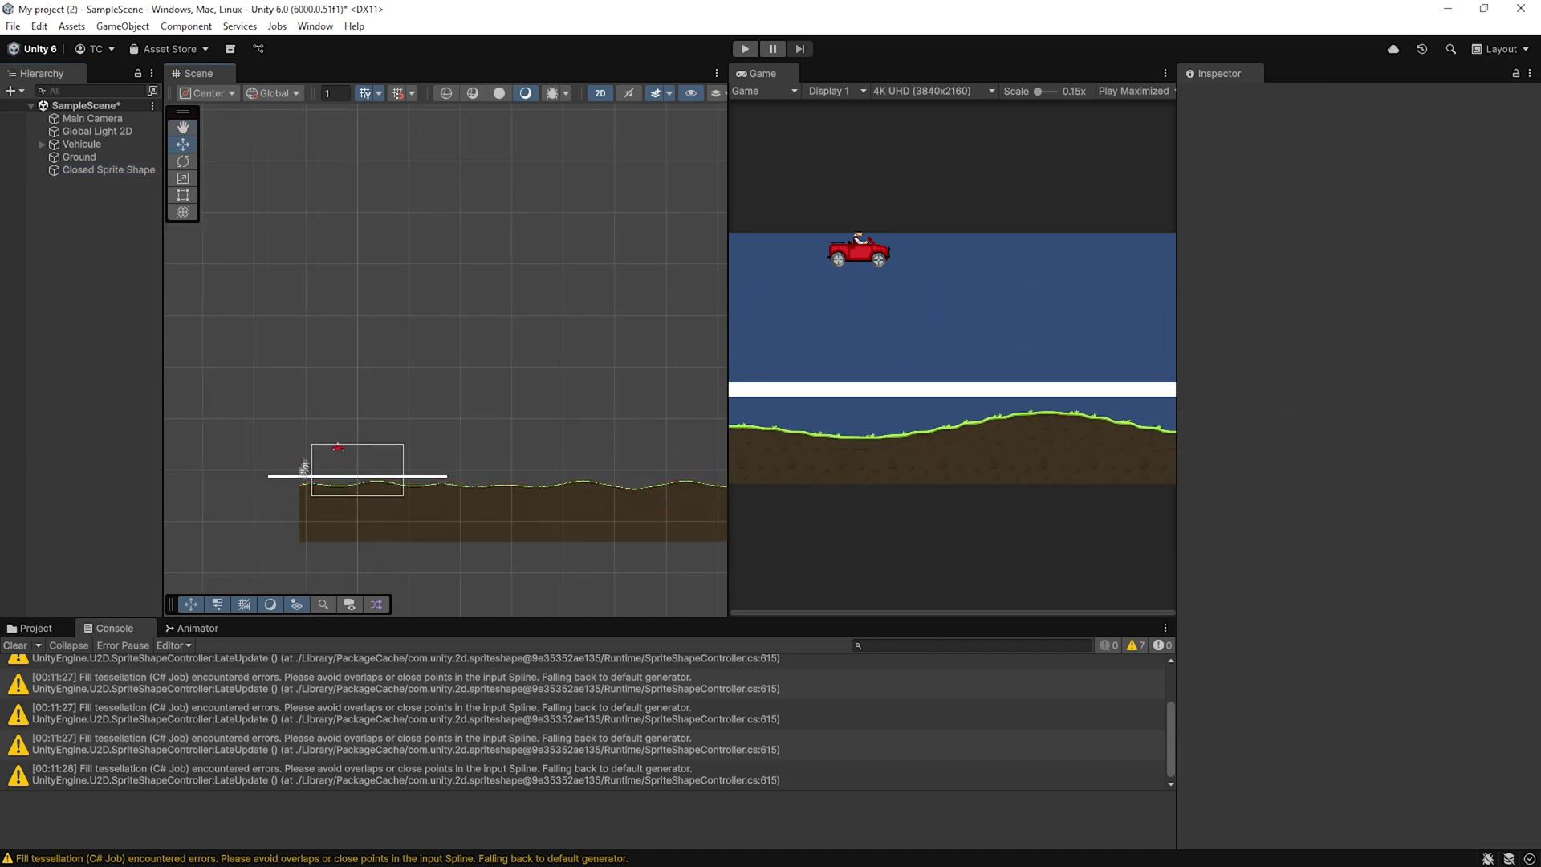
left_click(293, 481)
key("Delete")
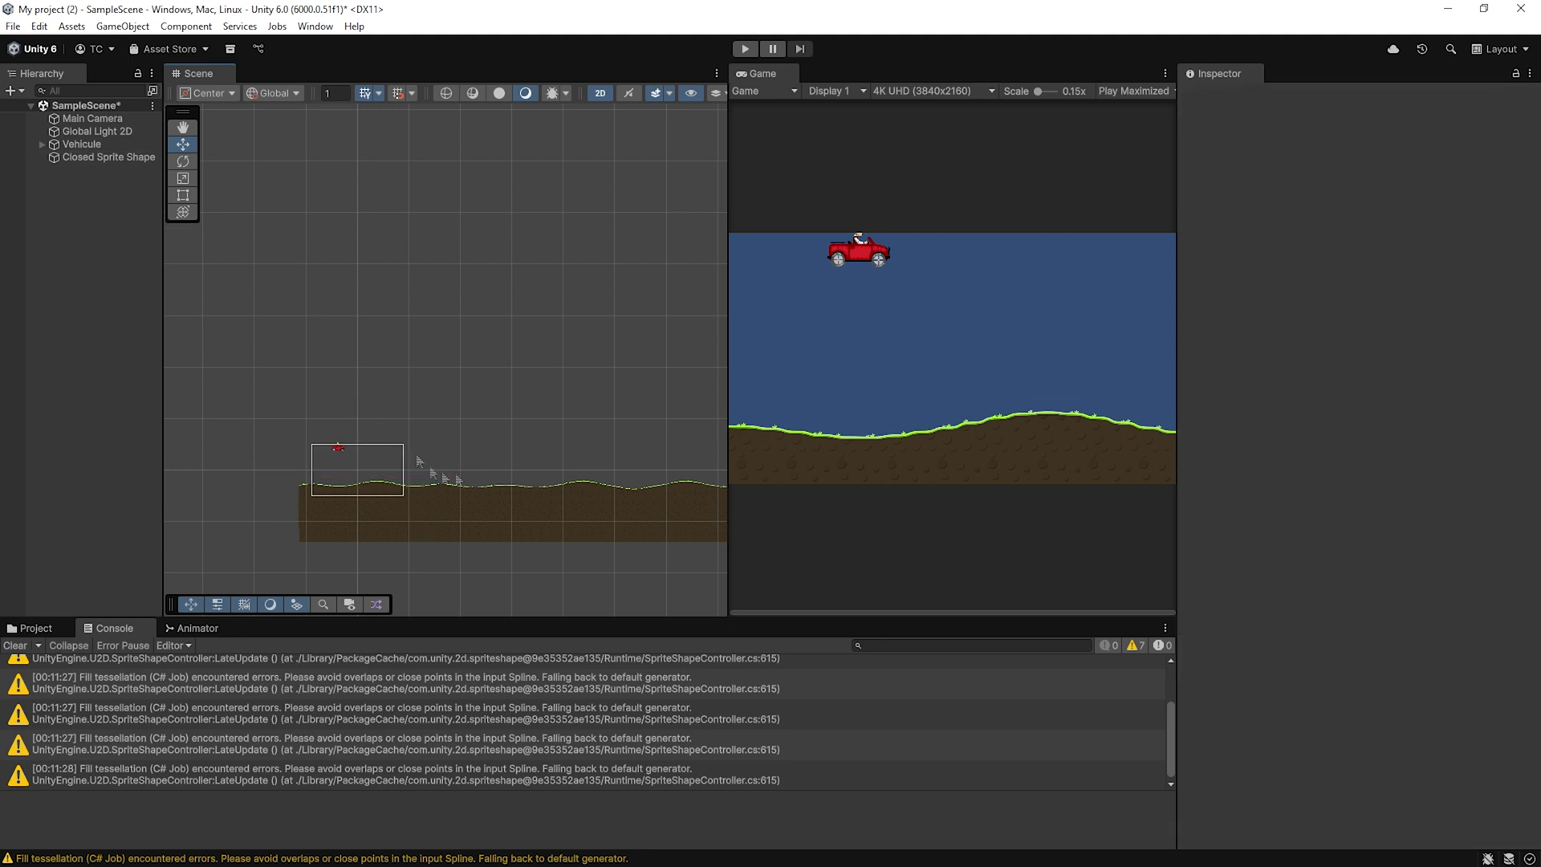
- Create a UI Canvas named HUDCanvas and set its UI Scale Mode to Scale With Screen Size
right_click(118, 215)
mouse_move(285, 599)
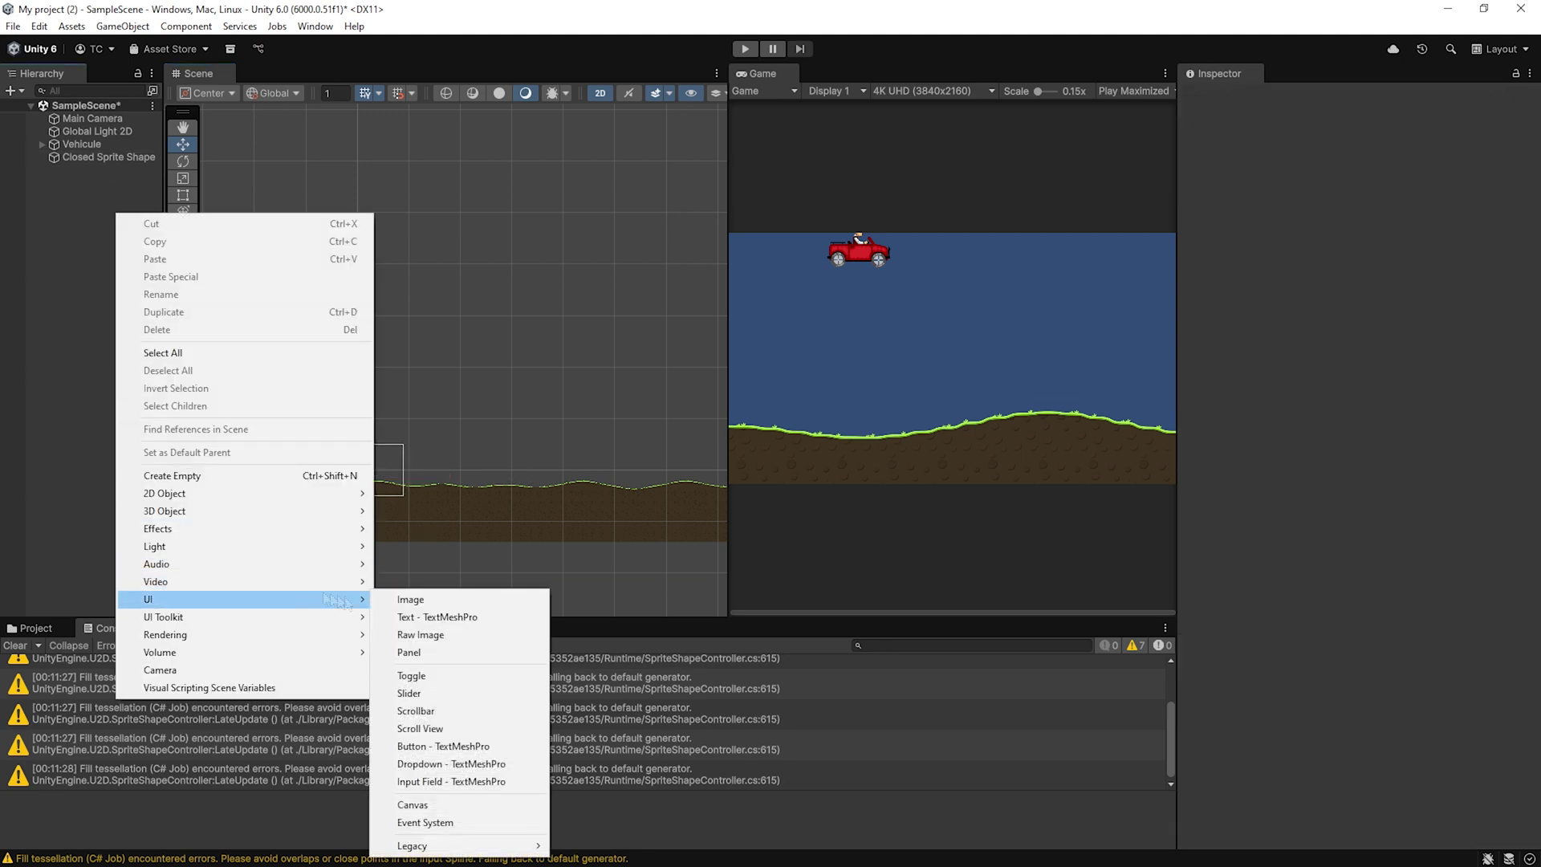
left_click(440, 804)
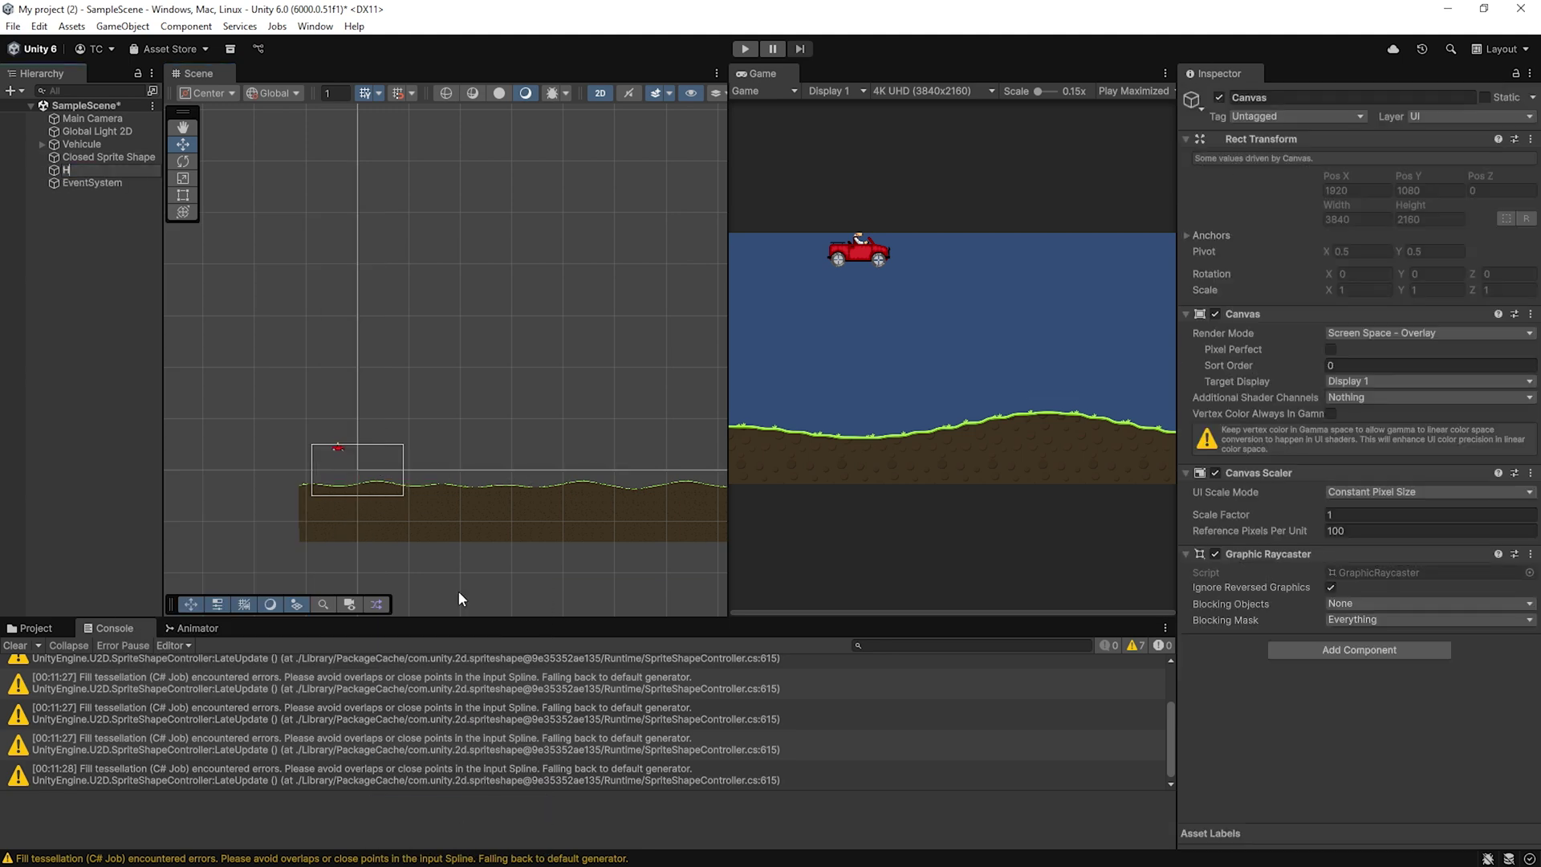
type("HUDCanvas")
key("Return")
left_click(1382, 492)
left_click(1339, 522)
- Add a UI Image named FuelBar as a child of HUDCanvas and frame it in the scene
right_click(101, 174)
mouse_move(161, 591)
left_click(385, 591)
type("FuelBar")
key("Return")
key("f")
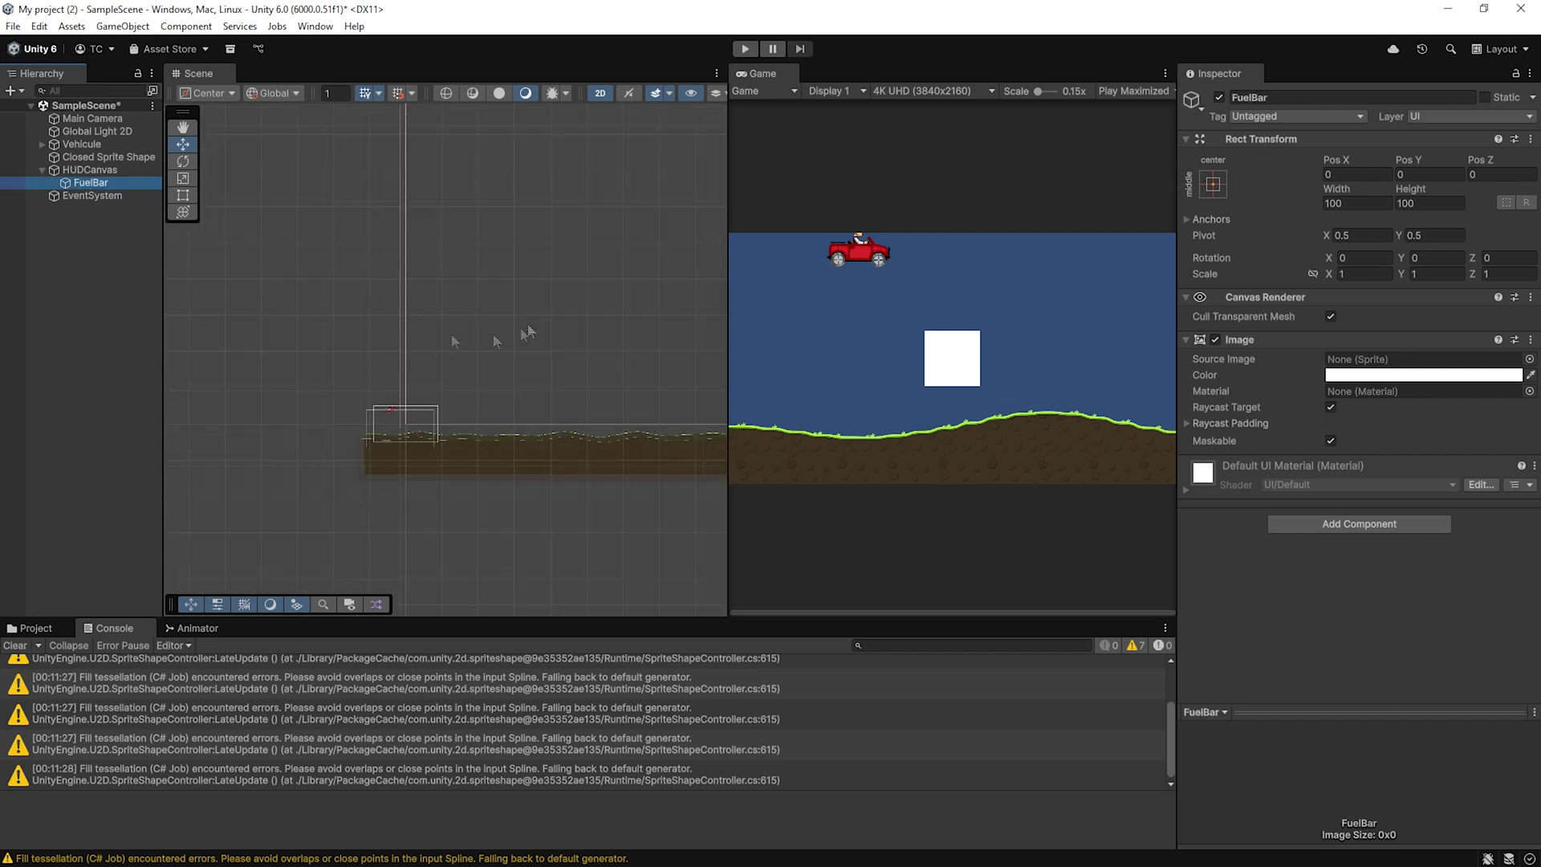
- Assign the Square sprite as the FuelBar image's Source Image
scroll(459, 392, "down", 10)
left_click(1530, 360)
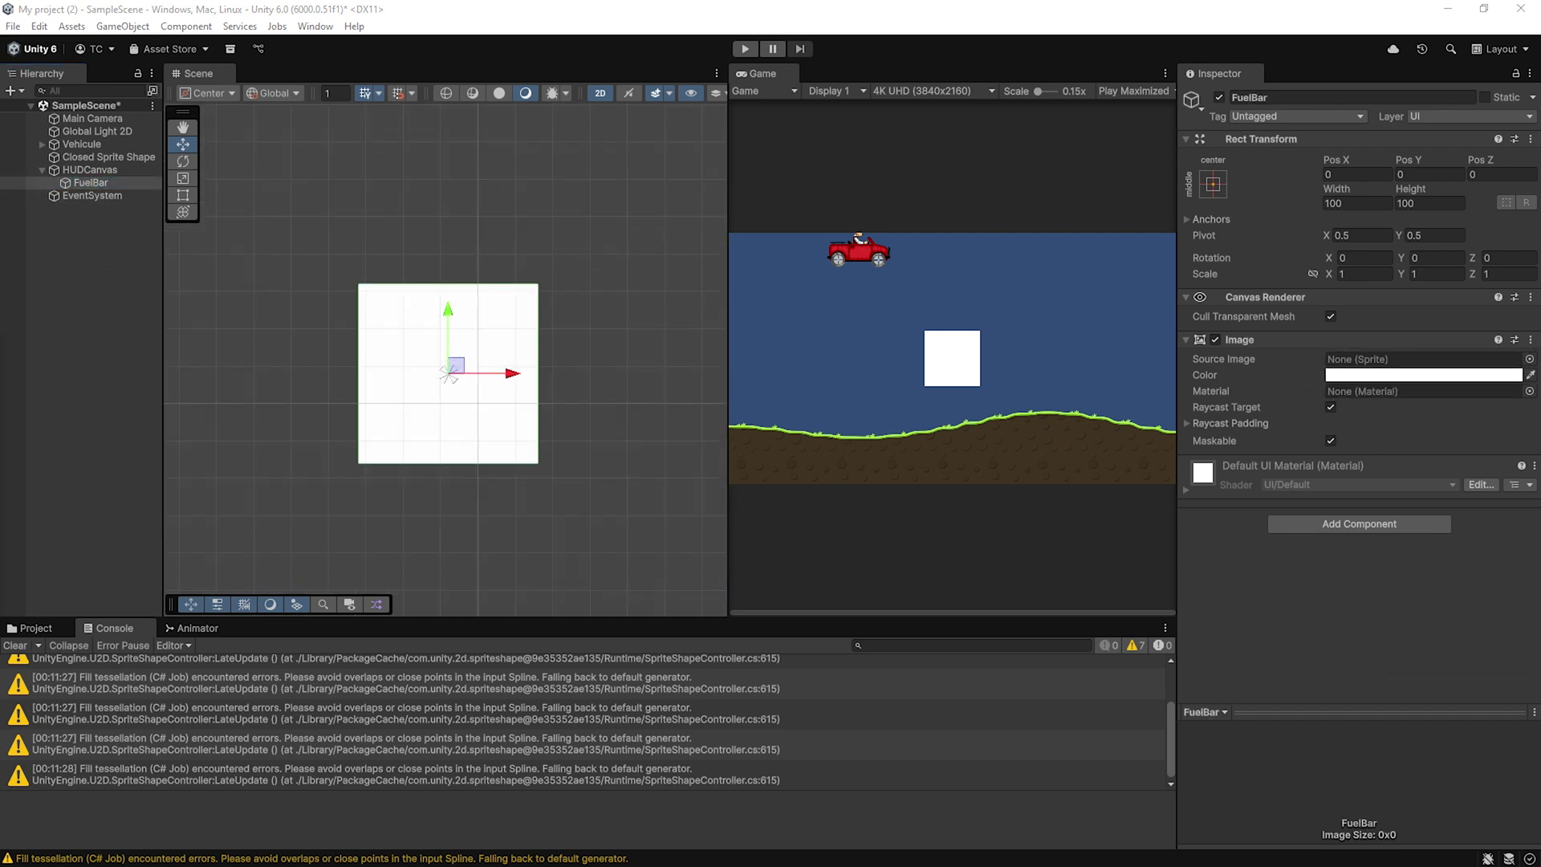
left_click_drag(662, 321, 634, 327)
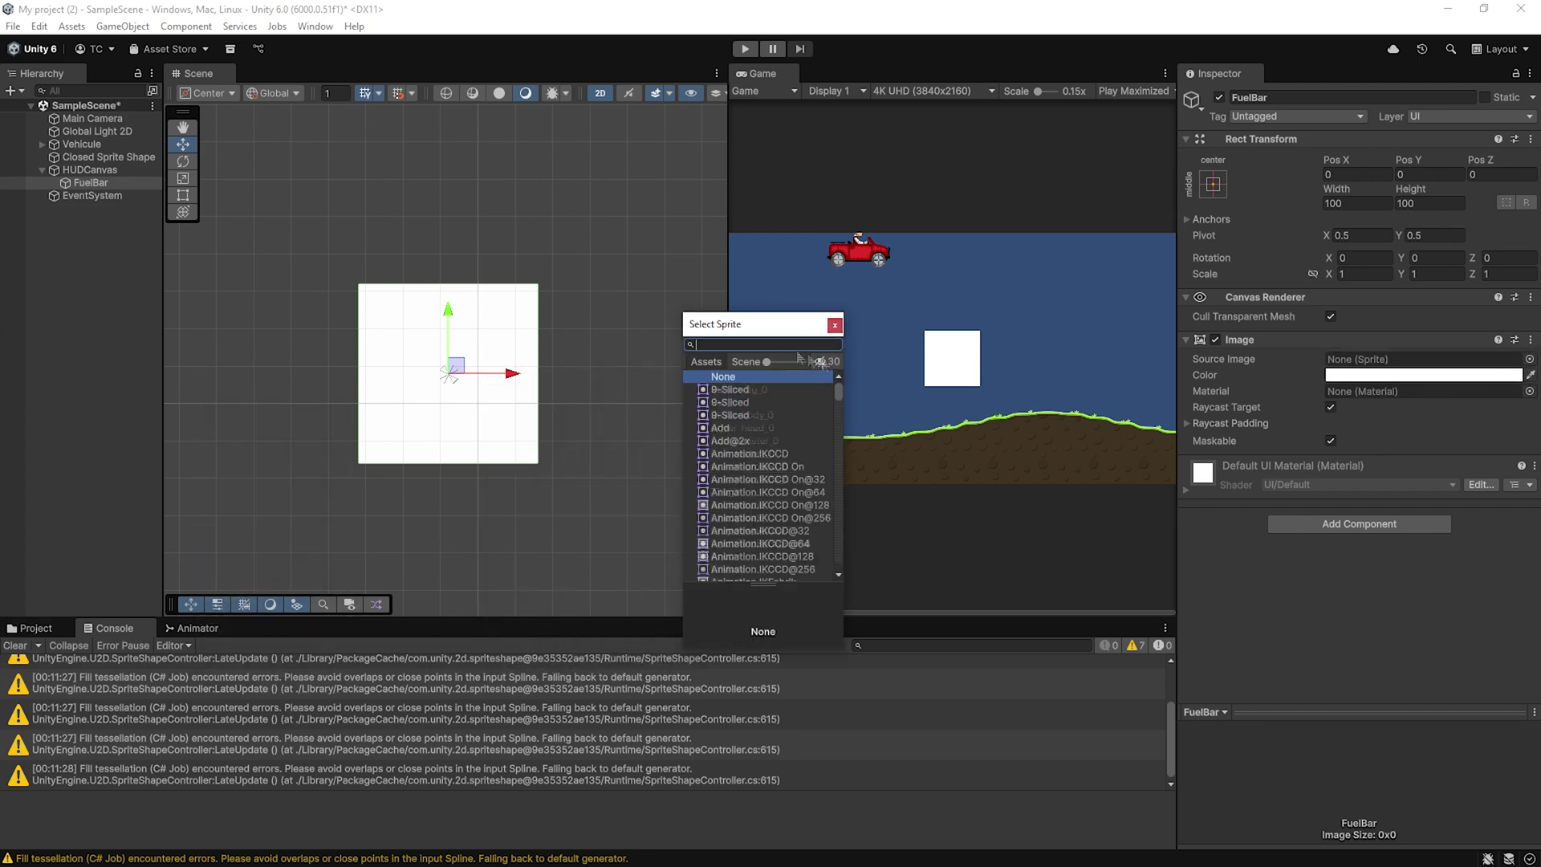
type("squa")
double_click(731, 392)
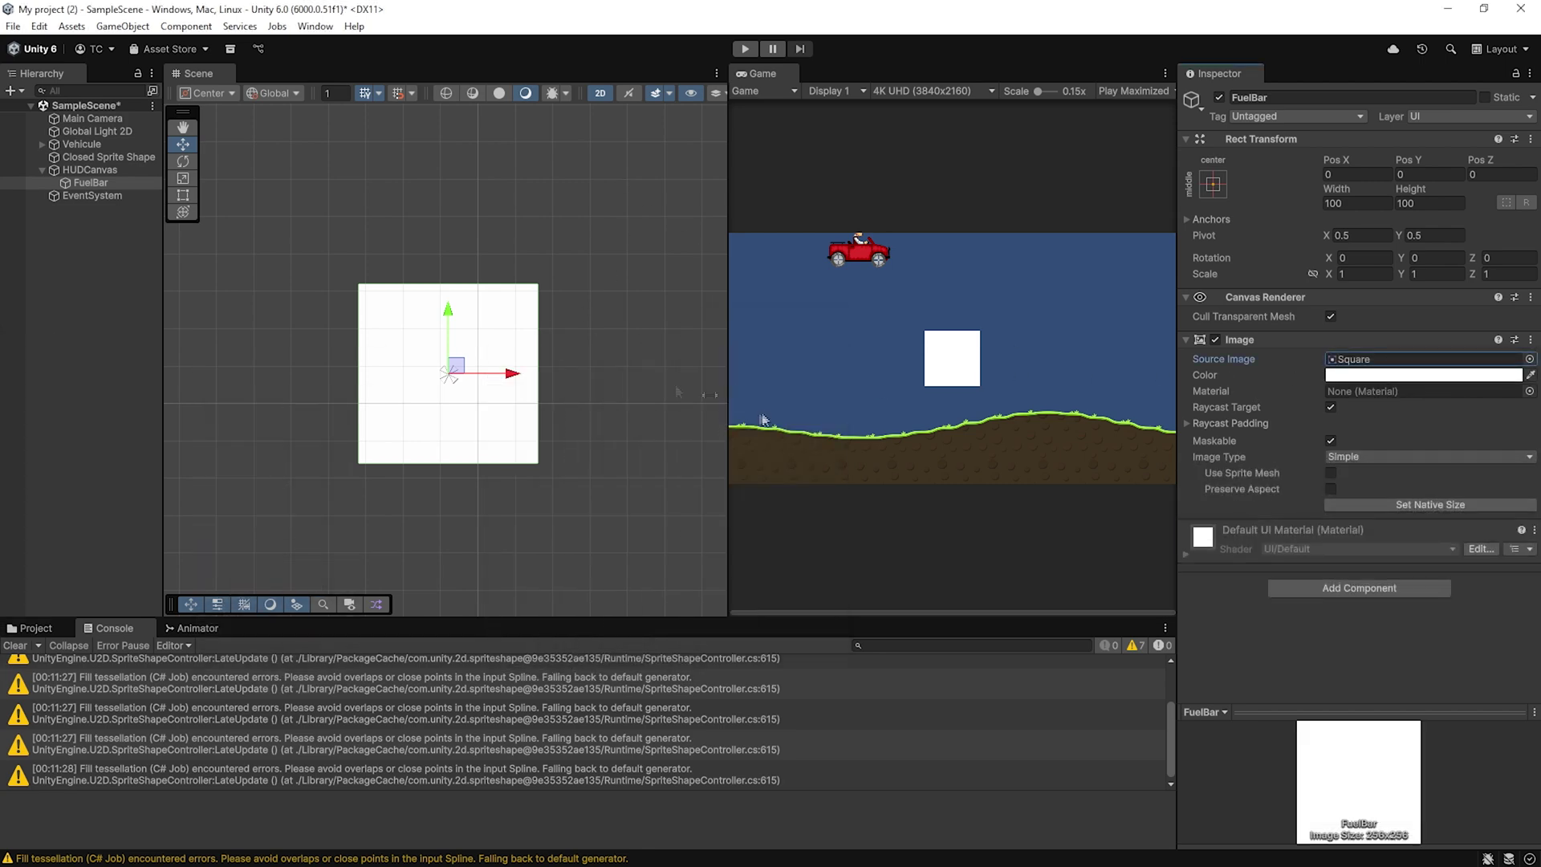
- Move FuelBar near the canvas's upper-left corner, about -292, 149, and flatten it to a scale of about 1.8 by 0.25
scroll(456, 383, "down", 5)
left_click_drag(469, 359, 259, 277)
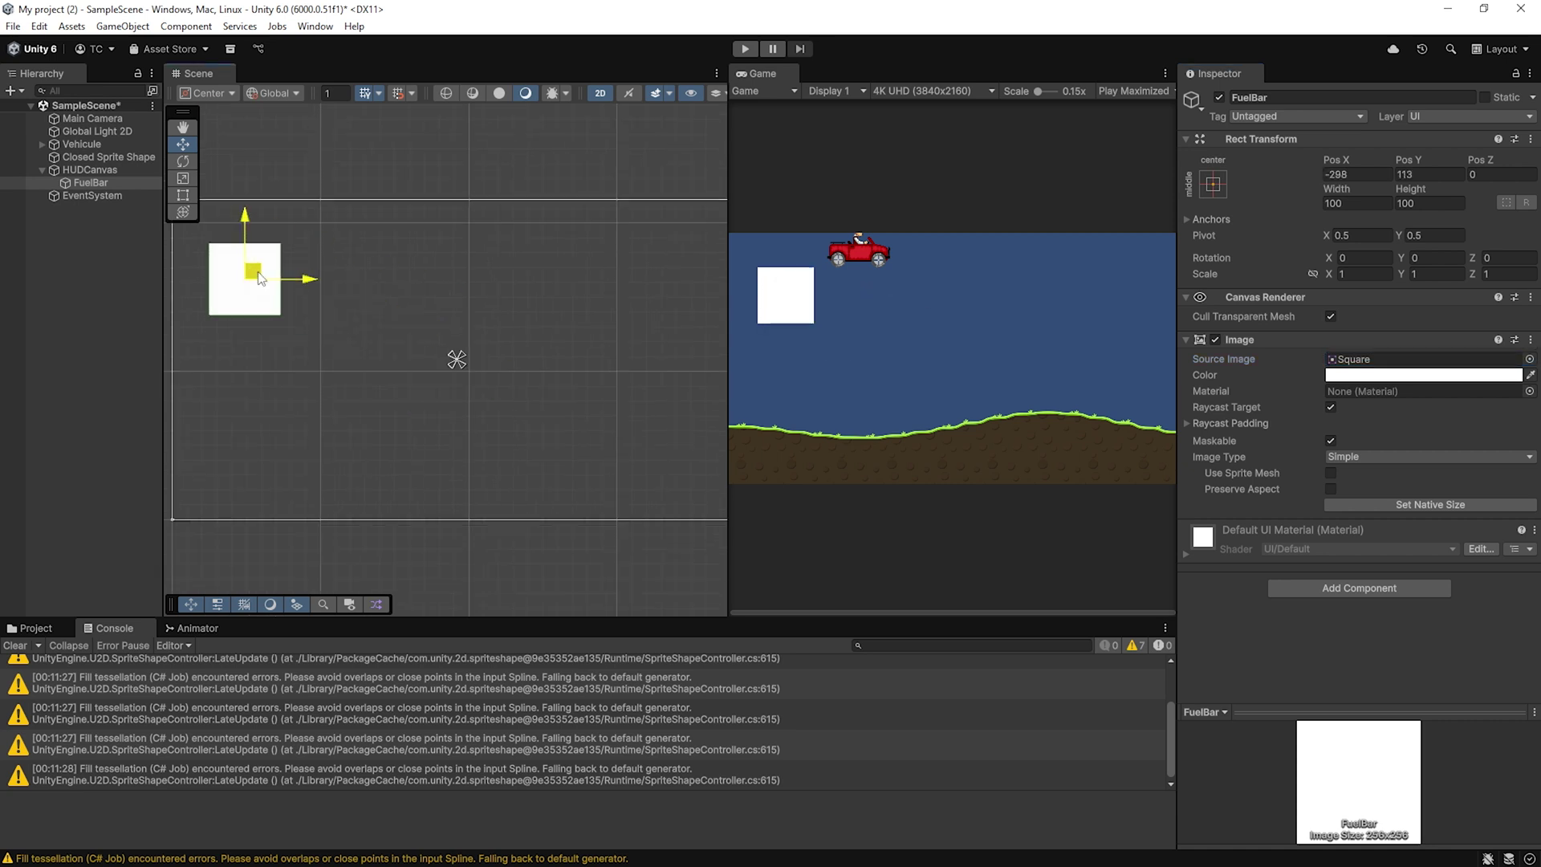
left_click_drag(246, 216, 258, 253)
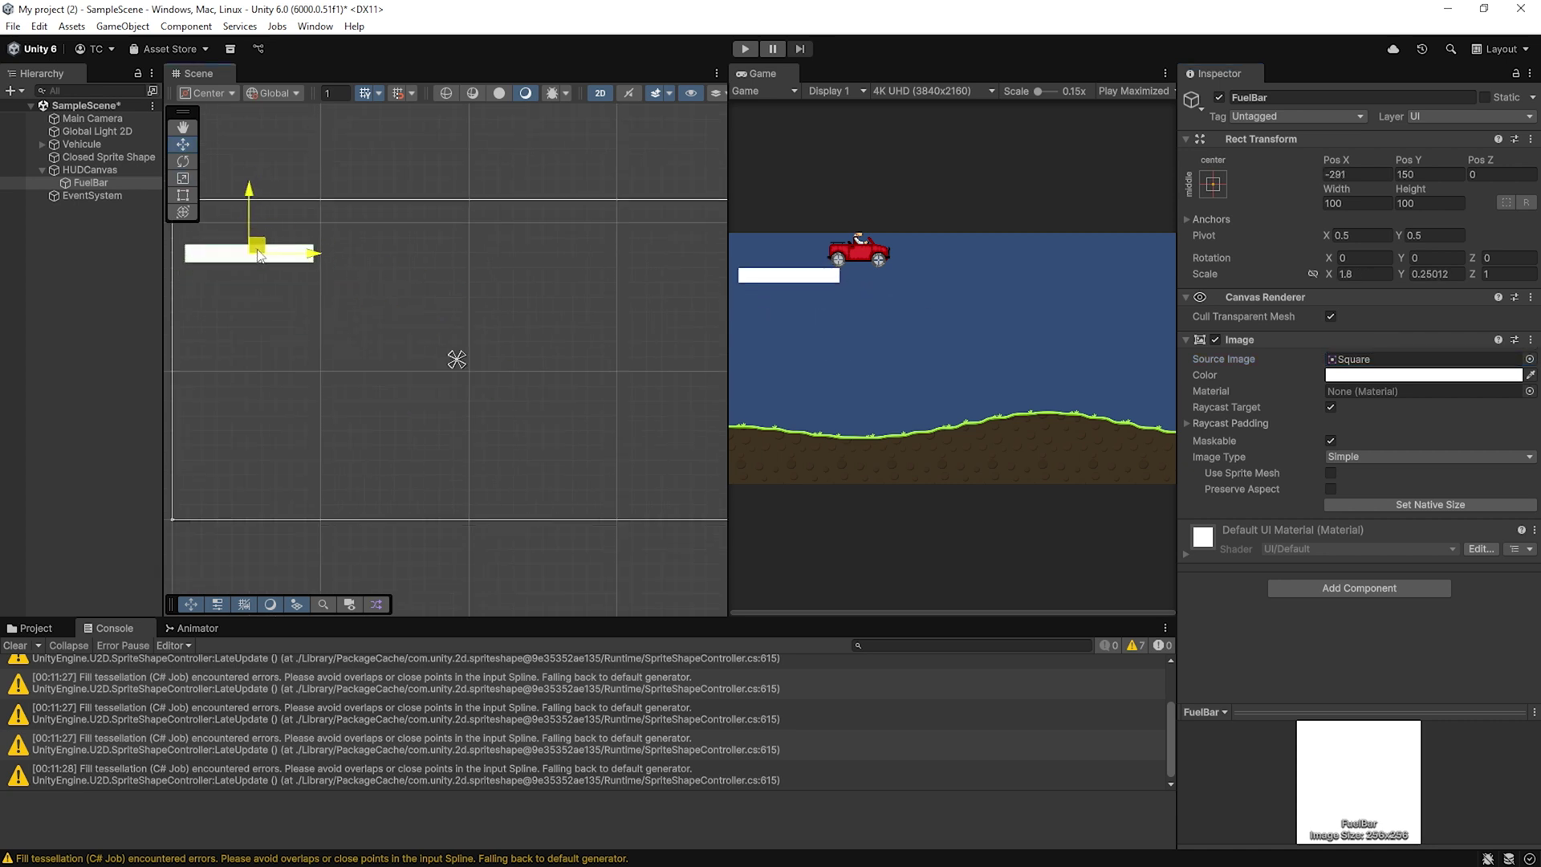
- Set the FuelBar's Image Type to Filled with the Horizontal fill method
left_click(1364, 457)
left_click(1377, 531)
left_click(1361, 472)
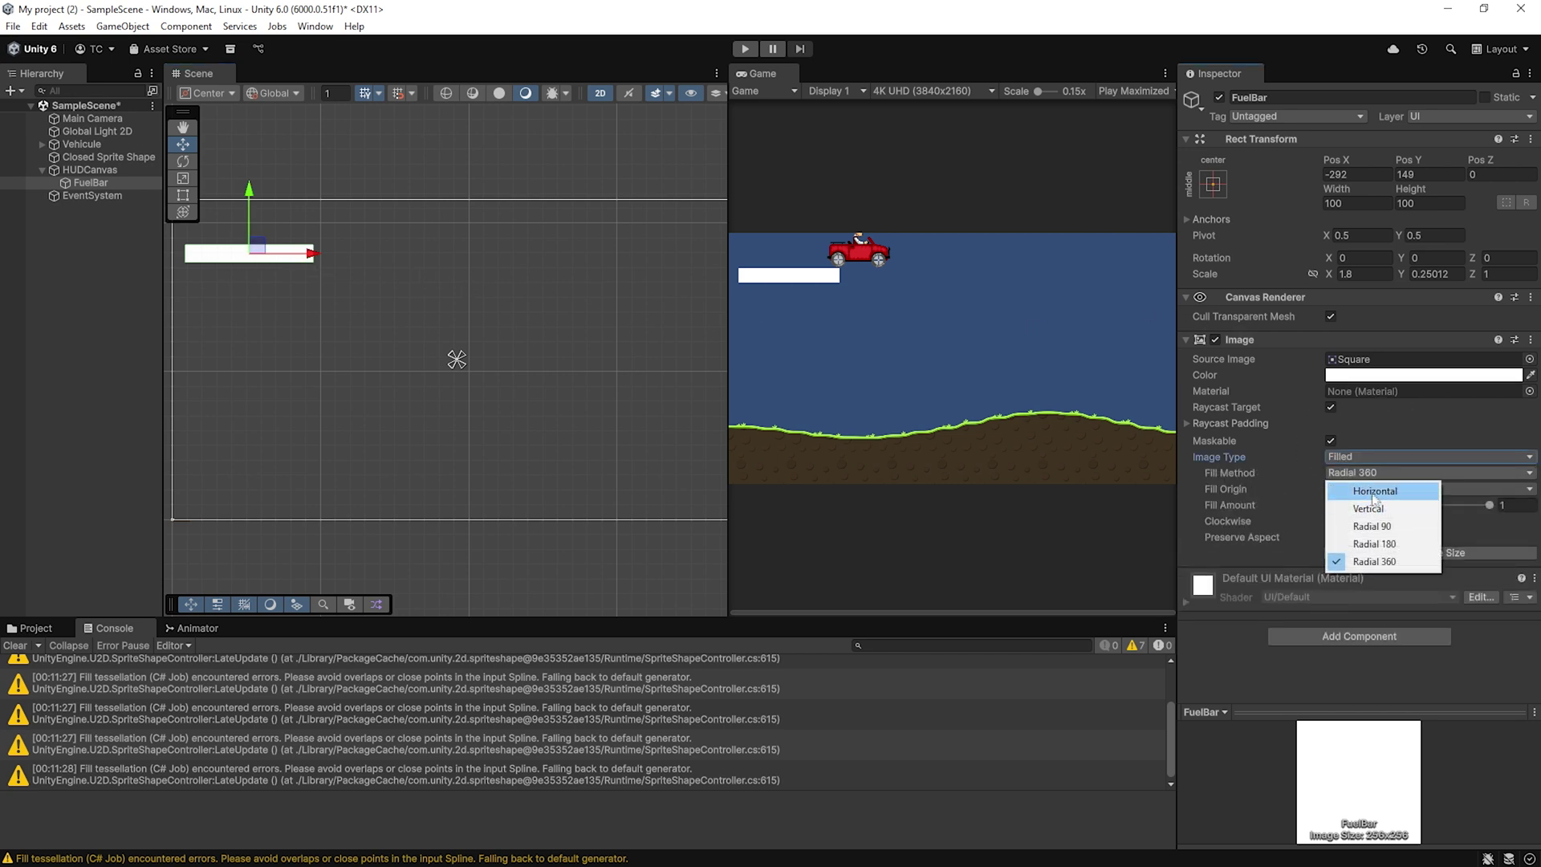
left_click(1350, 490)
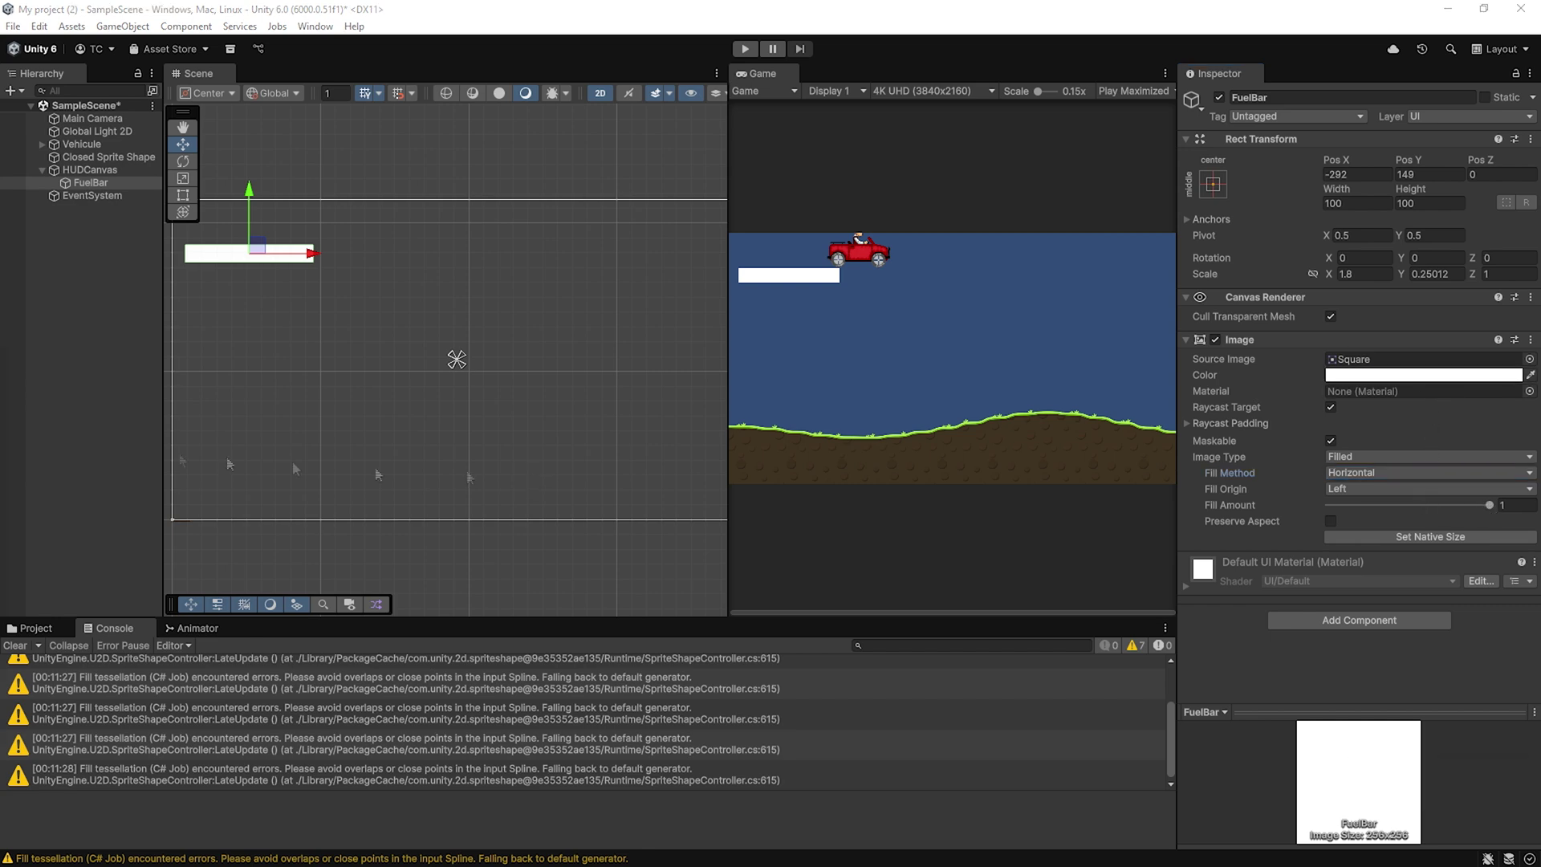
- Colour the FuelBar bright green (5CF329) and try out its Fill Amount, leaving it at 1
left_click(1380, 374)
left_click(421, 439)
left_click_drag(471, 479, 467, 469)
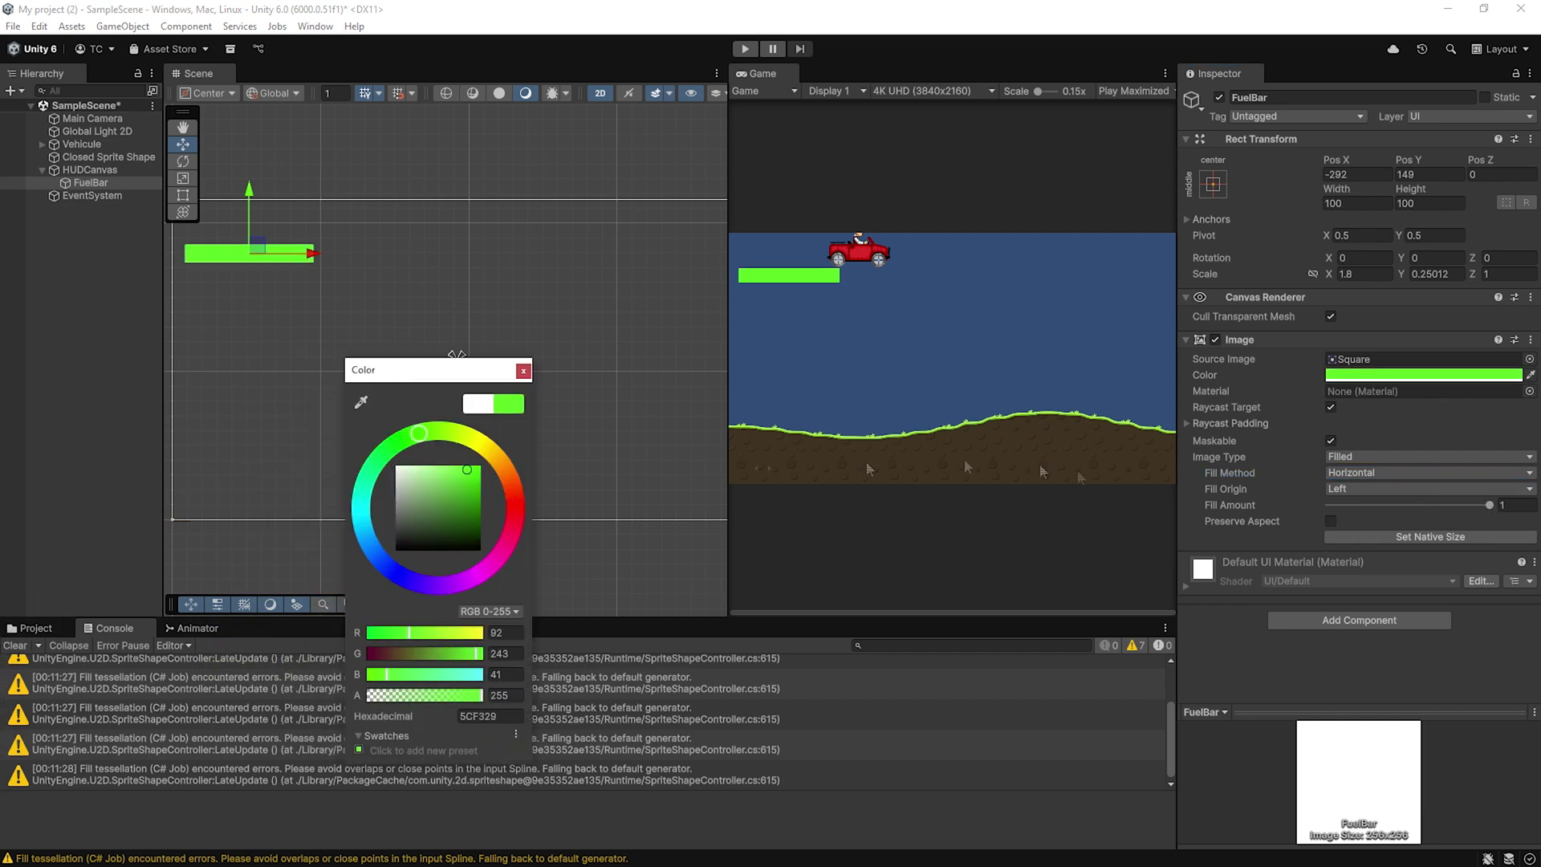
left_click_drag(1489, 506, 1471, 502)
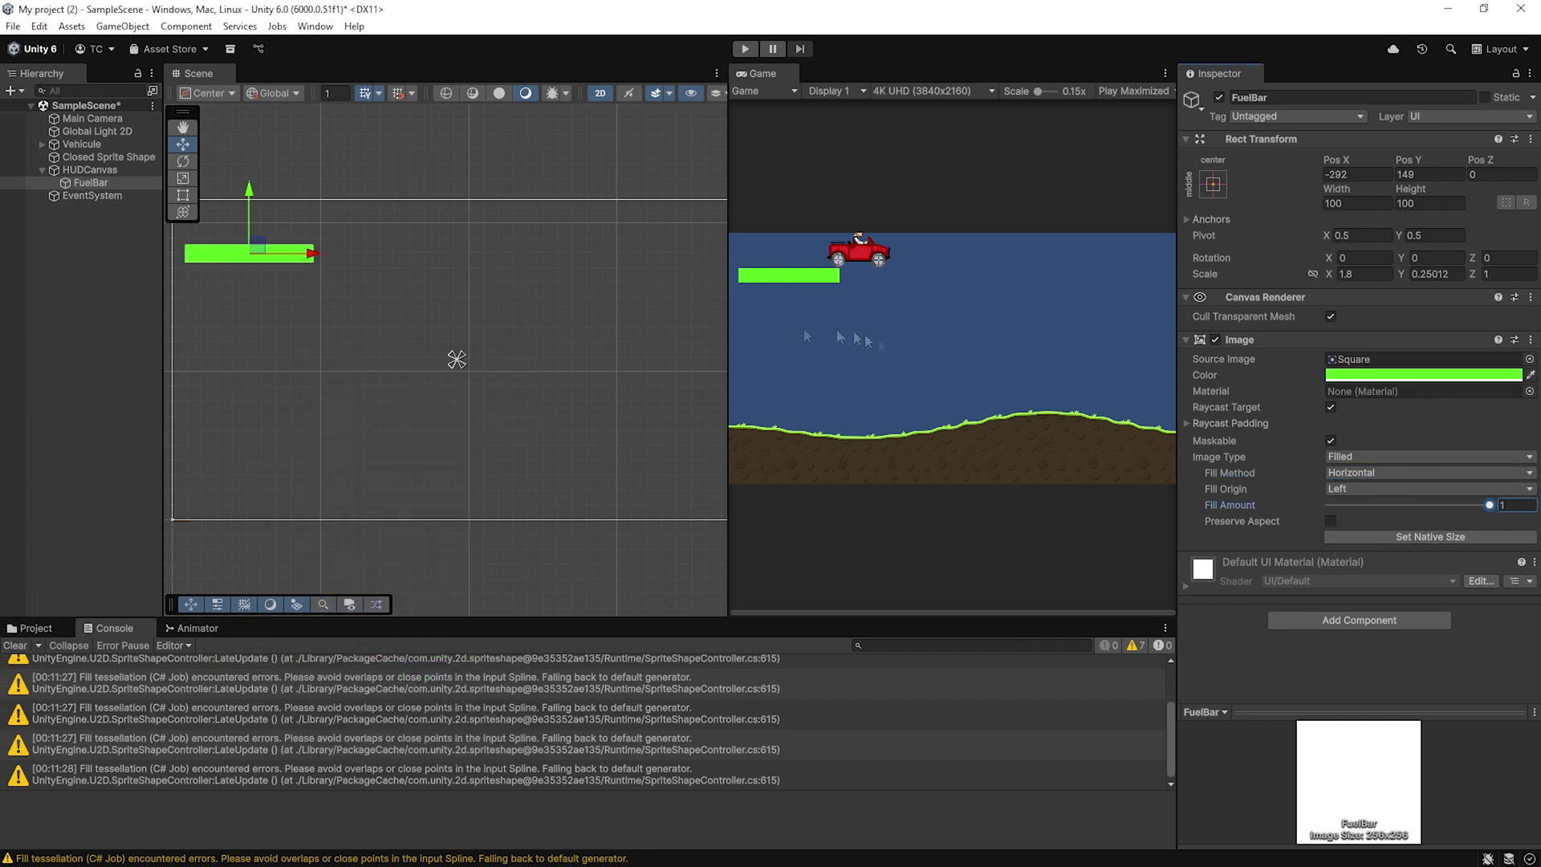
- Create an empty scene object named GameManager
right_click(78, 249)
left_click(186, 515)
type("GameManager")
key("Return")
- Add a new script named FuelController to GameManager and open it in Visual Studio
left_click(1358, 221)
type("FuelController")
left_click(1374, 276)
left_click(1351, 468)
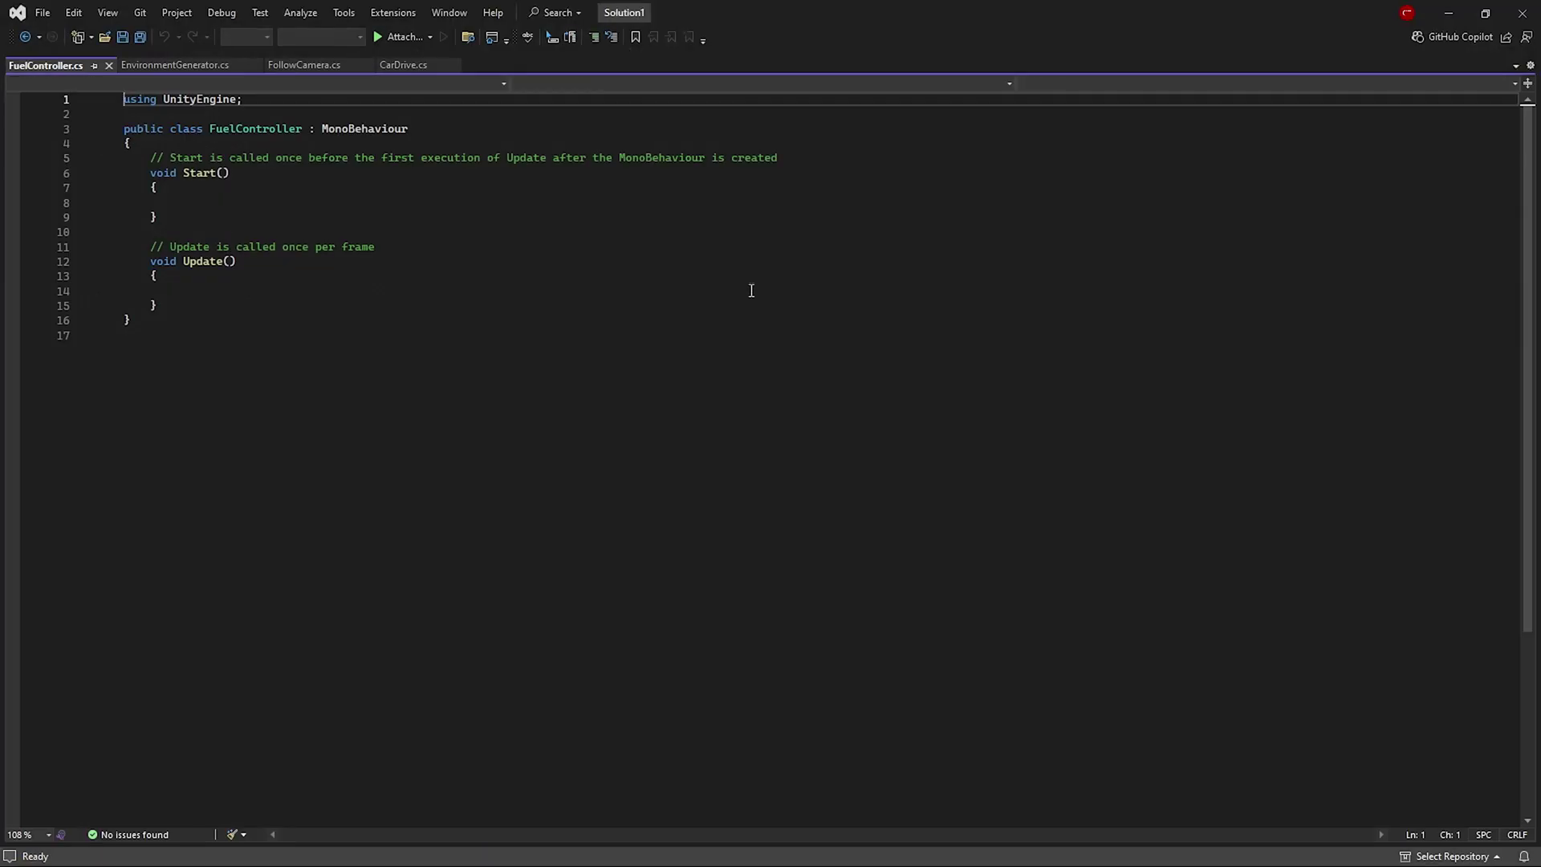
- Replace the template methods in the FuelController class with a public static FuelController field named Instance
left_click_drag(122, 158, 174, 306)
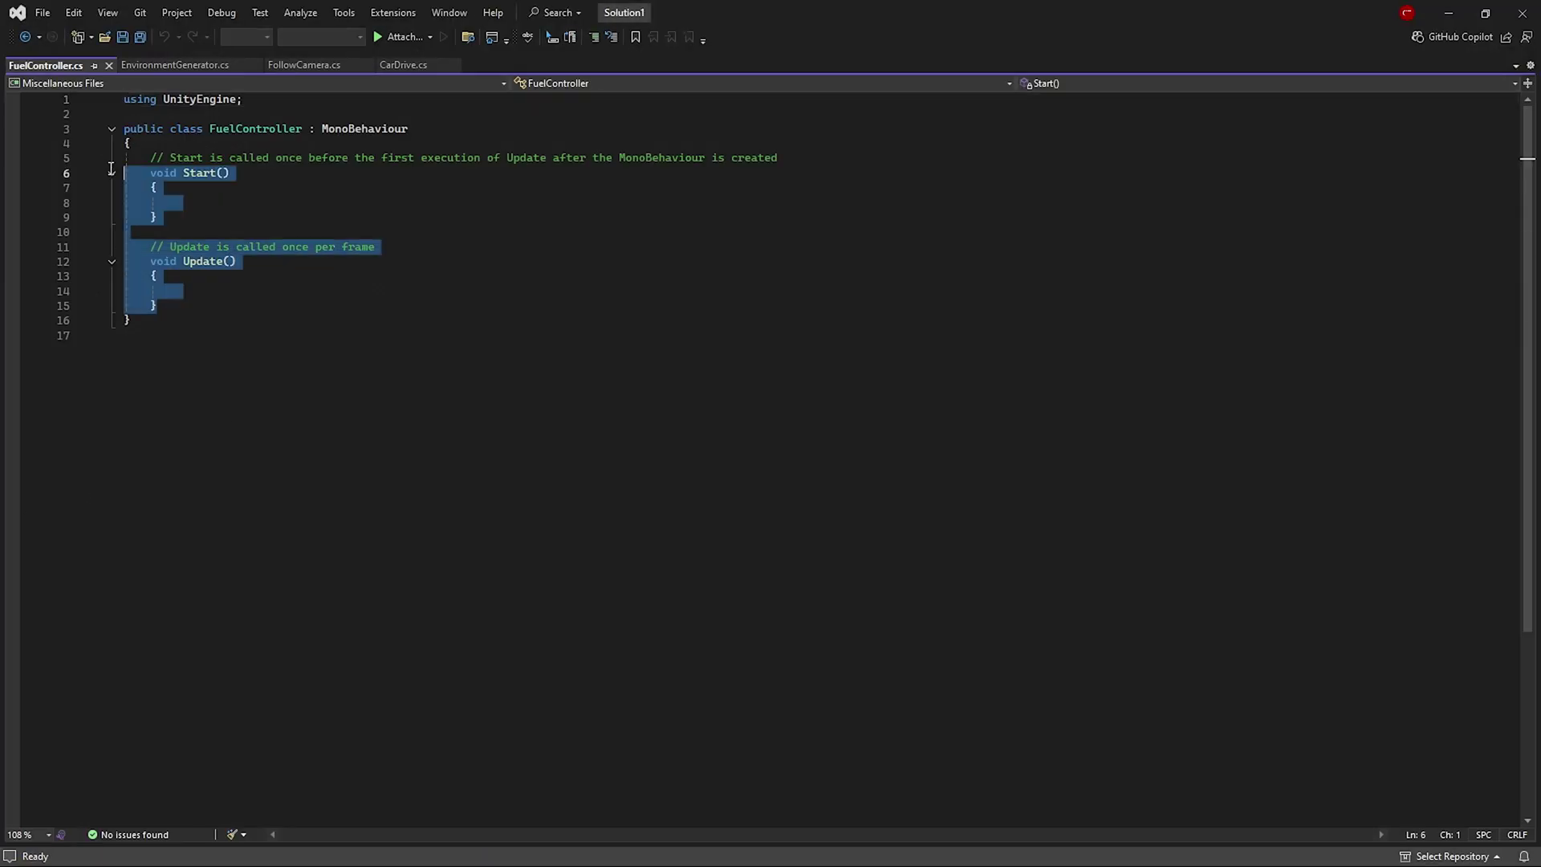
key("Delete")
type("public static FuelController Instance;")
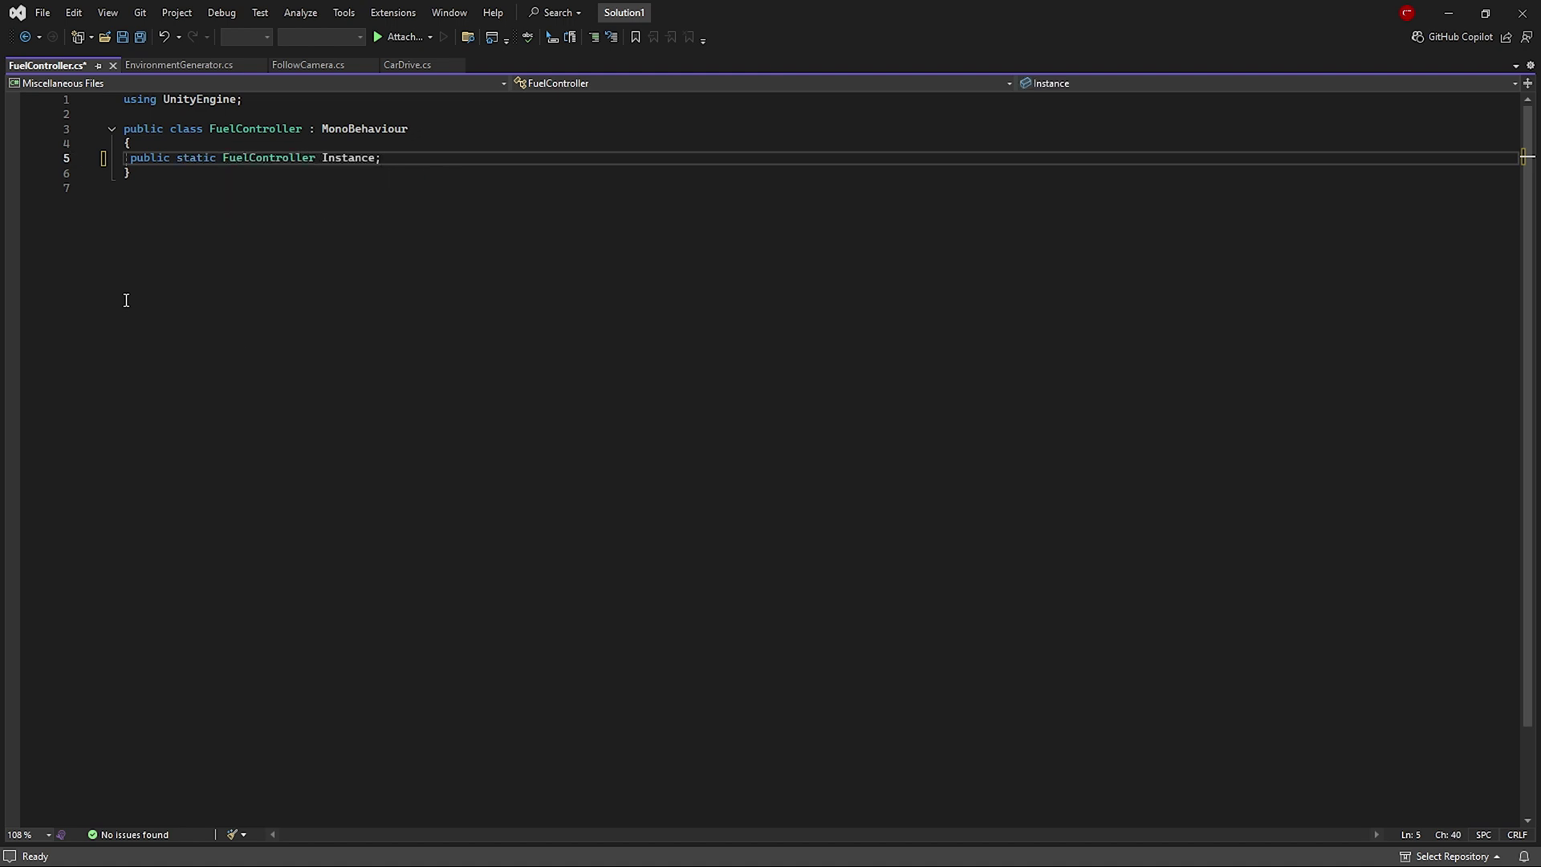
key("Return")
key("Return")
- Declare serialized private fields: Image _fuelImage, and float _fuelDrainSpeed = 1f with Range(0.1f, 5f)
type("[SerializeField")
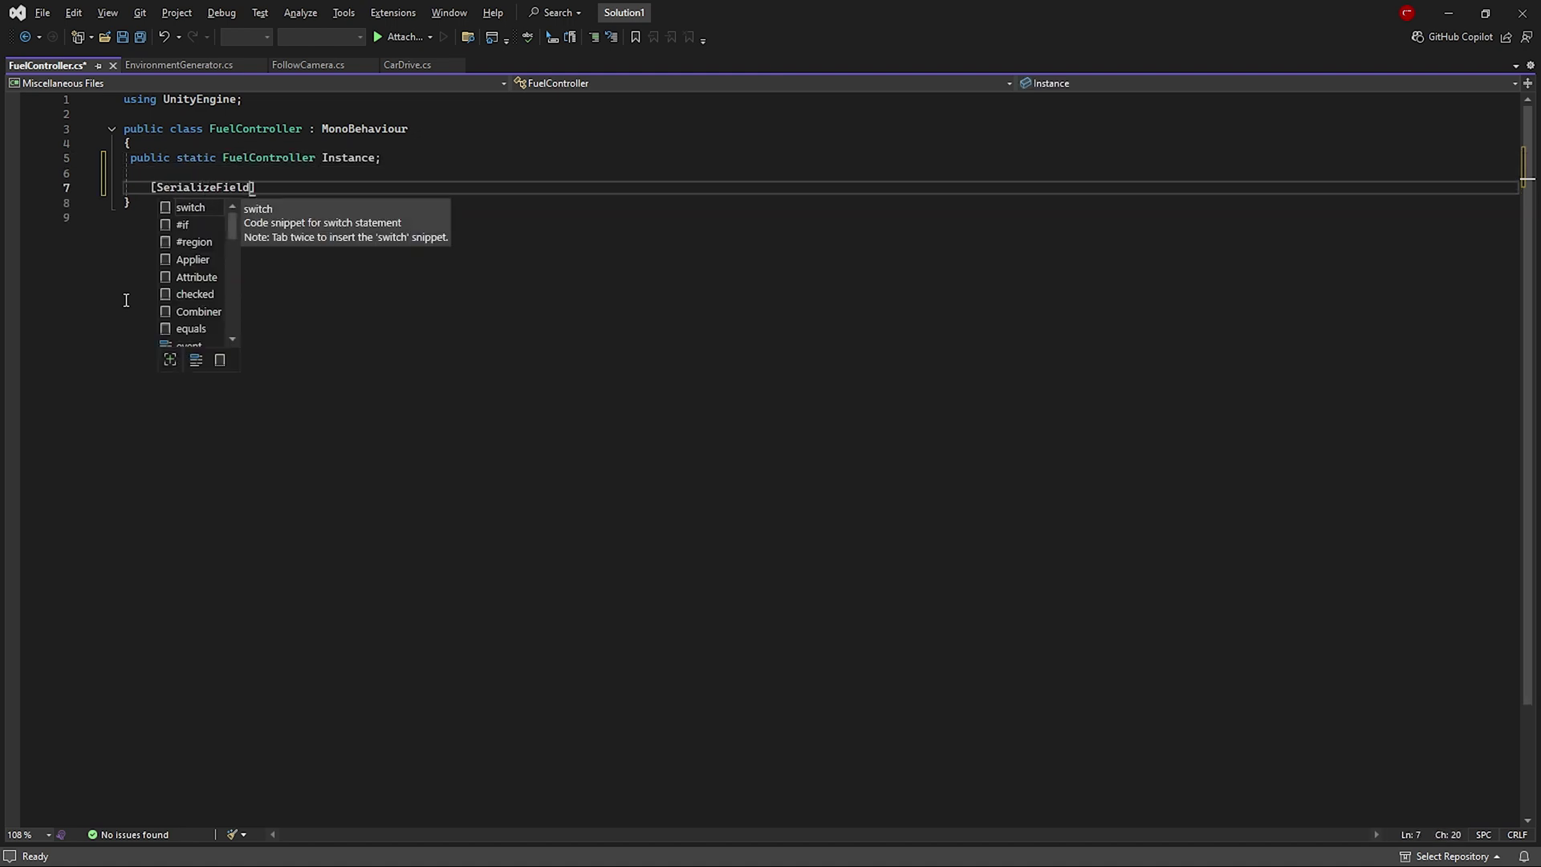
type("] private Image _fuelImage;")
key("Return")
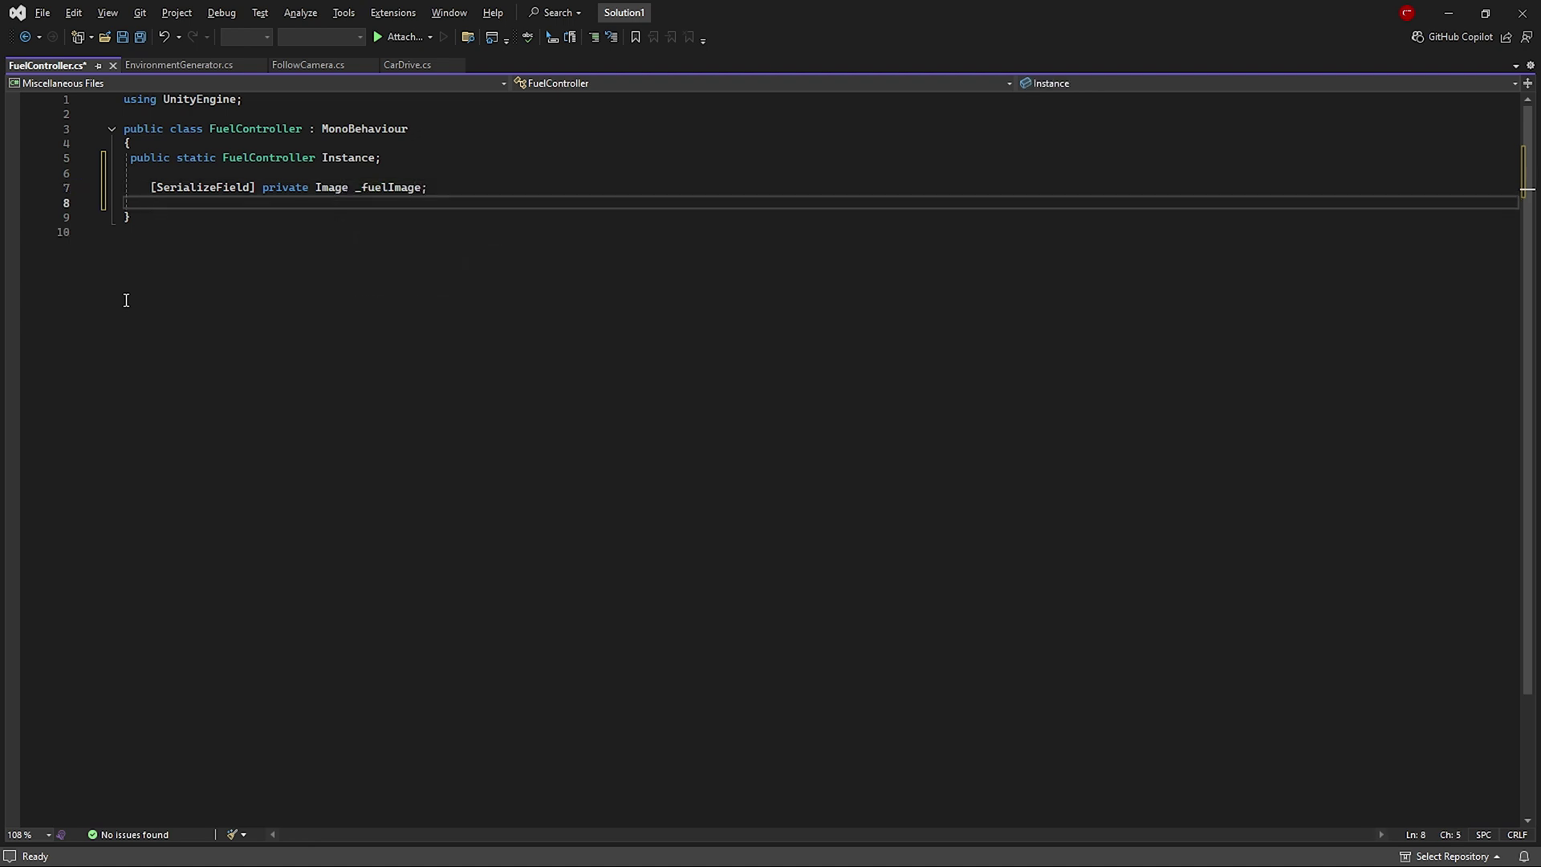
type("[SerializeField] Range ()")
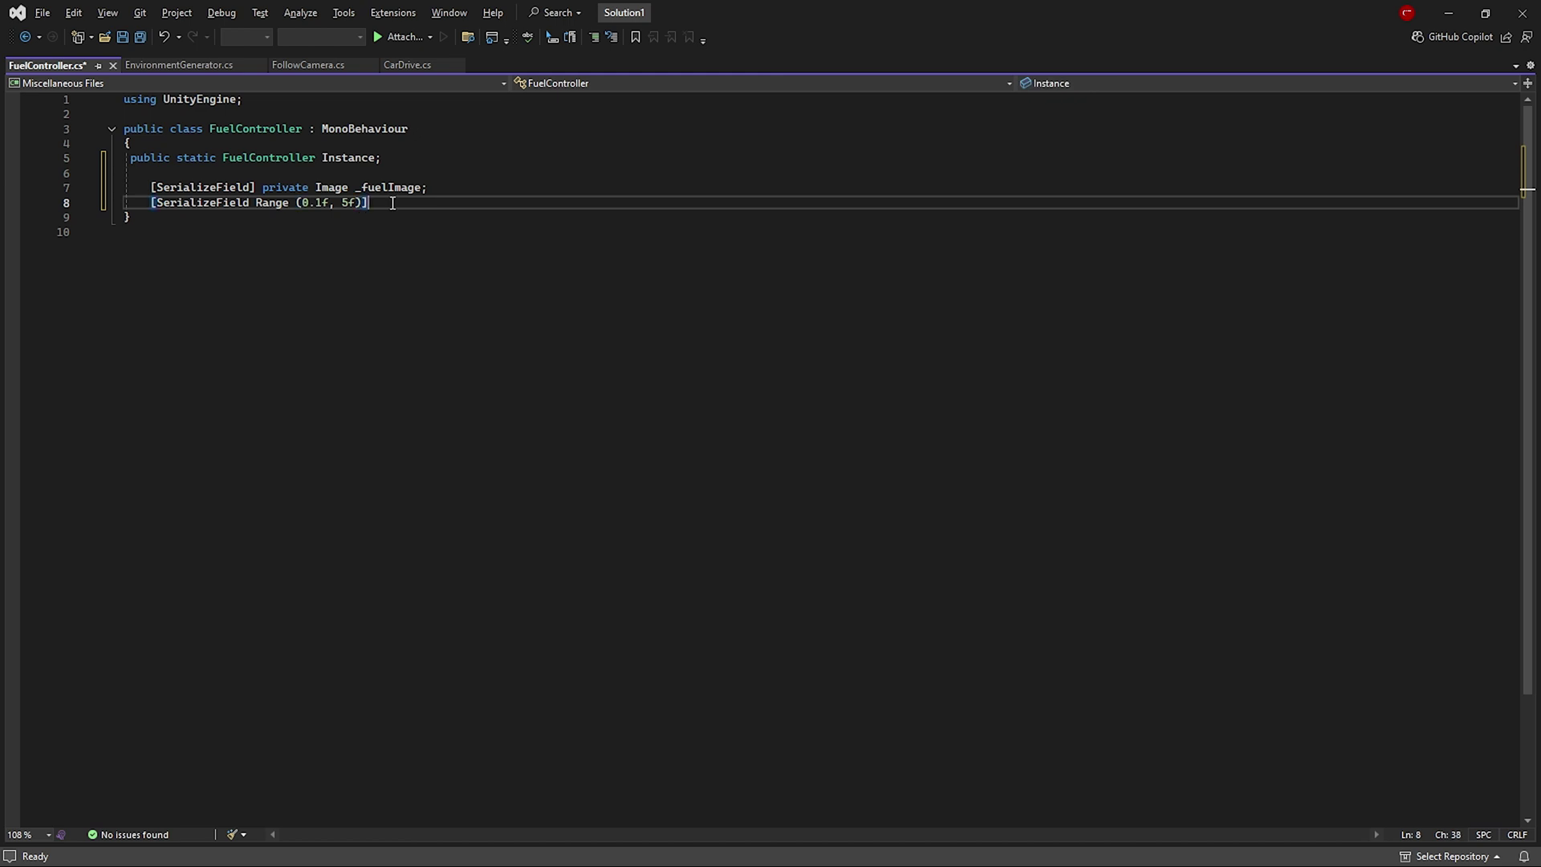
type("private float _fuelDrainSpeed = 1f;")
key("Return")
- Declare a serialized private float _maxFuelAmount = 100f and a private float _currentFuelAmount
type("[SerializeField]")
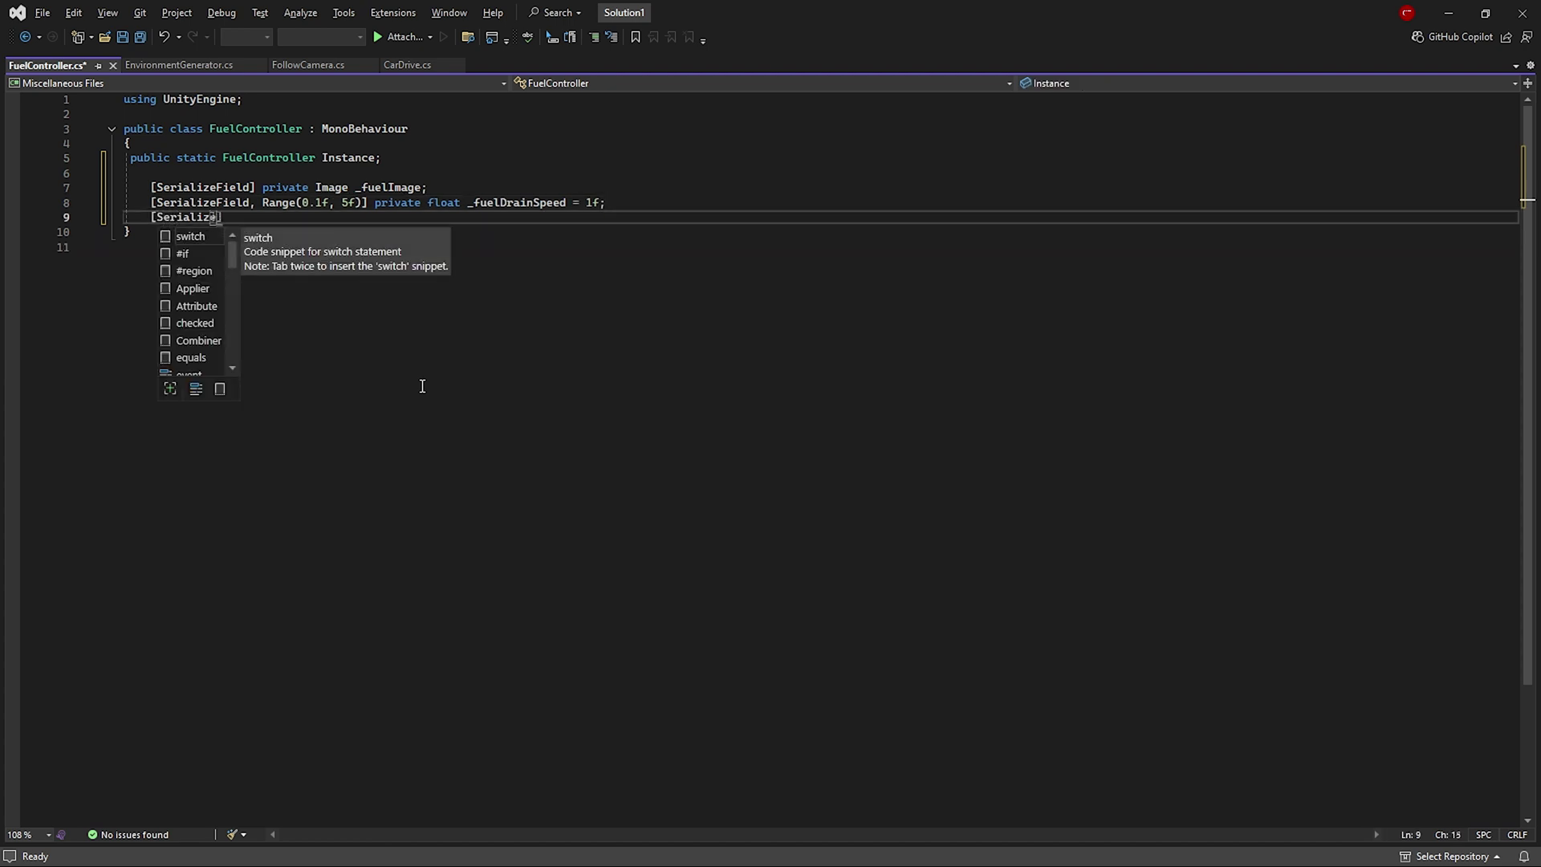
type(" private float")
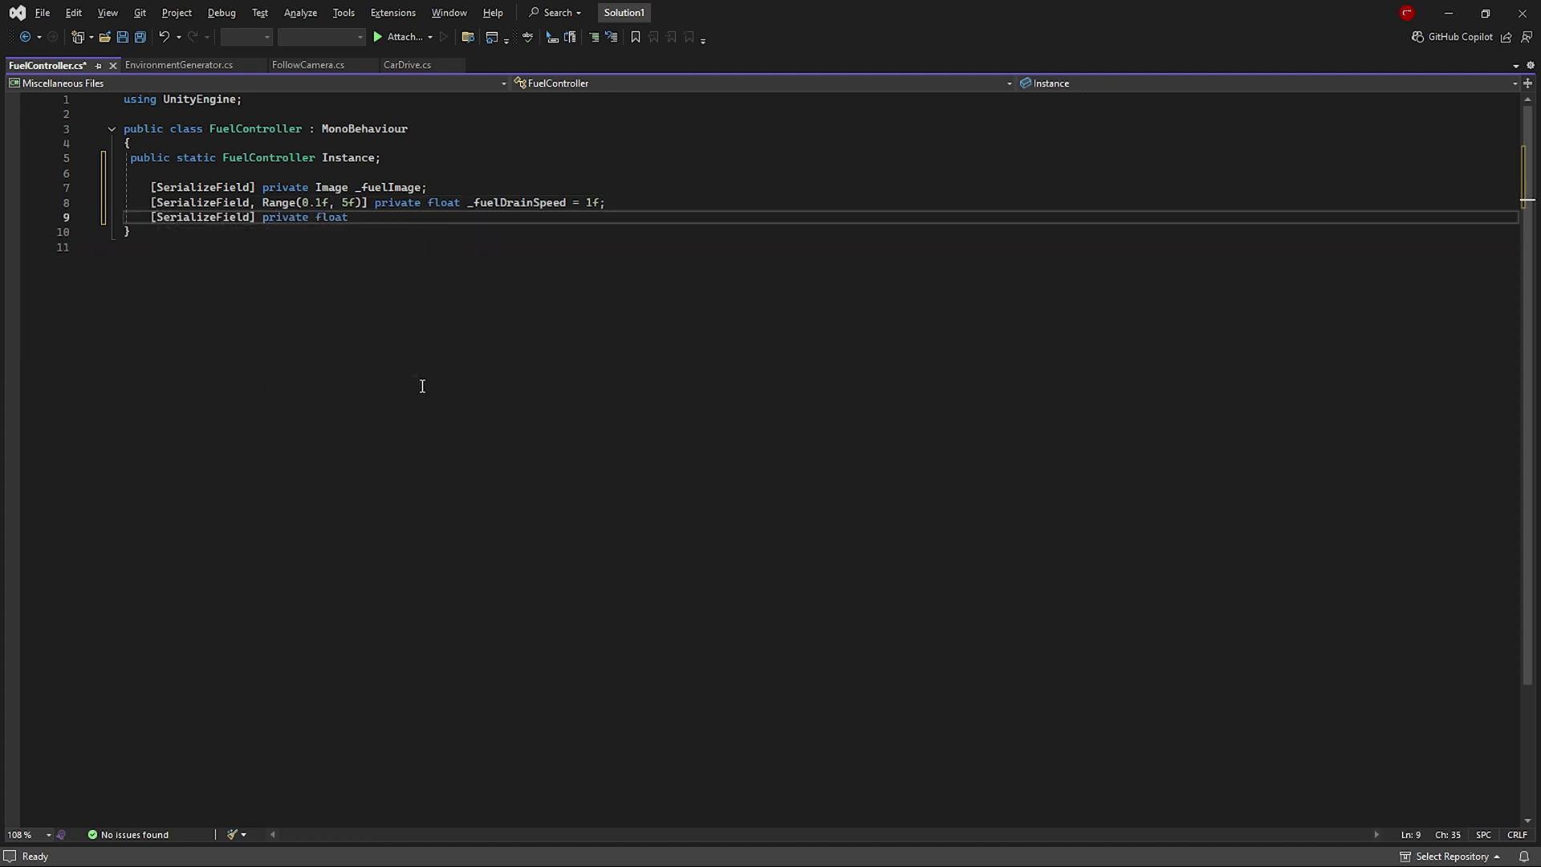
type(" _maxFuelAmount = 100f;")
key("Return")
key("Return")
type("private float _currentFuelAmount;")
key("Return")
key("Return")
- Write a private Awake method that assigns this to Instance if Instance is null
type("private ")
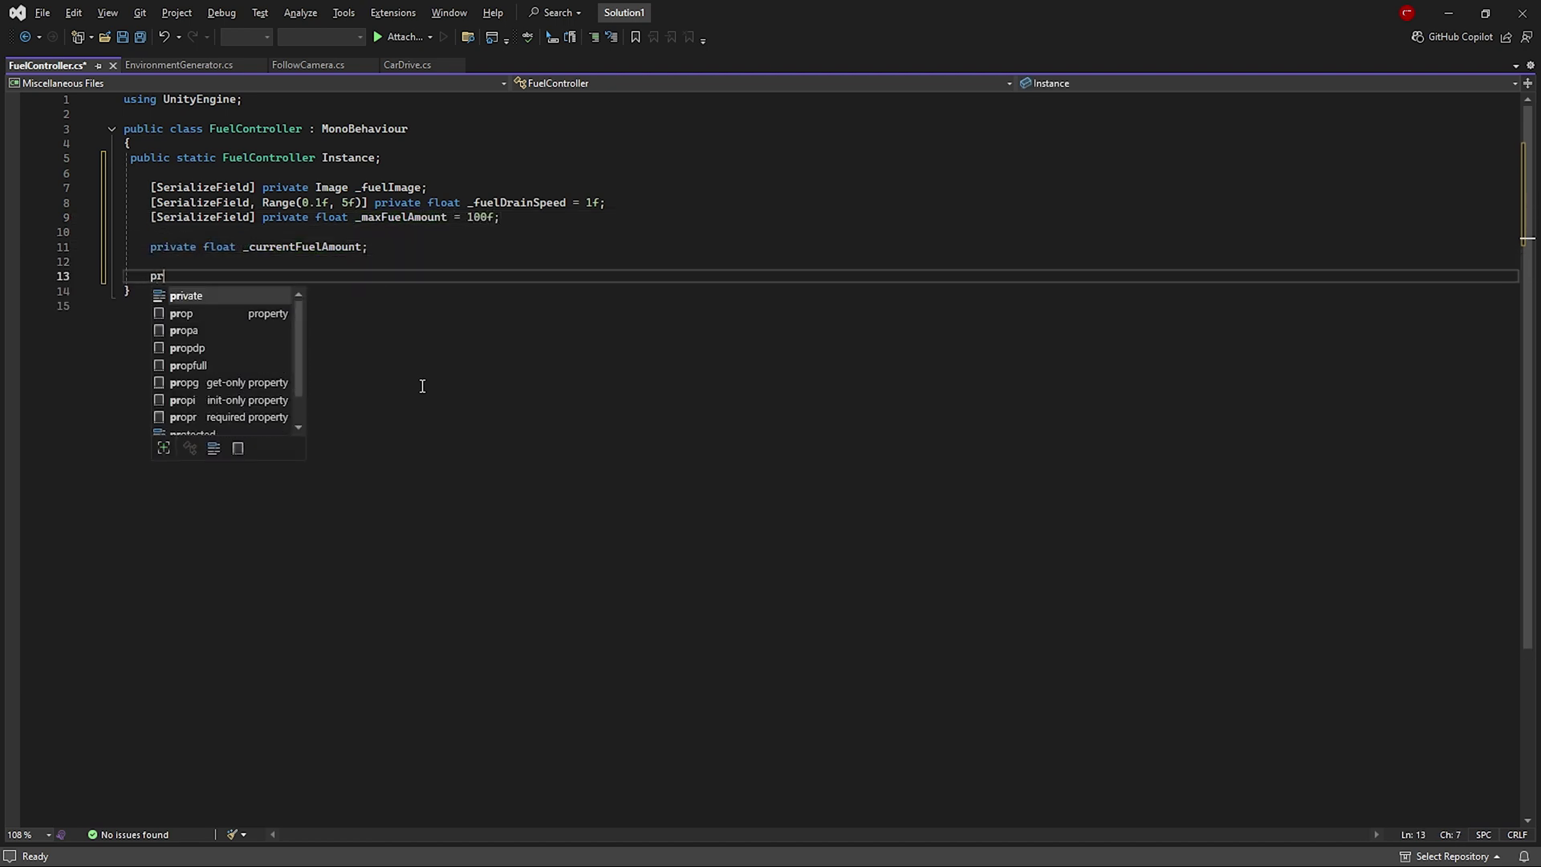
type("void Awake()")
key("Return")
type("{")
key("Return")
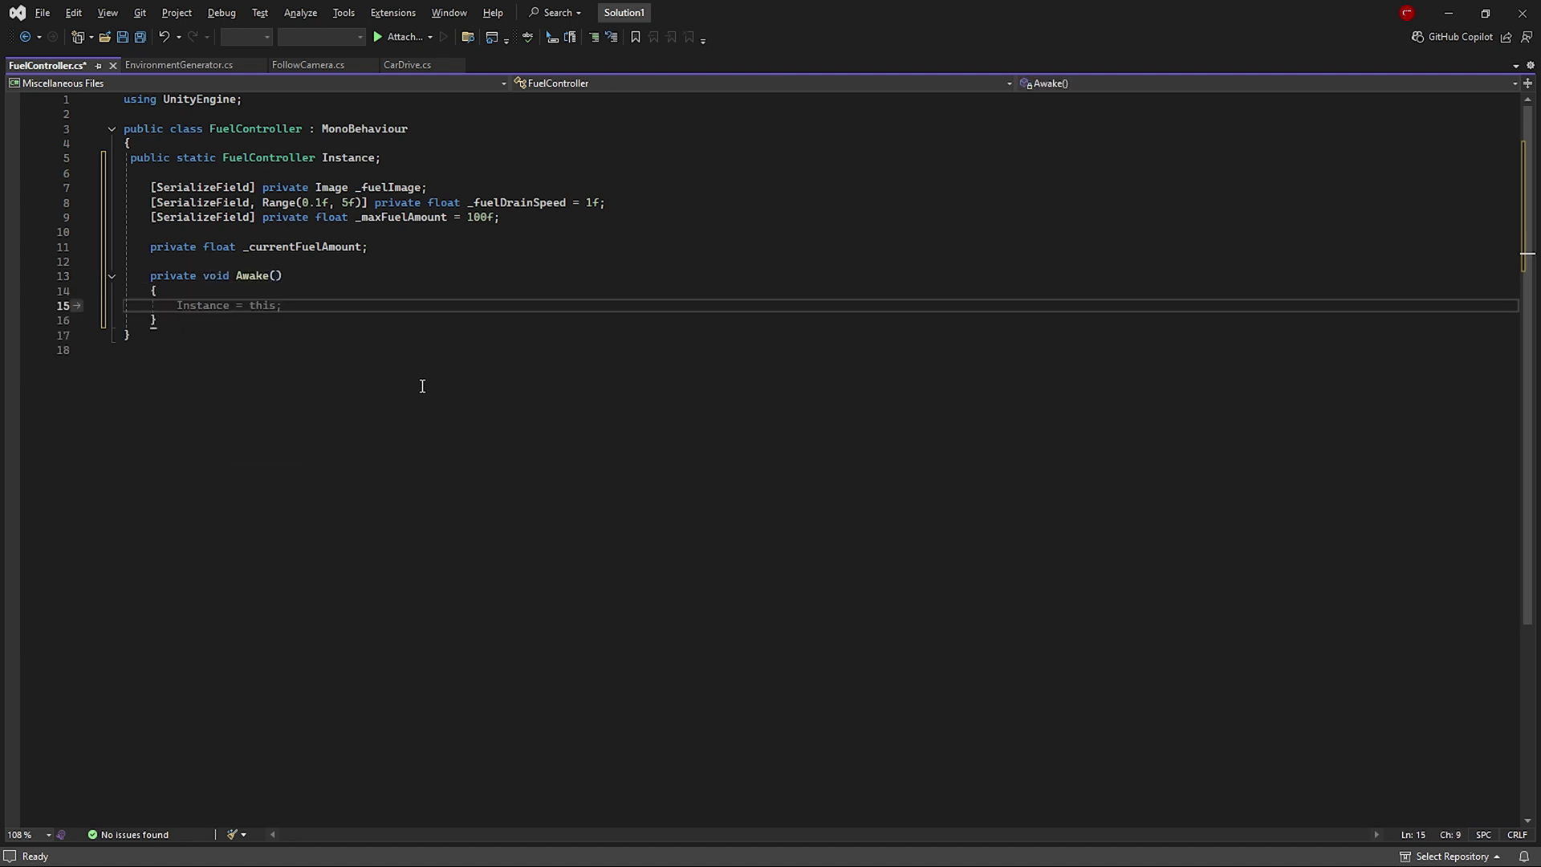
key("Return")
type("{")
- Write a private Start method that sets _currentFuelAmount to _maxFuelAmount and calls UpdateUI()
key("Return")
key("Tab")
key("Down")
key("Down")
key("End")
key("Return")
key("Return")
type("private void ")
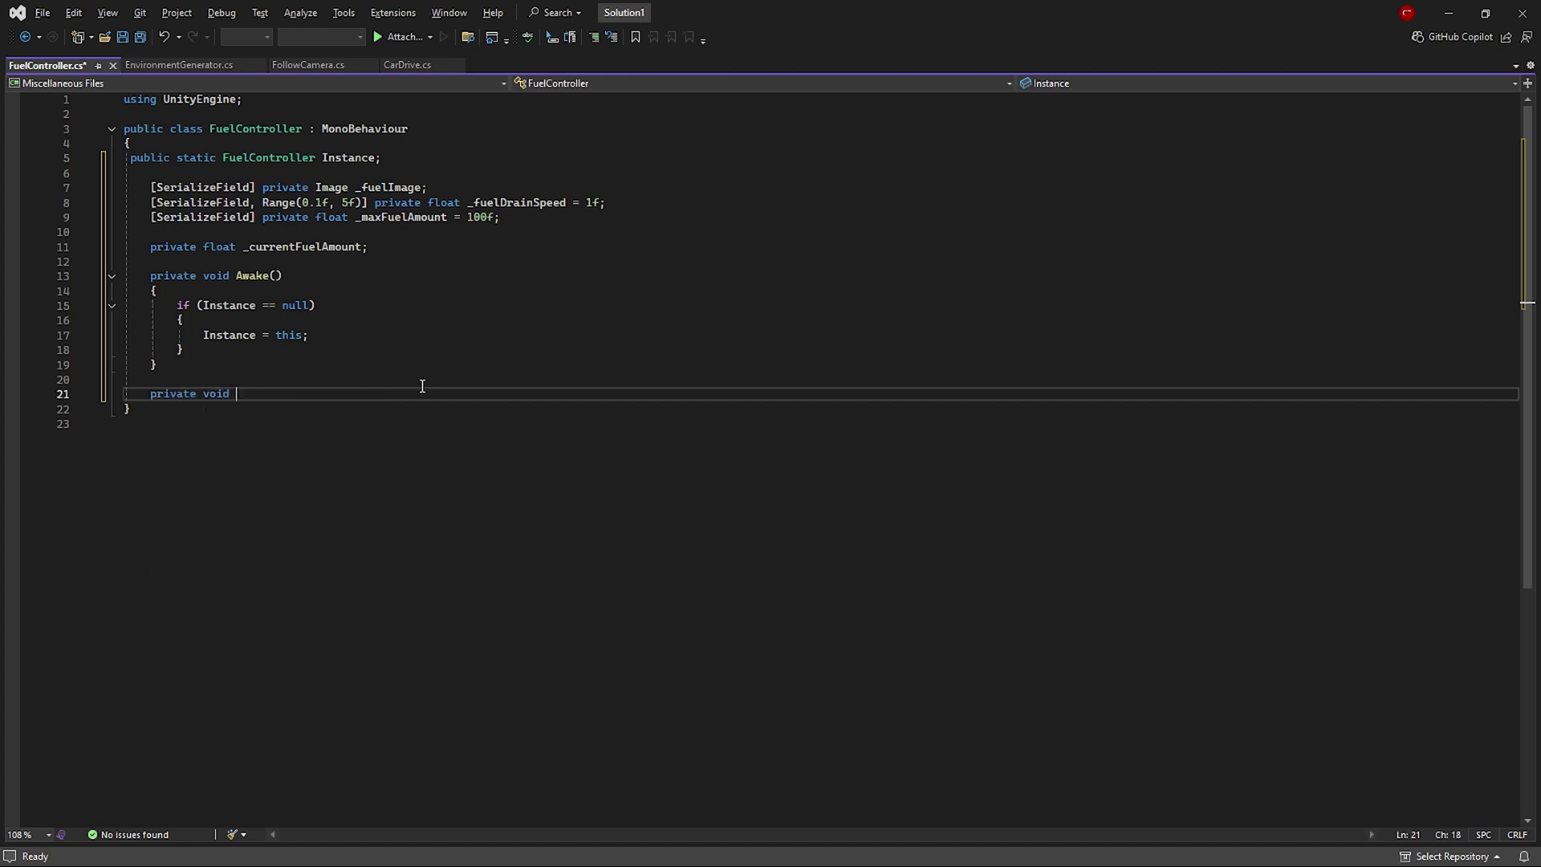
type("Start()")
key("Return")
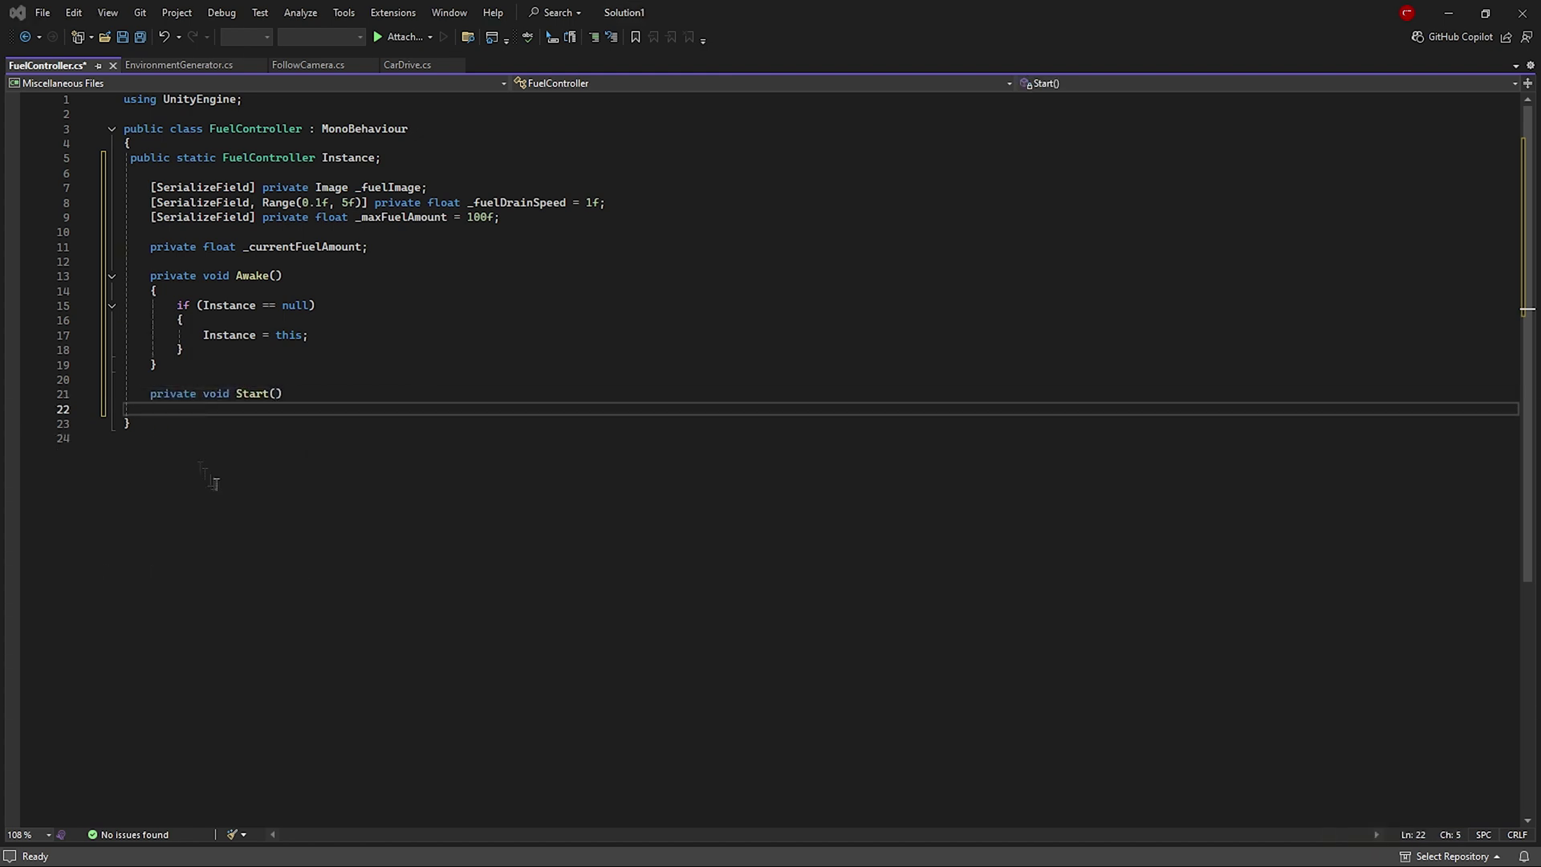
type("{")
key("Return")
type("_currentFuelAmount = ma")
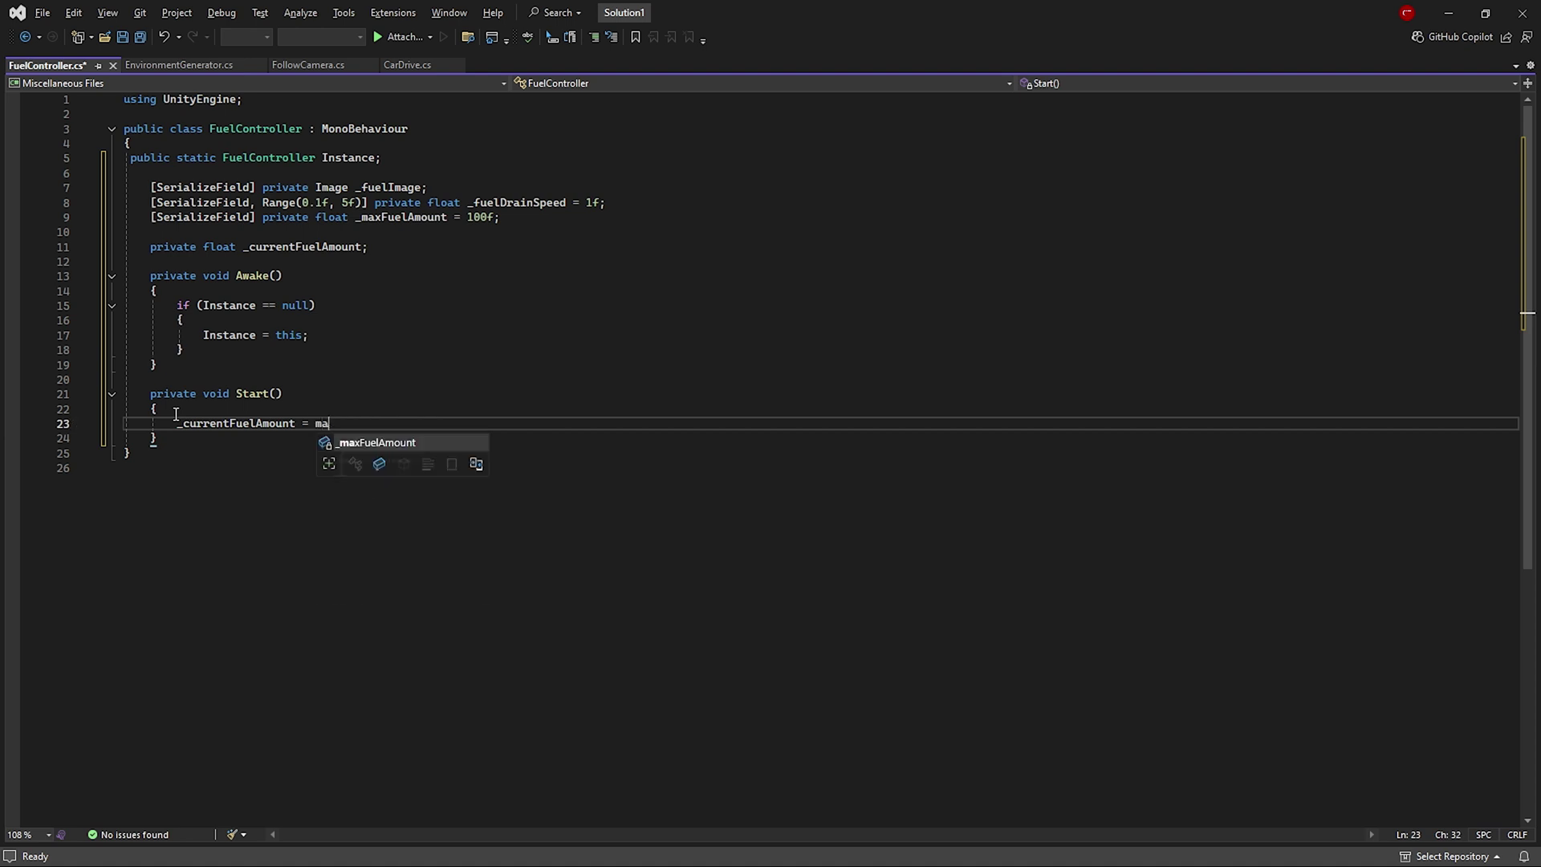
key("Tab")
type(";")
key("Return")
type("UpdateUI();")
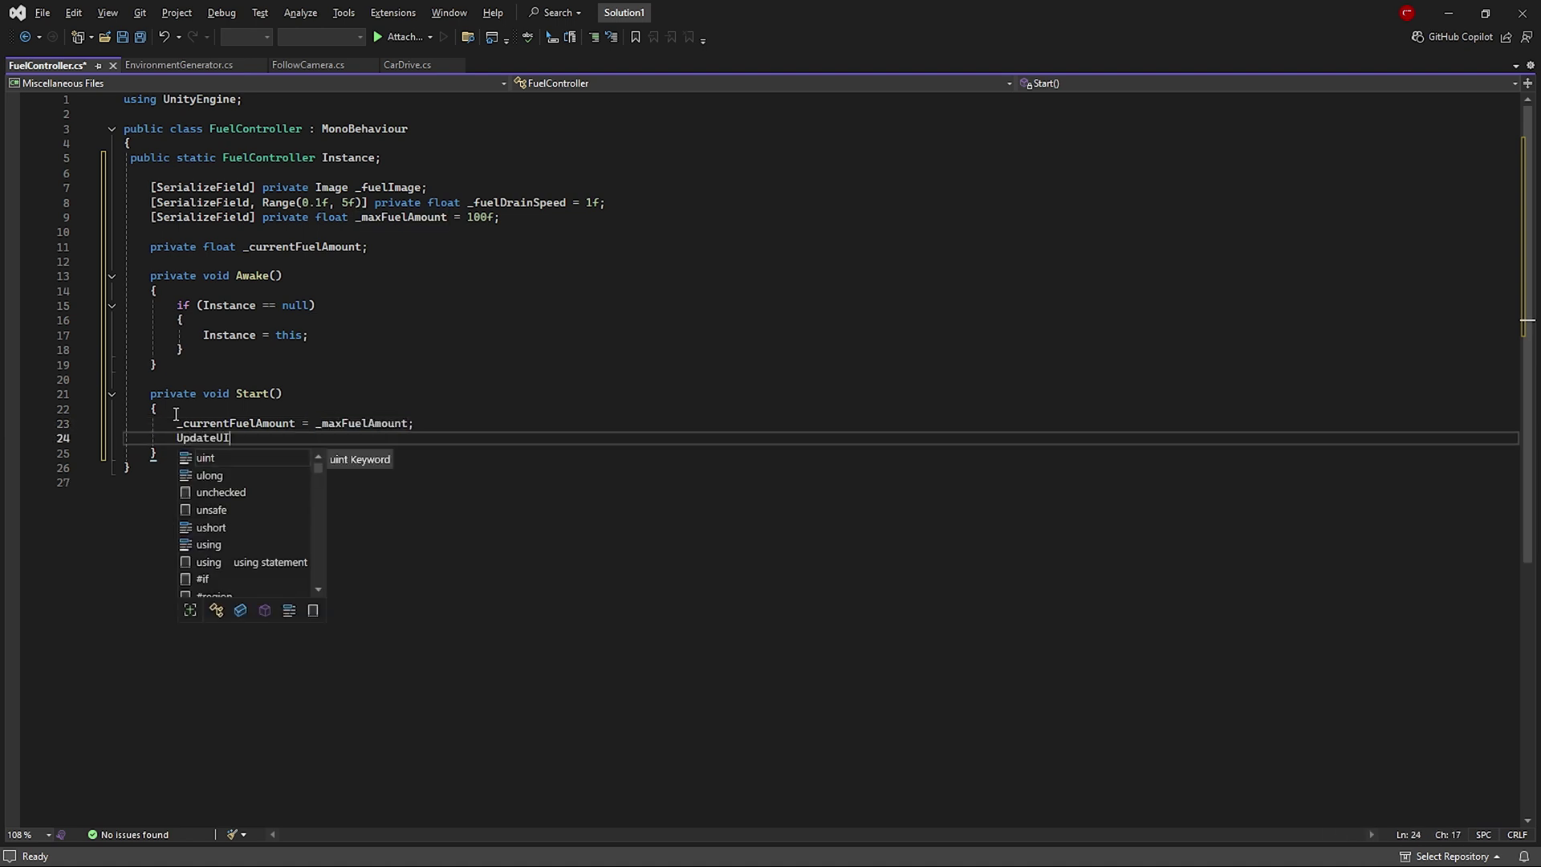
- Write a private Update method that subtracts _fuelDrainSpeed * Time.deltaTime from _currentFuelAmount and calls UpdateUI()
key("Down")
key("Return")
key("Return")
type("private v")
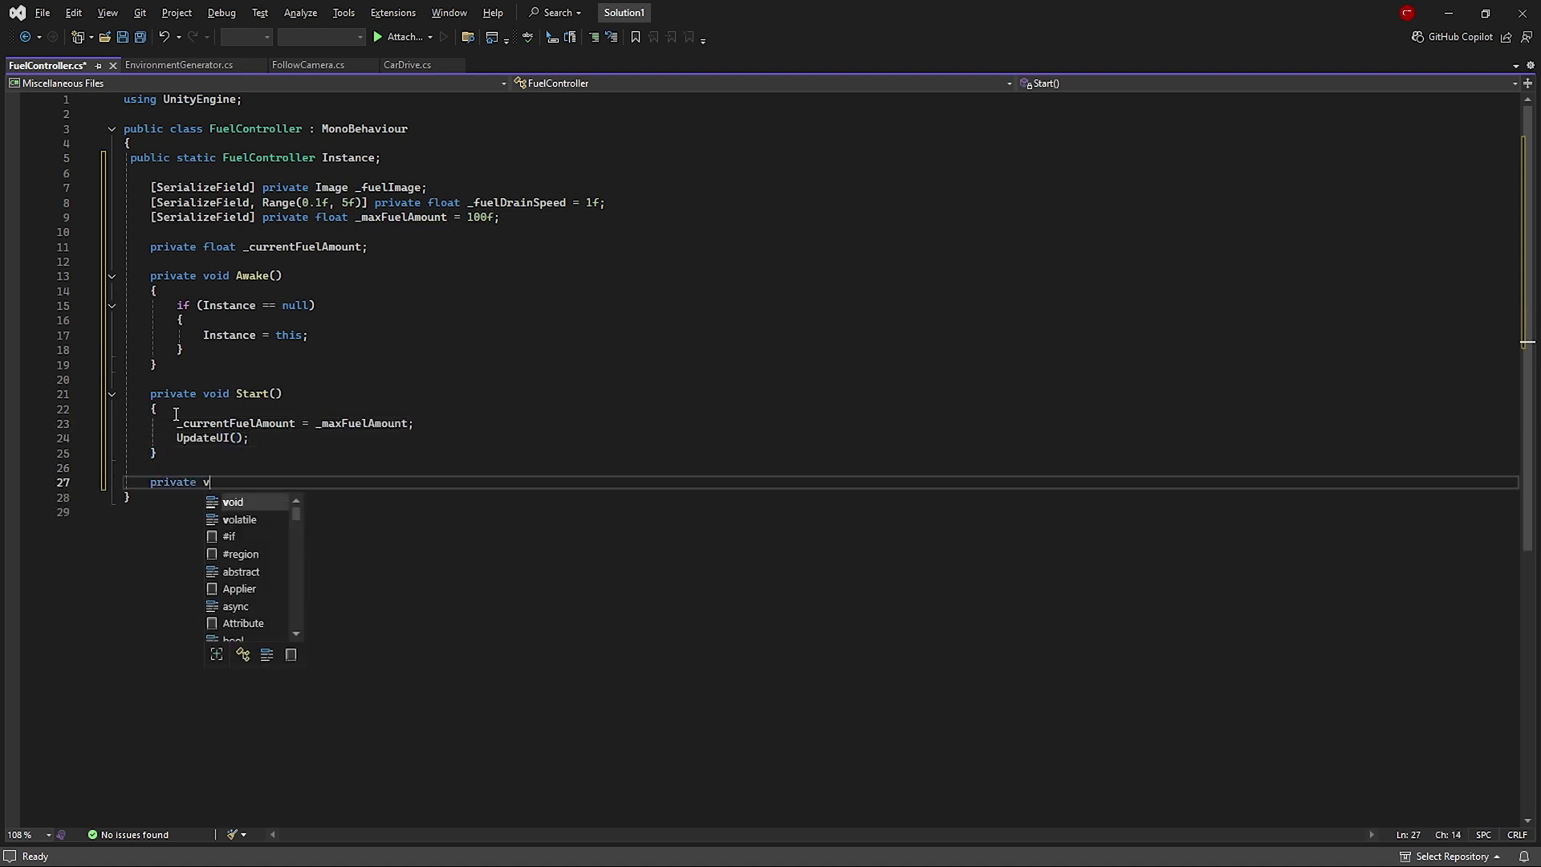
type("oid Update()")
key("Return")
type("{")
key("Return")
type("_currentFuelAmount -= _fuelDrainSpeed * Time.deltaTime;")
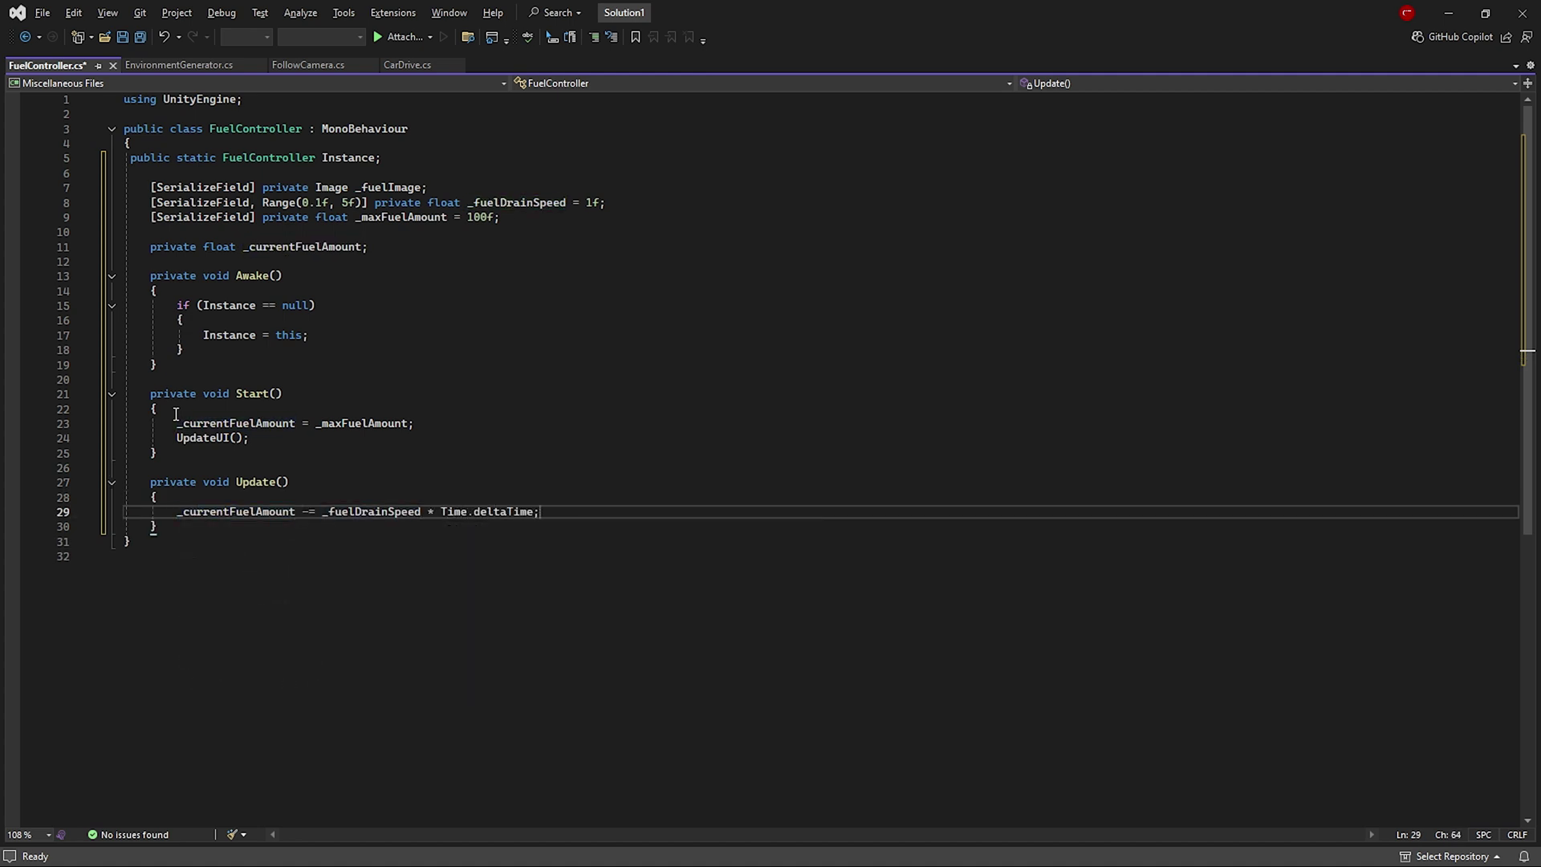
key("Return")
type("UpdateUI();")
- Write a private UpdateUI method that sets _fuelImage.fillAmount to (_currentFuelAmount/_maxFuelAmount)
key("Down")
key("Return")
key("Return")
type("private void UpdateUI()")
key("Return")
type("{")
key("Return")
type("fuel")
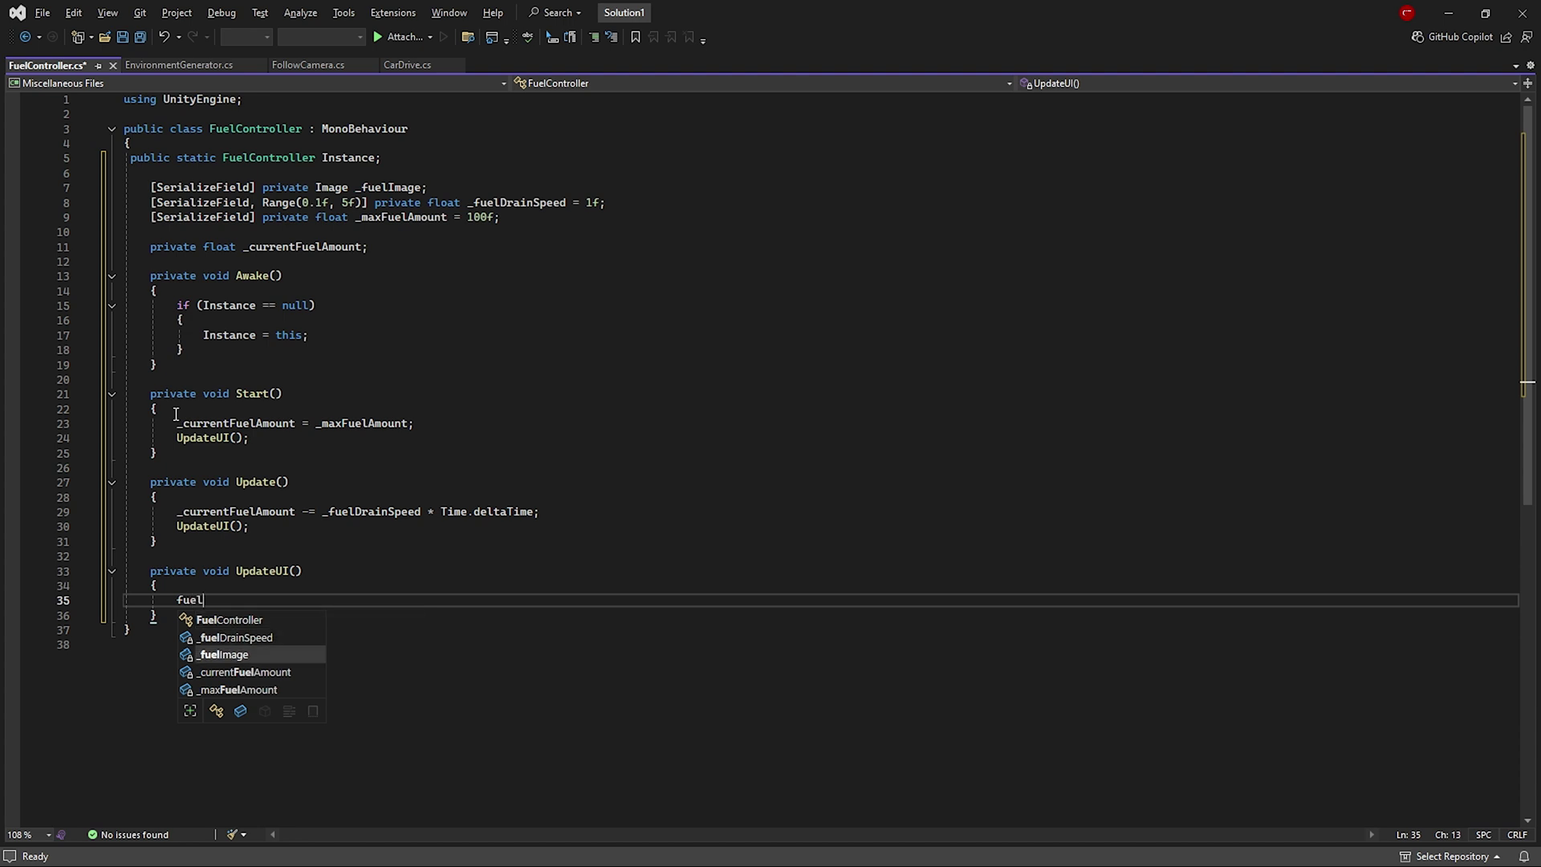
key("Down")
type(".fillAmount = (_currentFuelAmount/_maxFuelAmount);")
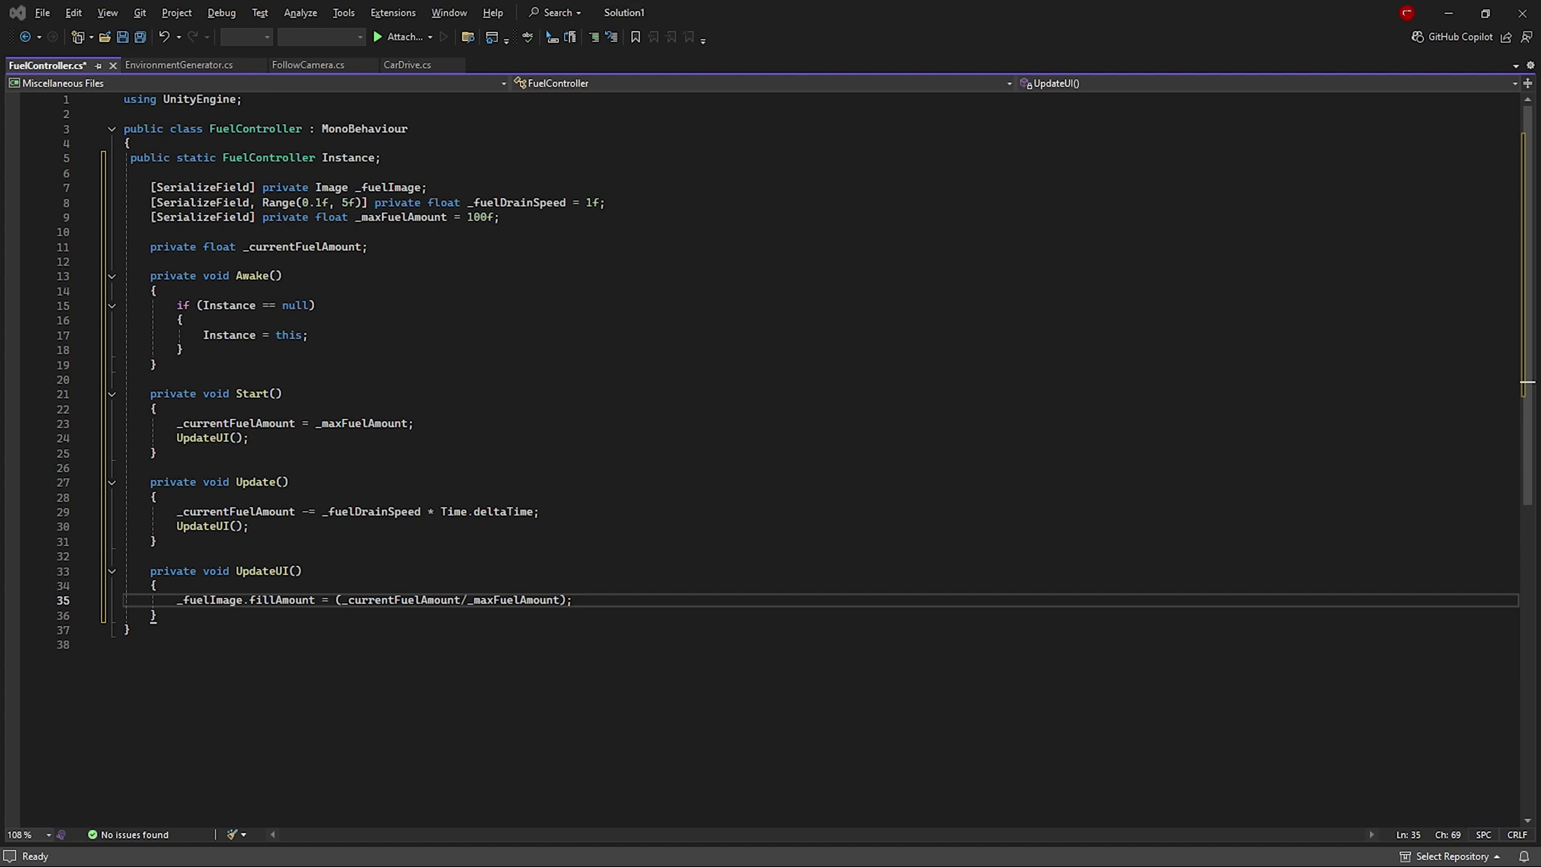
- Add a using directive for Unity's UI namespace beneath the existing one at the start of the script
left_click(257, 118)
type("using UnityEngine.")
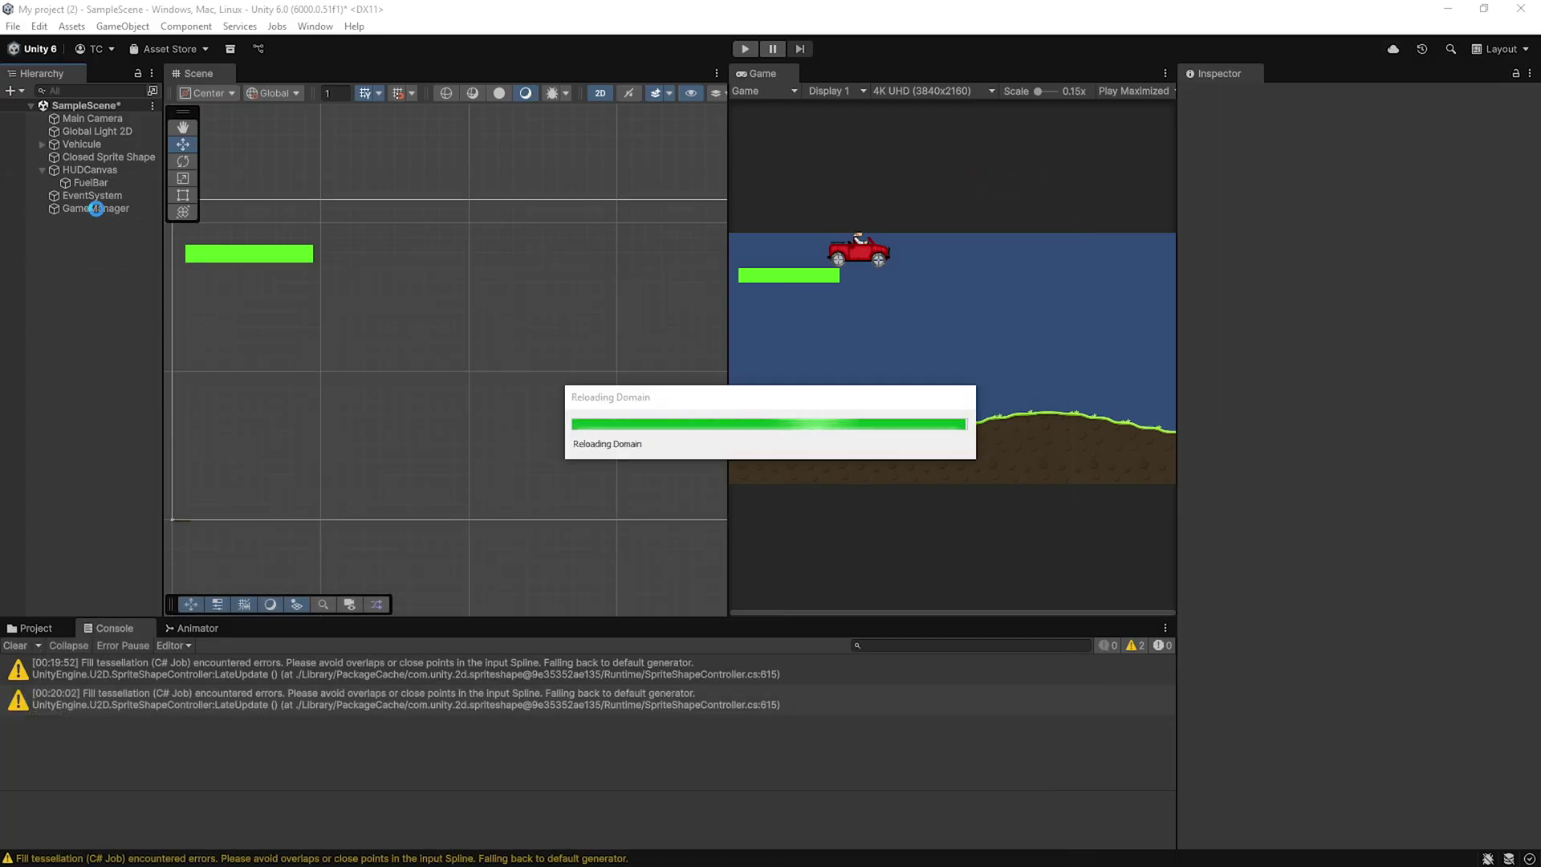
- Back in Unity, assign the FuelBar image to the Fuel Image field of GameManager's Fuel Controller
left_click(95, 208)
left_click(1529, 248)
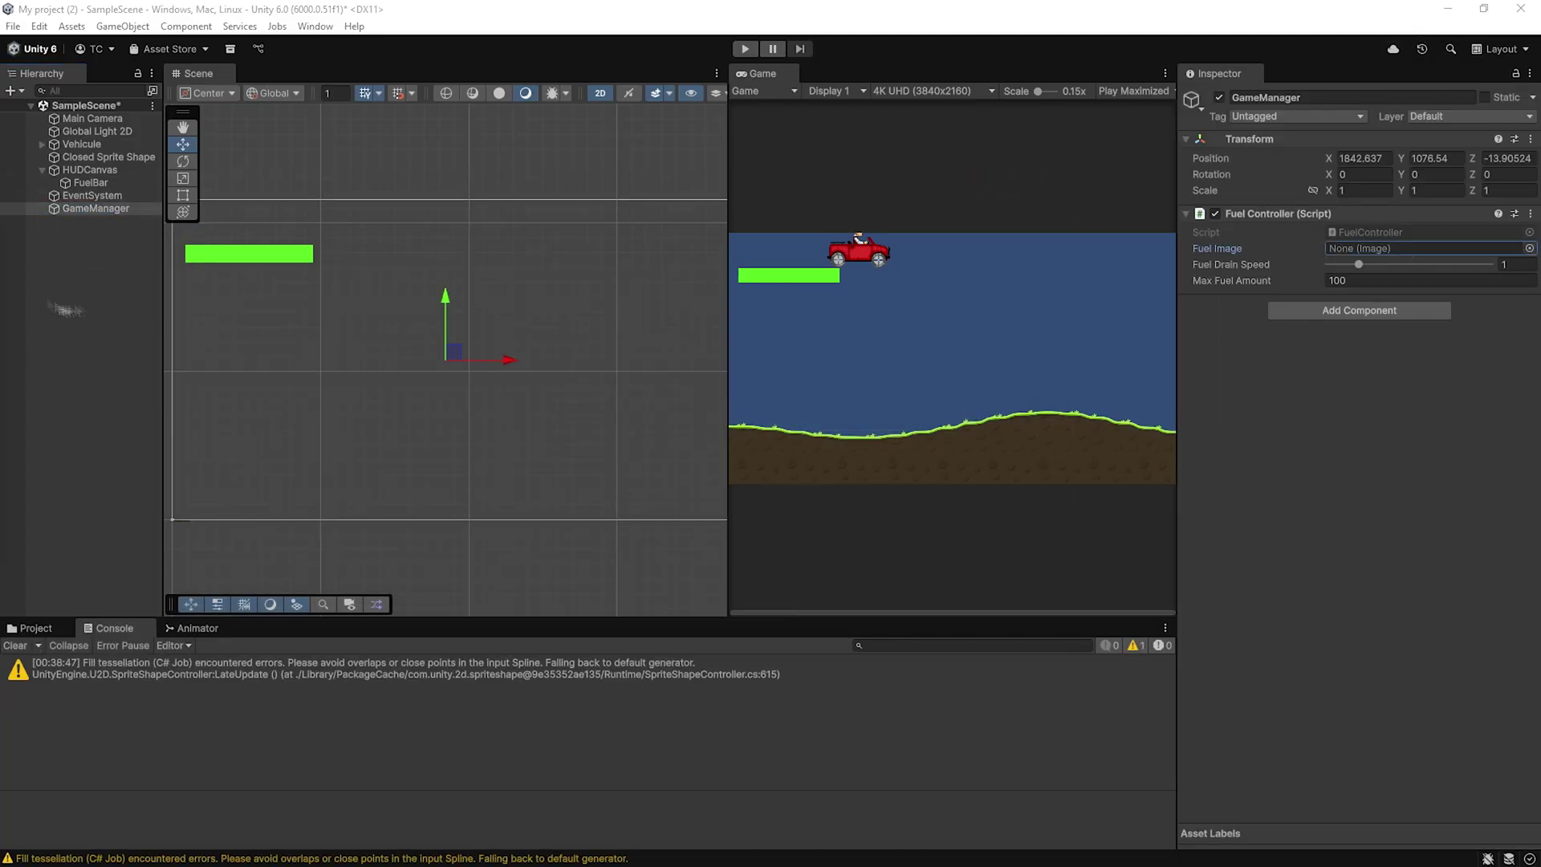
double_click(391, 336)
- Run the game to check how the fuel bar drains, and stop play mode
left_click(744, 49)
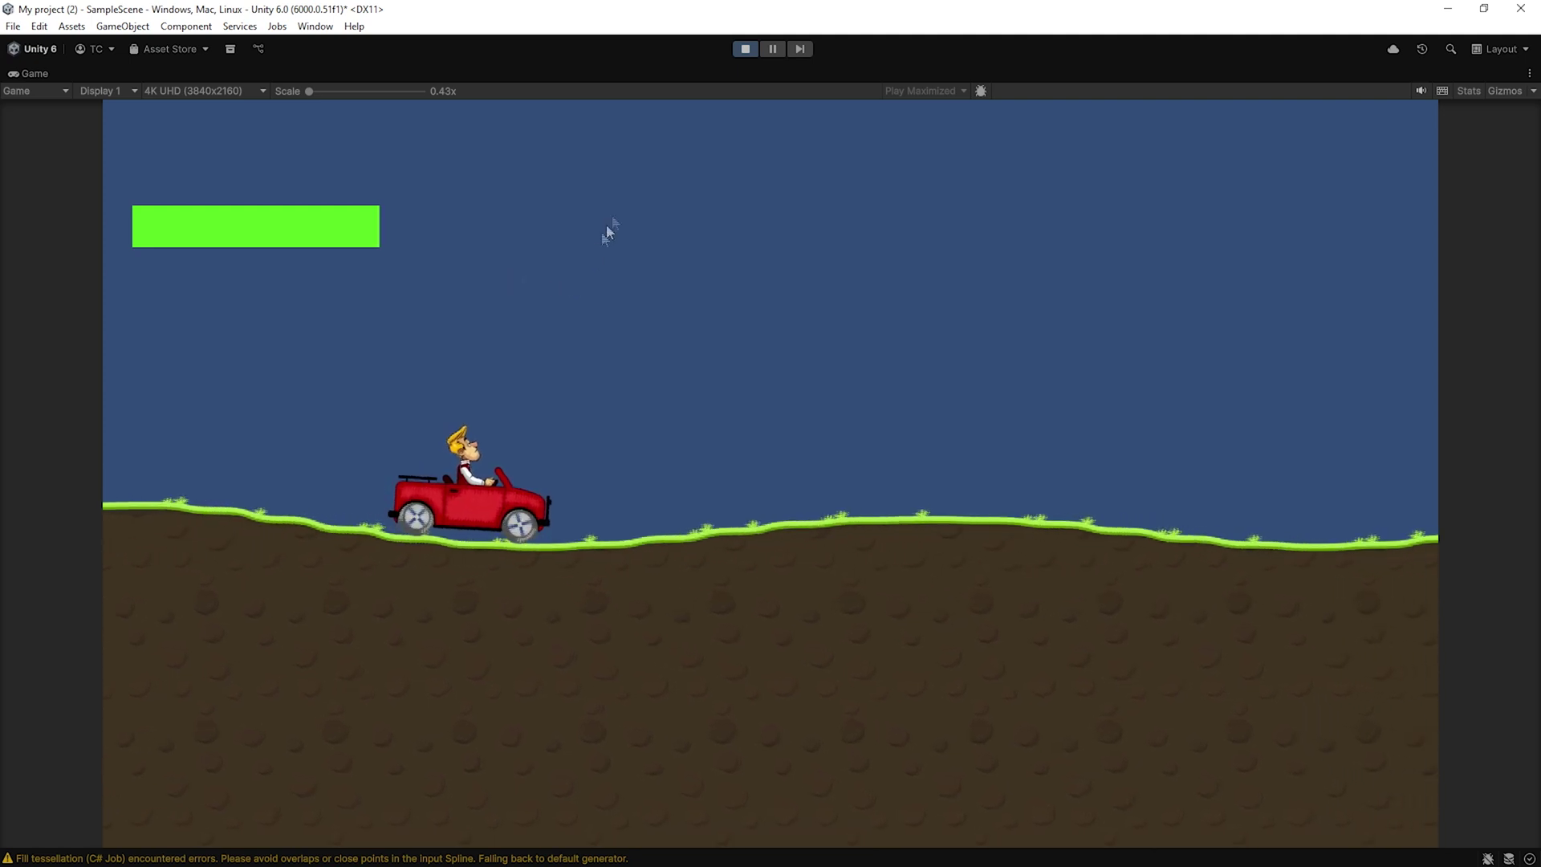
left_click(746, 49)
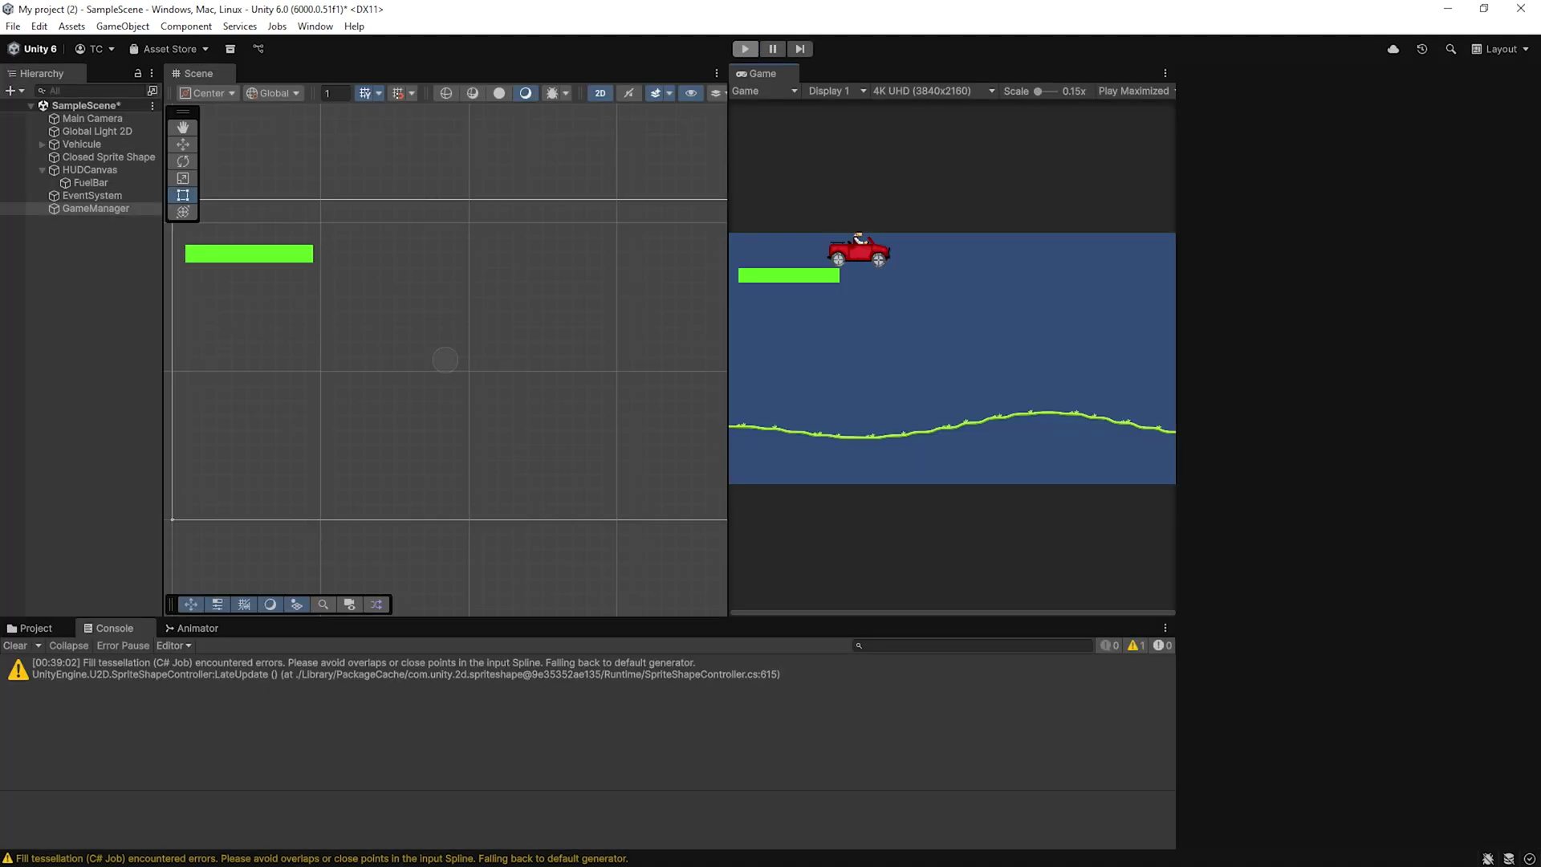